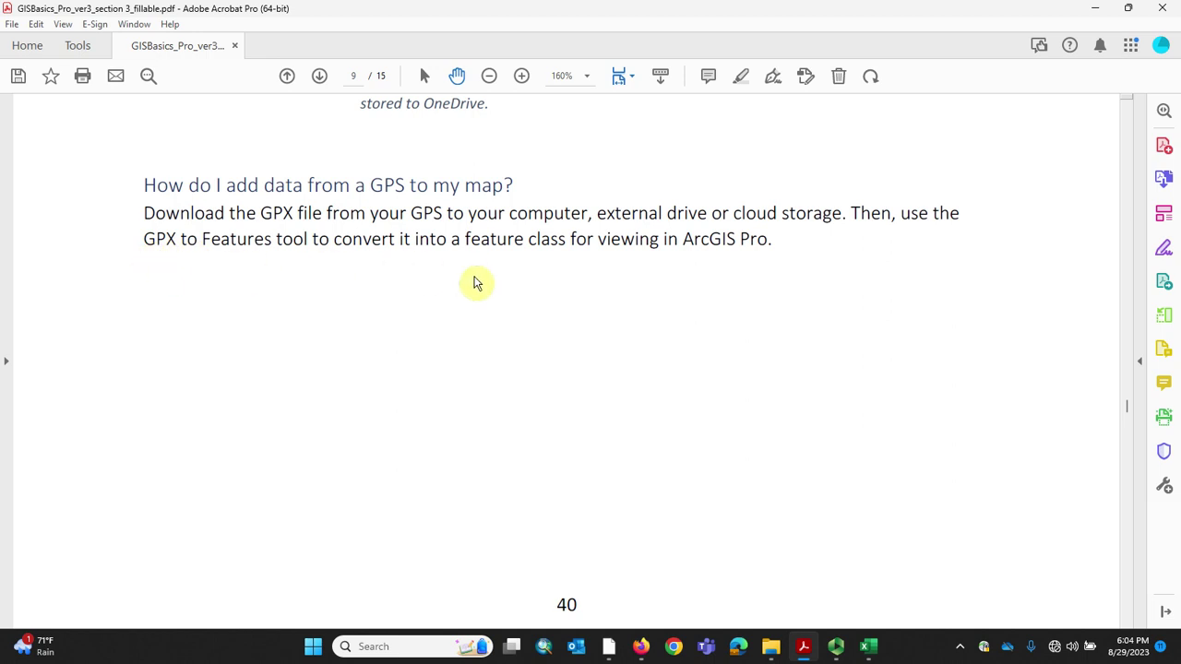
# Read the guide's section on adding GPS data to a map, and open the Section3_AddingData folder in File Explorer.
pyautogui.scroll(-10, 475, 283)
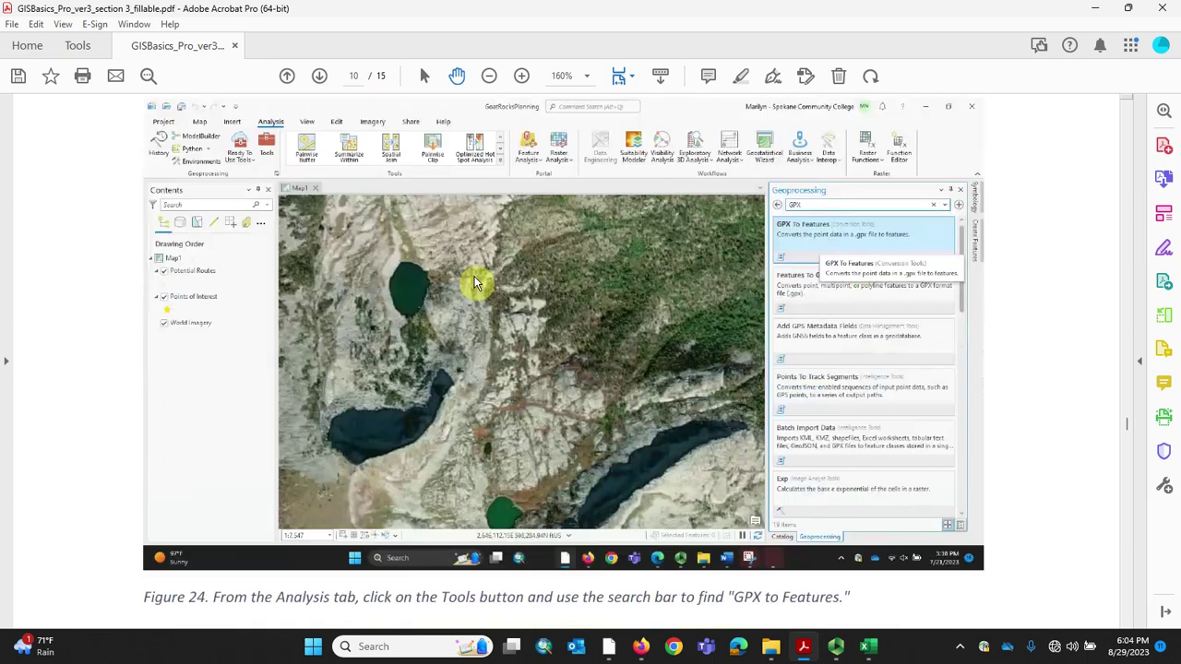
pyautogui.scroll(1, 475, 284)
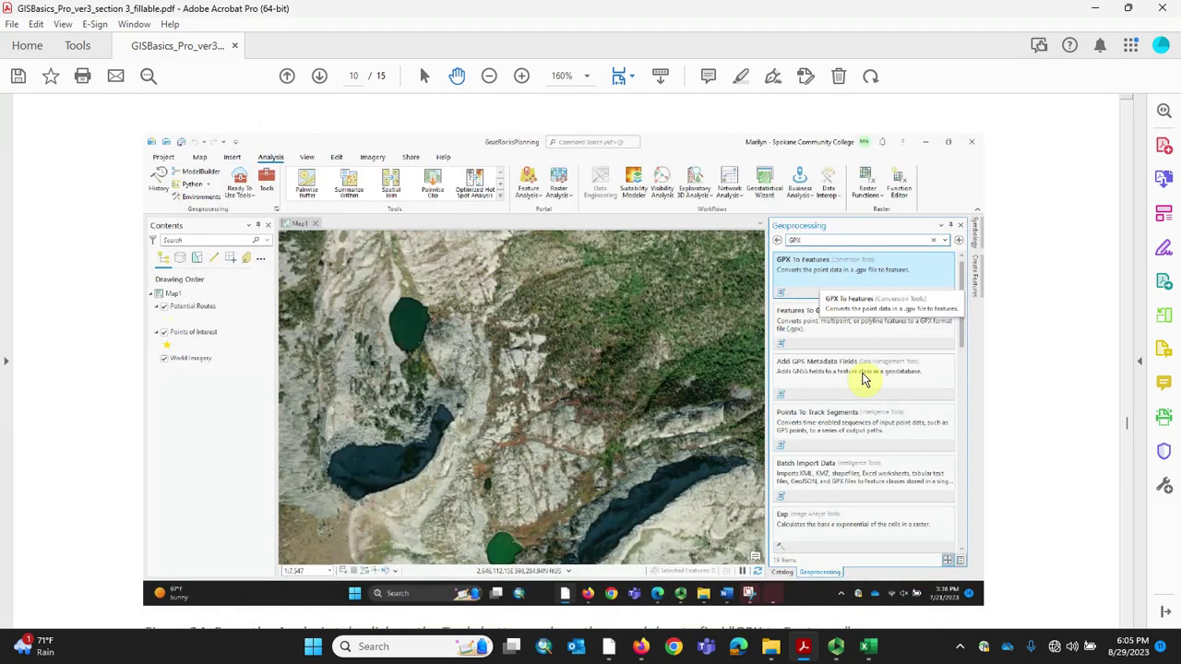
pyautogui.scroll(-5, 648, 388)
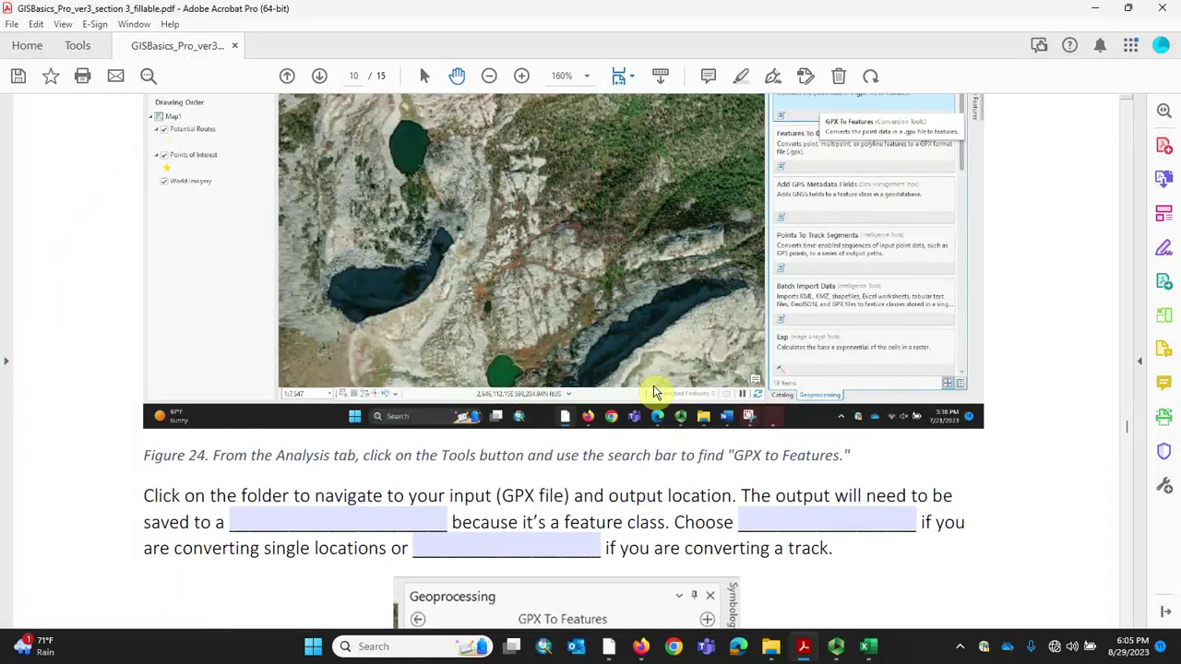
pyautogui.click(771, 651)
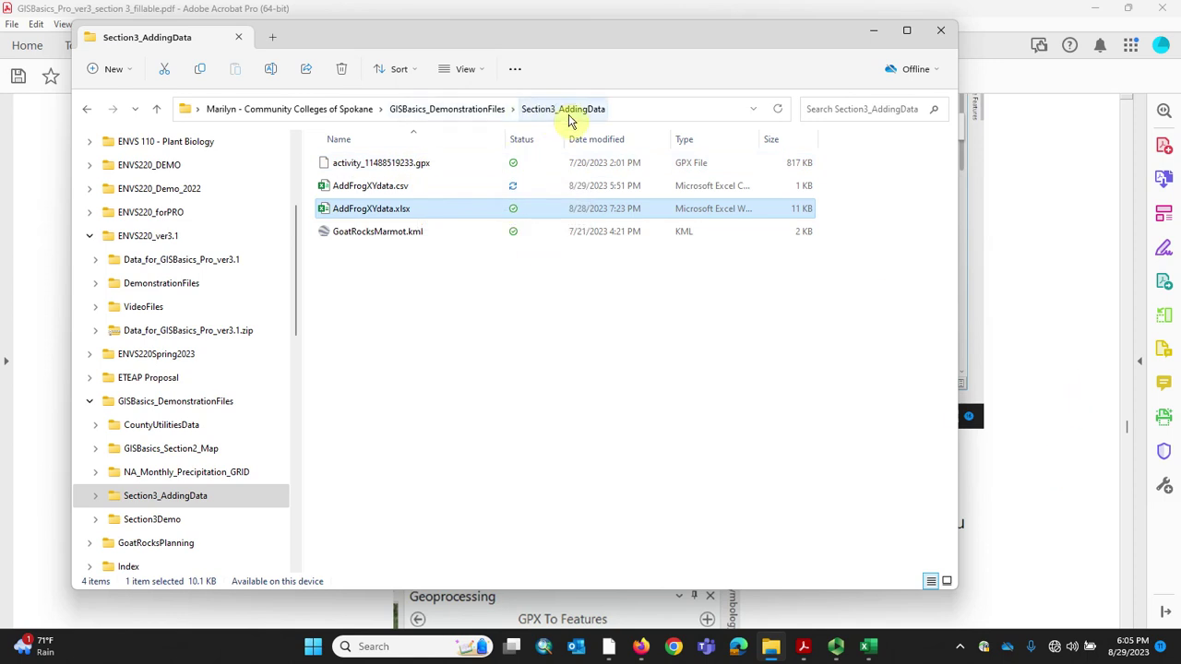
# Switch to ArcGIS Pro, close the XY Table To Point tool, and list the contents of the project's Section3_AddingData folder.
pyautogui.click(609, 651)
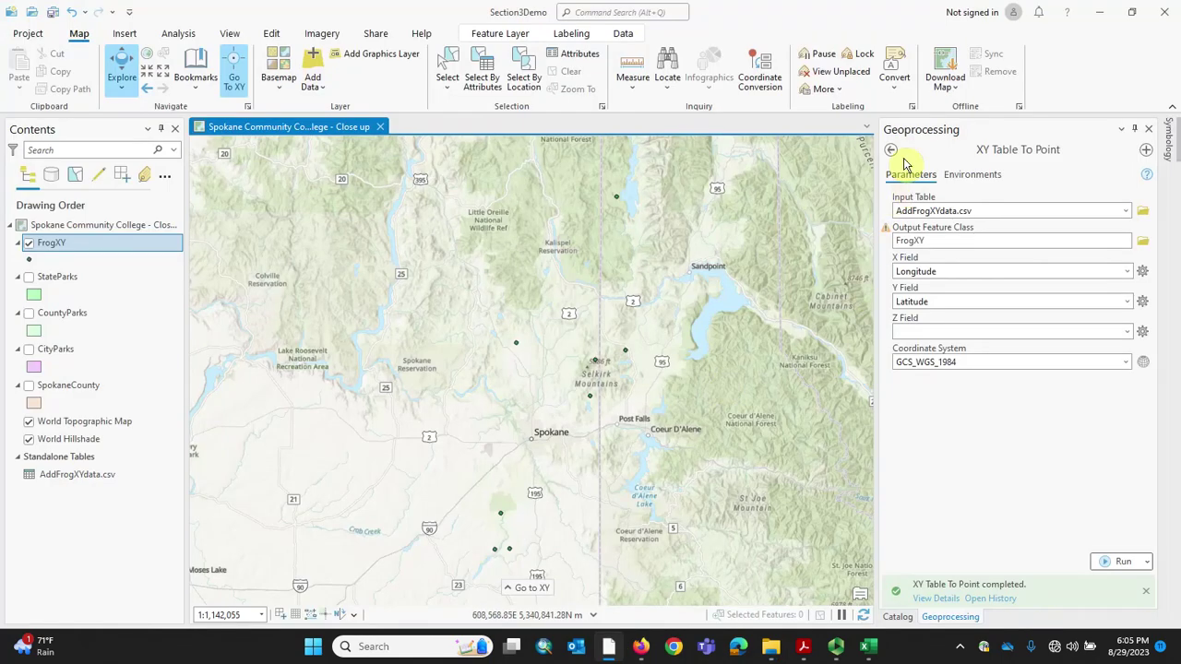
pyautogui.click(1149, 130)
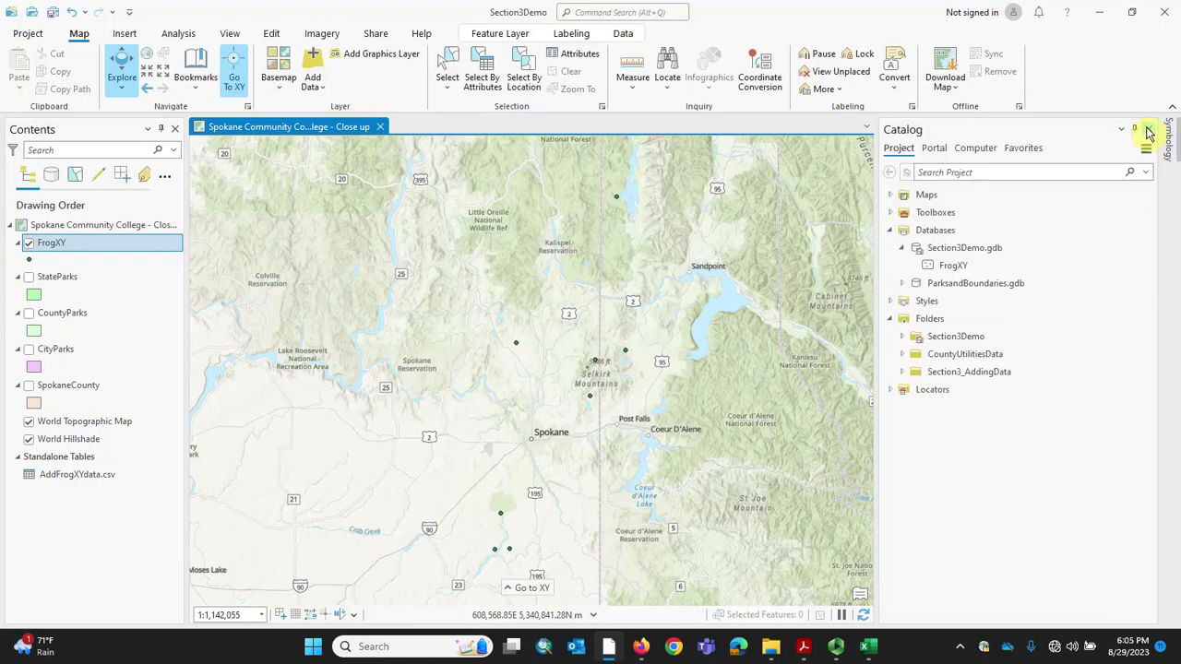
pyautogui.click(903, 372)
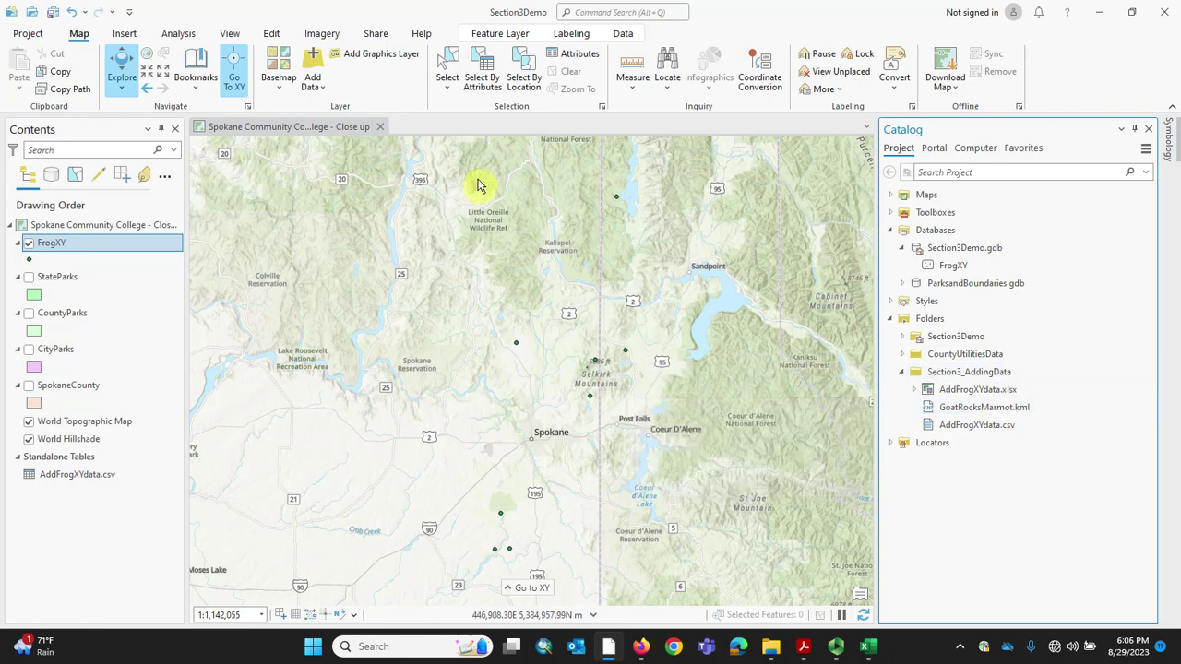
# Switch back to the PDF guide in Acrobat and review Figure 24 on finding the GPX to Features tool.
pyautogui.click(611, 648)
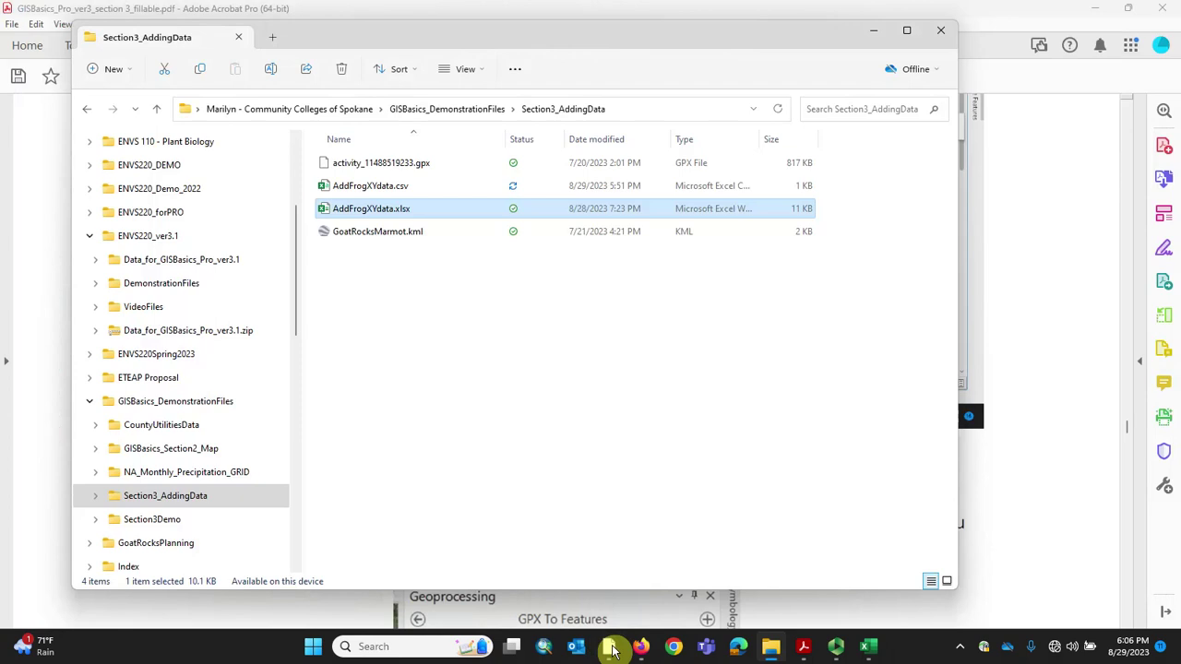
pyautogui.click(803, 649)
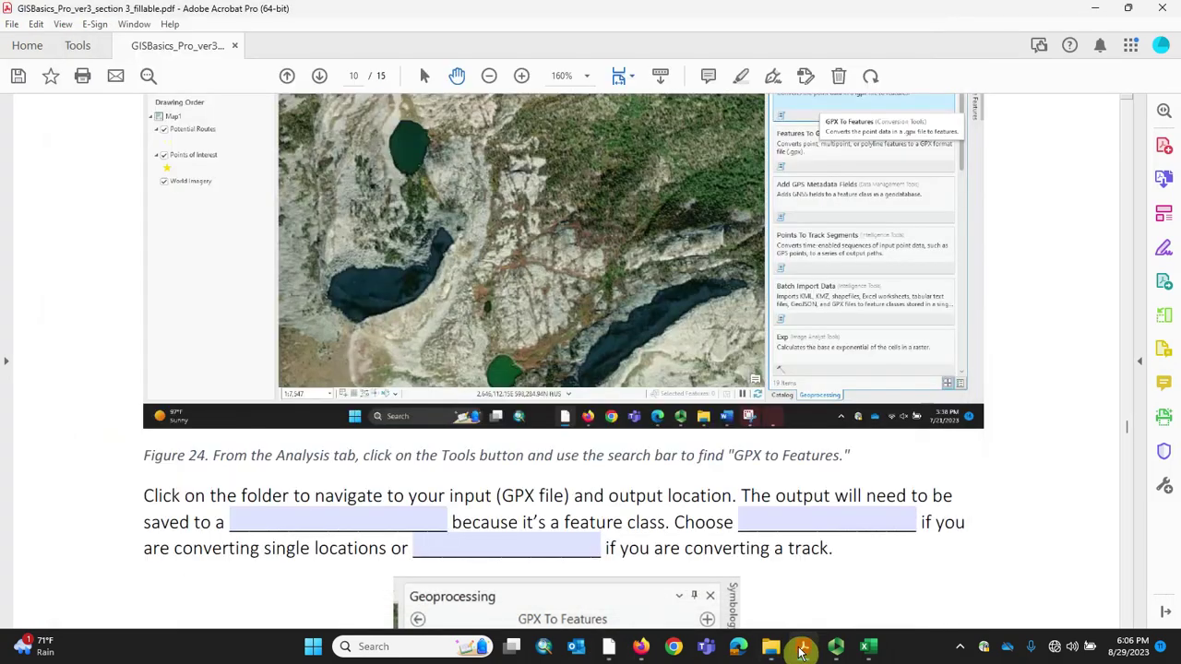
pyautogui.scroll(3, 675, 490)
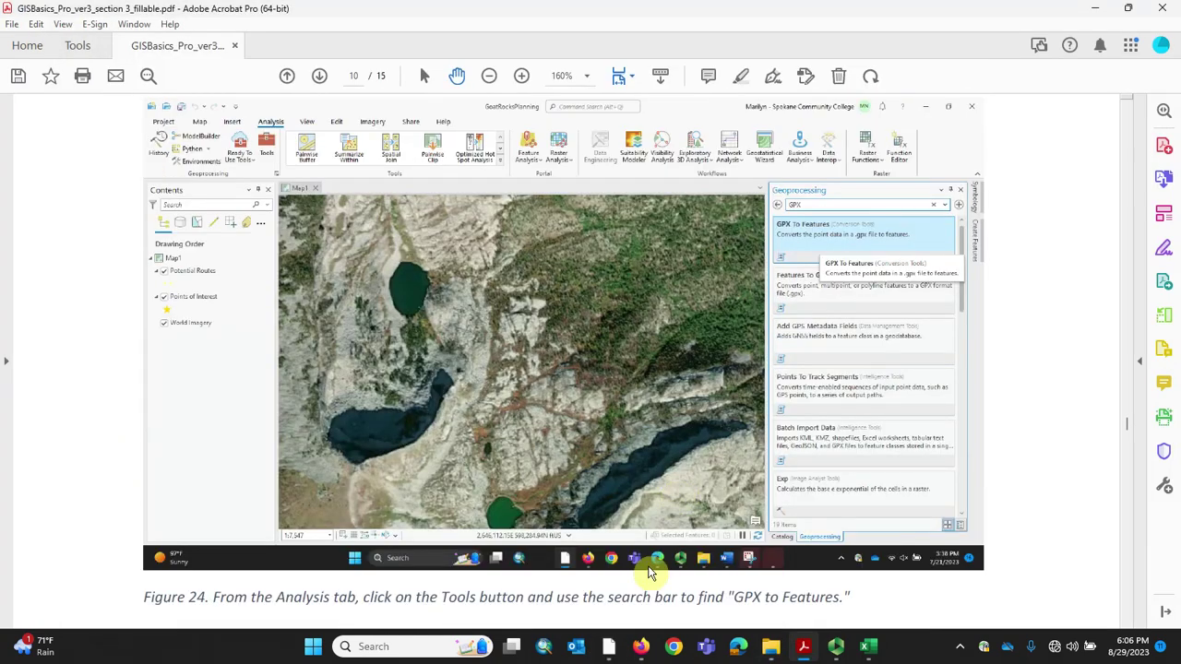
# In ArcGIS Pro, search the geoprocessing tools for "GPX" and open the GPX To Features tool.
pyautogui.click(610, 648)
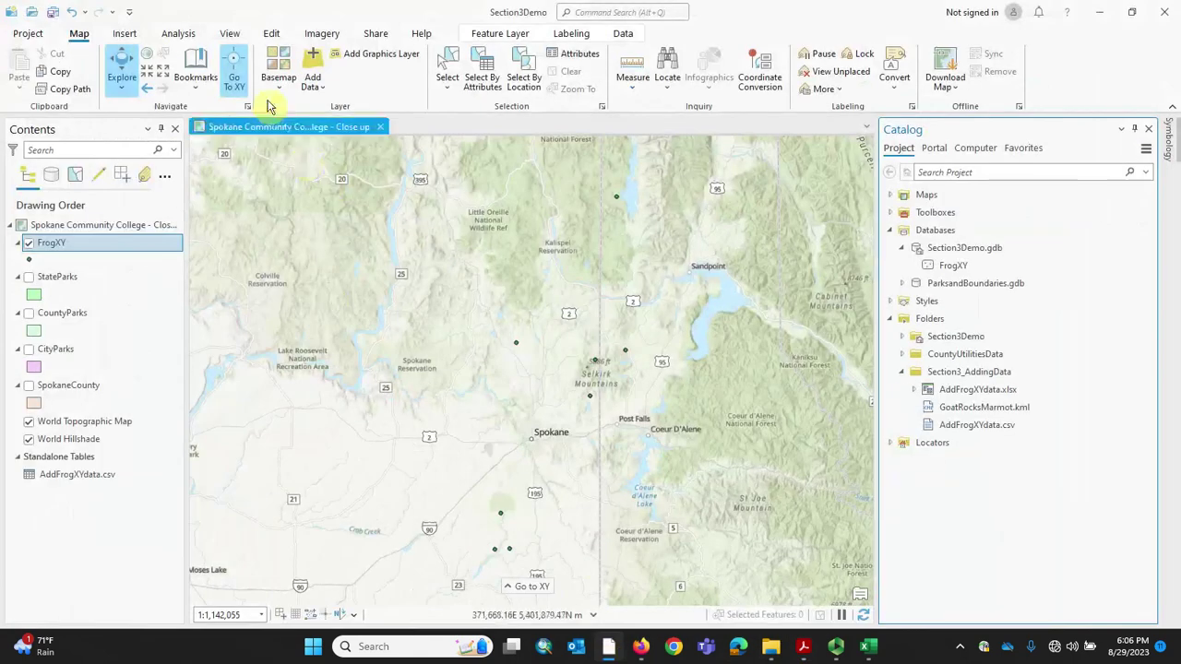
pyautogui.click(171, 41)
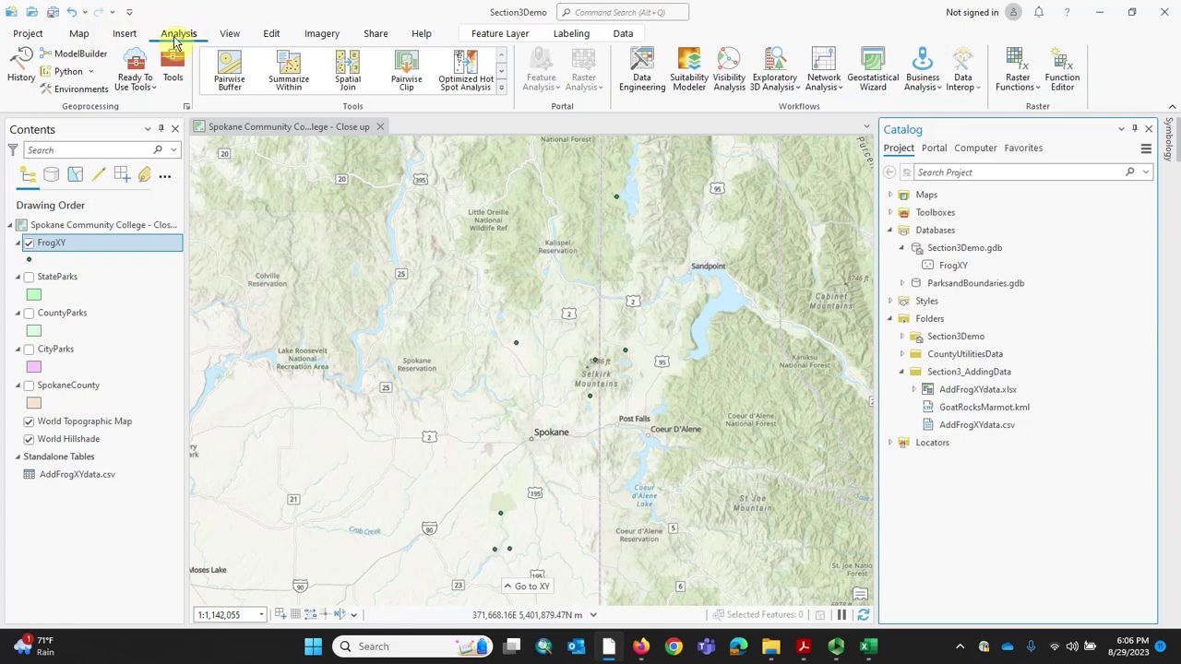
pyautogui.click(173, 64)
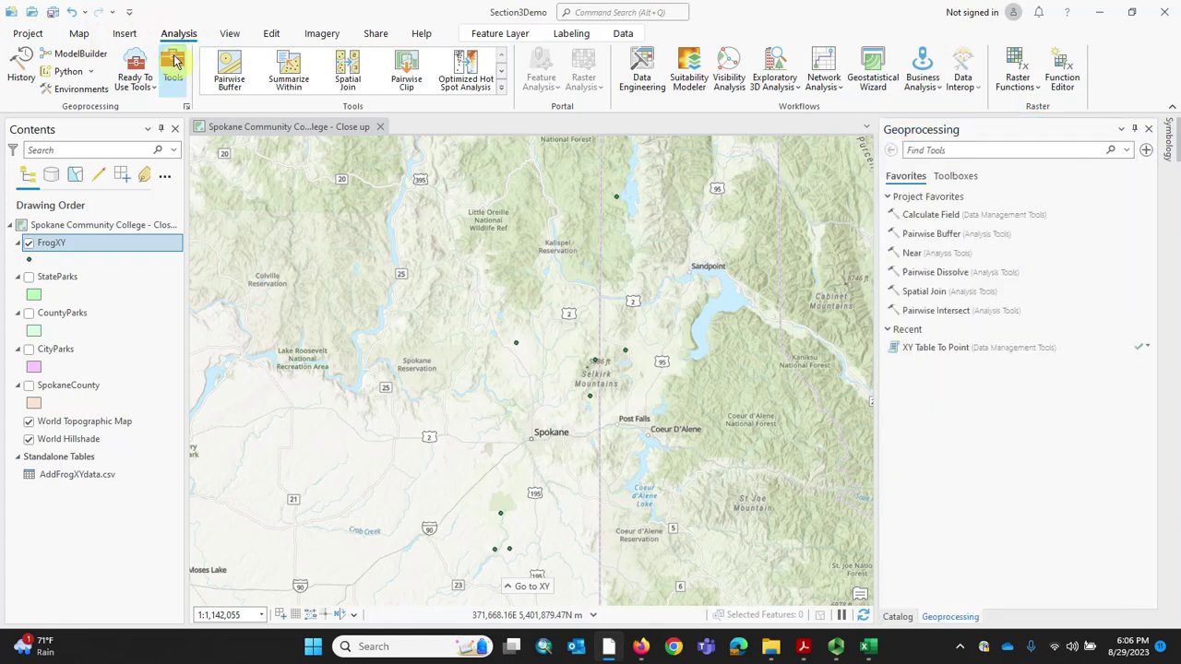
pyautogui.click(943, 155)
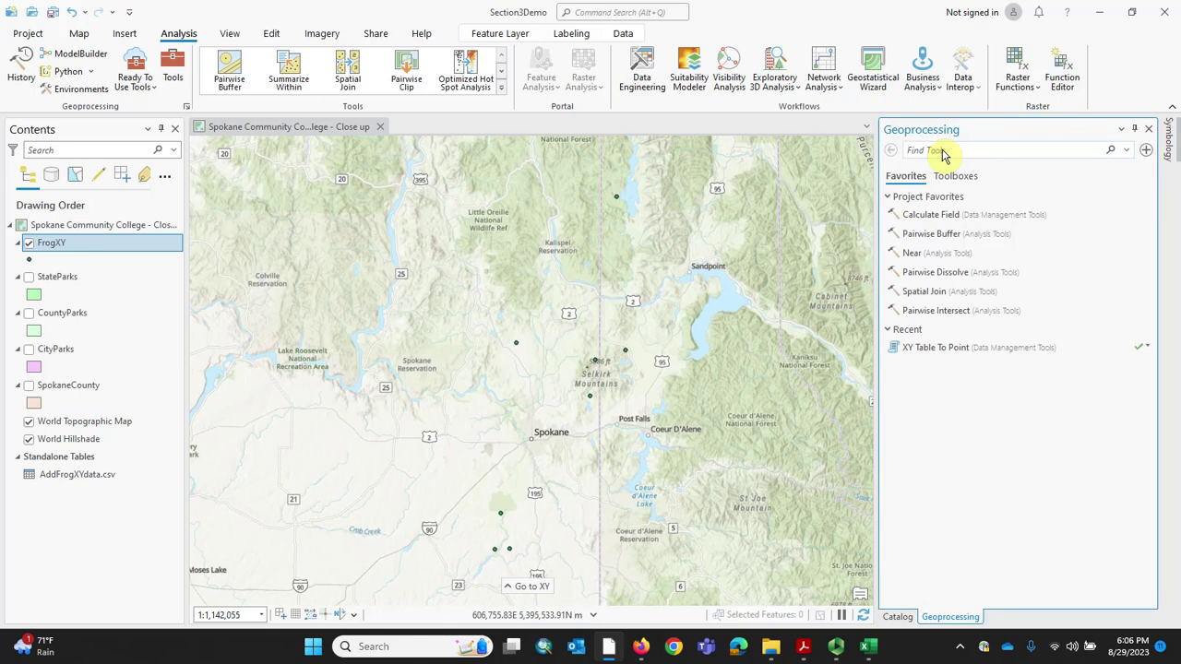
pyautogui.write('GPX')
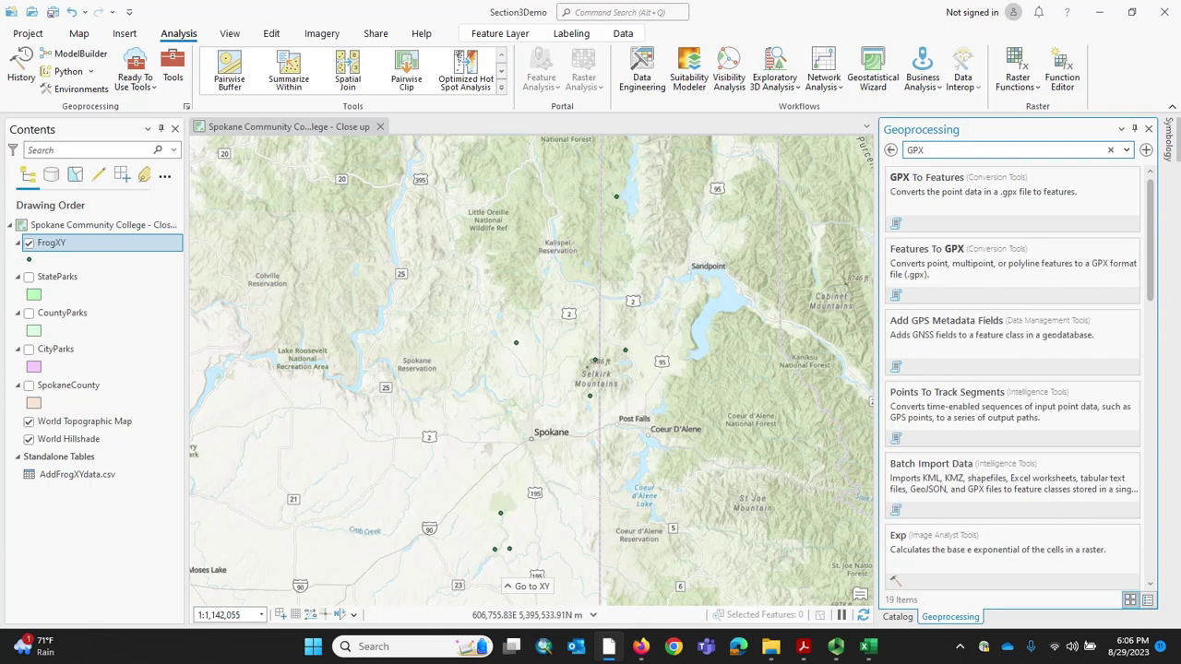
pyautogui.click(927, 192)
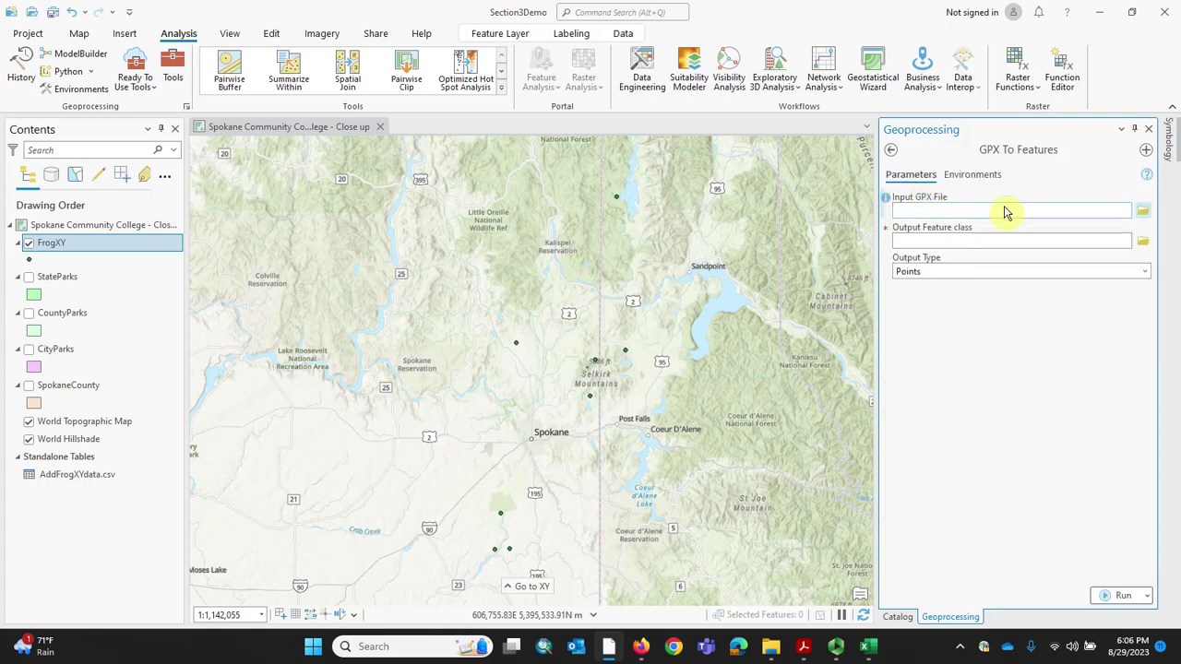
# Select activity_11488519233.gpx from the project's Section3_AddingData folder as the input GPX file.
pyautogui.click(1142, 212)
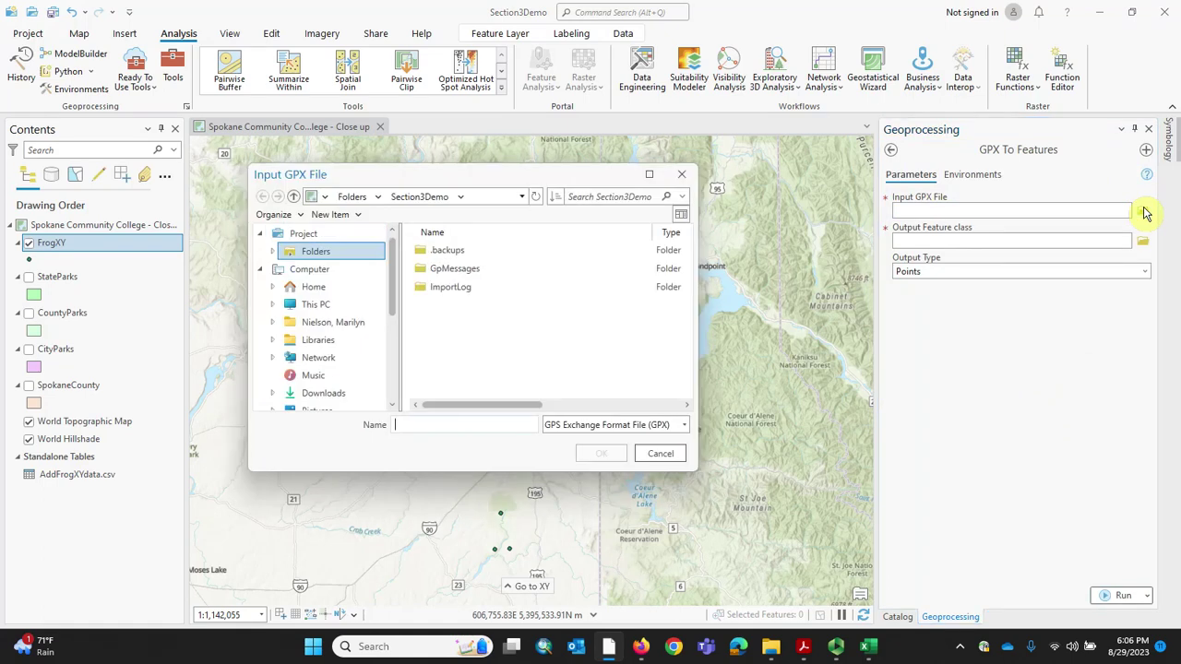
pyautogui.click(277, 254)
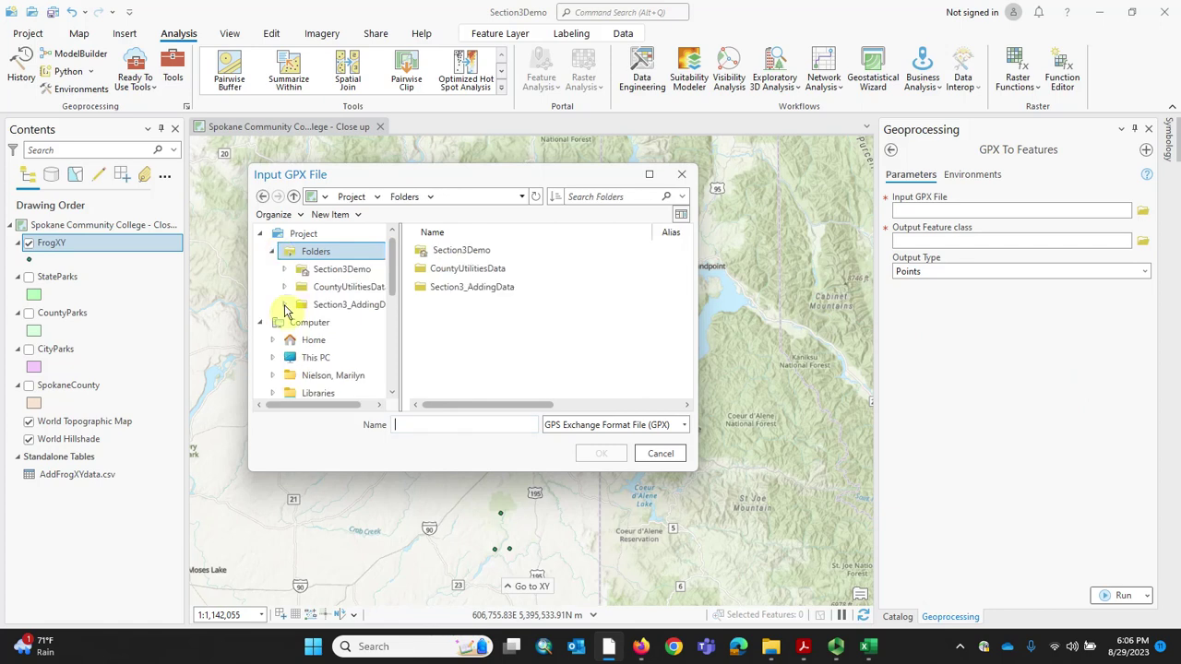
pyautogui.doubleClick(448, 286)
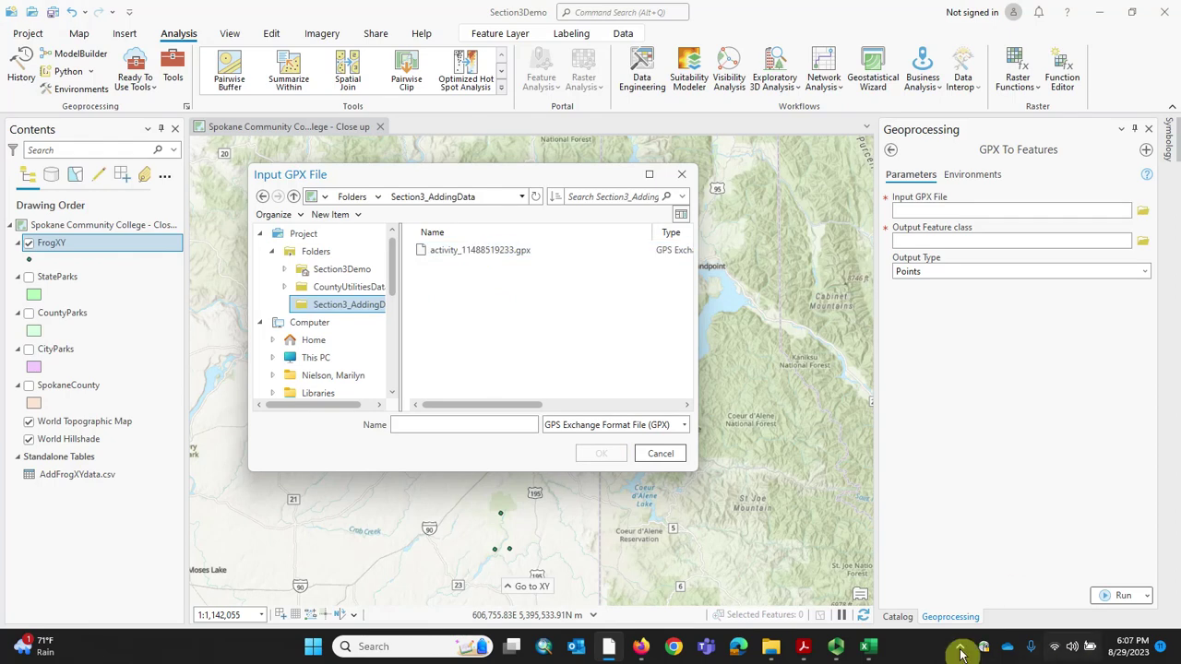
pyautogui.click(479, 255)
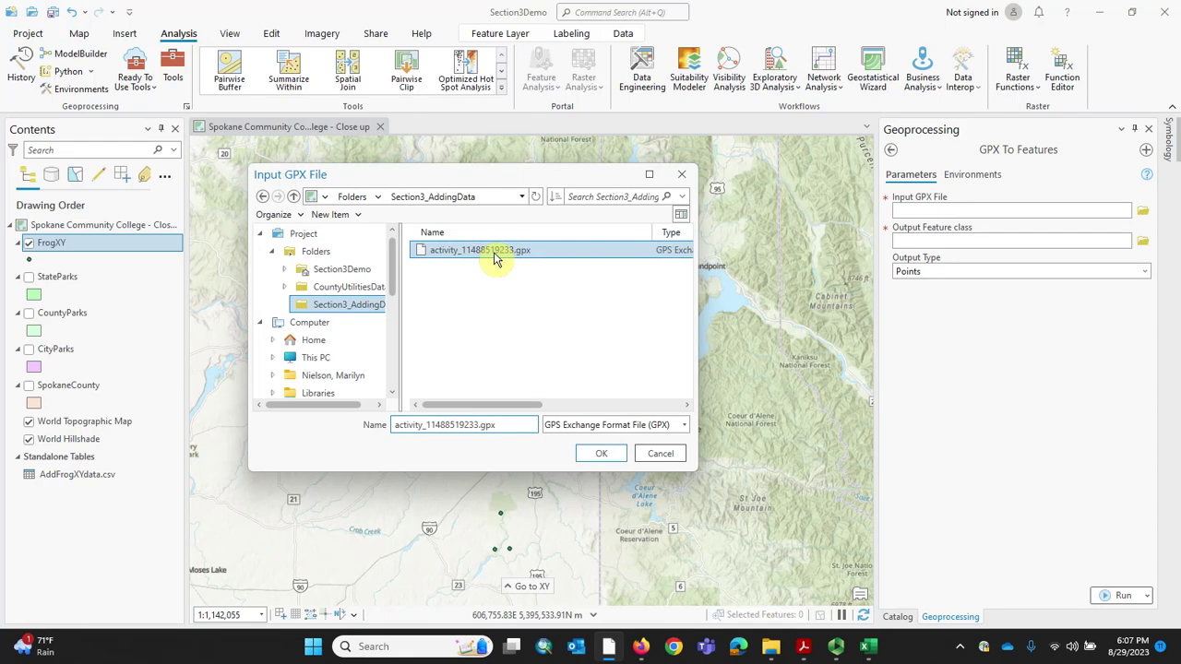
pyautogui.click(606, 456)
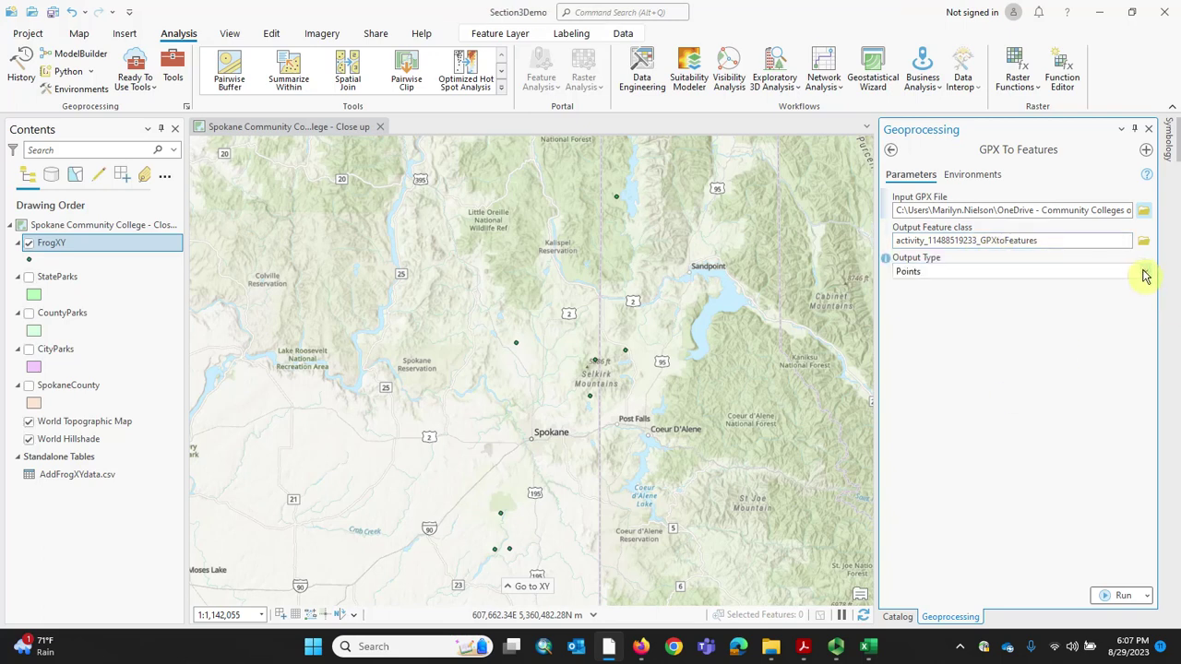
# Set the output type to Tracks as polylines and run the GPX conversion.
pyautogui.click(1145, 273)
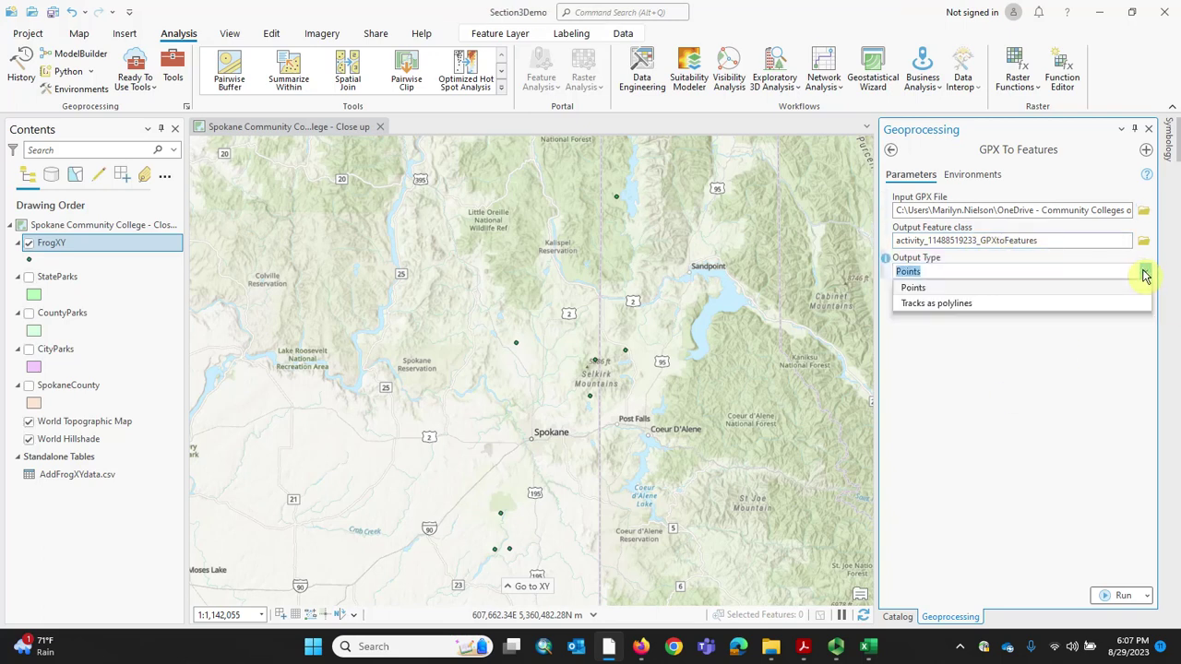
pyautogui.click(967, 312)
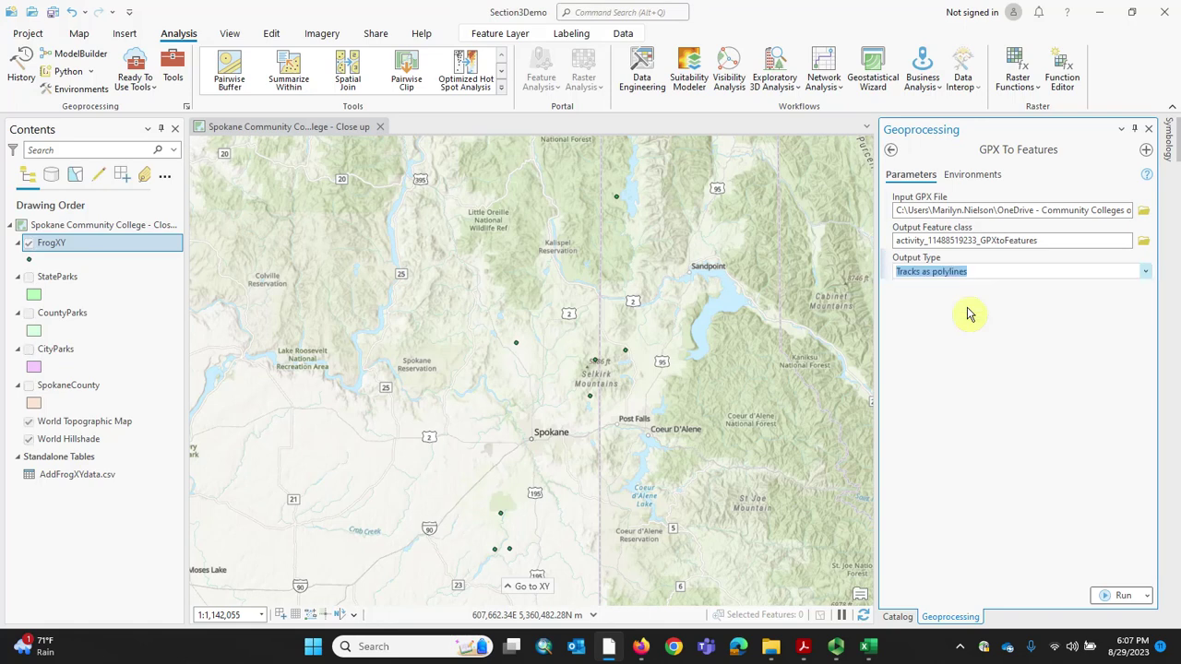
pyautogui.click(1120, 597)
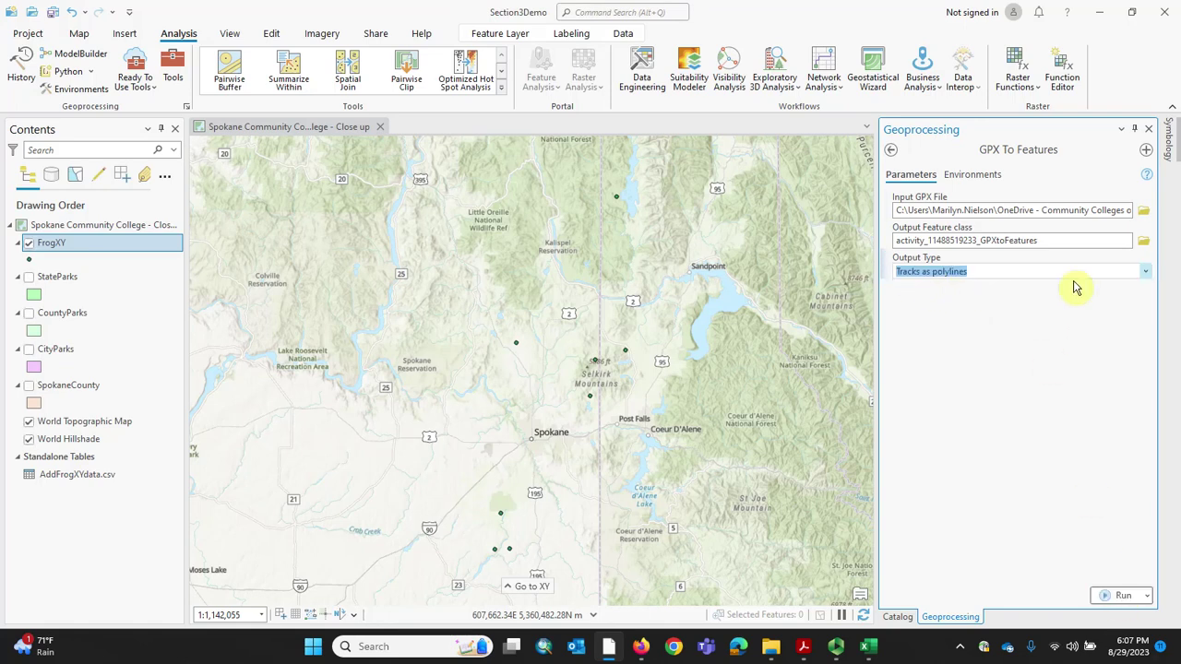
pyautogui.click(1145, 272)
pyautogui.click(1012, 308)
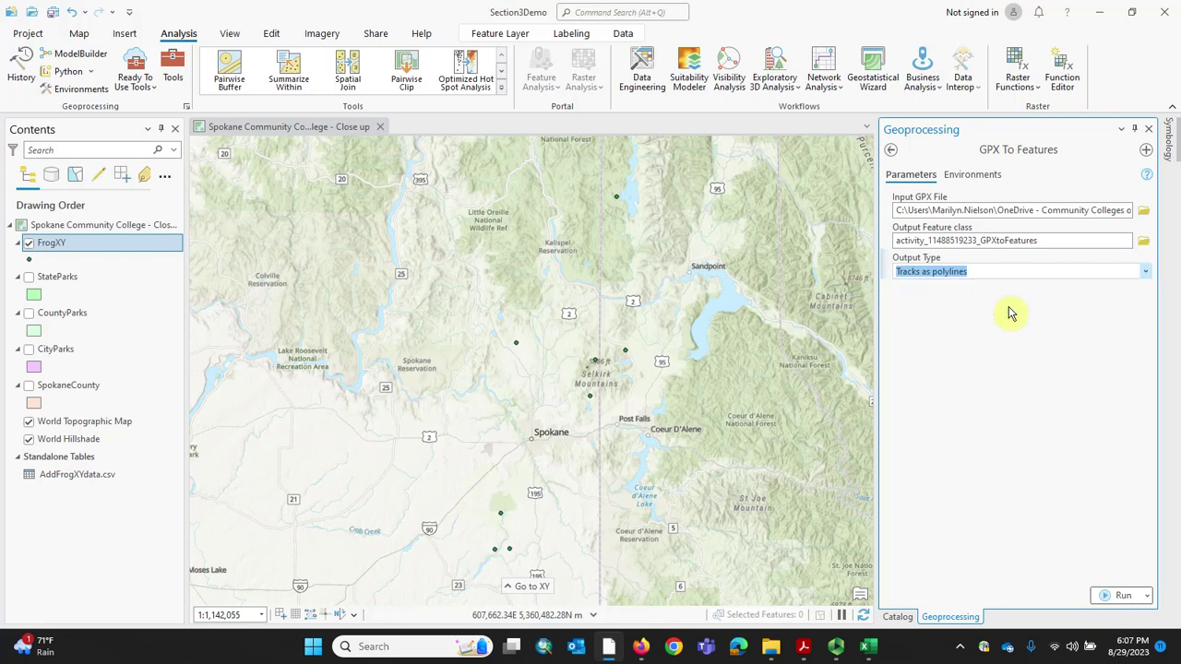
pyautogui.click(1124, 598)
pyautogui.moveTo(1117, 598)
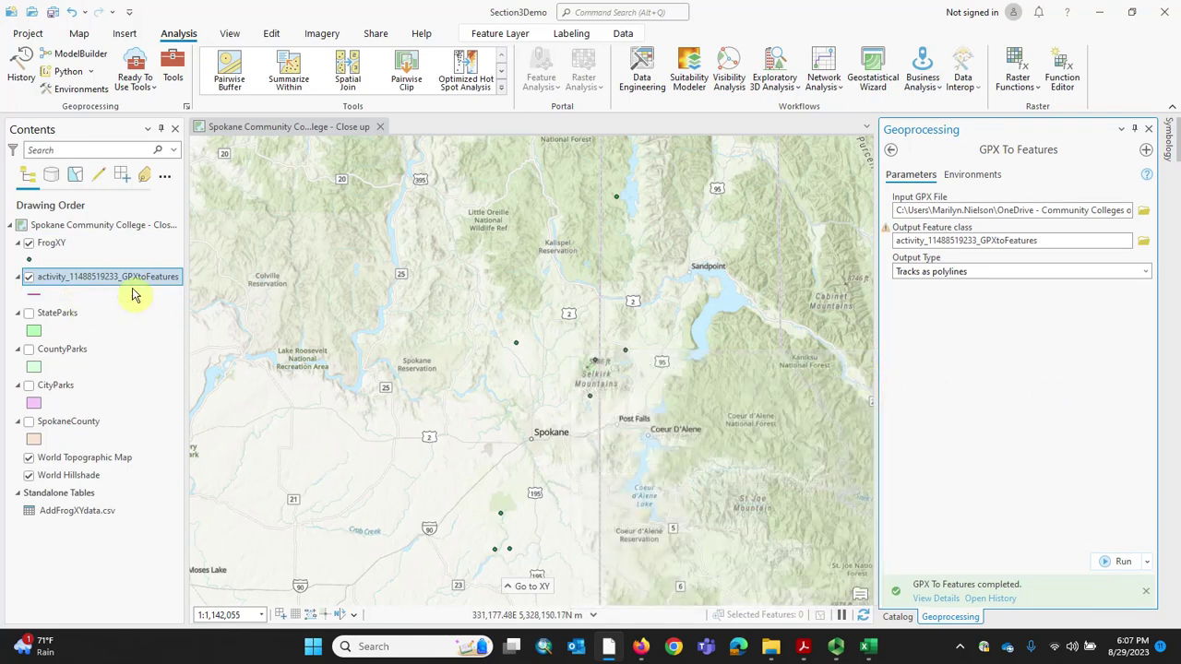
# Zoom the map to the converted GPX track layer and examine the route and its surrounding area.
pyautogui.rightClick(99, 282)
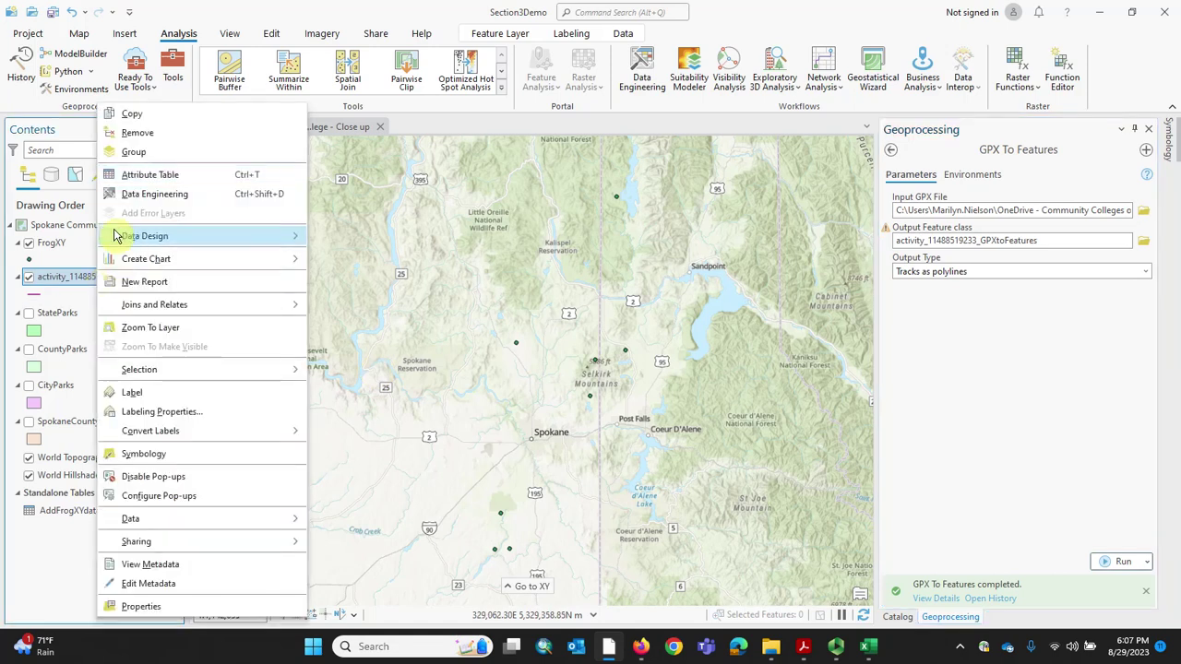
pyautogui.click(156, 332)
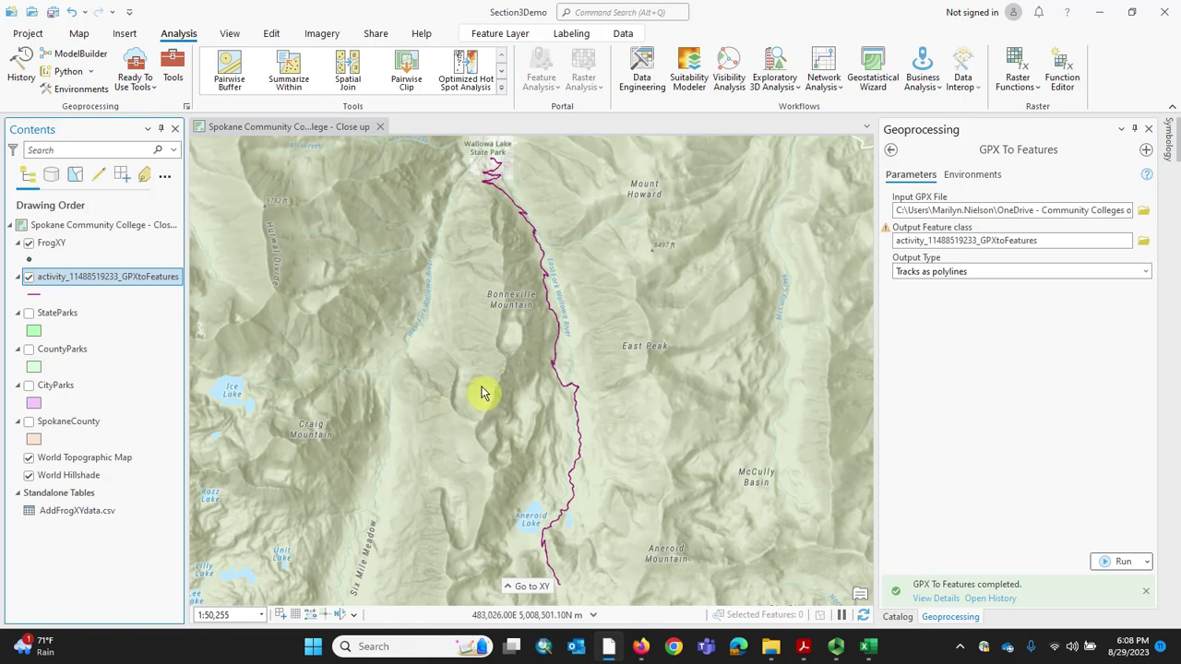
pyautogui.scroll(-2, 501, 416)
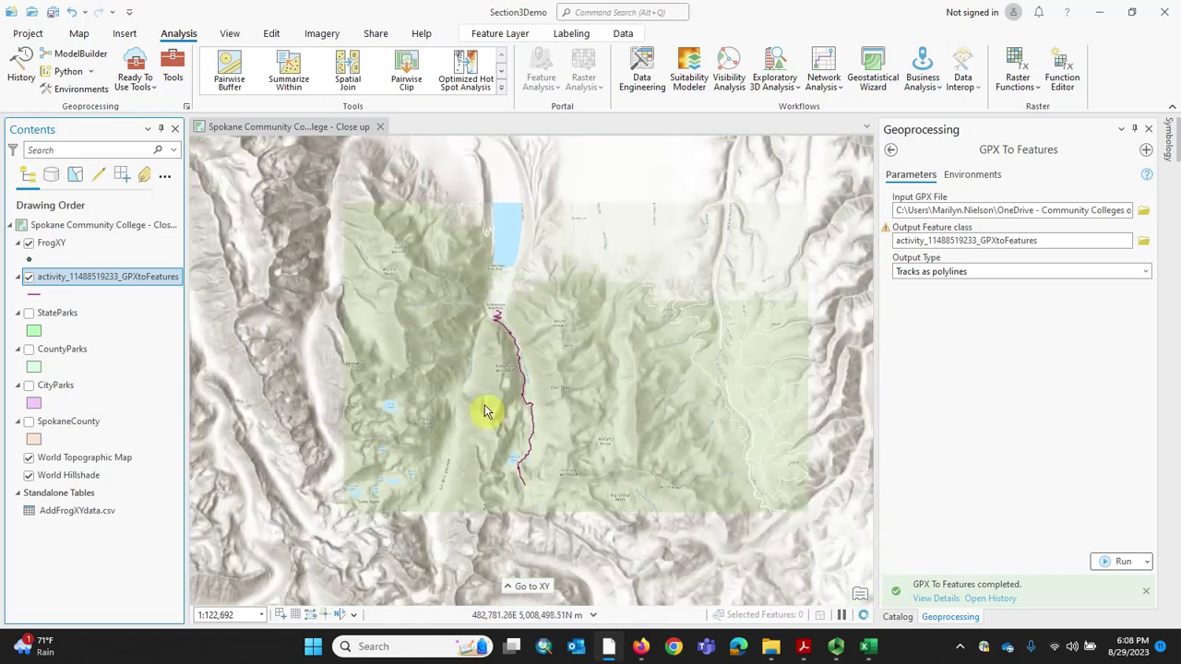
pyautogui.scroll(2, 482, 405)
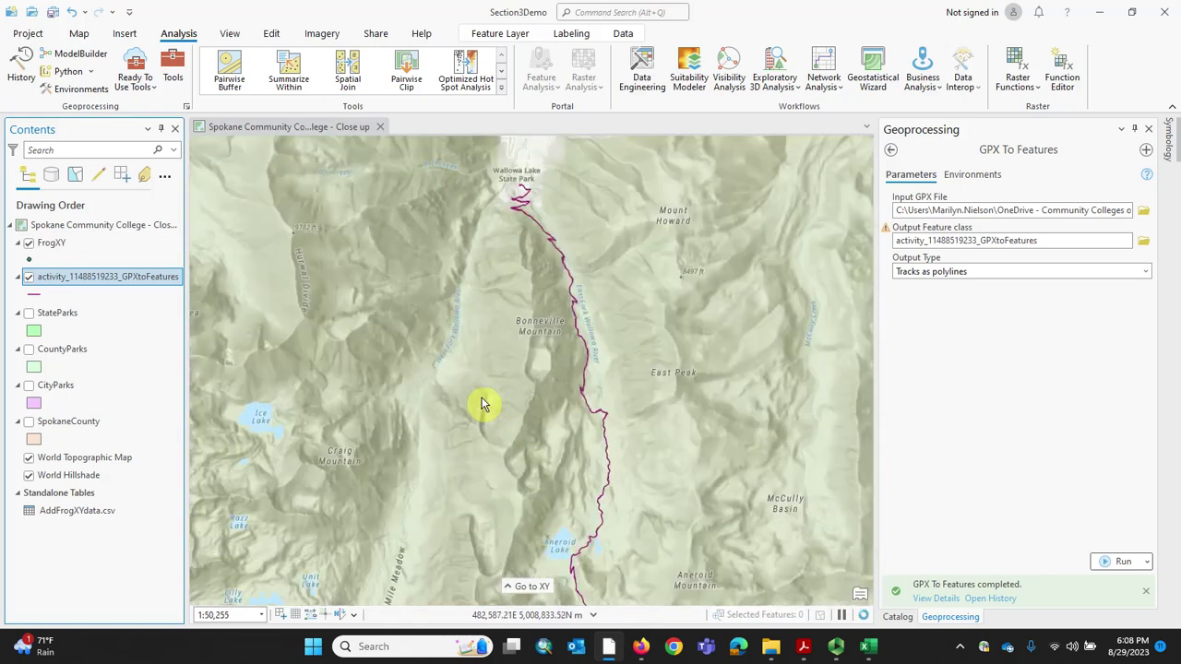
pyautogui.scroll(-1, 498, 400)
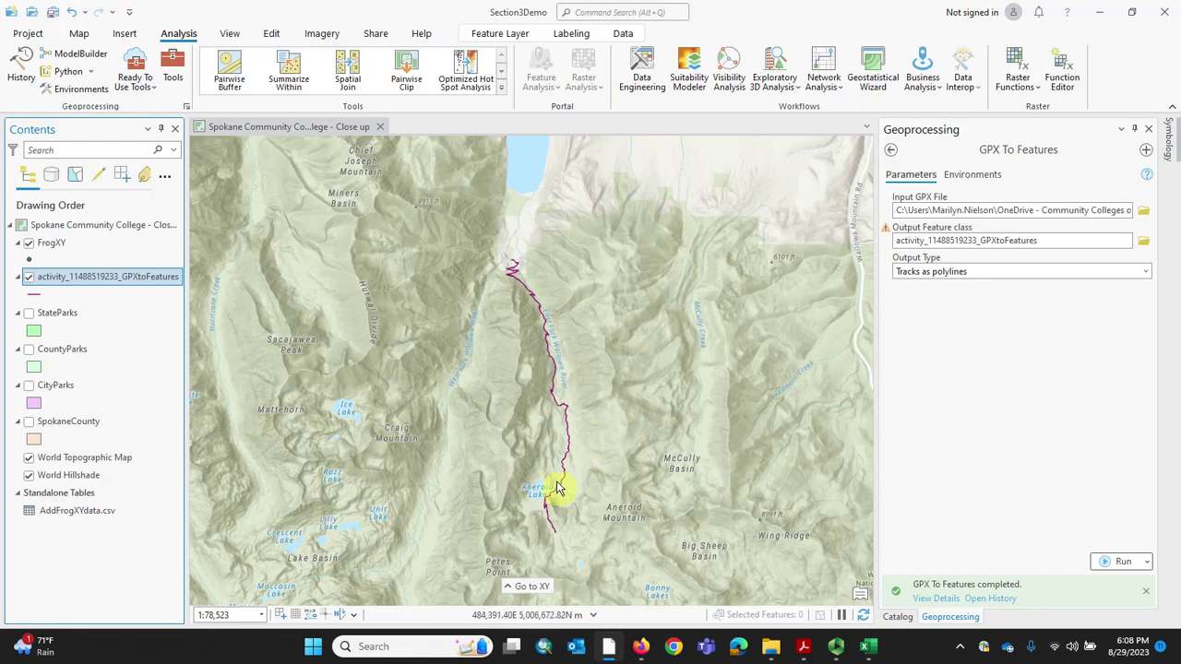
pyautogui.scroll(2, 558, 485)
pyautogui.scroll(-2, 565, 465)
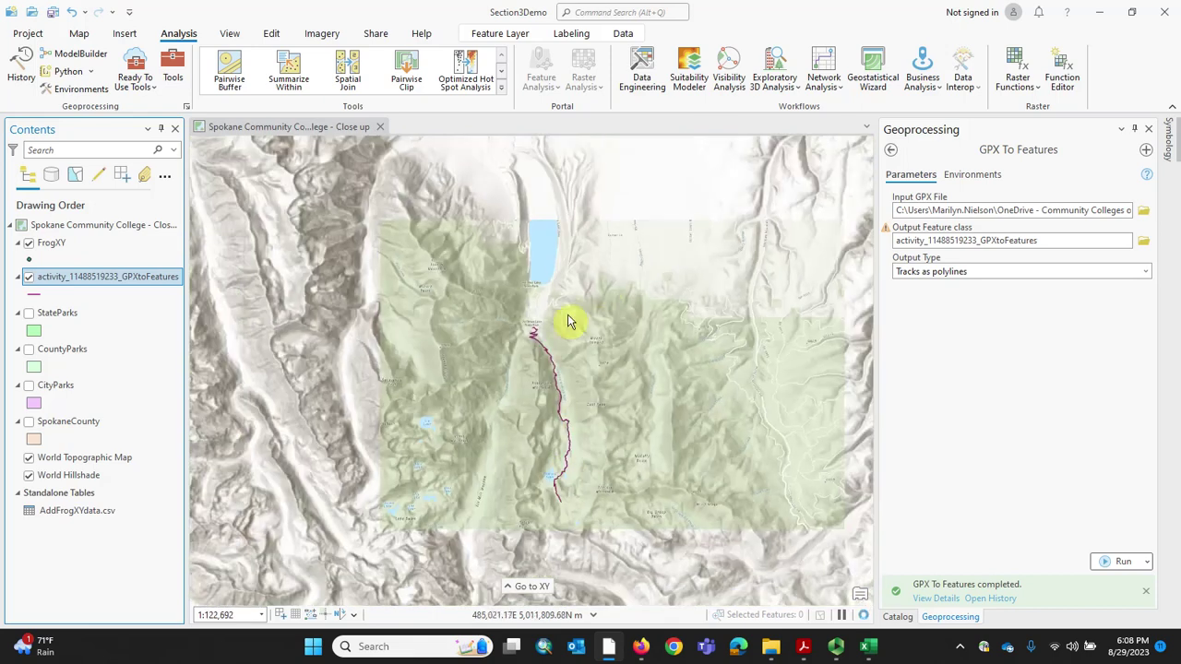
pyautogui.scroll(-2, 604, 286)
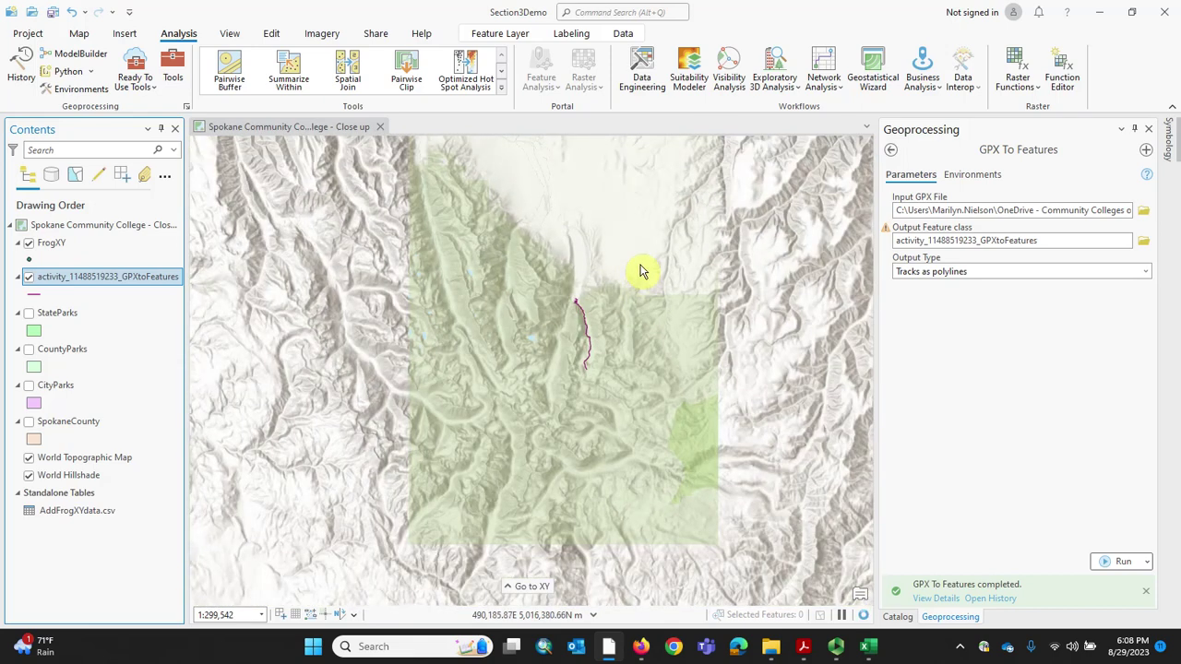
pyautogui.moveTo(640, 298); pyautogui.dragTo(646, 399)
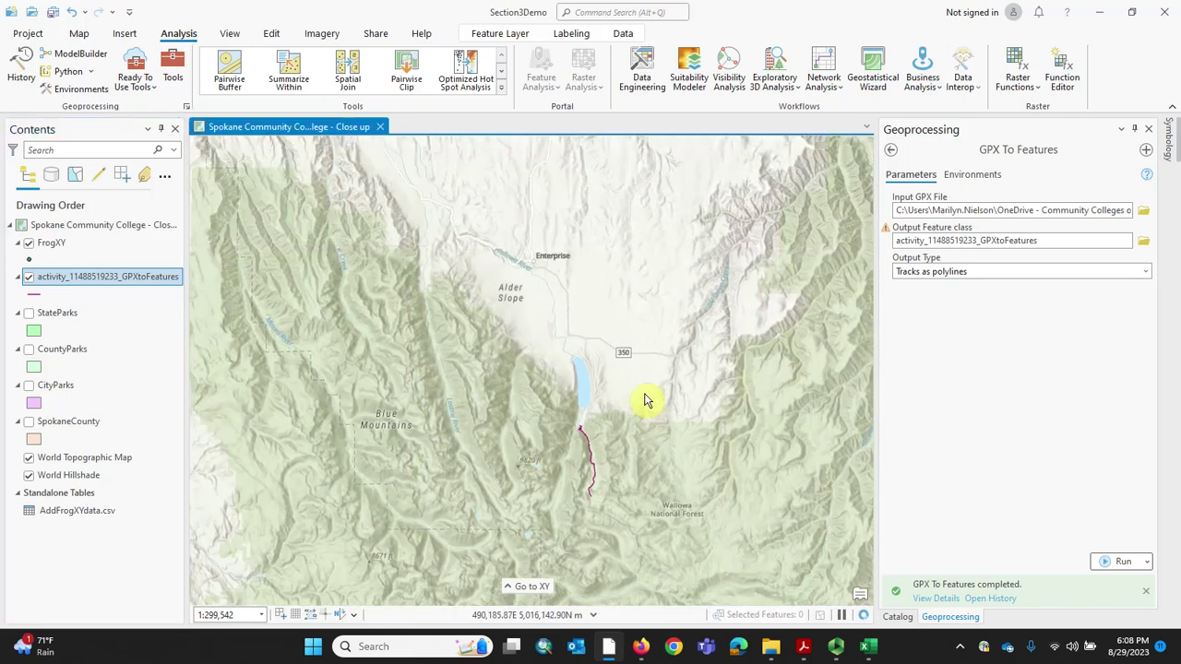
pyautogui.scroll(-1, 645, 386)
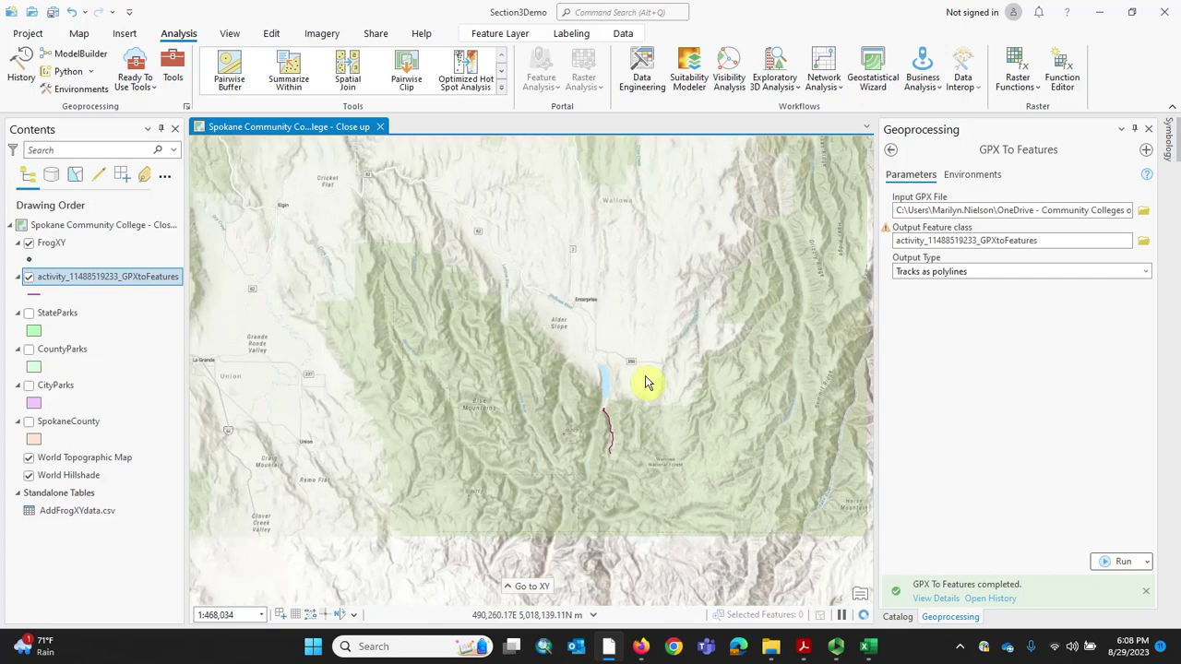
# Examine where the GPX track lies relative to the wider region, Enterprise, Joseph and the nearby lakes.
pyautogui.scroll(-1, 646, 383)
pyautogui.scroll(-3, 646, 379)
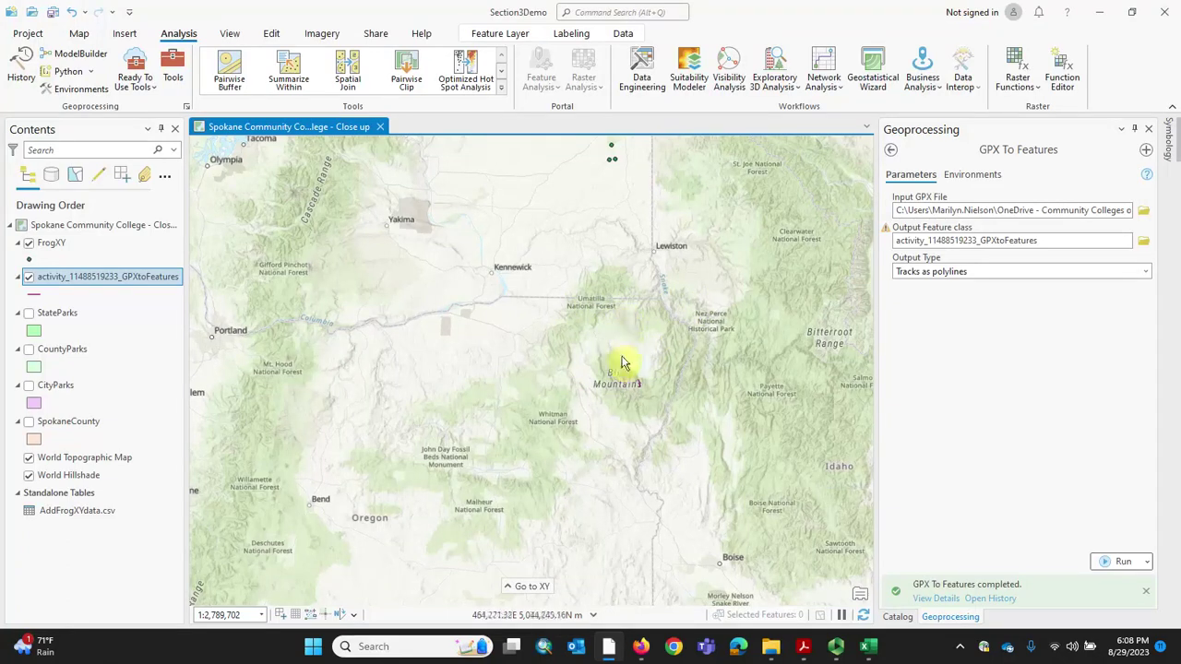
pyautogui.scroll(3, 625, 358)
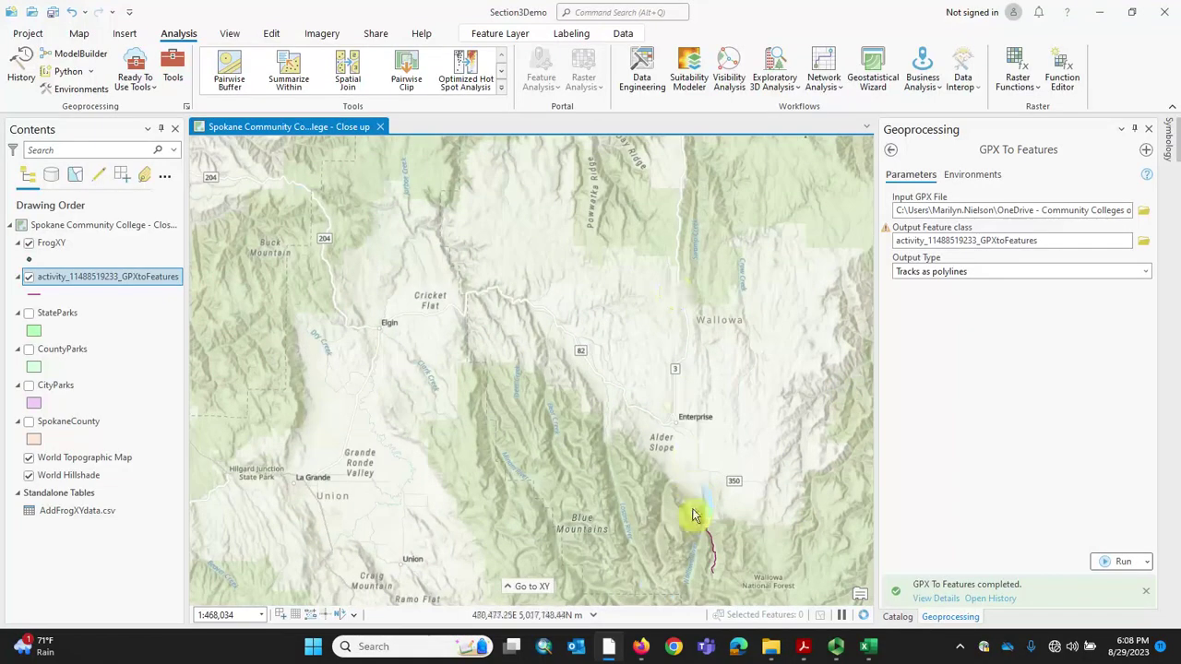
pyautogui.moveTo(685, 526); pyautogui.dragTo(573, 395)
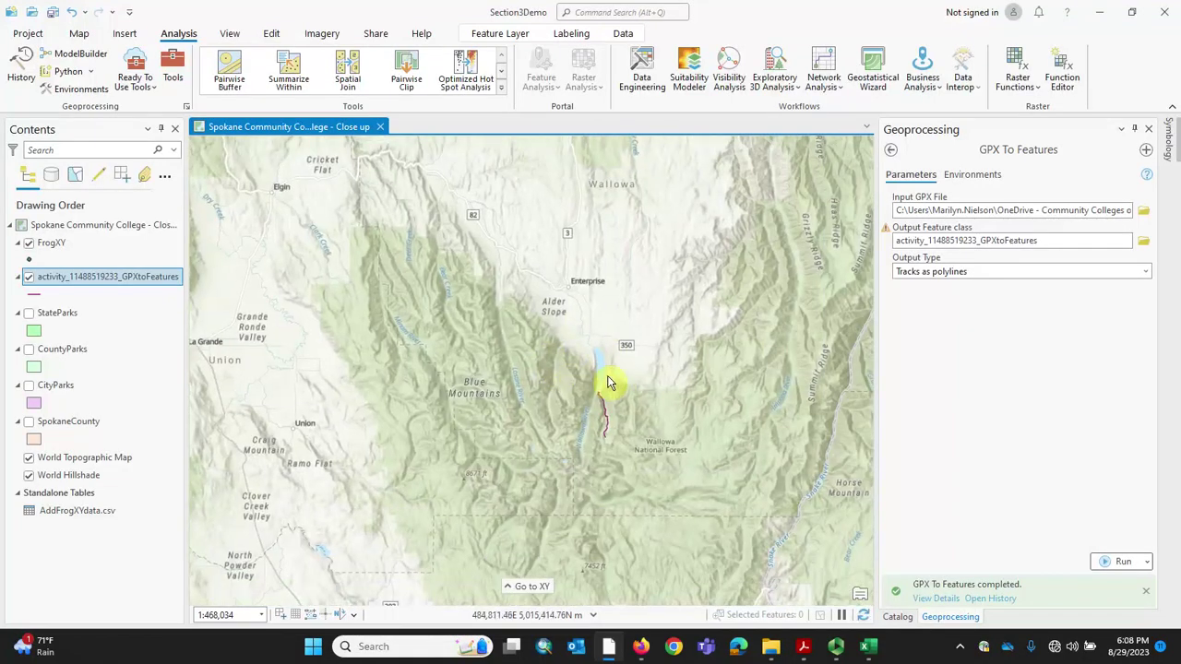
pyautogui.scroll(2, 606, 392)
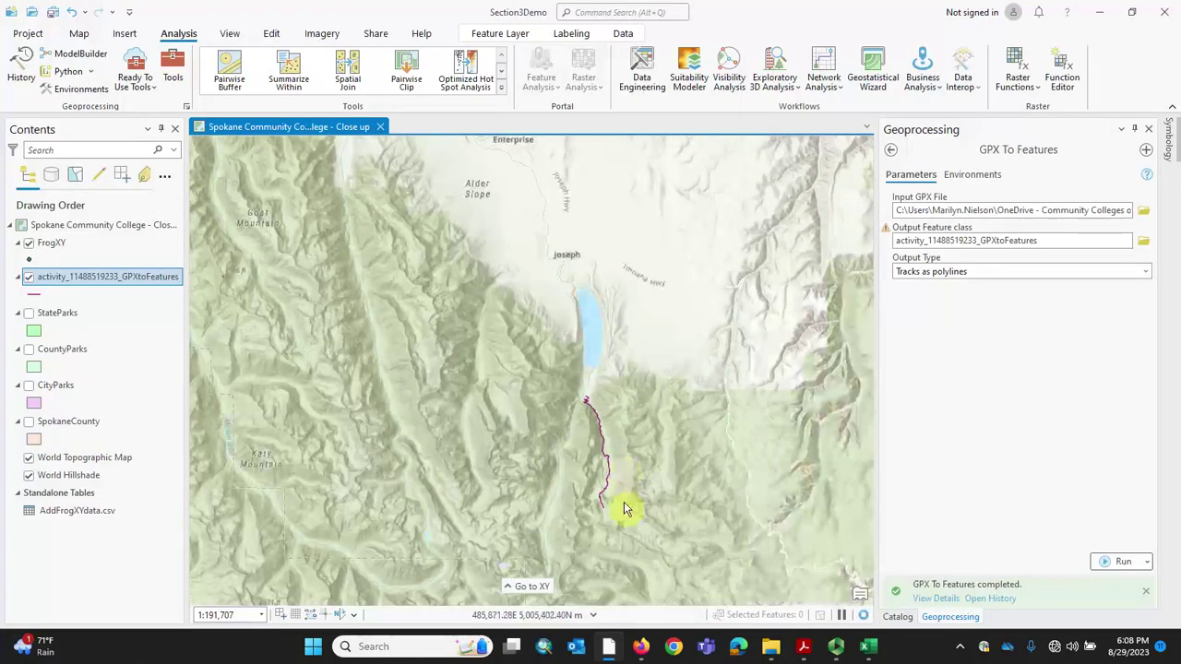
pyautogui.moveTo(624, 502); pyautogui.dragTo(598, 326)
pyautogui.scroll(2, 596, 369)
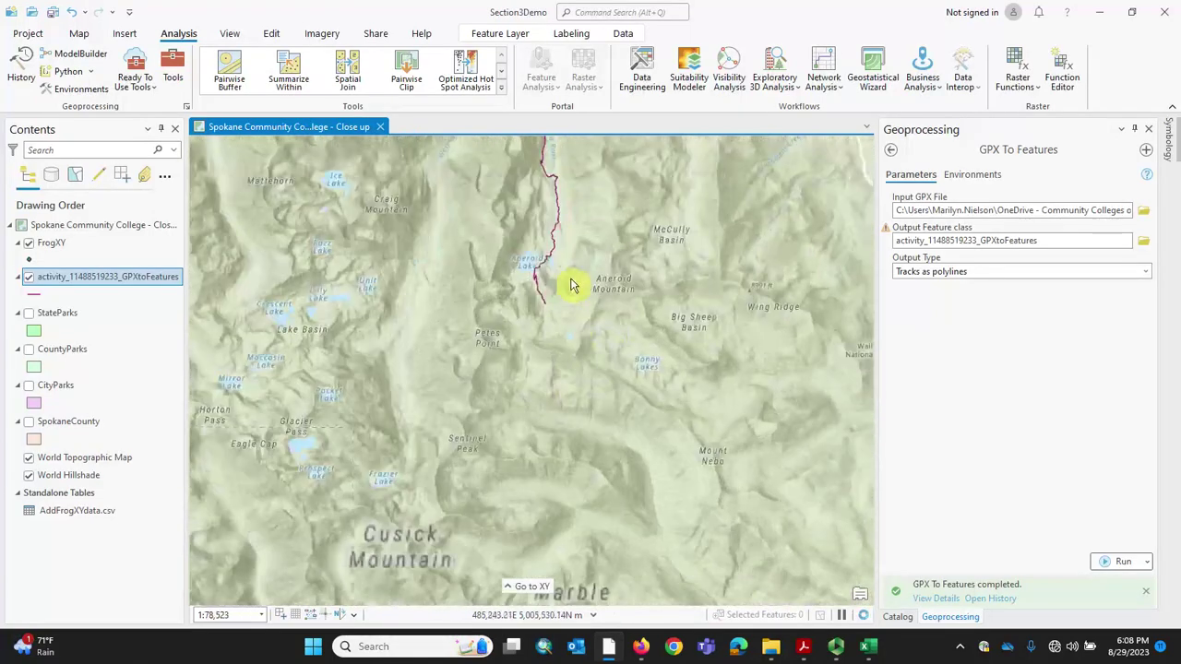
pyautogui.moveTo(566, 212); pyautogui.dragTo(558, 277)
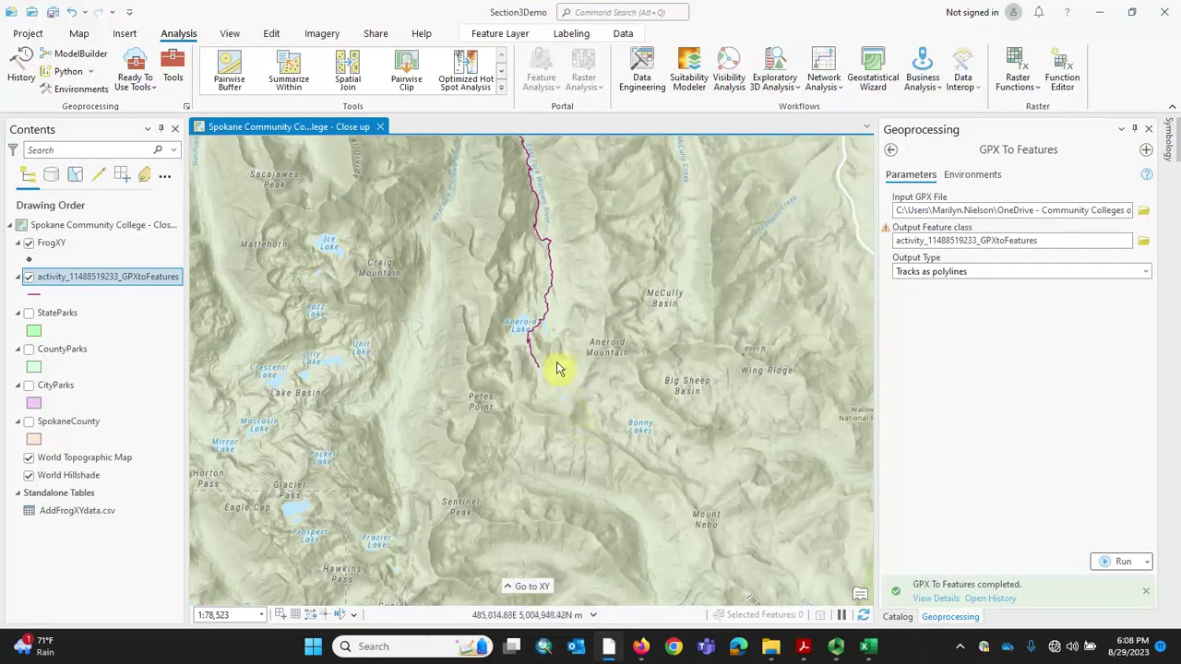
# Inspect the track line up close south of Aneroid Lake and along its route to Wallowa Lake State Park.
pyautogui.scroll(1, 557, 357)
pyautogui.moveTo(566, 311); pyautogui.dragTo(574, 369)
pyautogui.scroll(2, 571, 365)
pyautogui.scroll(3, 570, 365)
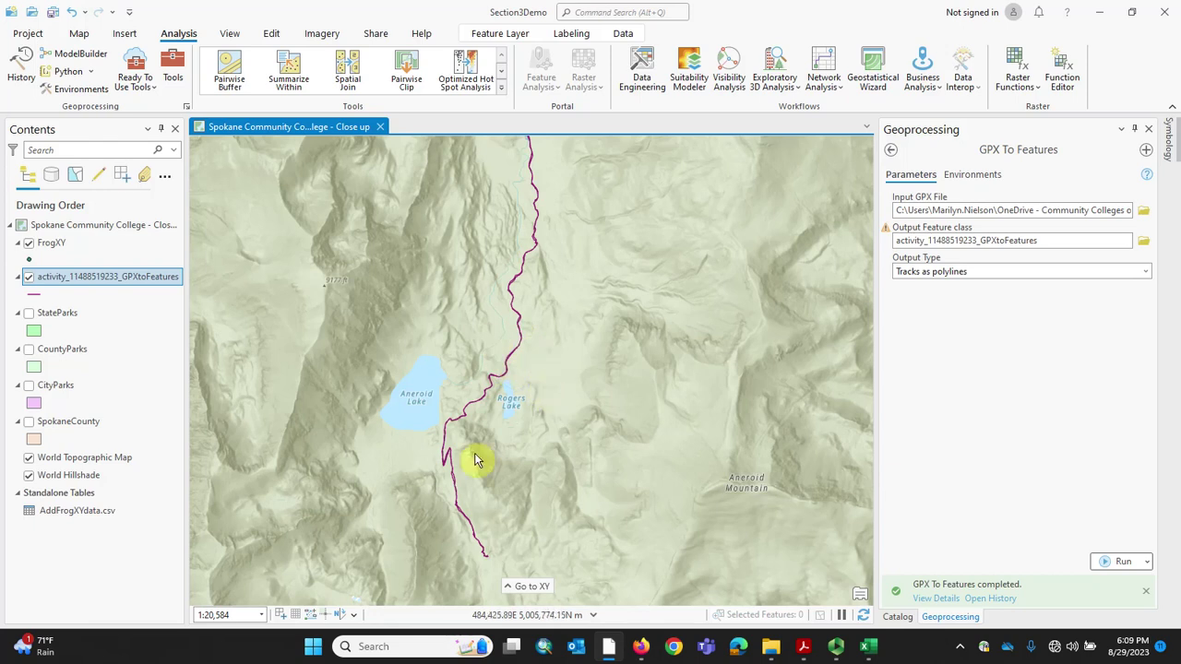
pyautogui.scroll(5, 475, 484)
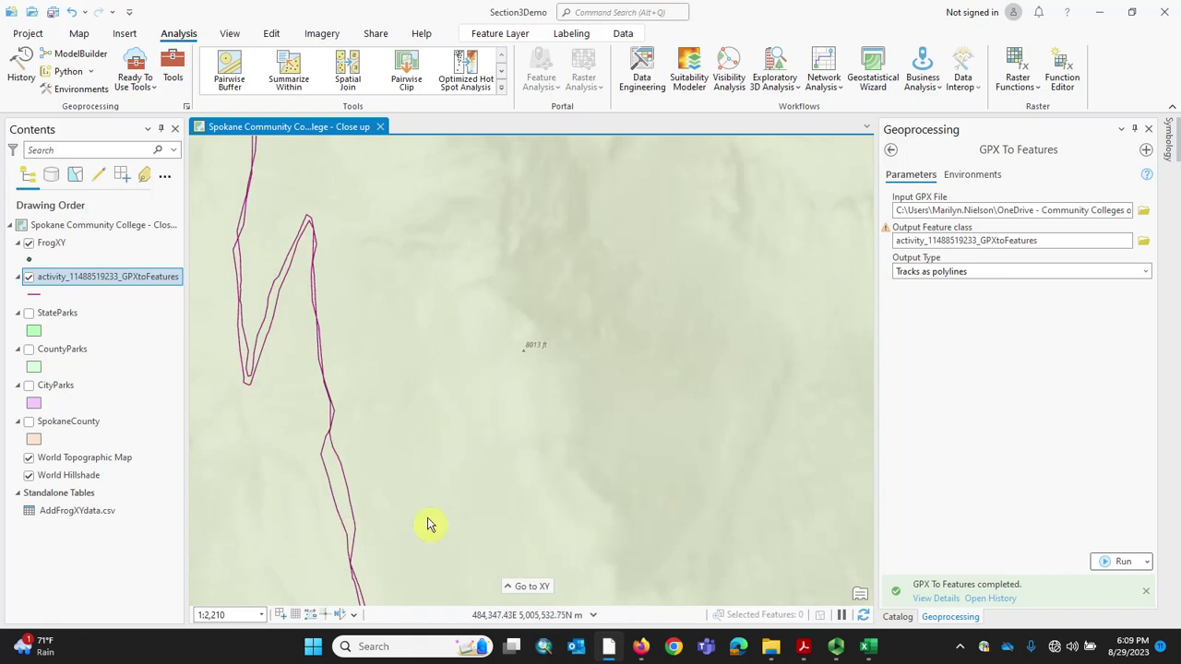
pyautogui.scroll(-3, 408, 496)
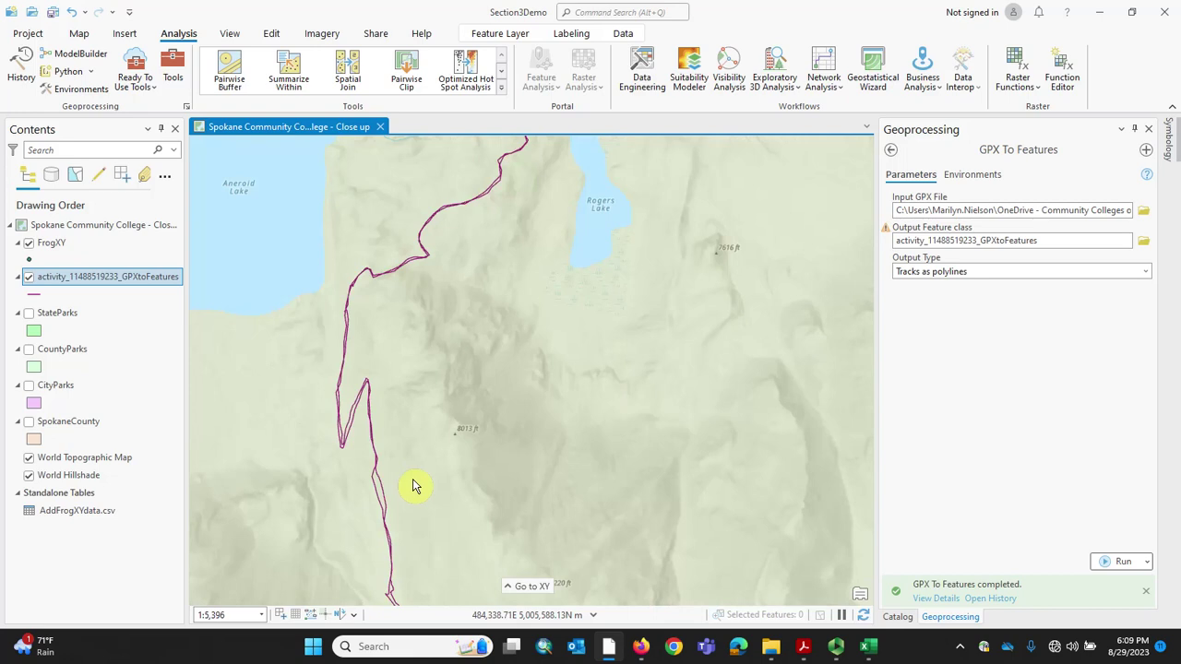
pyautogui.scroll(-4, 403, 471)
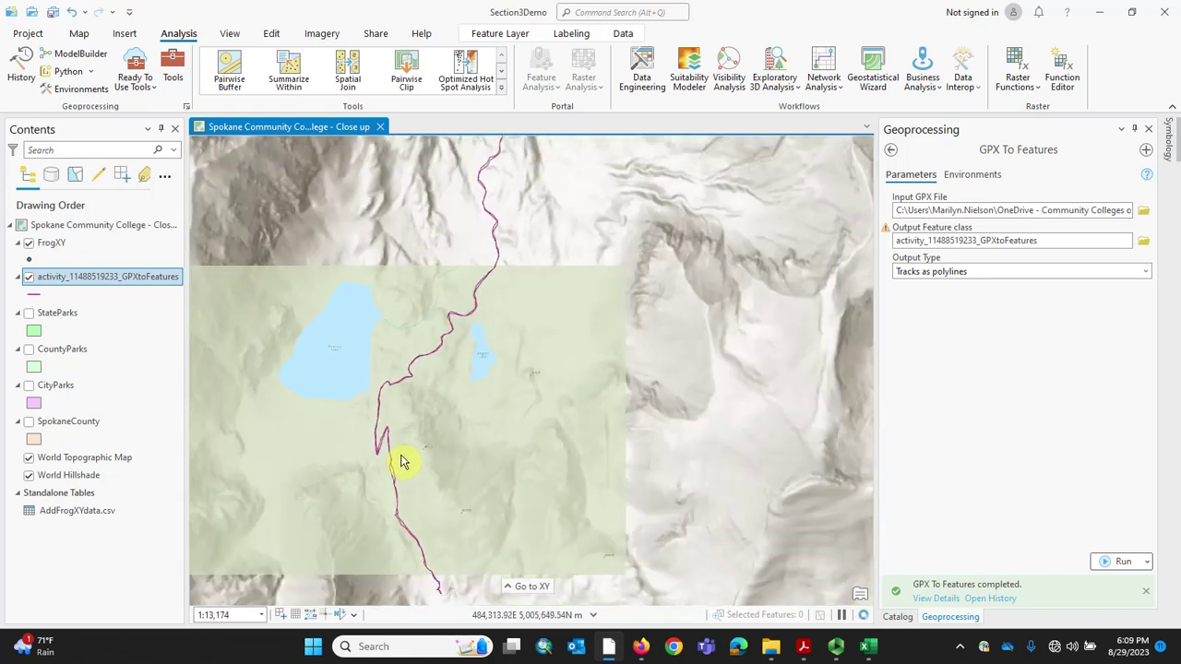
pyautogui.scroll(-6, 445, 430)
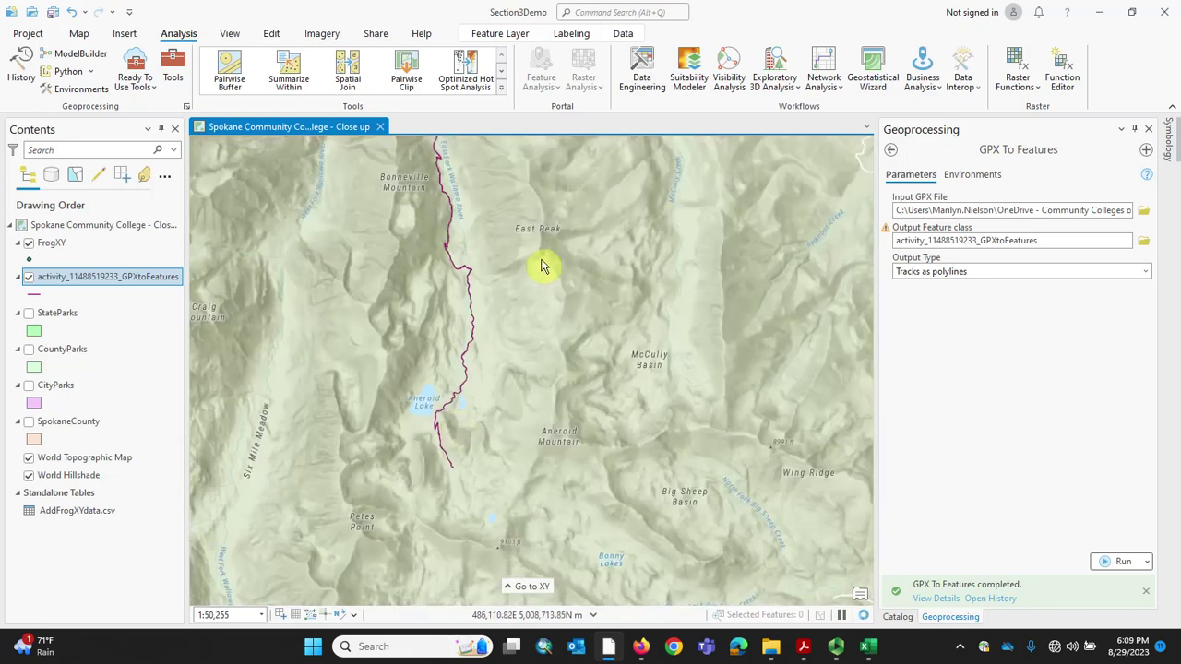
pyautogui.moveTo(522, 250); pyautogui.dragTo(577, 381)
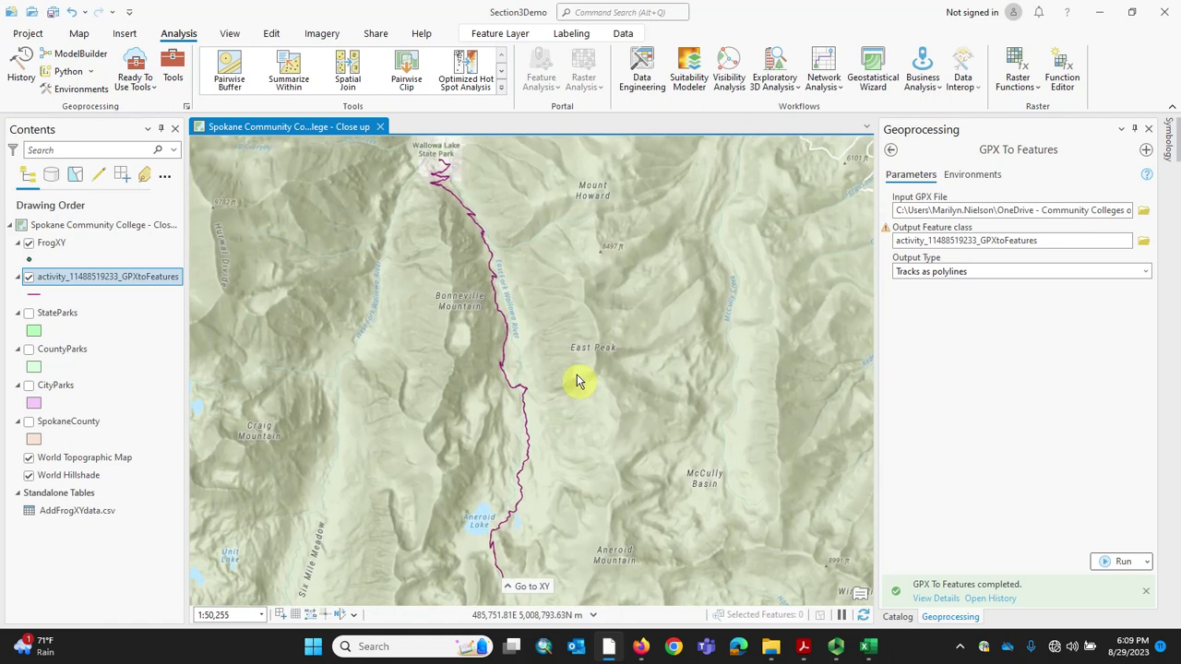
# Close the geoprocessing tool and switch to the Acrobat handout to fill the three GPX conversion blanks with geodatabase, point and polyline.
pyautogui.click(1149, 130)
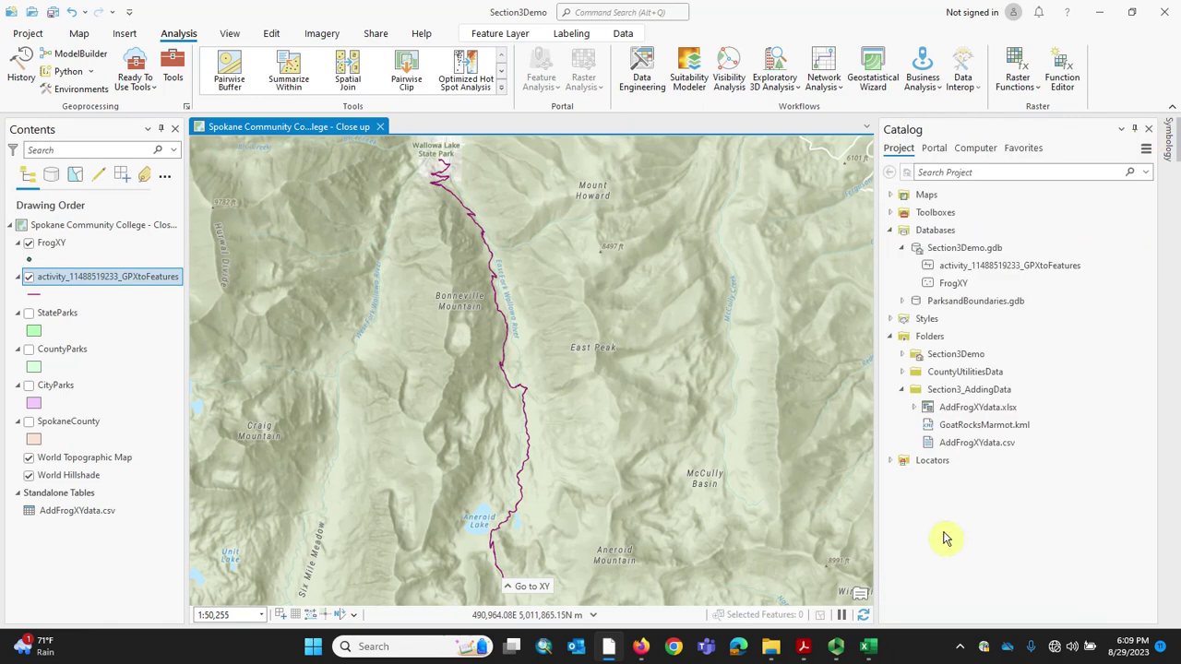
pyautogui.click(805, 649)
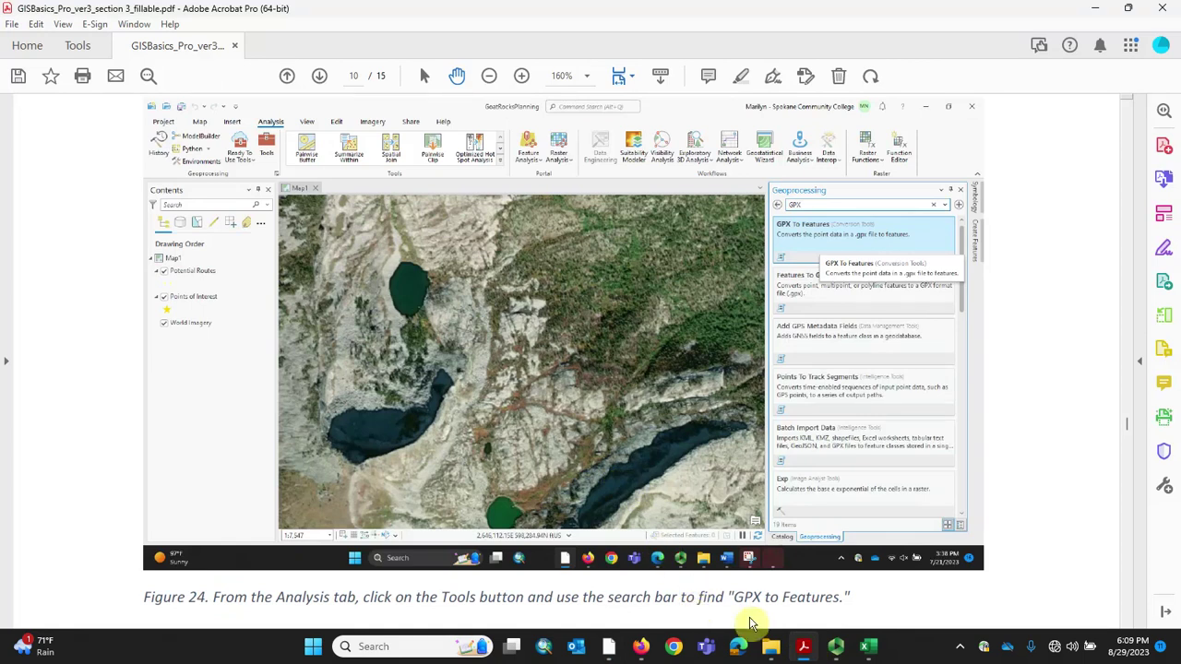
pyautogui.scroll(-5, 864, 530)
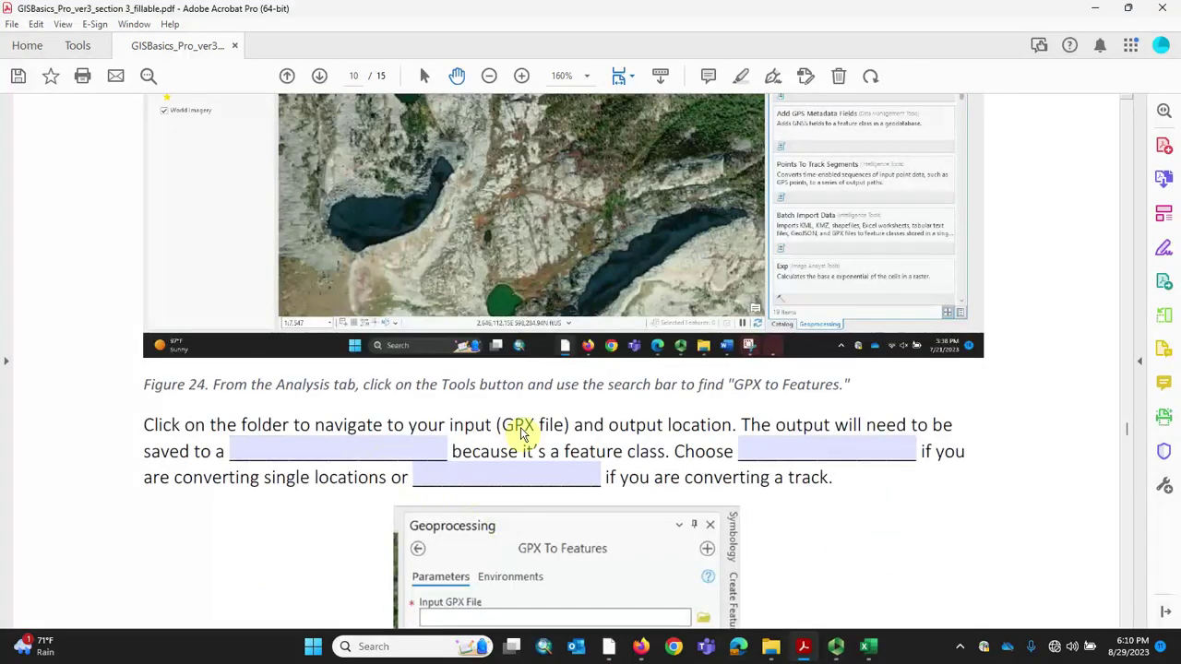
pyautogui.click(305, 455)
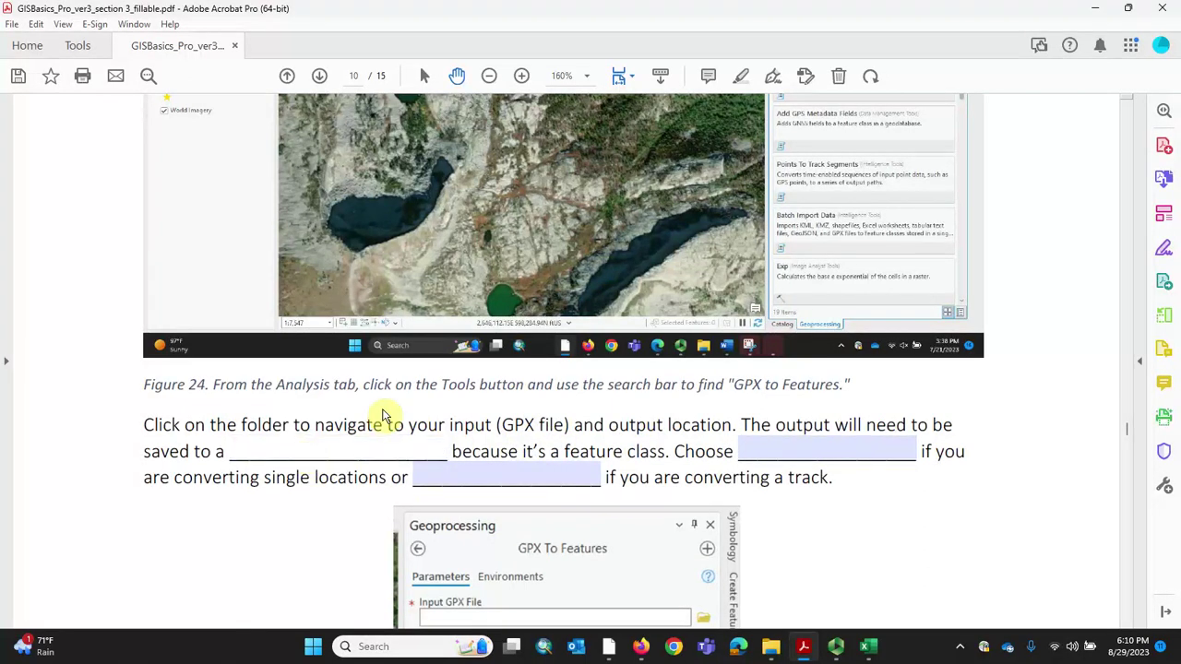
pyautogui.write('geodatabase')
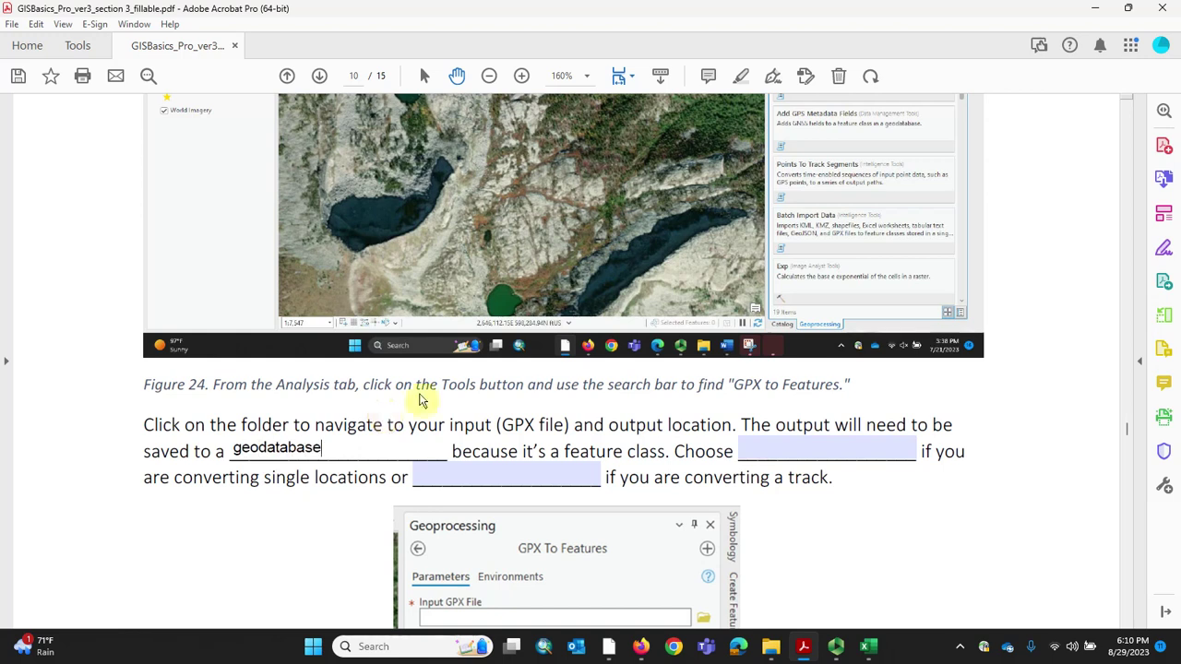
pyautogui.click(749, 461)
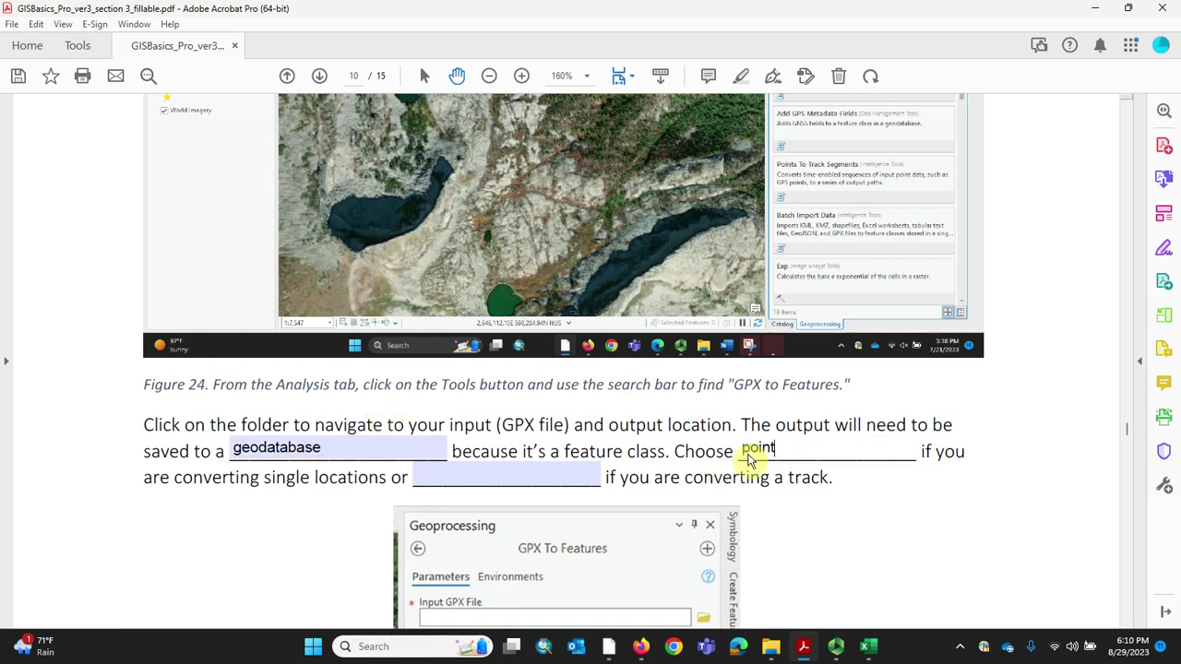
pyautogui.click(501, 487)
pyautogui.write('polyline')
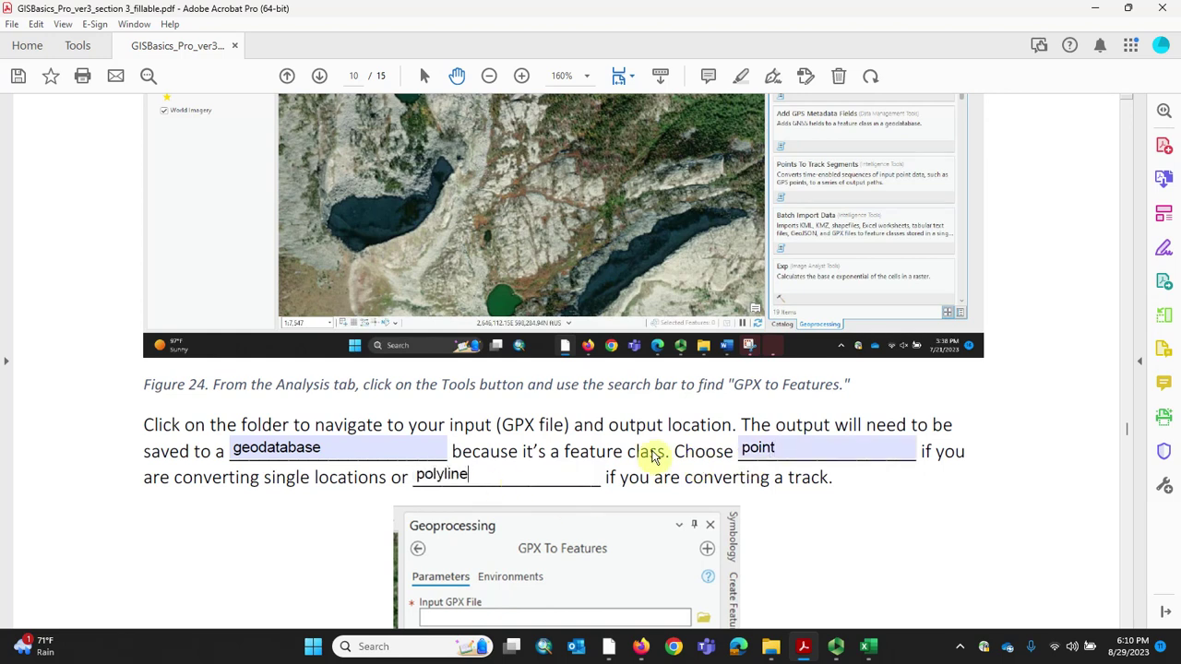
pyautogui.click(824, 568)
# Return to ArcGIS Pro, search the geoprocessing tools for "feature to polygon" and open the Feature To Polygon tool.
pyautogui.scroll(-5, 851, 510)
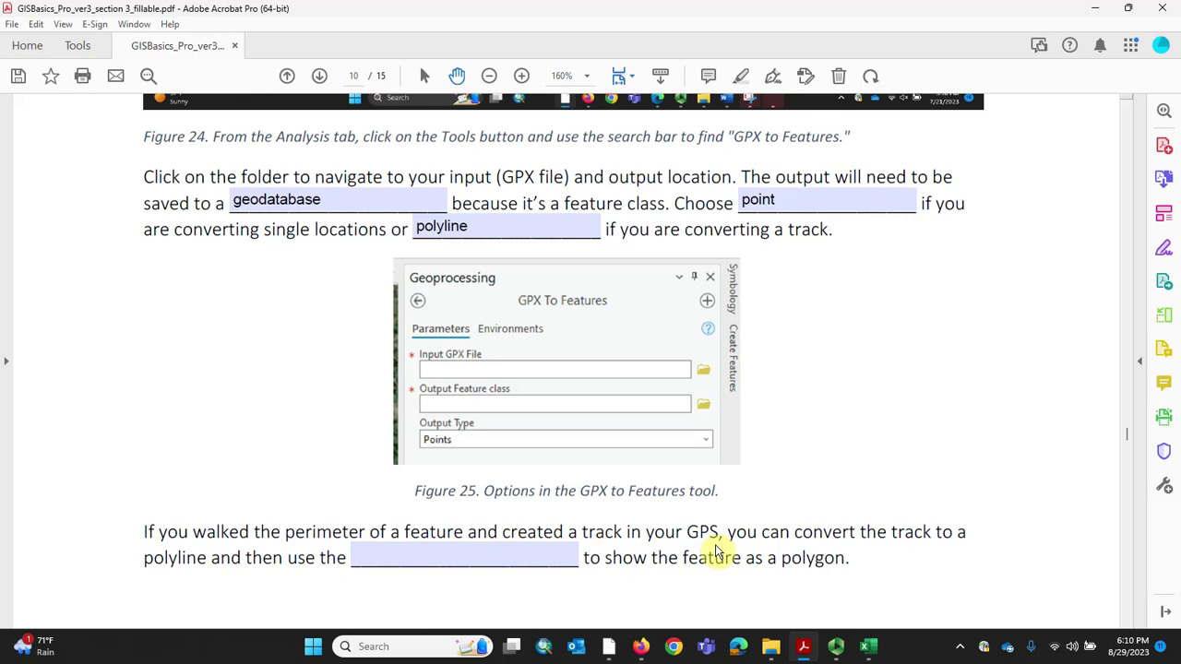
pyautogui.scroll(-3, 724, 535)
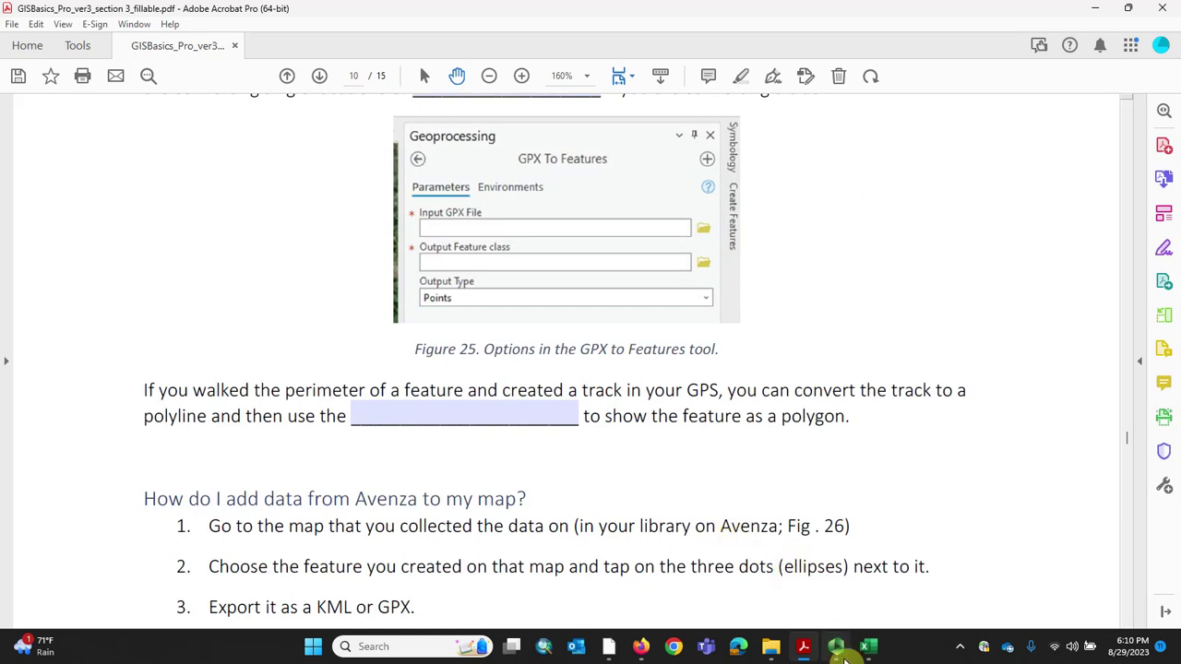
pyautogui.moveTo(842, 655)
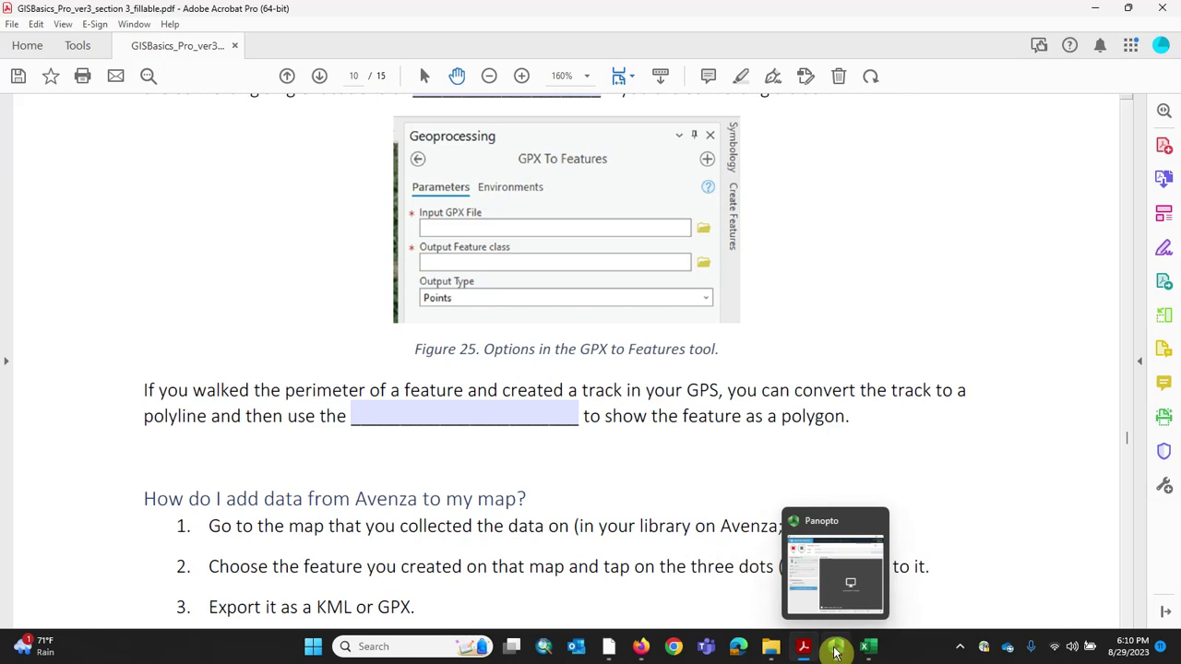
pyautogui.click(609, 648)
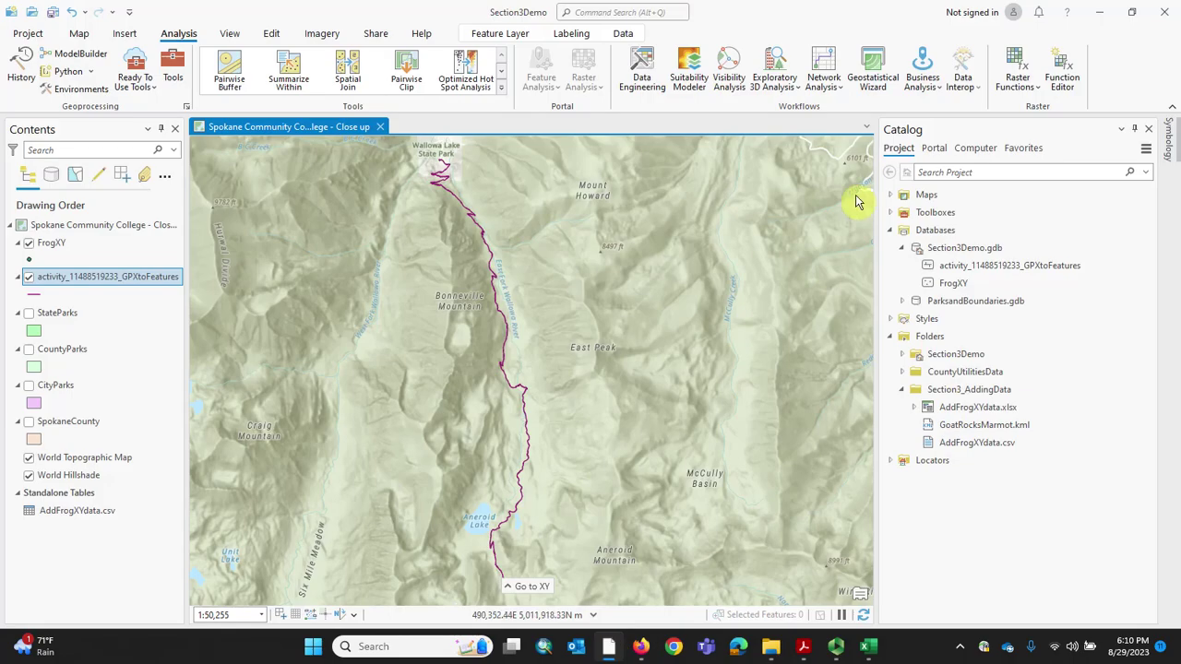
pyautogui.click(173, 64)
pyautogui.moveTo(968, 153); pyautogui.dragTo(902, 150)
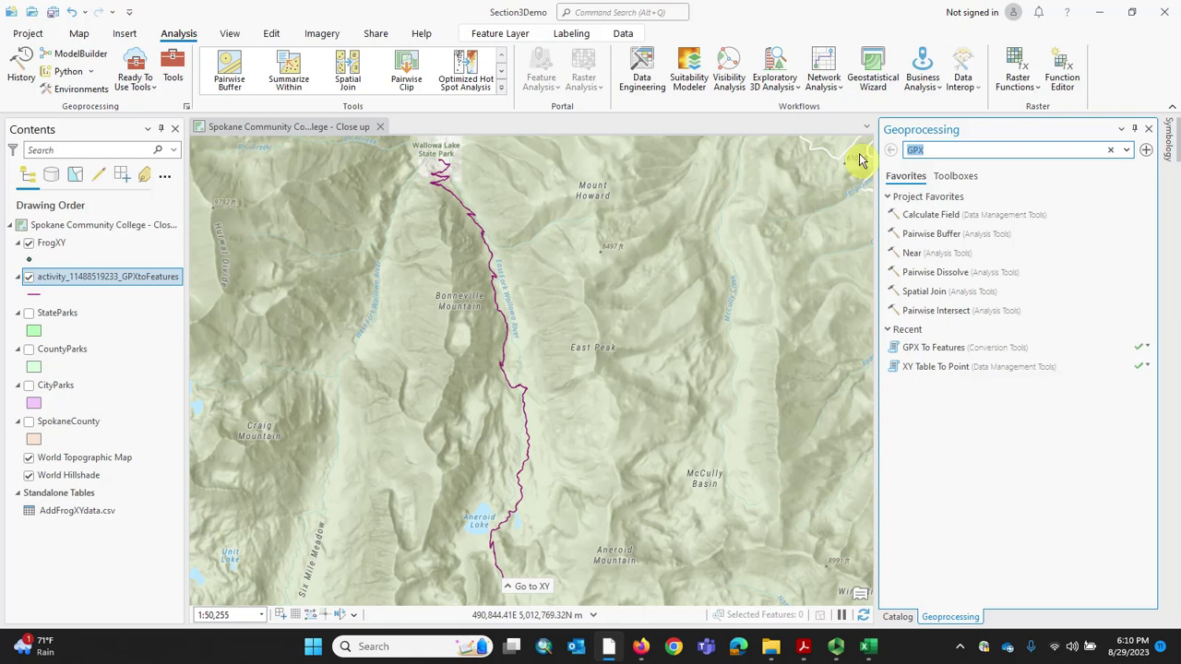
pyautogui.write('feature to polygon')
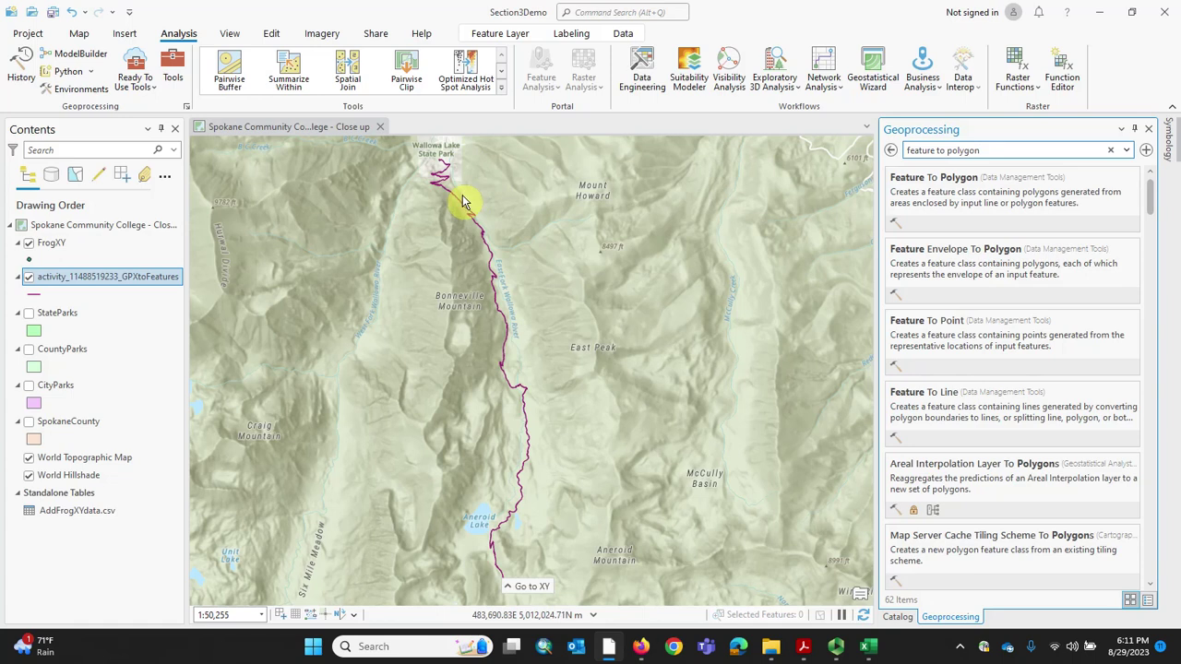
pyautogui.click(936, 195)
pyautogui.click(1127, 215)
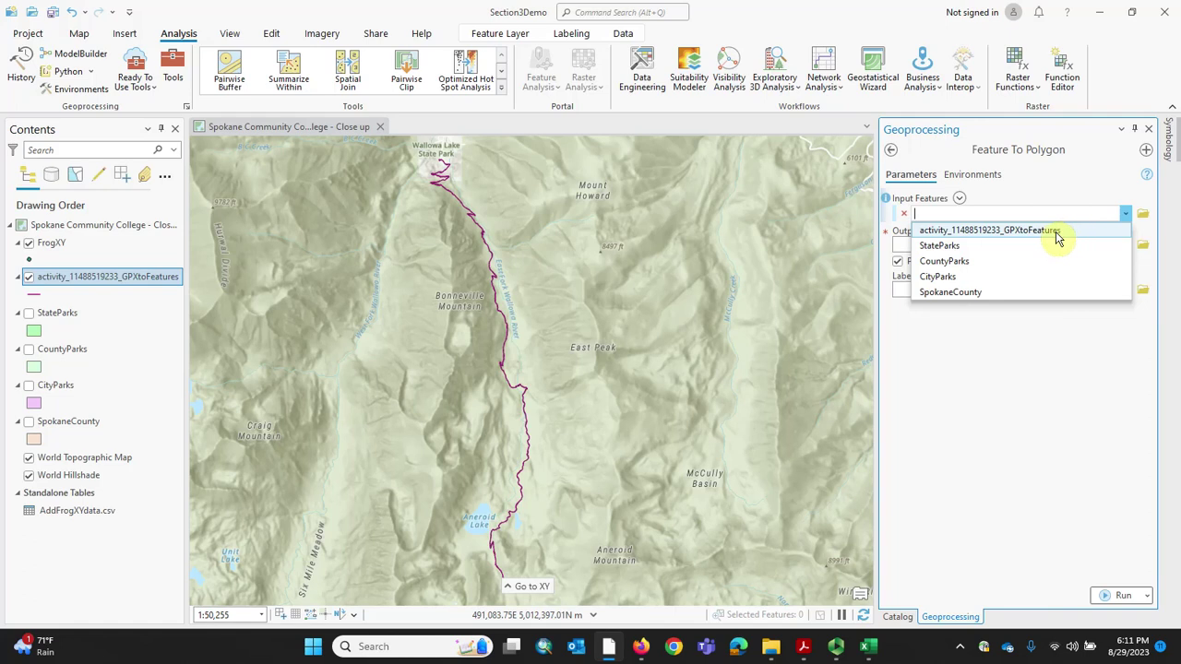
pyautogui.click(1057, 237)
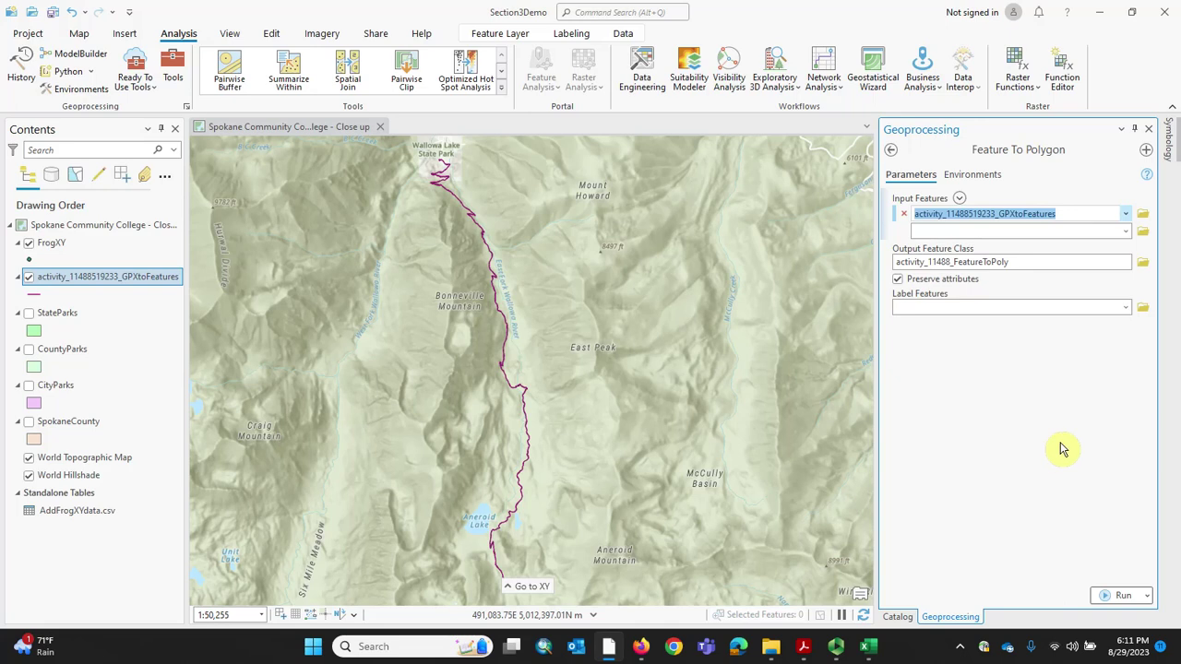
pyautogui.click(1126, 308)
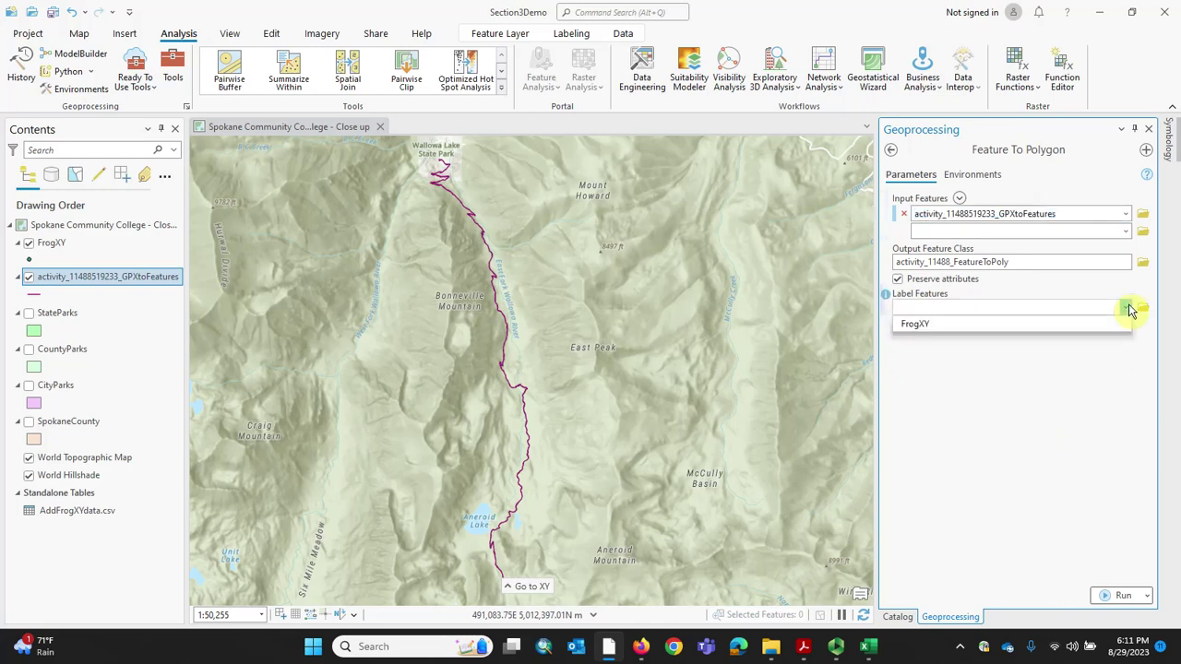
pyautogui.click(1127, 308)
pyautogui.click(1121, 597)
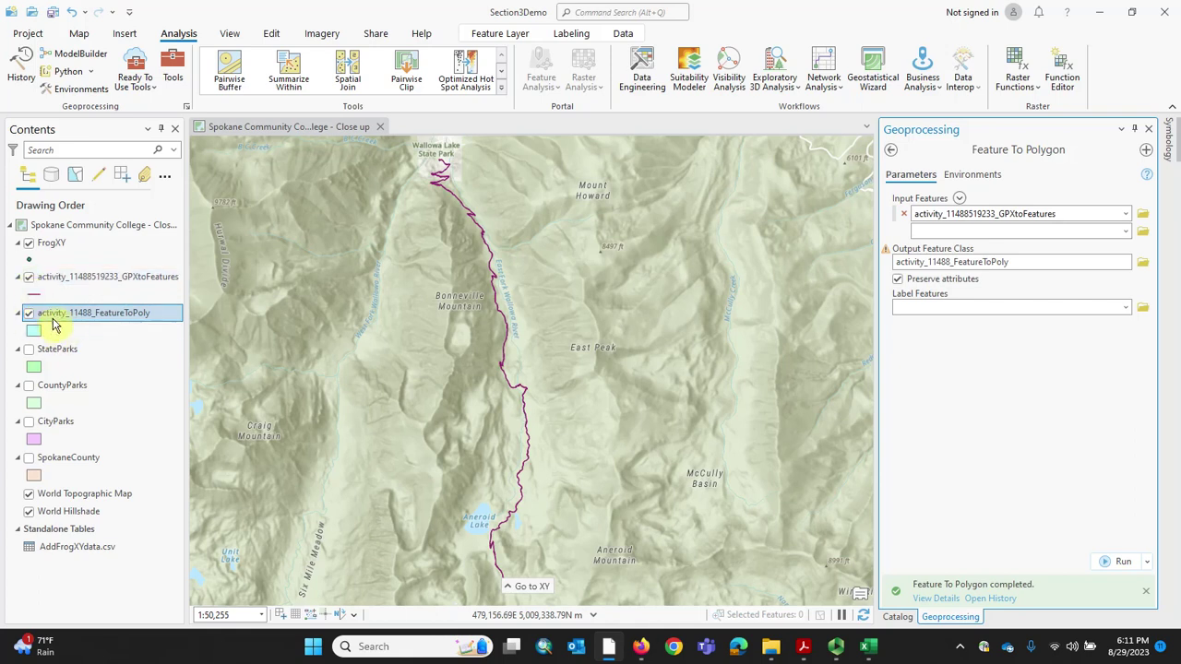
# Hide the GPX track polyline layer and apply the dark gray Building Footprint symbol to the new polygon layer.
pyautogui.click(28, 278)
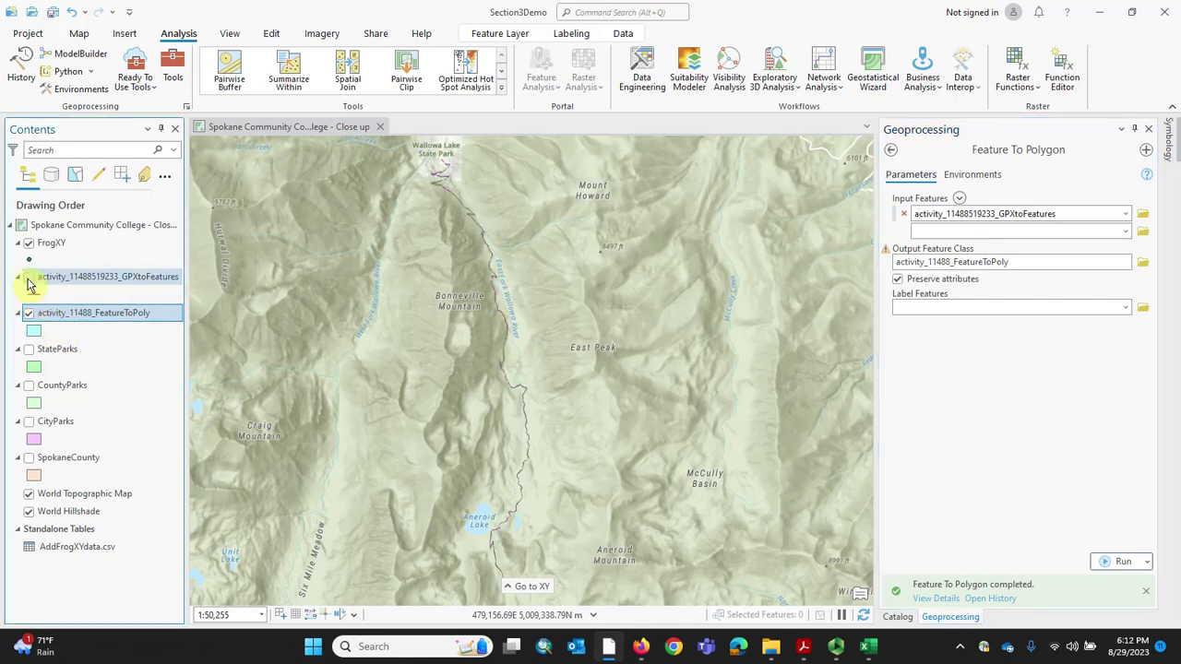
pyautogui.click(34, 332)
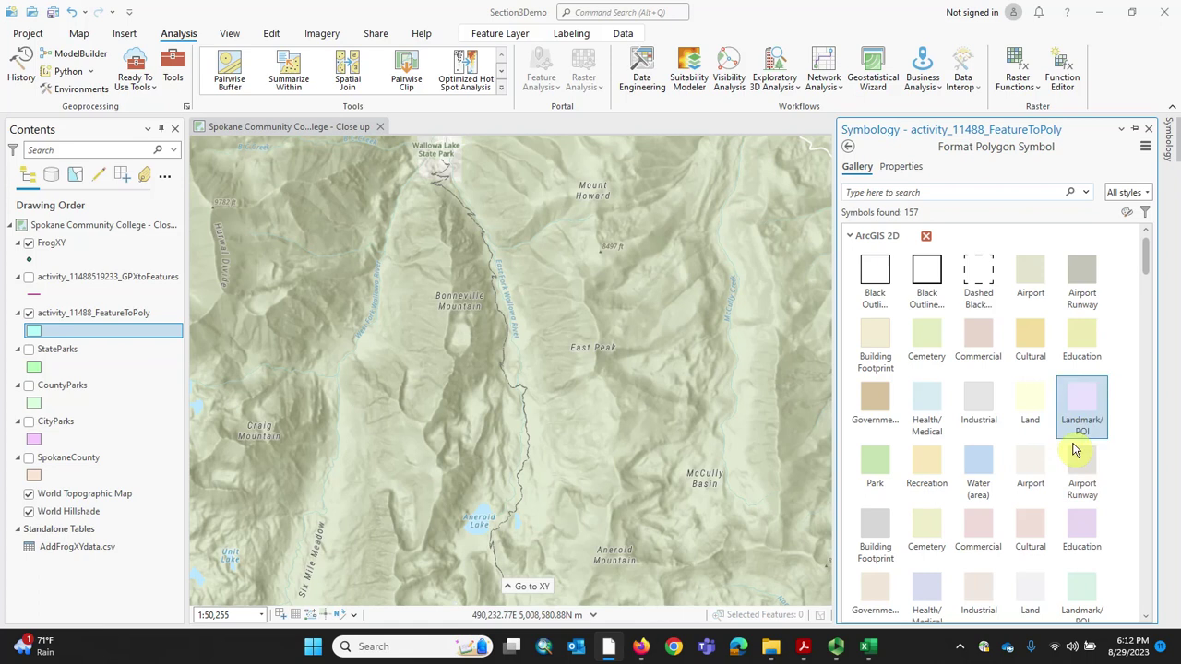
pyautogui.scroll(-3, 1069, 452)
pyautogui.click(876, 567)
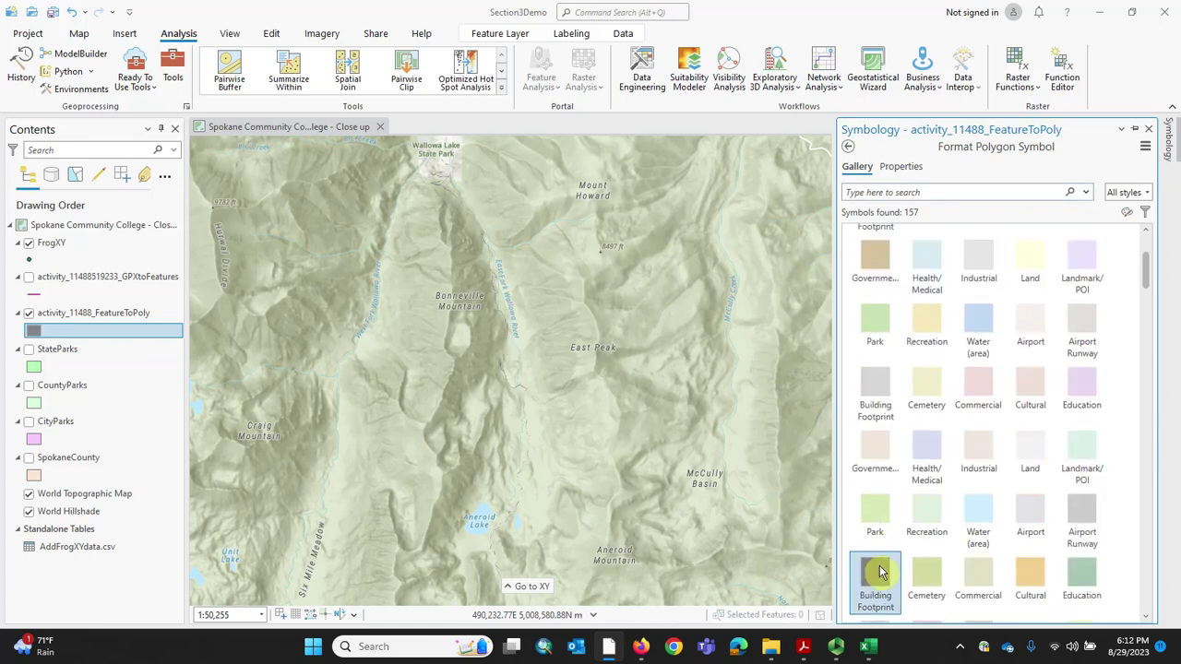
# Inspect the new track polygons up close along the East Fork Wallowa River.
pyautogui.scroll(1, 496, 429)
pyautogui.scroll(3, 498, 429)
pyautogui.moveTo(632, 389); pyautogui.dragTo(483, 387)
pyautogui.scroll(1, 487, 389)
pyautogui.scroll(2, 487, 389)
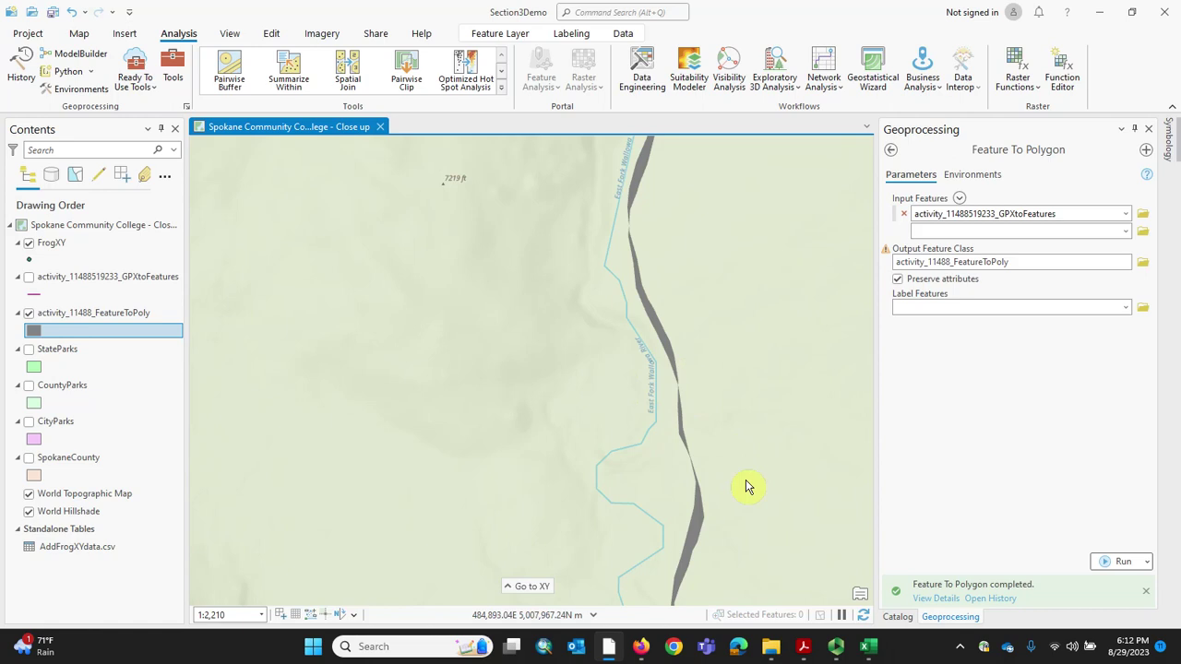
pyautogui.moveTo(732, 538); pyautogui.dragTo(717, 356)
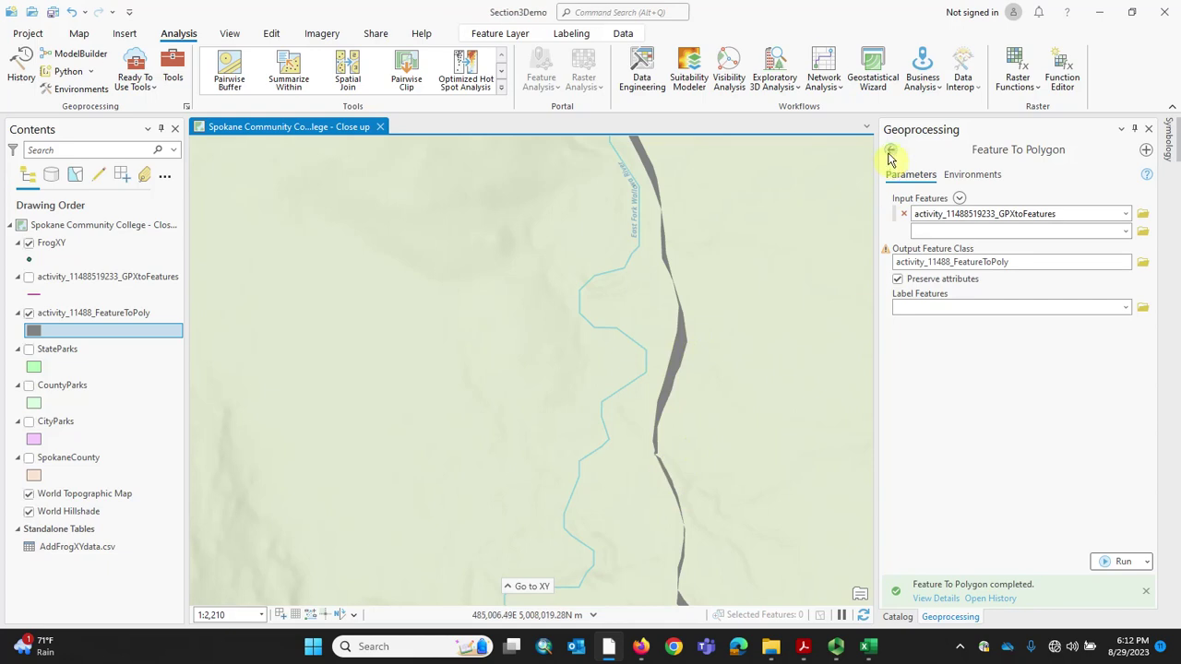
# Switch to the handout in Acrobat and fill the blank for showing a perimeter track as a polygon with "Feature to Polygon".
pyautogui.click(803, 652)
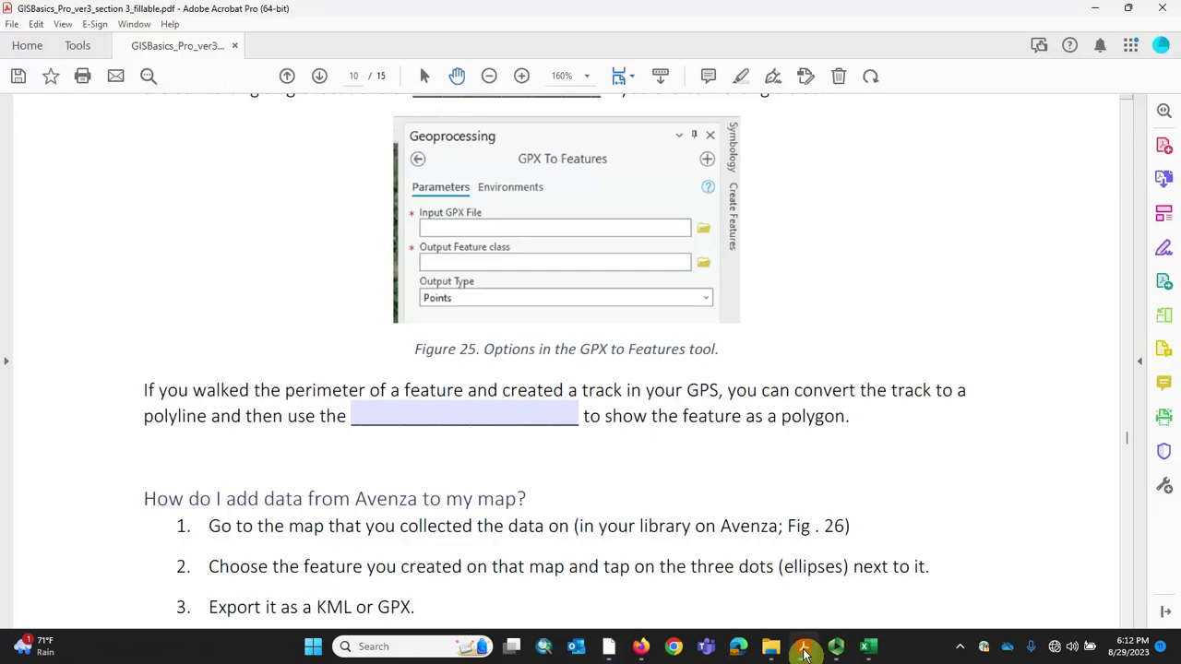
pyautogui.click(411, 428)
pyautogui.write('Feat')
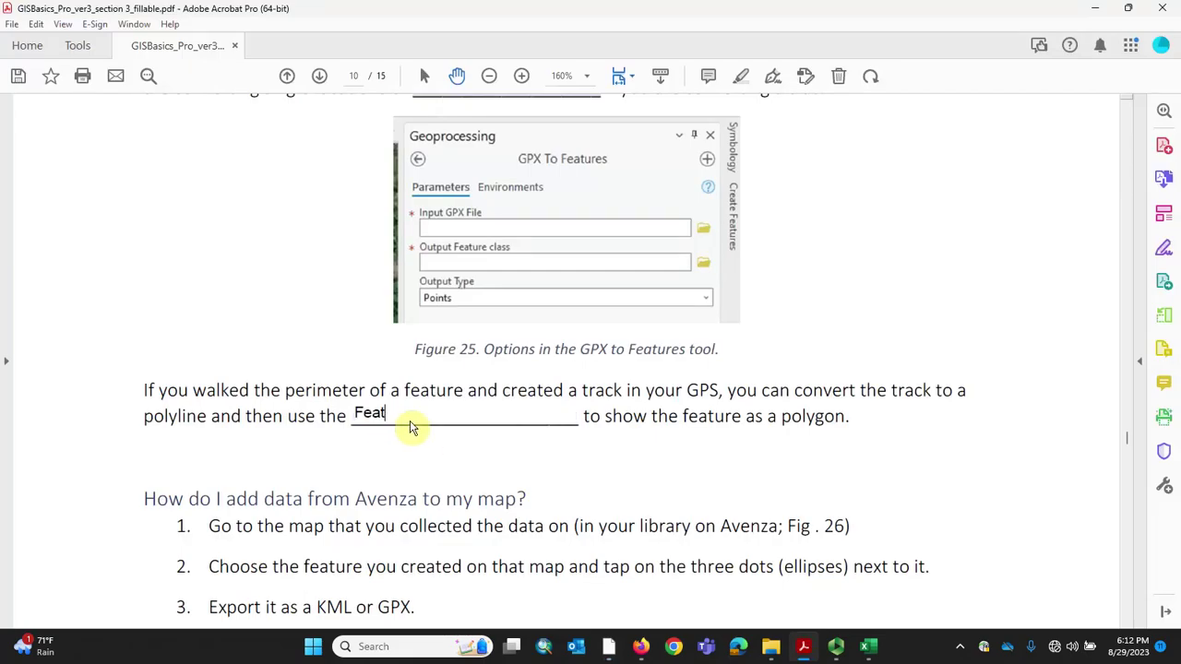
pyautogui.write('ure to Polygon')
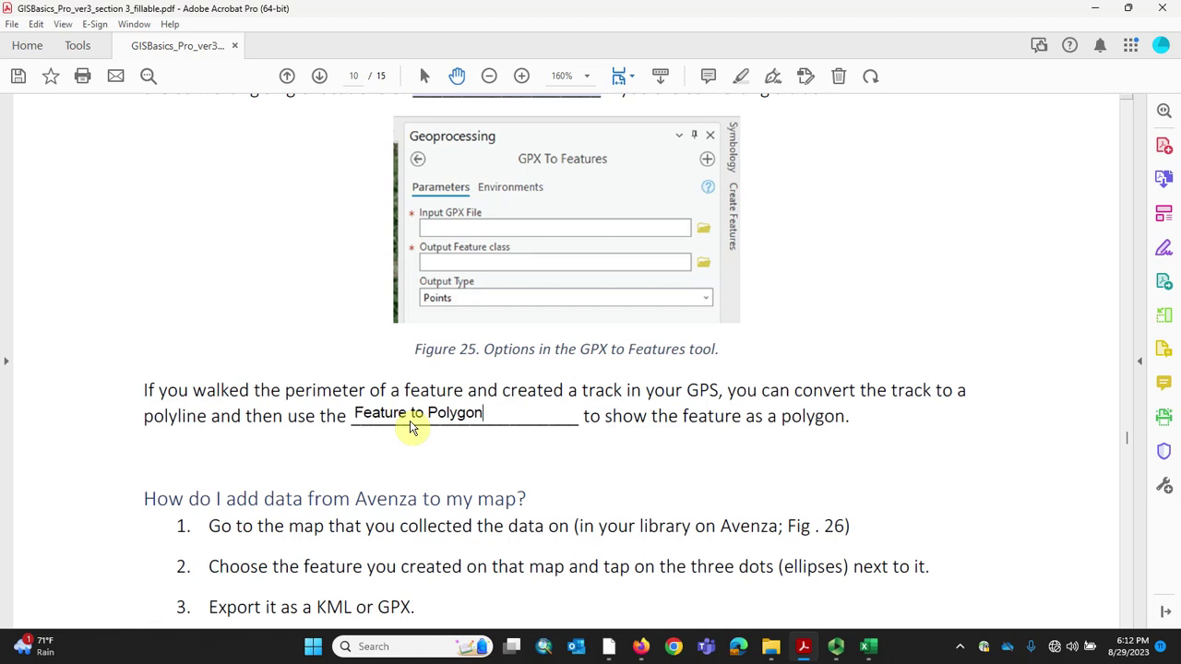
# Fill the blank in step 5 of the handout's Avenza instructions, where the new feature class is saved, with "geodatabase".
pyautogui.scroll(-1, 439, 455)
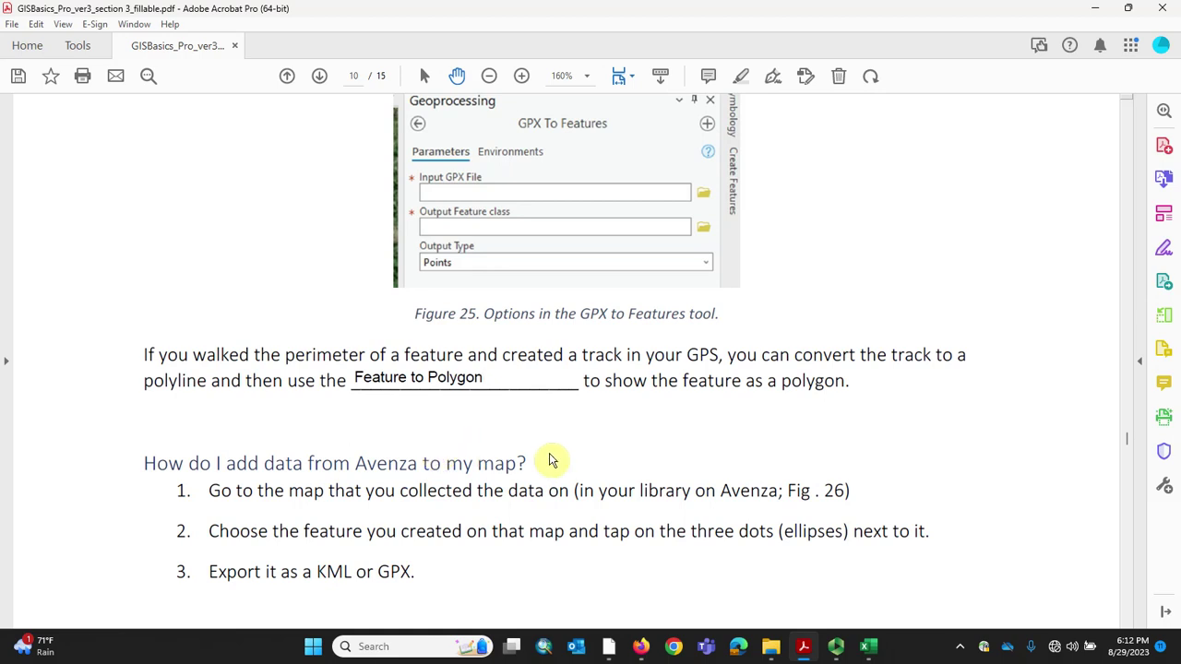
pyautogui.scroll(-3, 551, 460)
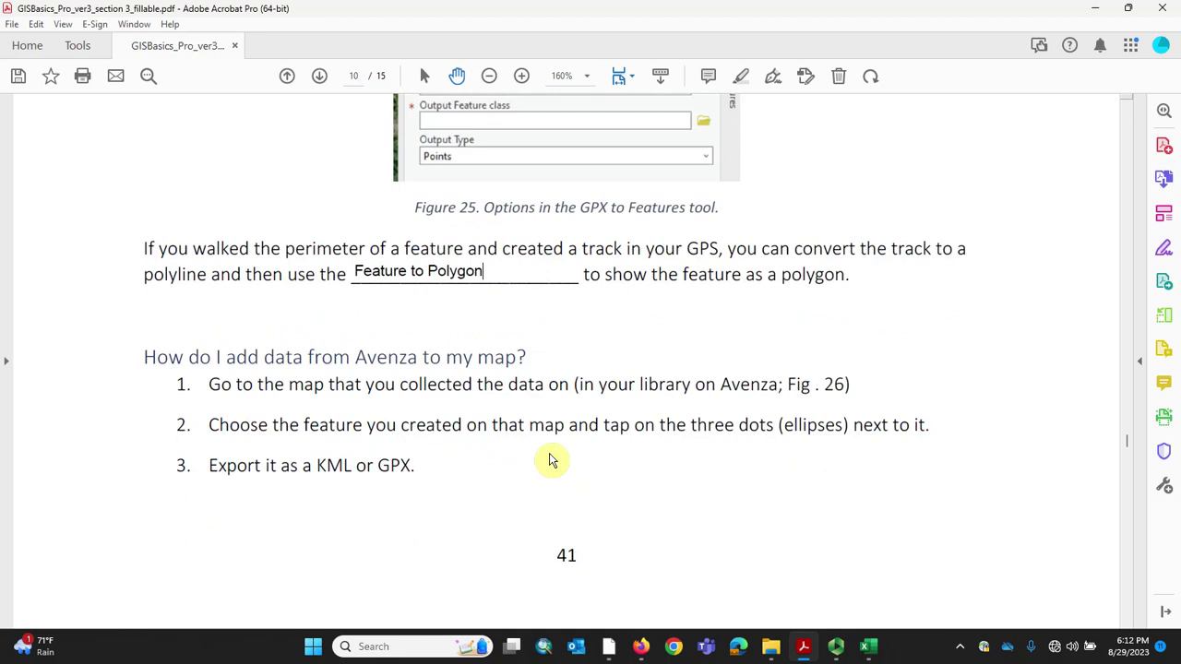
pyautogui.scroll(-2, 489, 474)
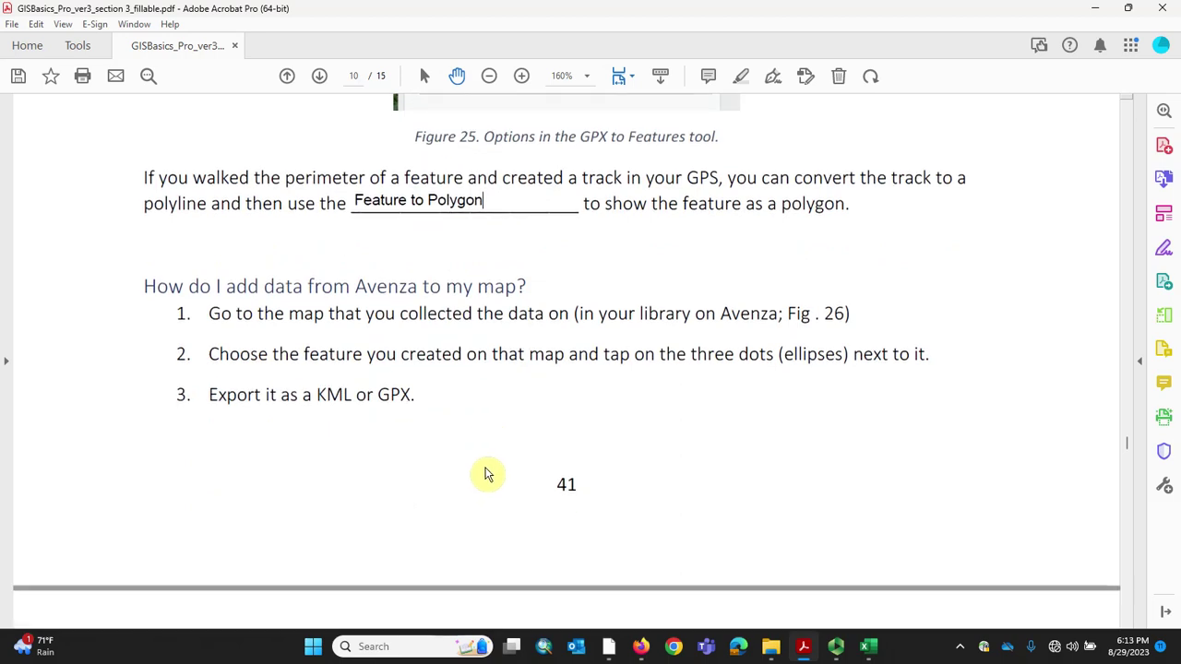
pyautogui.scroll(-2, 488, 474)
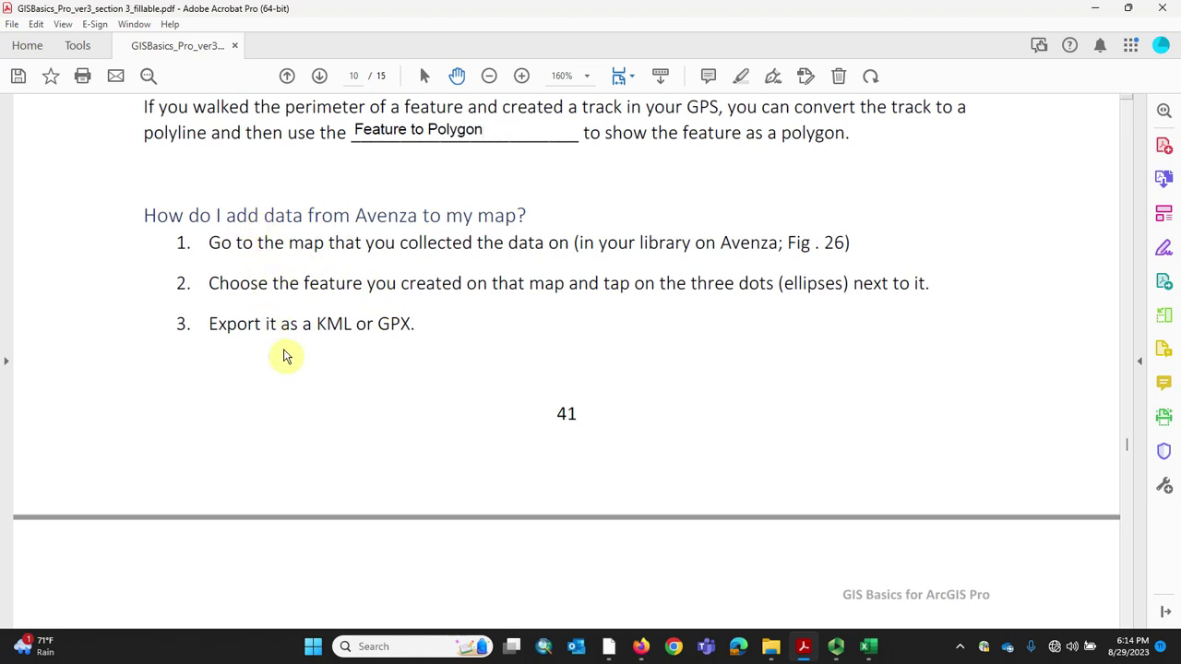
pyautogui.scroll(-2, 286, 357)
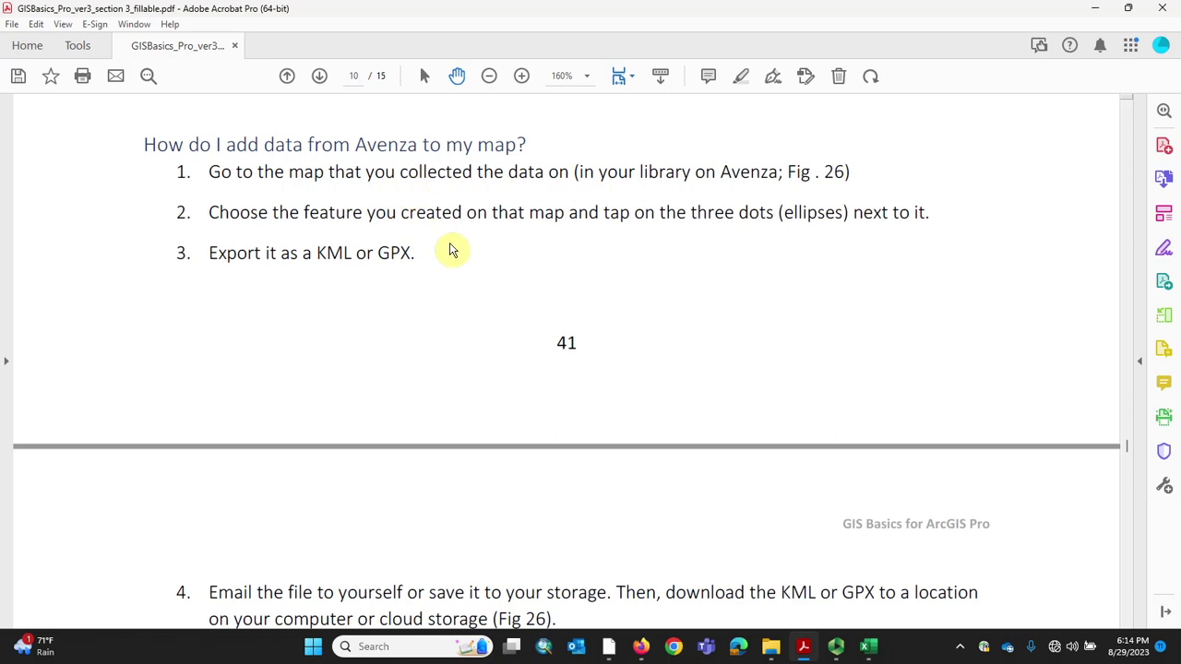
pyautogui.scroll(-1, 451, 251)
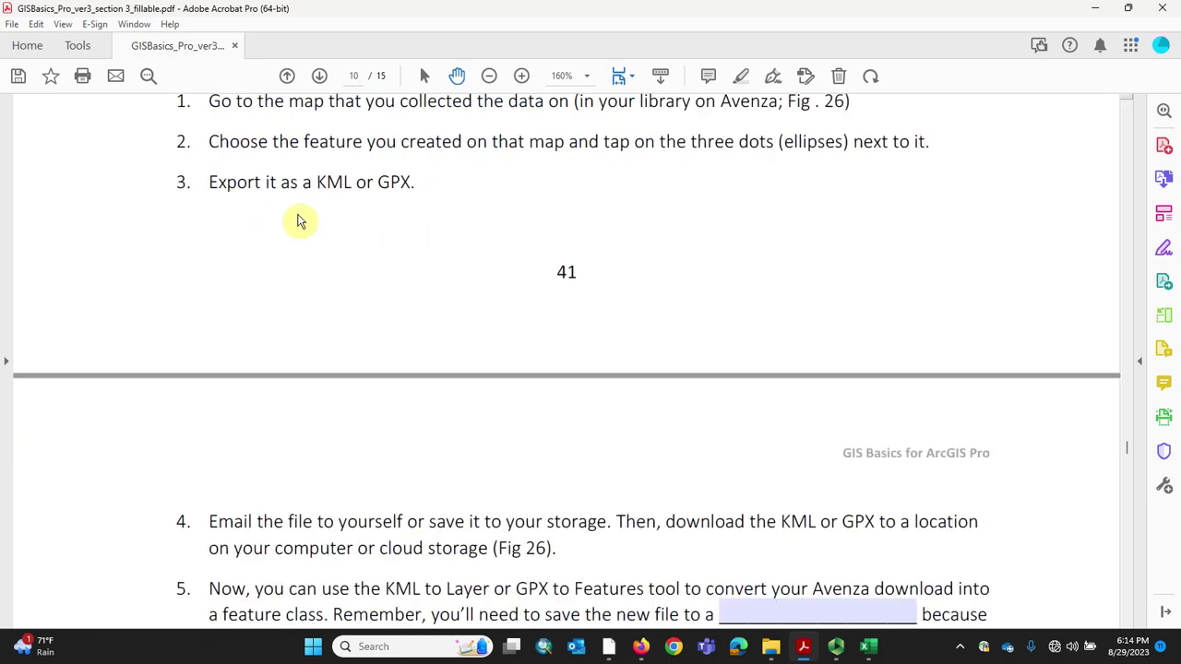
pyautogui.scroll(-3, 406, 343)
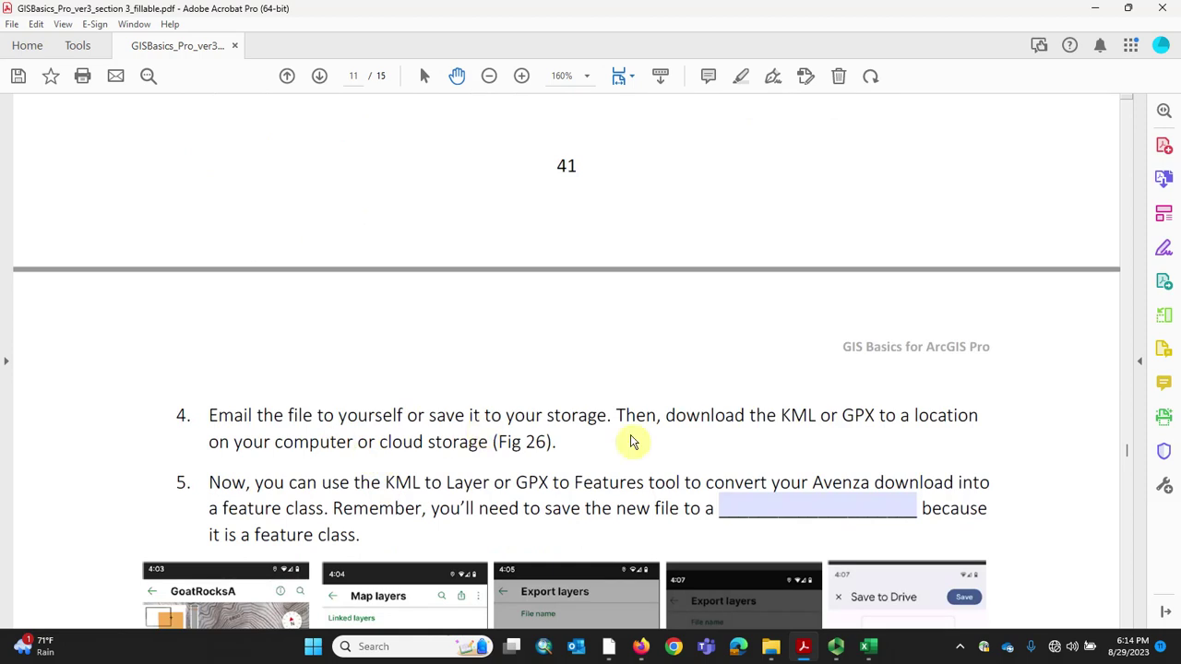
pyautogui.scroll(-2, 631, 442)
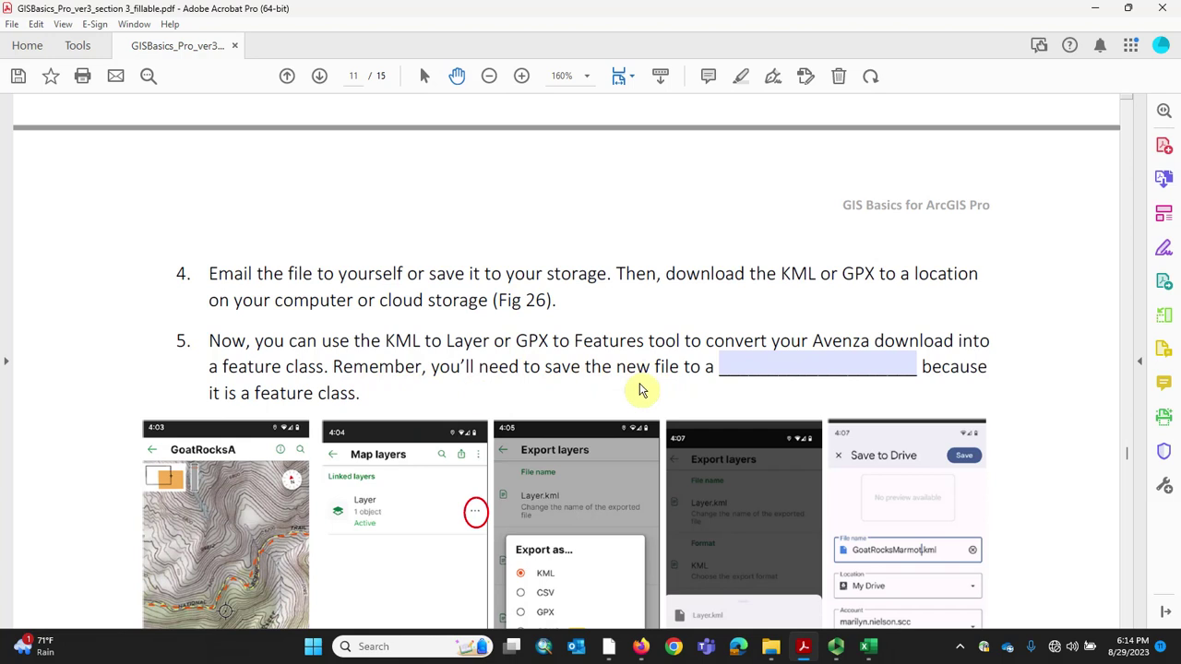
pyautogui.click(744, 375)
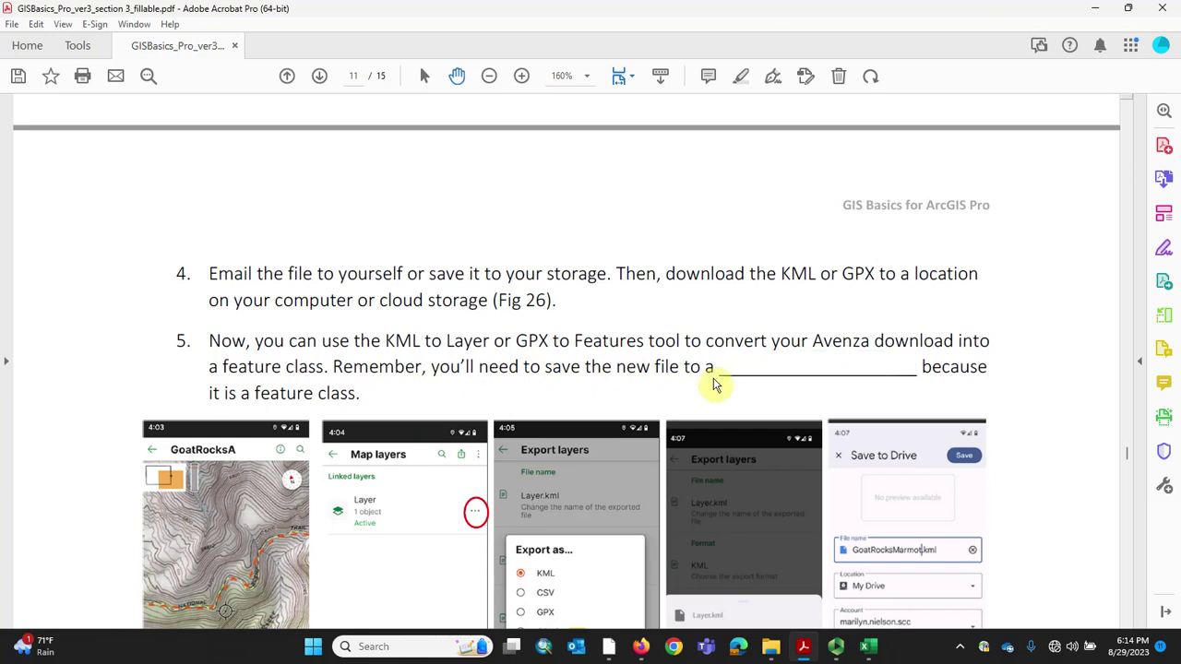
pyautogui.write('geo')
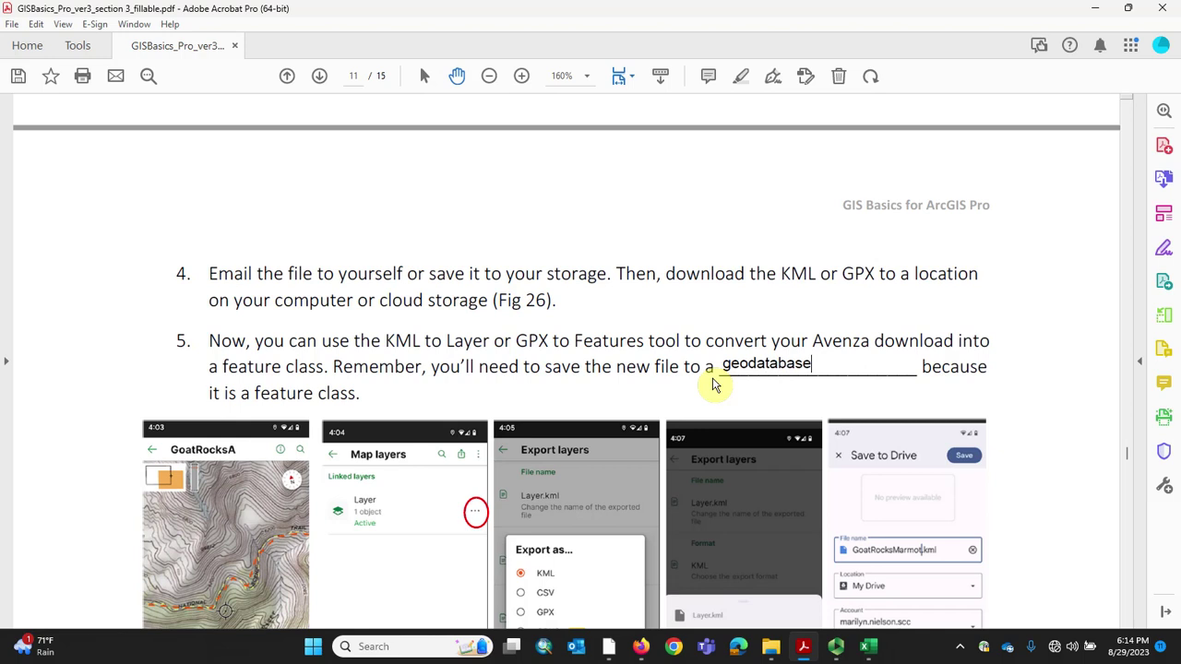
pyautogui.write('database')
# Review the Figure 26 screenshots showing how to export spatial data collected in Avenza.
pyautogui.scroll(-5, 665, 462)
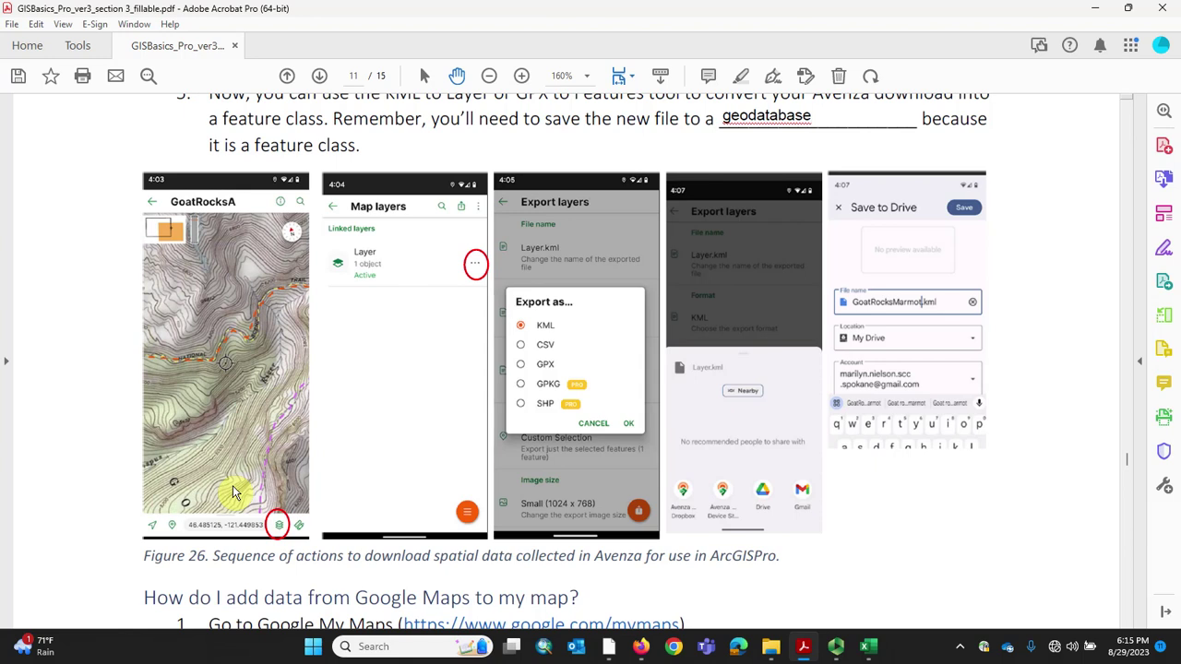
pyautogui.scroll(-2, 277, 503)
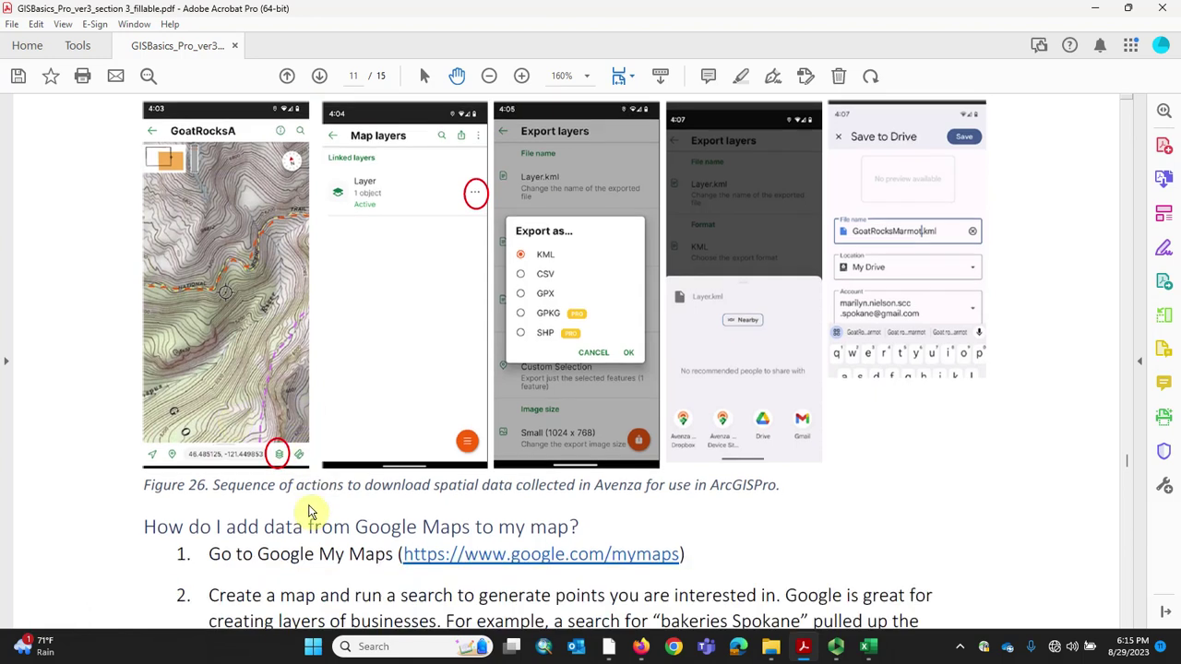
pyautogui.scroll(-3, 309, 512)
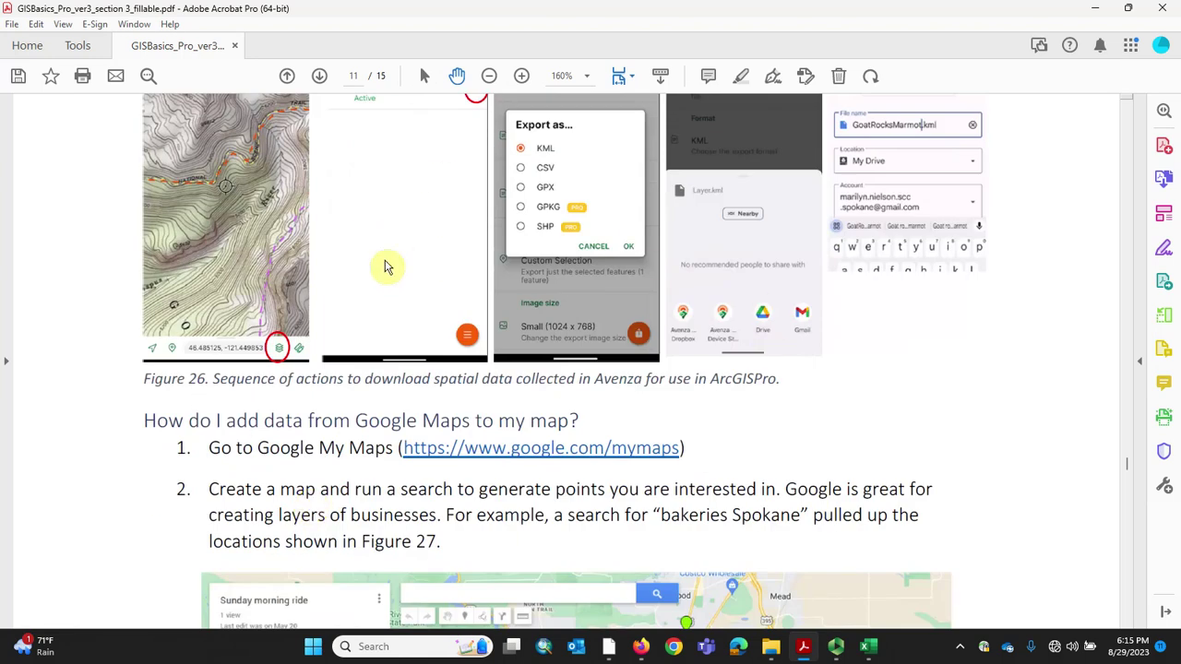
pyautogui.scroll(3, 386, 267)
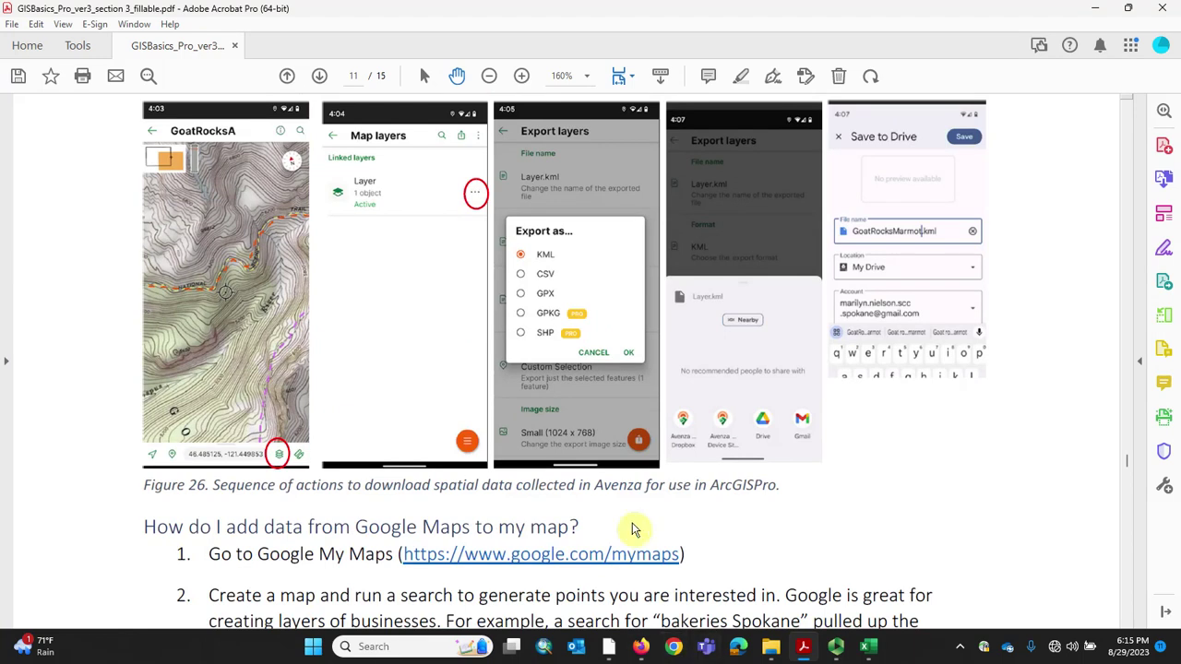
pyautogui.scroll(3, 635, 529)
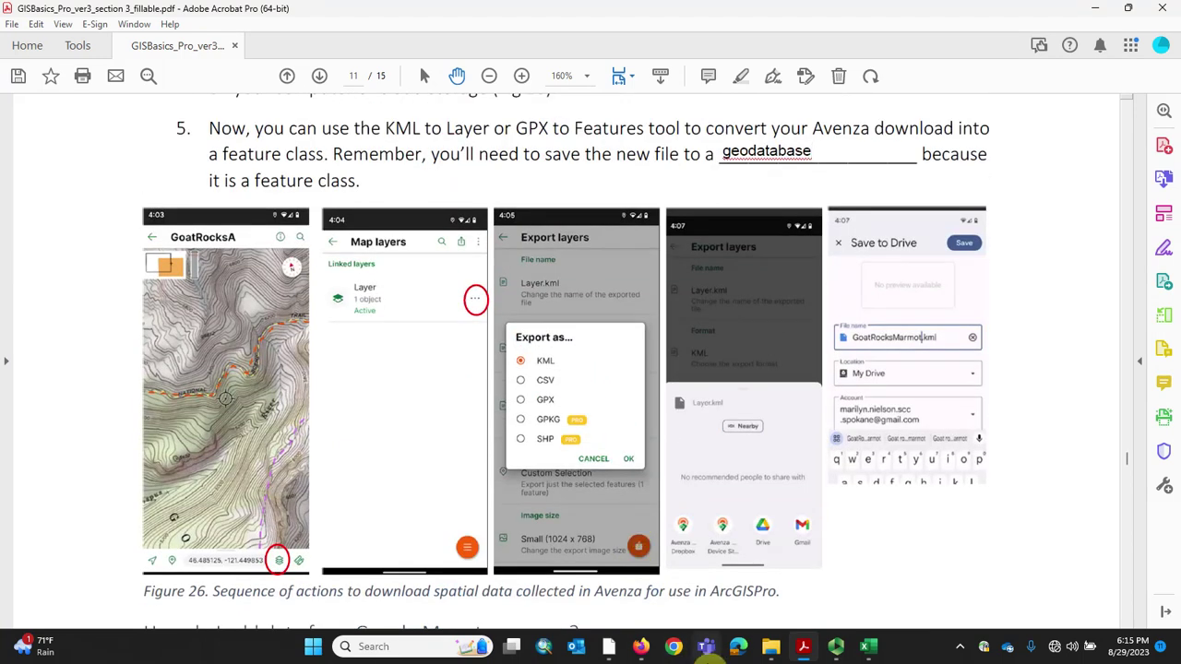
# Switch back to ArcGIS Pro, search the geoprocessing tools for "KML to layer" and open the KML To Layer tool.
pyautogui.click(605, 650)
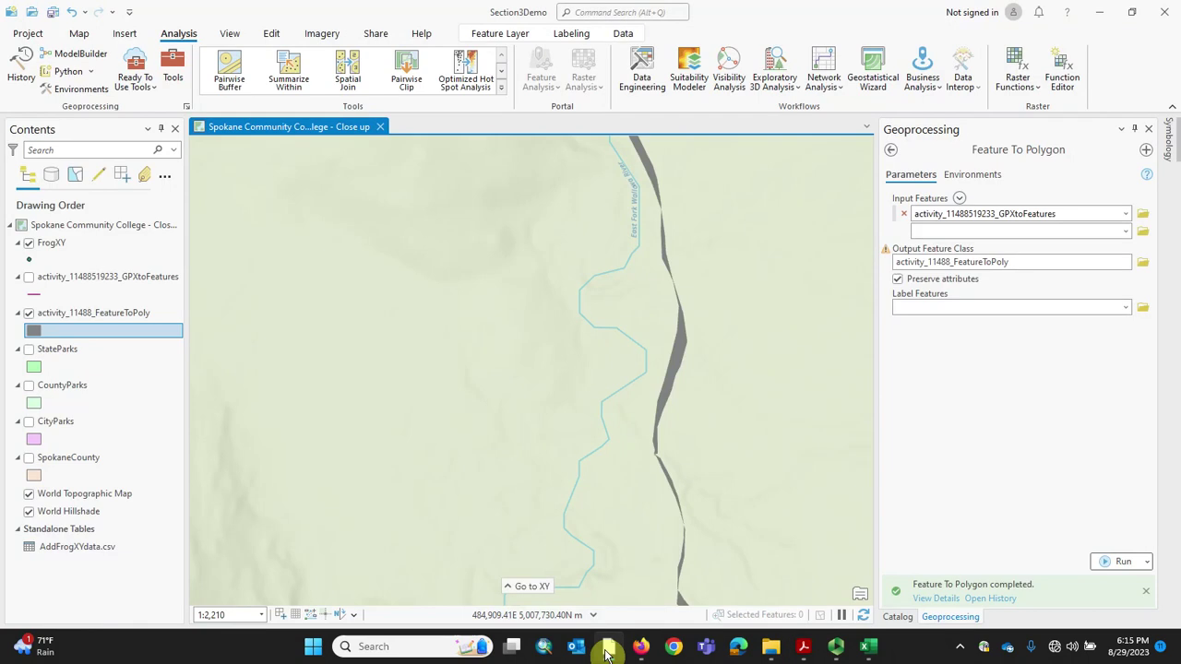
pyautogui.click(890, 155)
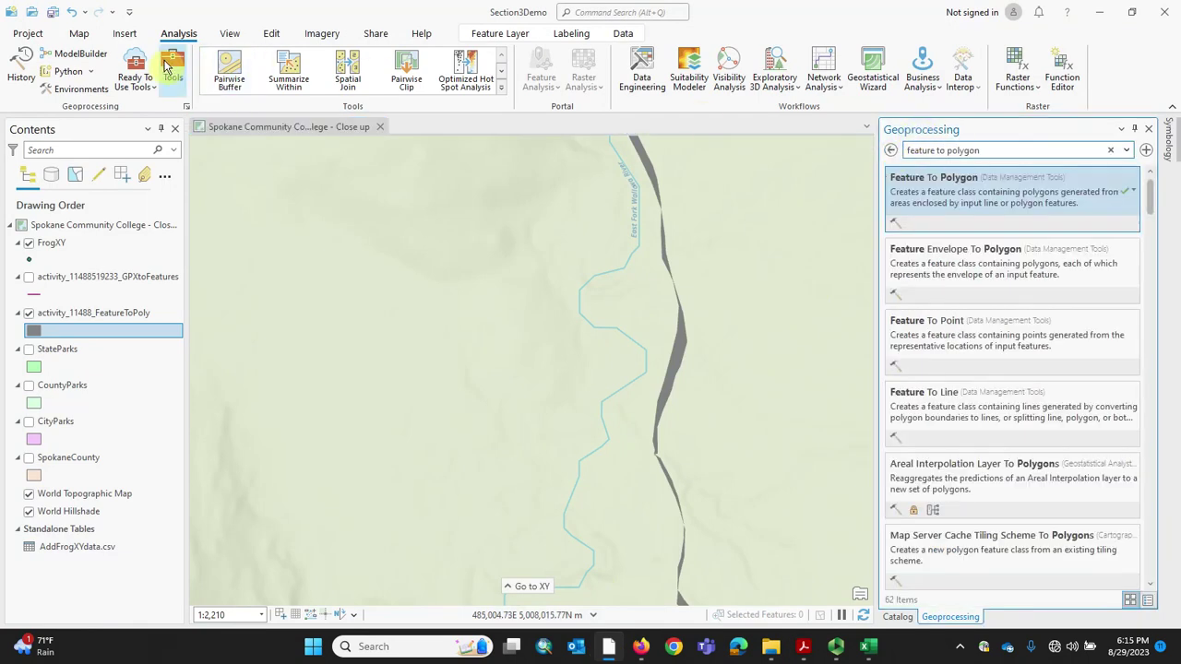
pyautogui.moveTo(996, 153); pyautogui.dragTo(814, 155)
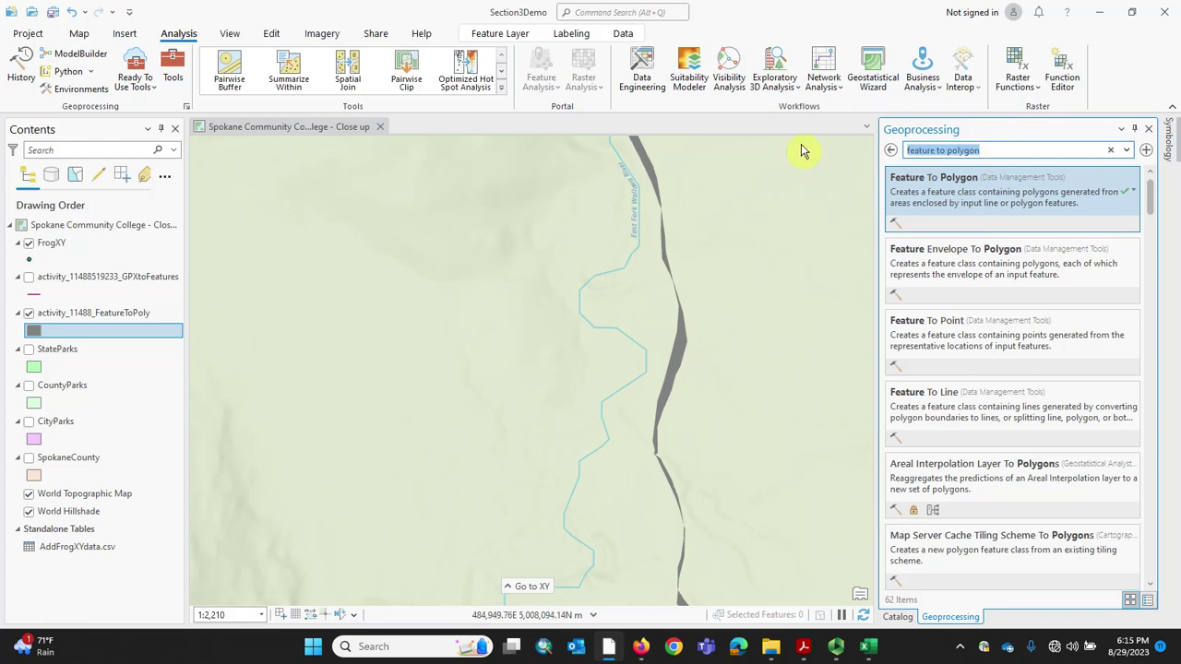
pyautogui.write('KML to layer')
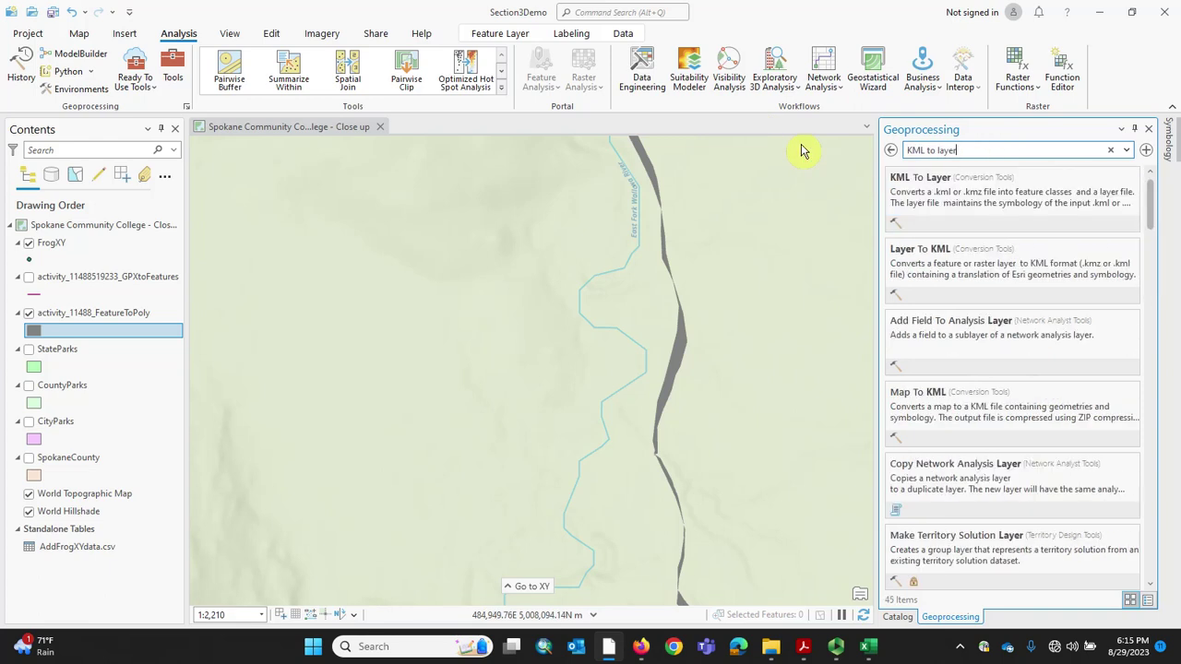
pyautogui.click(952, 188)
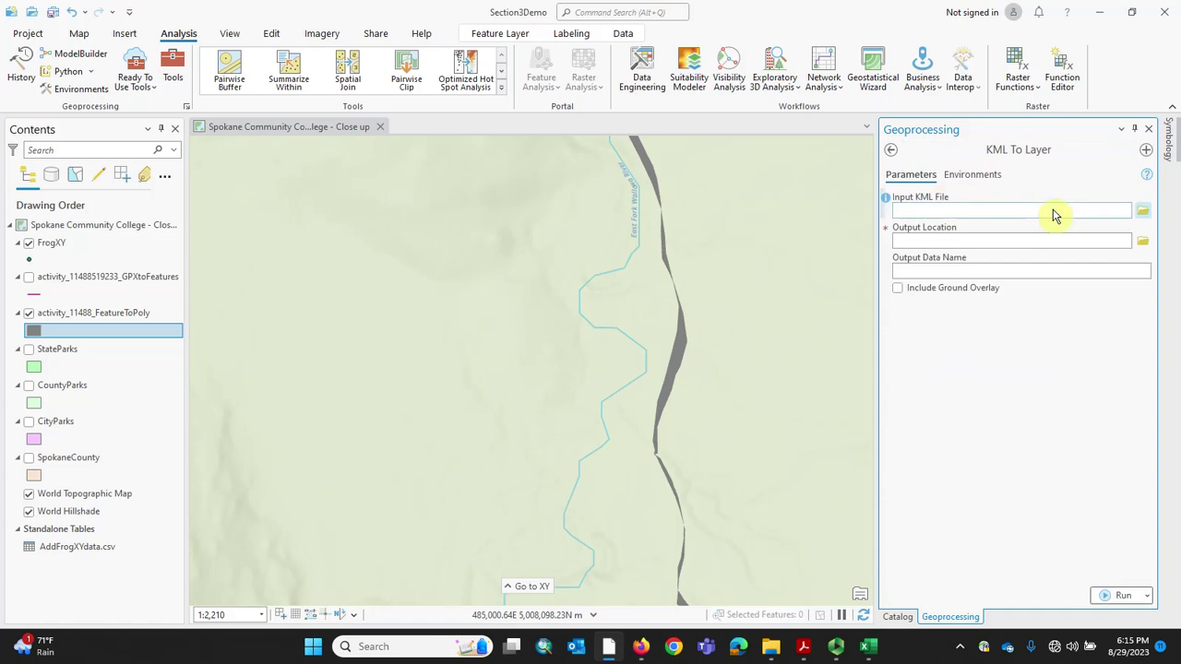
# Run KML To Layer on GoatRocksMarmot.kml, keeping Section3Demo as the output location, GoatRocksMarmot as the data name and ground overlay off.
pyautogui.click(1144, 213)
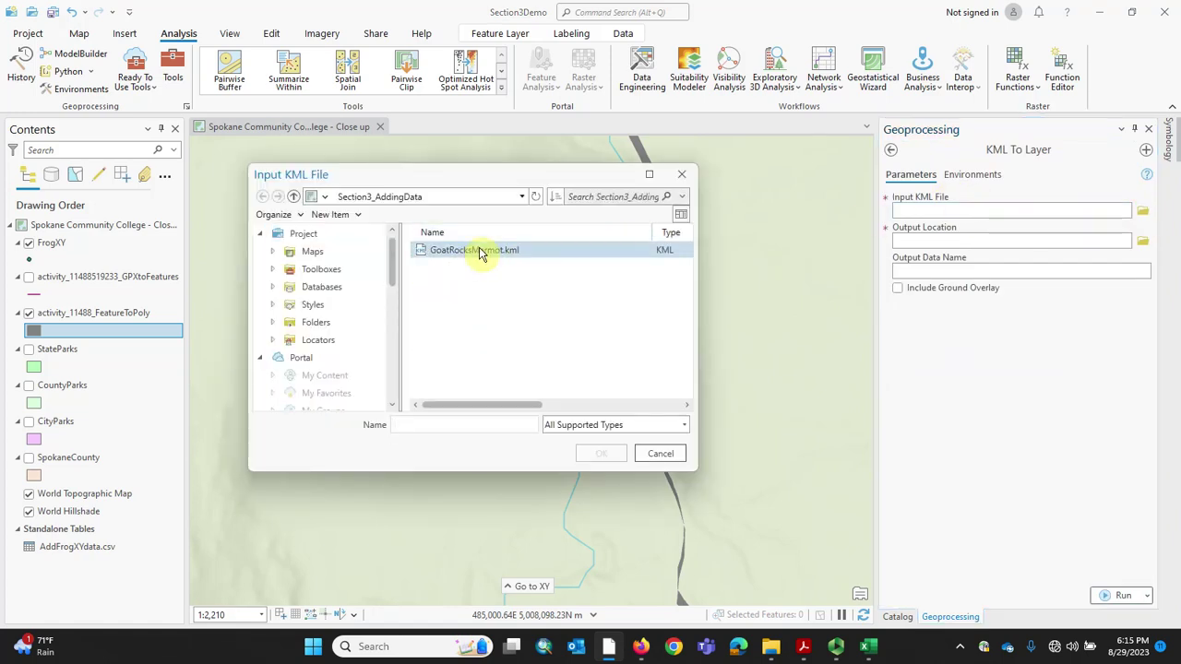
pyautogui.click(432, 256)
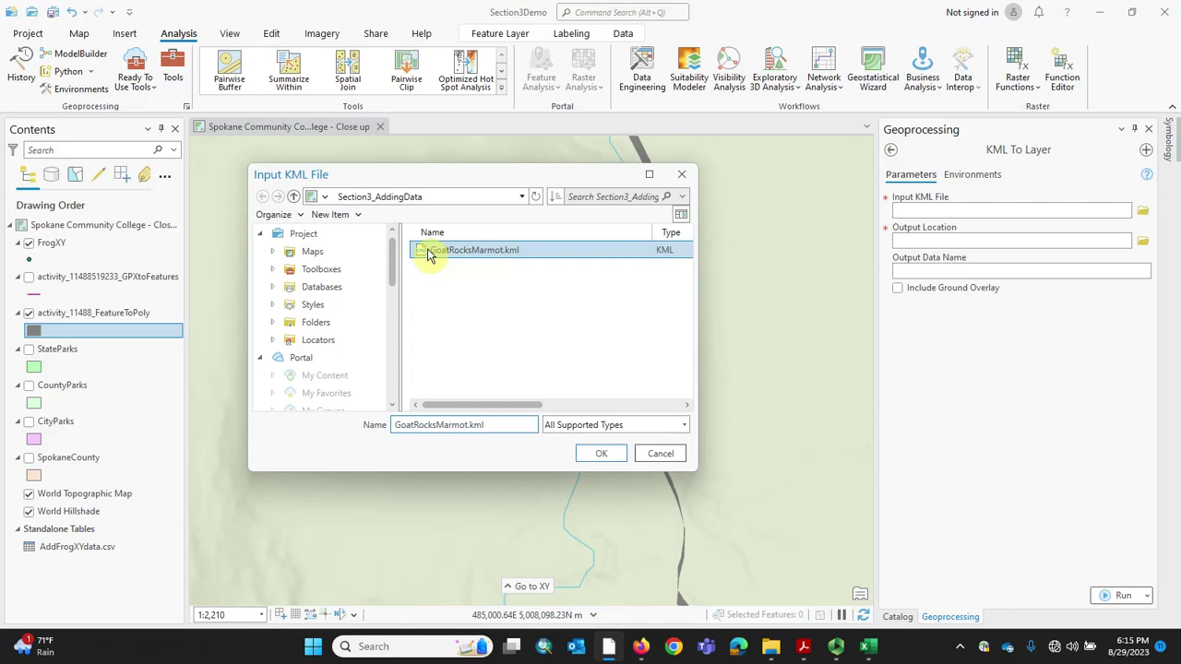
pyautogui.click(601, 455)
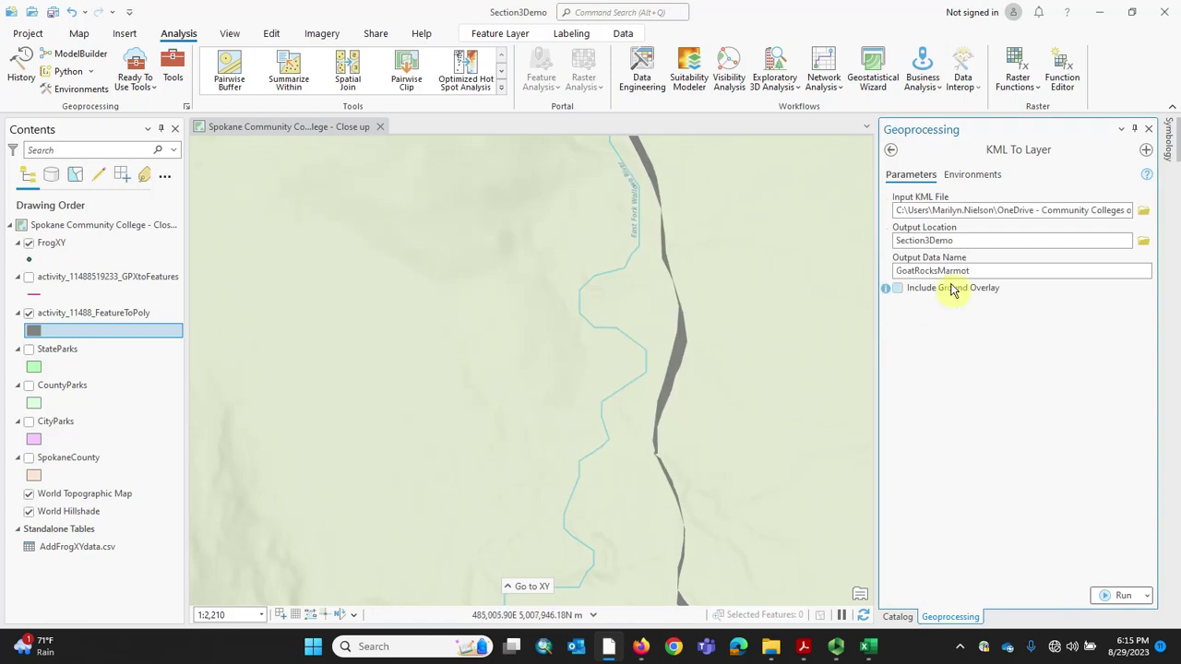
pyautogui.click(1144, 244)
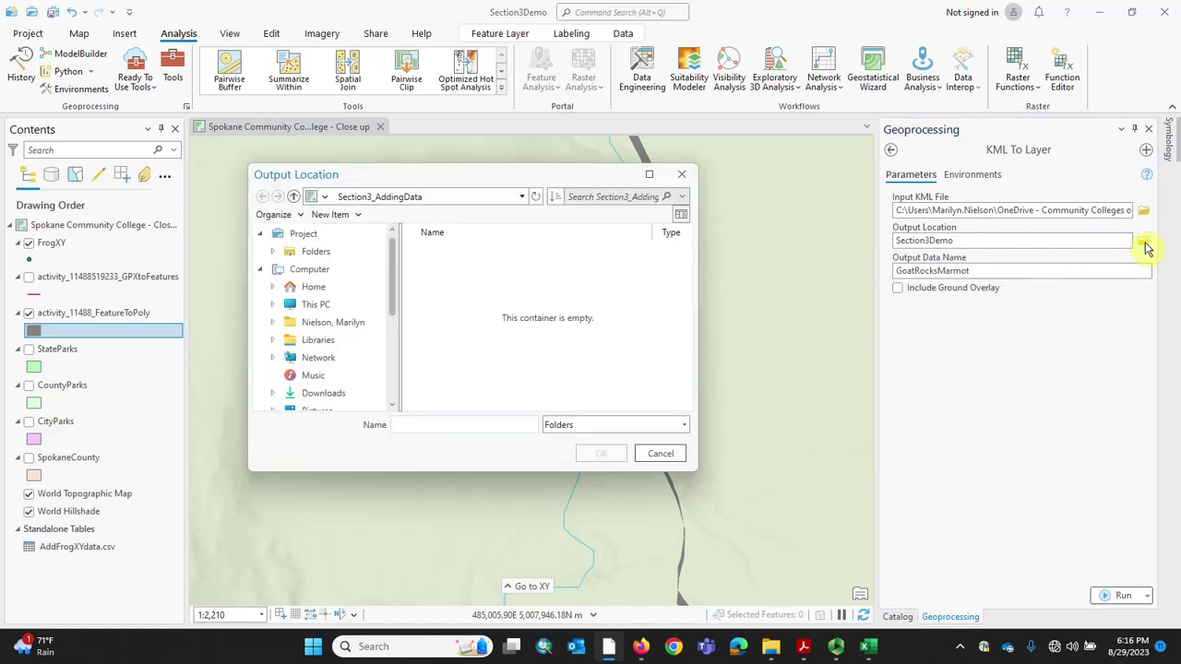
pyautogui.click(682, 175)
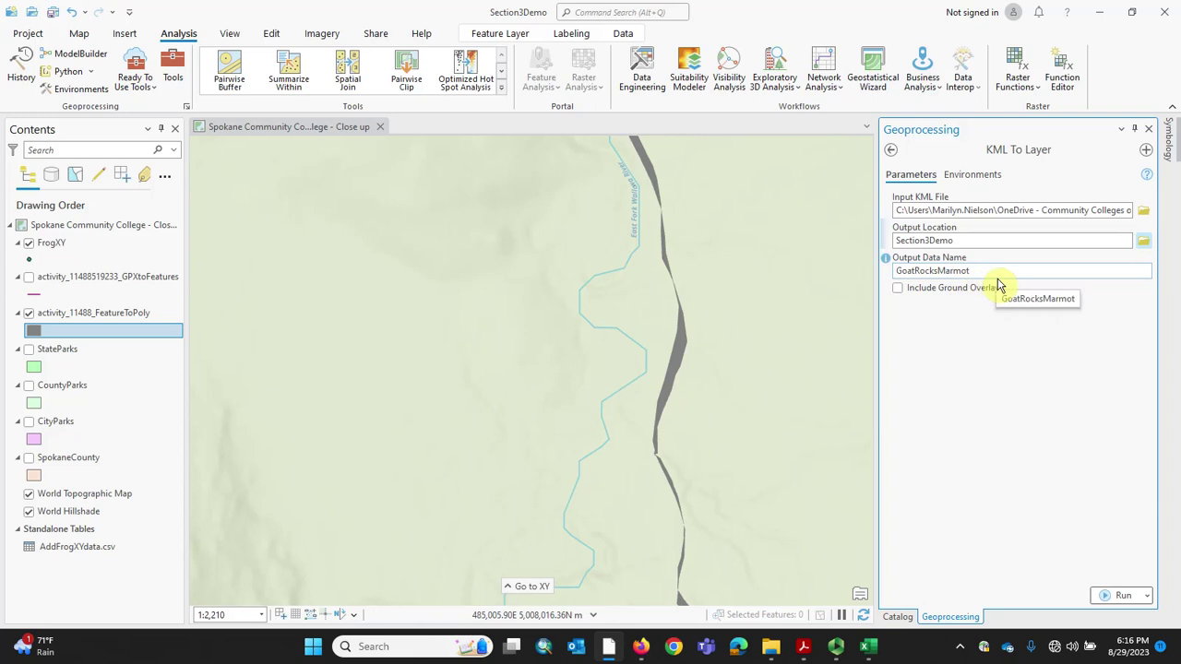
pyautogui.click(1122, 595)
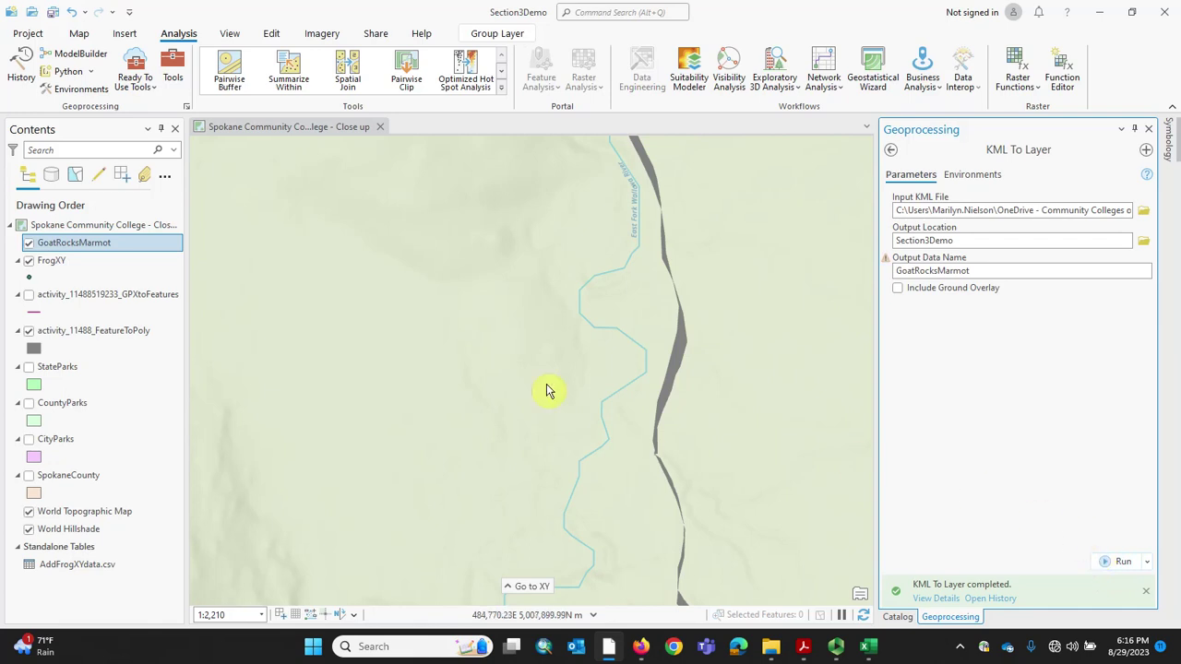
# Check the GoatRocksMarmot group layer's available options and the wider map, and examine the KML To Layer run's messages and parameters.
pyautogui.rightClick(68, 247)
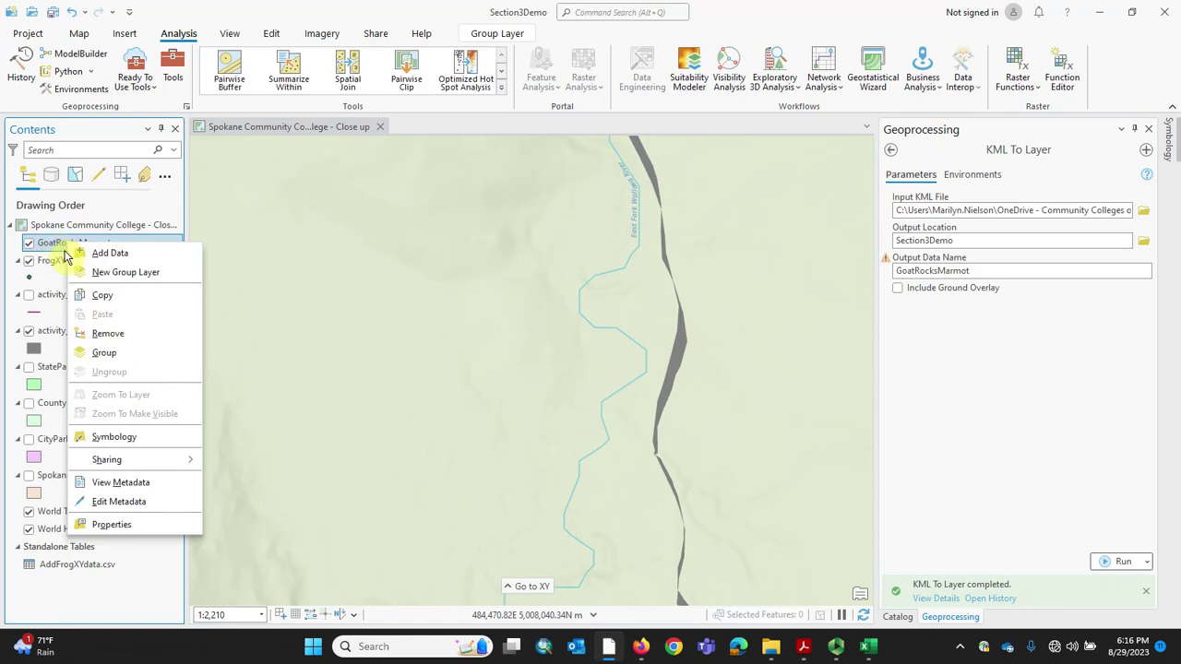
pyautogui.click(442, 296)
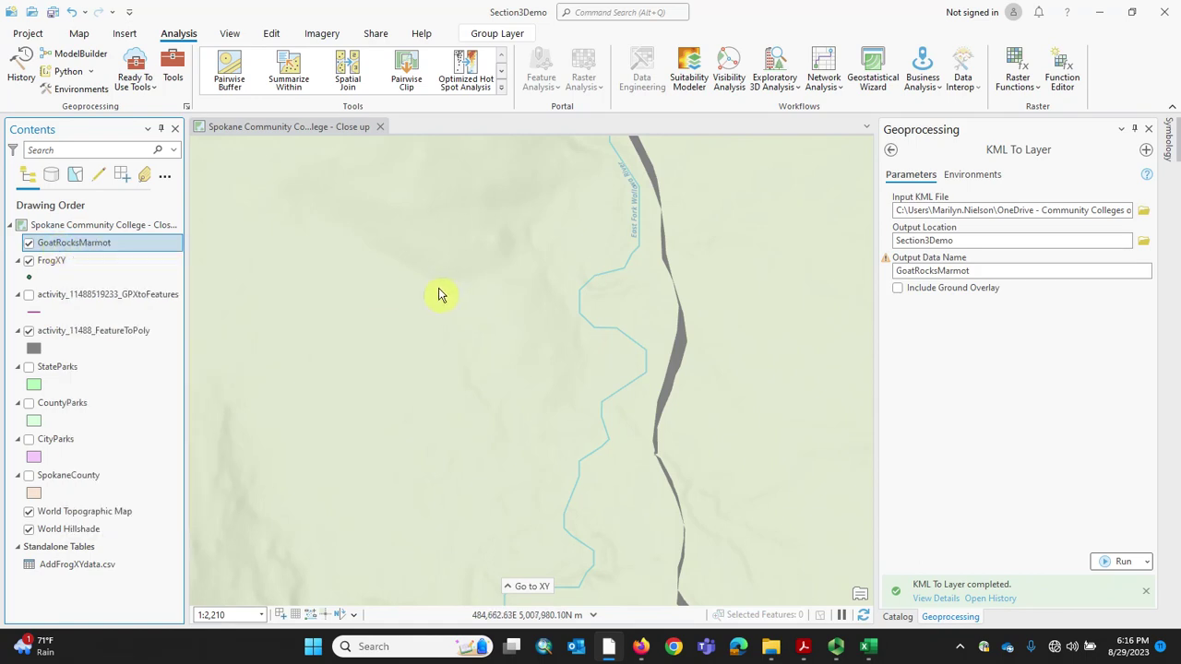
pyautogui.scroll(-5, 421, 306)
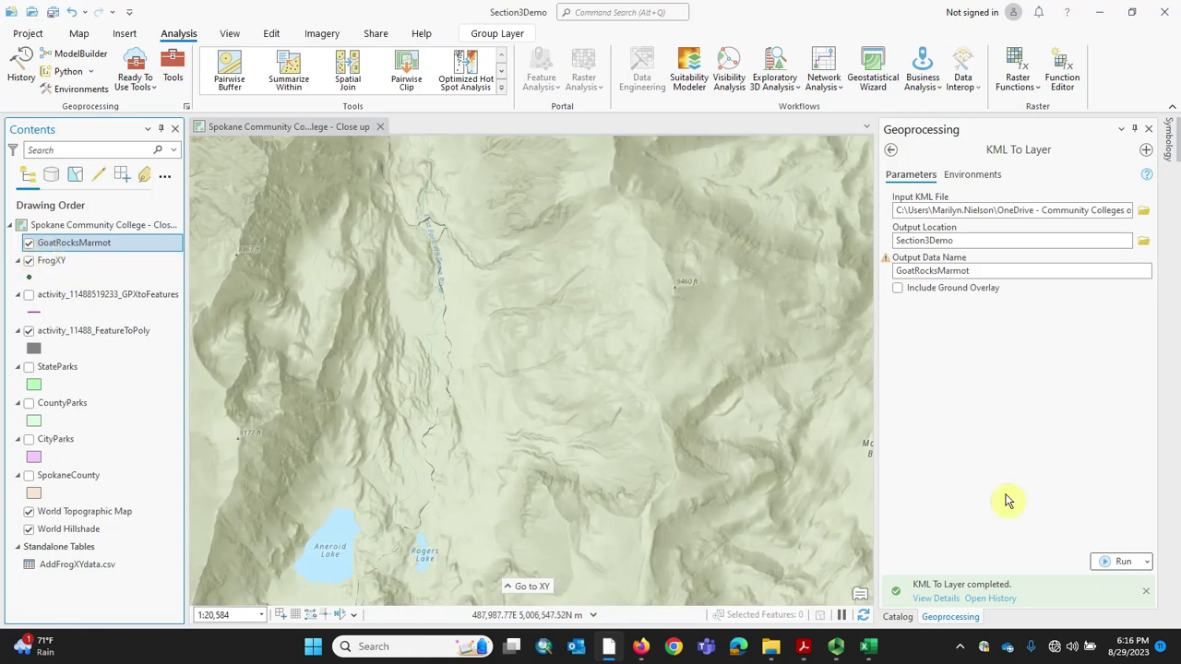
pyautogui.click(934, 599)
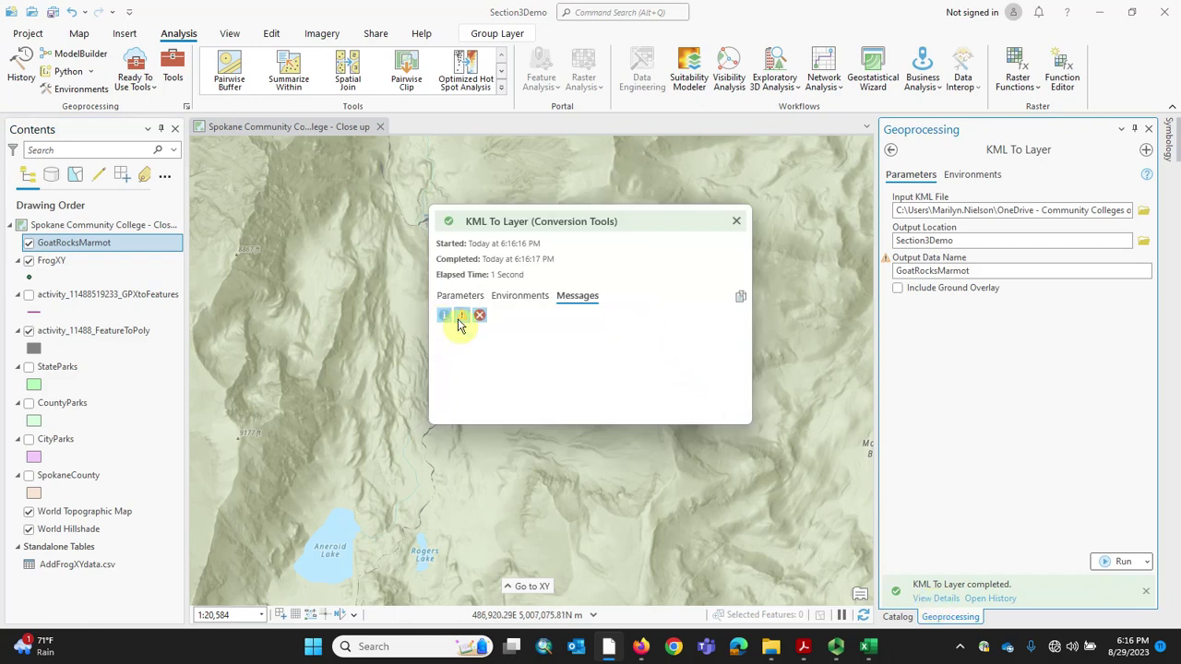
pyautogui.click(927, 600)
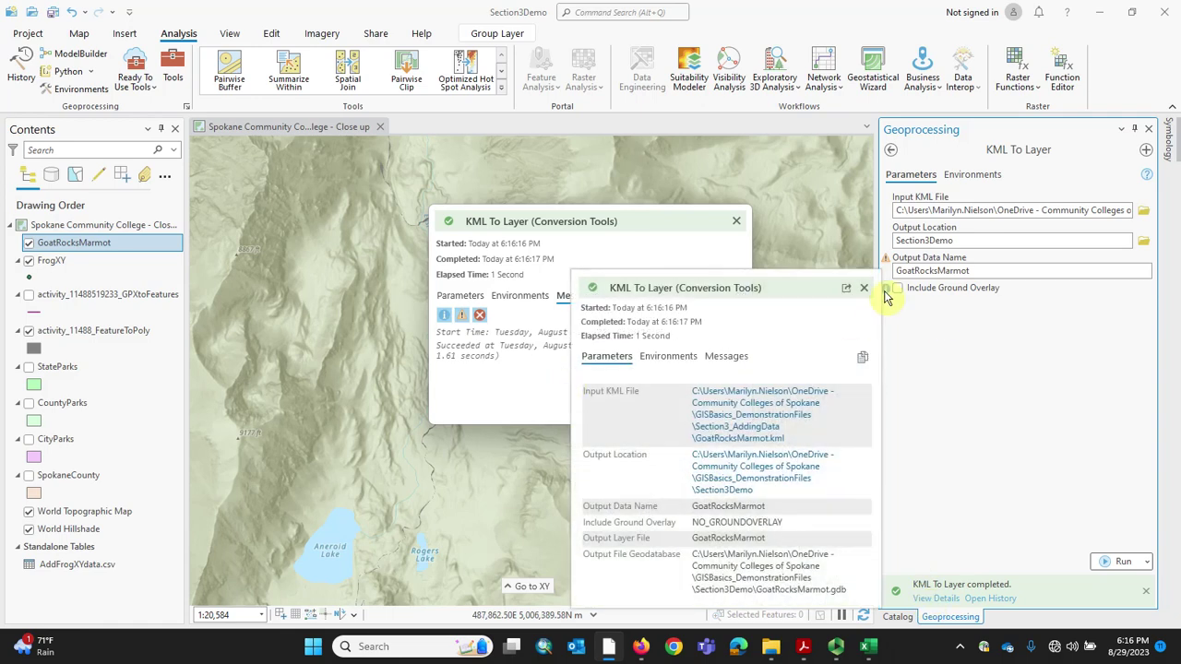
pyautogui.click(864, 289)
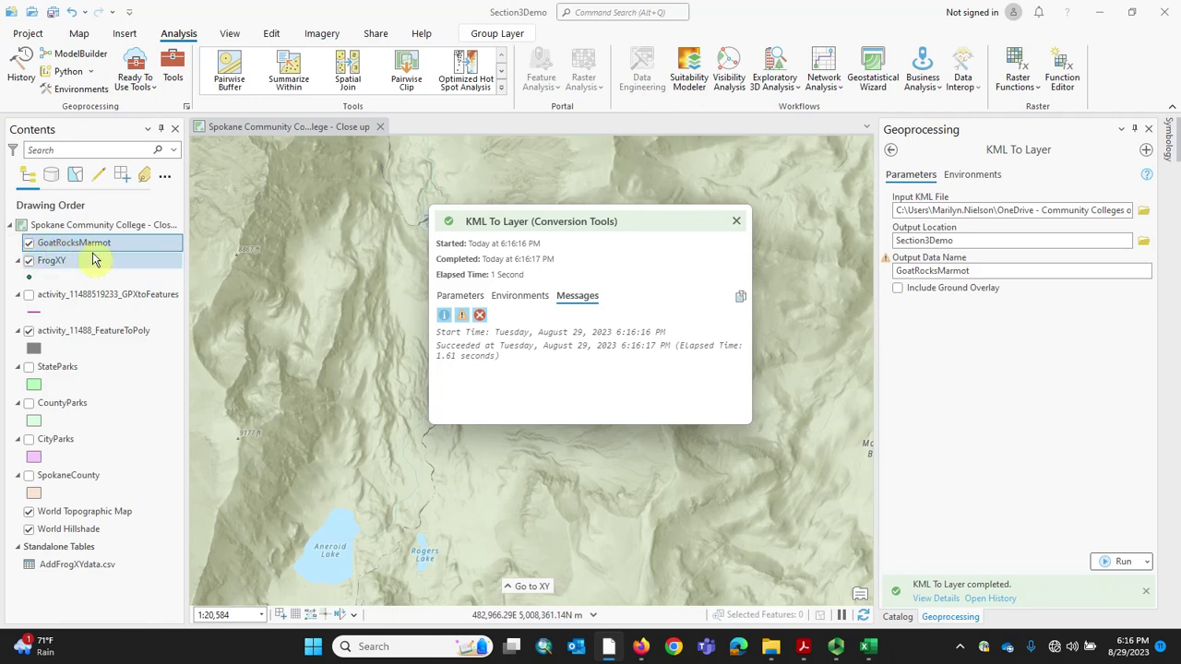
pyautogui.click(736, 225)
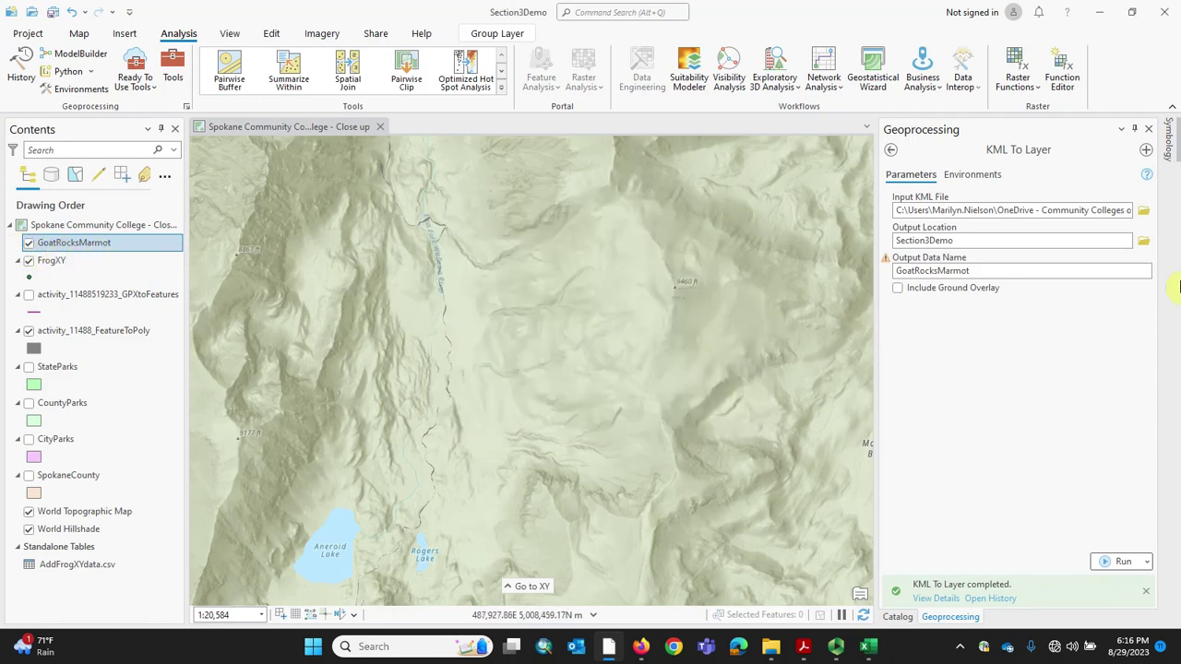
pyautogui.click(1143, 242)
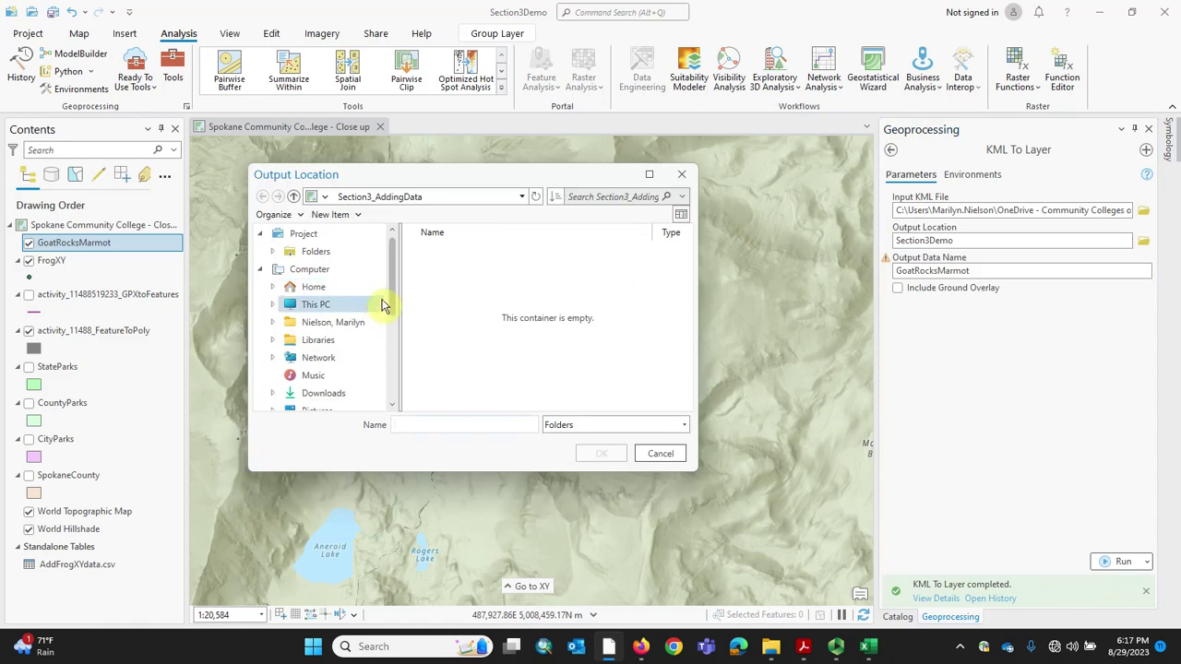
pyautogui.click(272, 252)
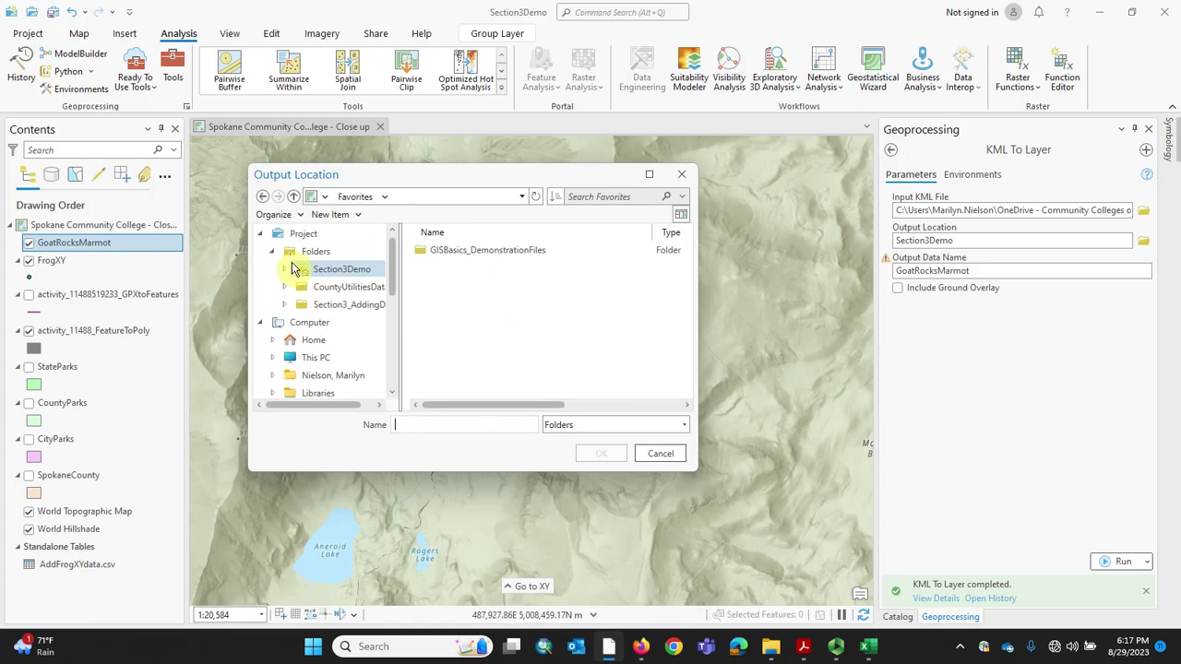
pyautogui.click(272, 252)
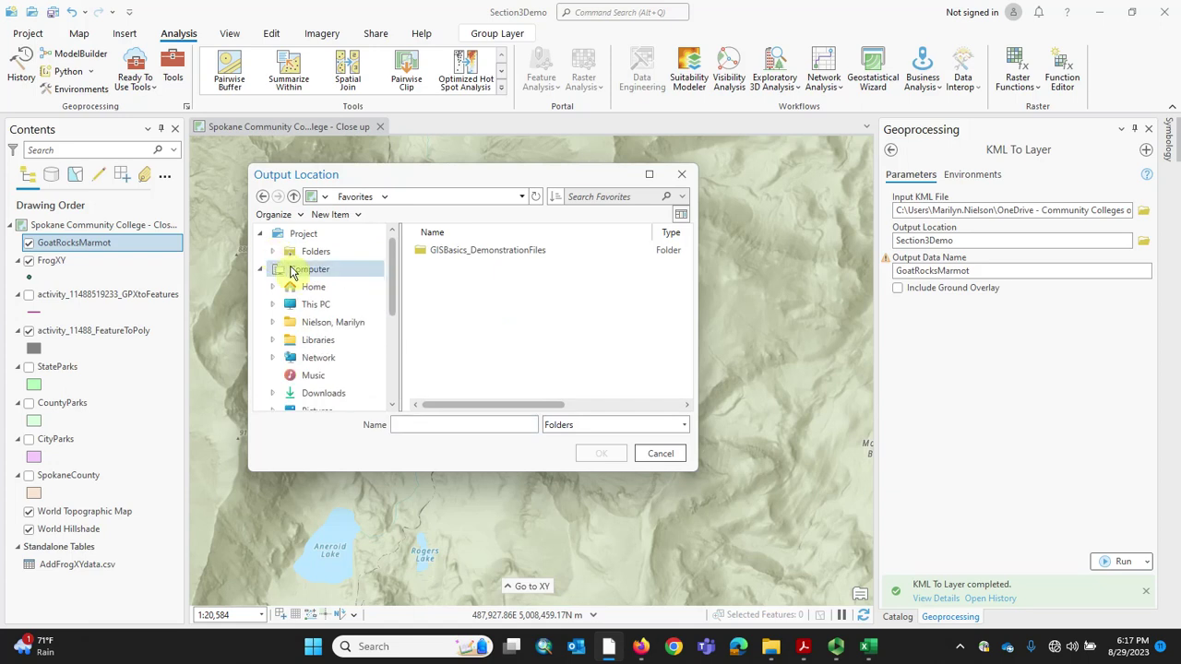
pyautogui.moveTo(391, 294); pyautogui.dragTo(387, 219)
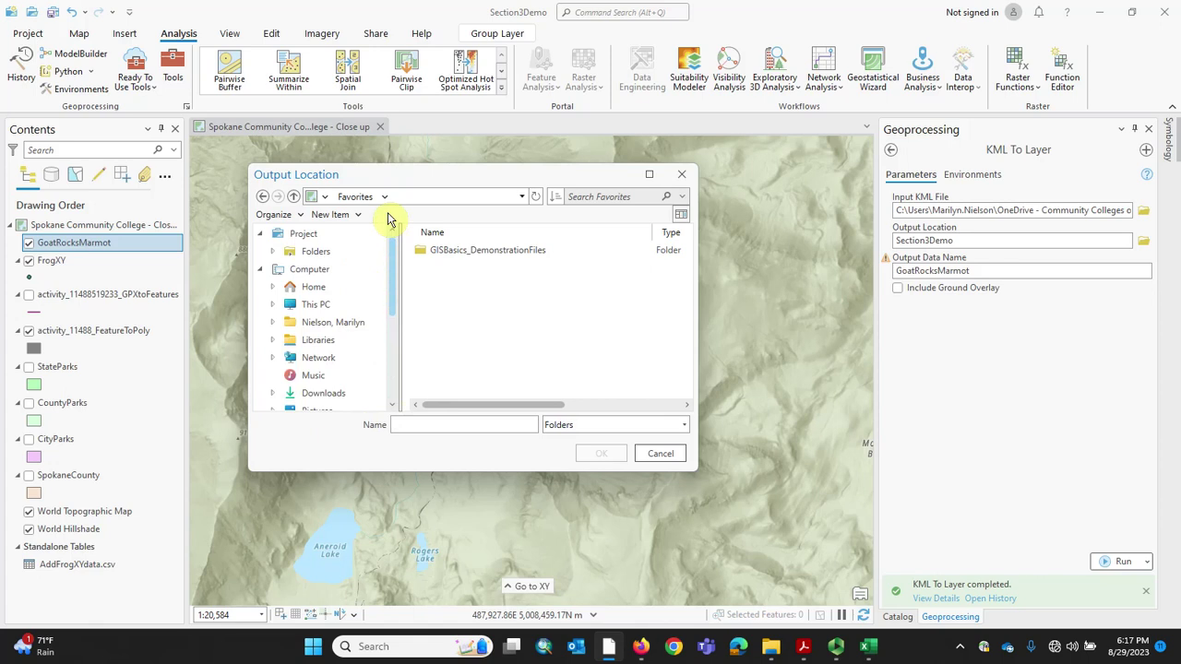
pyautogui.doubleClick(490, 253)
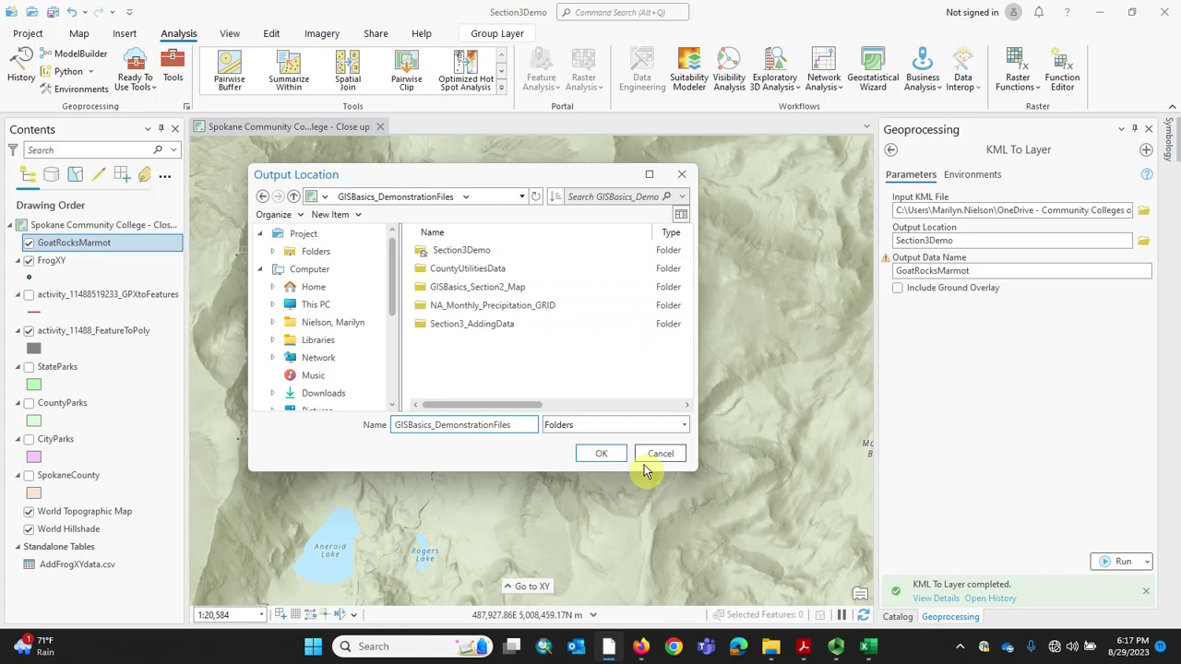
pyautogui.click(677, 456)
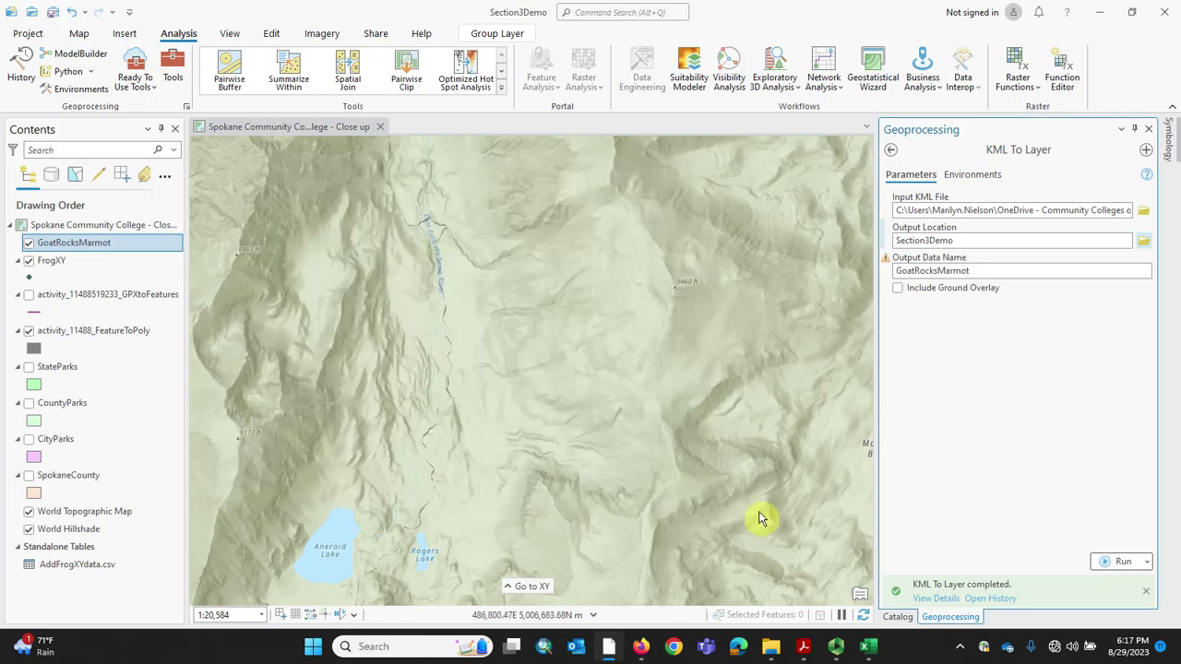
pyautogui.click(838, 653)
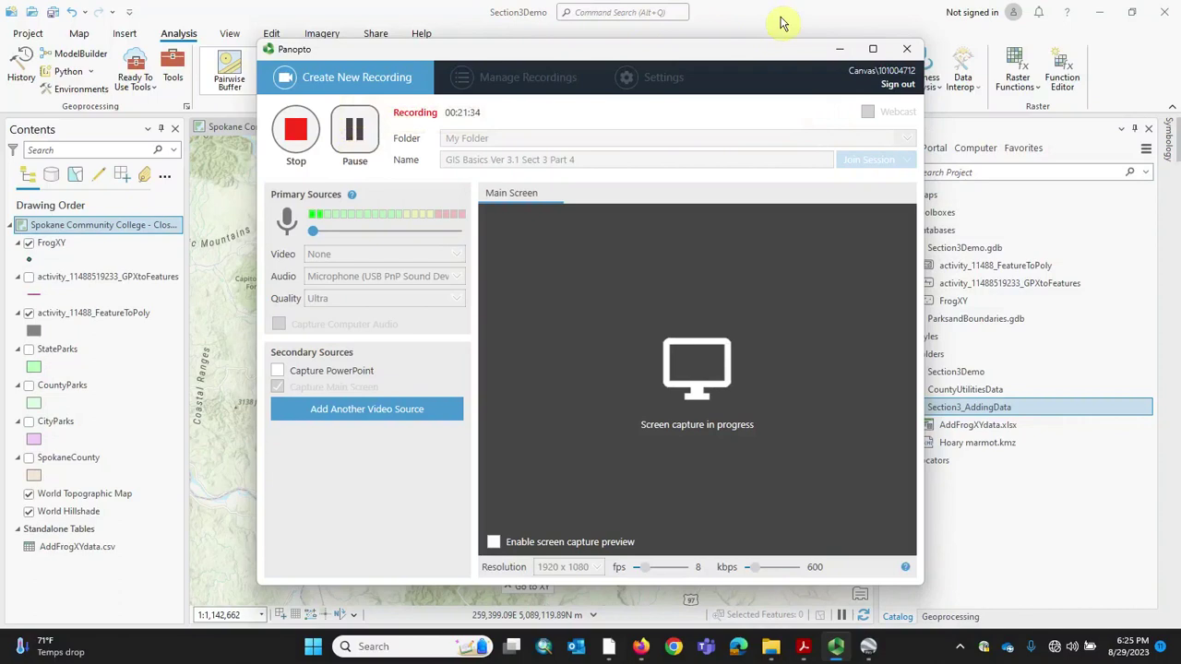
pyautogui.click(768, 17)
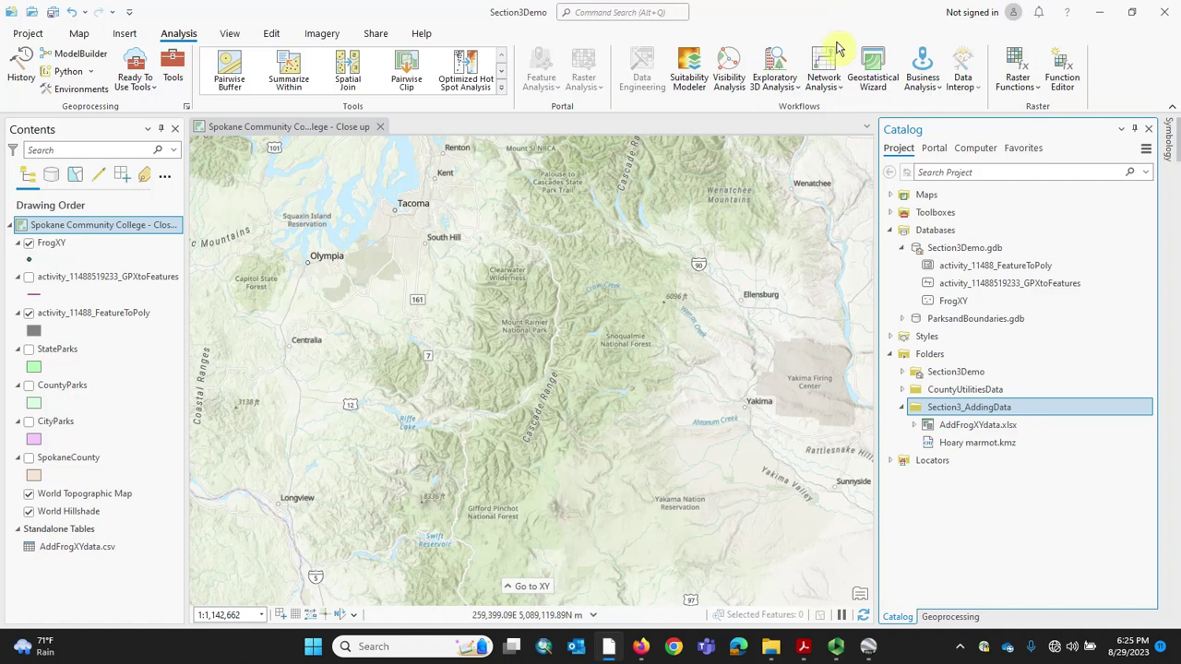
# Run KML To Layer on Hoary marmot.kmz from Section3_AddingData, keeping Section3Demo as output location, Hoary marmot as data name and ground overlay off.
pyautogui.click(950, 617)
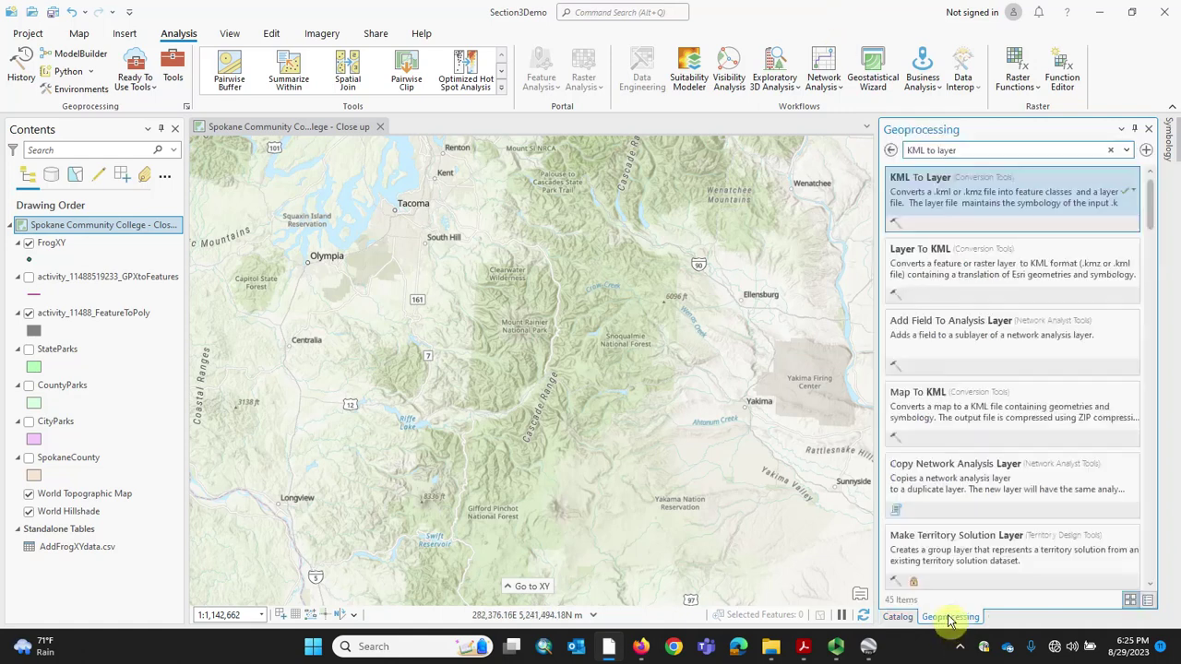
pyautogui.click(955, 207)
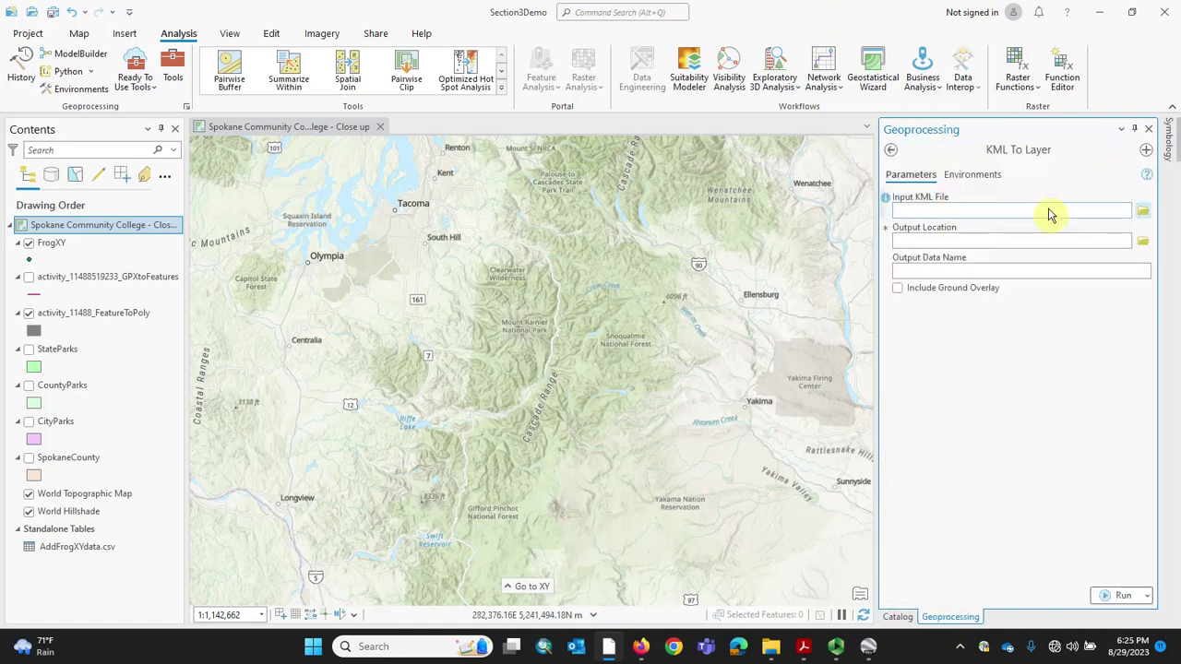
pyautogui.click(1142, 212)
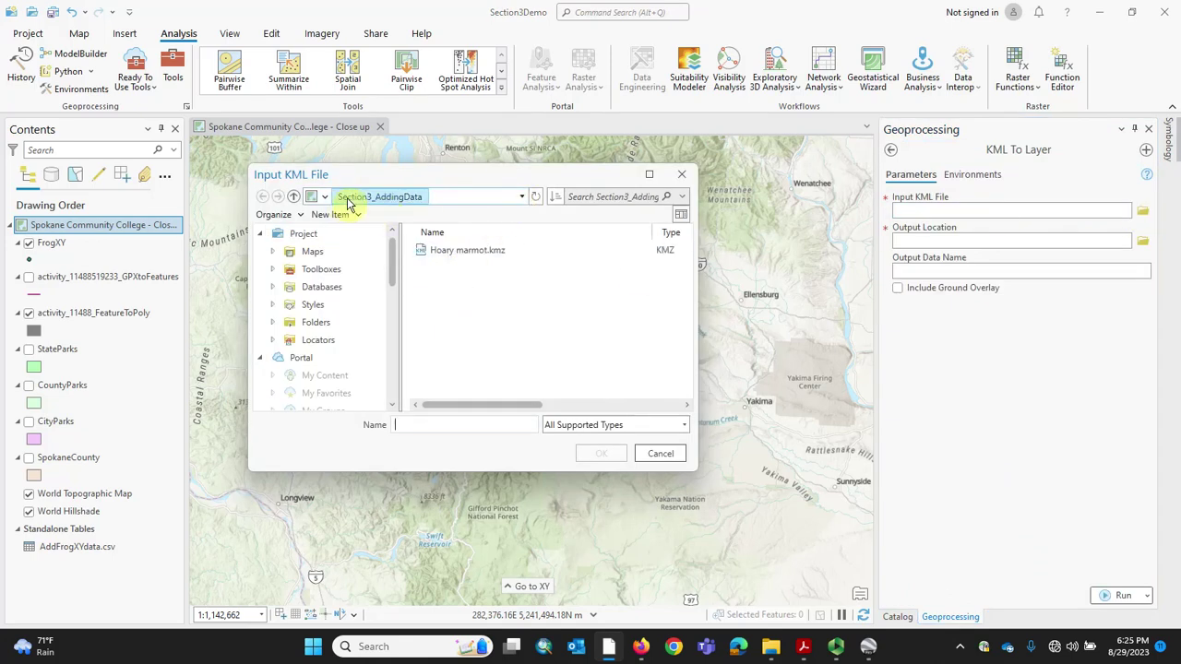
pyautogui.click(455, 255)
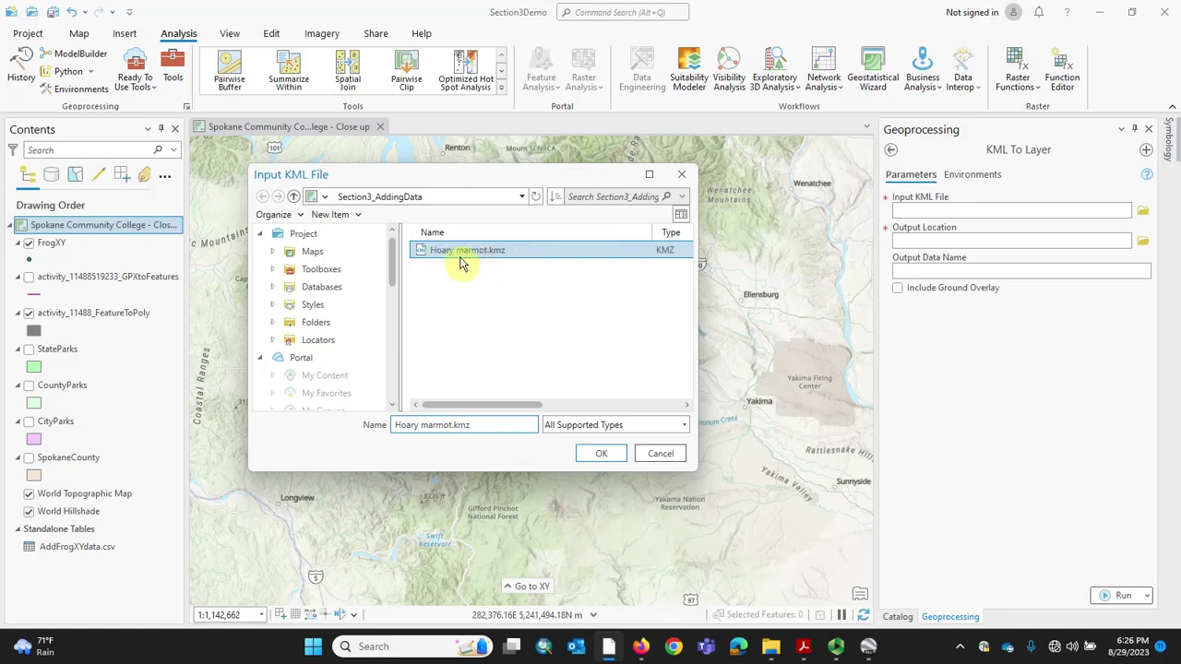
pyautogui.click(595, 459)
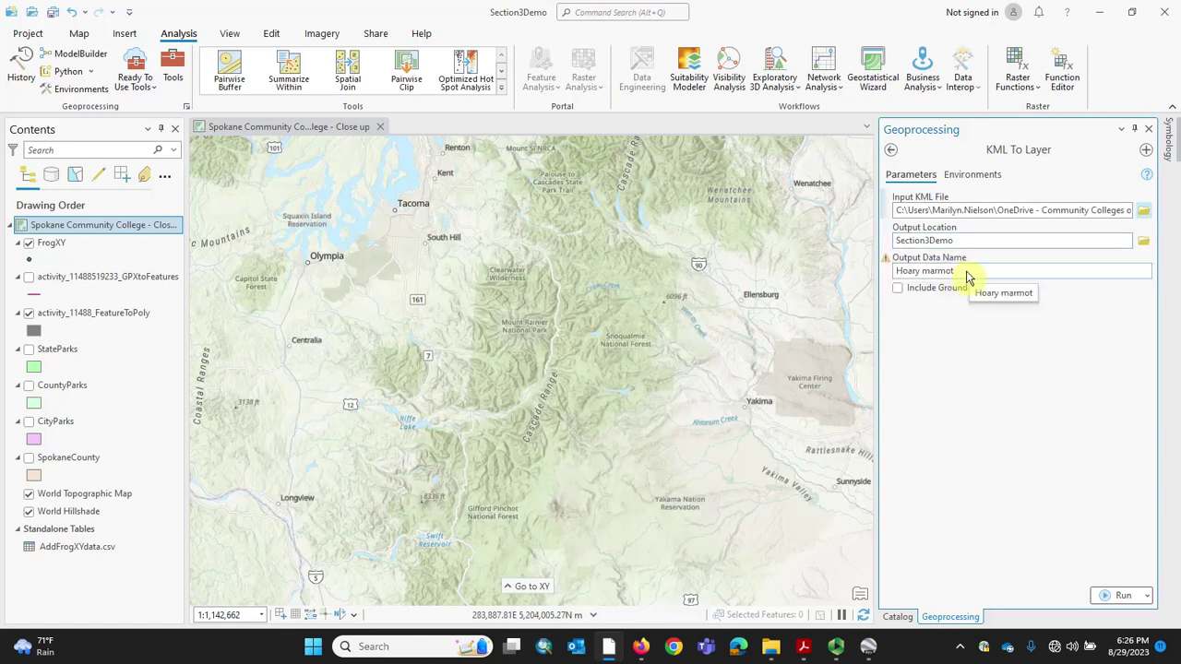
pyautogui.click(1122, 596)
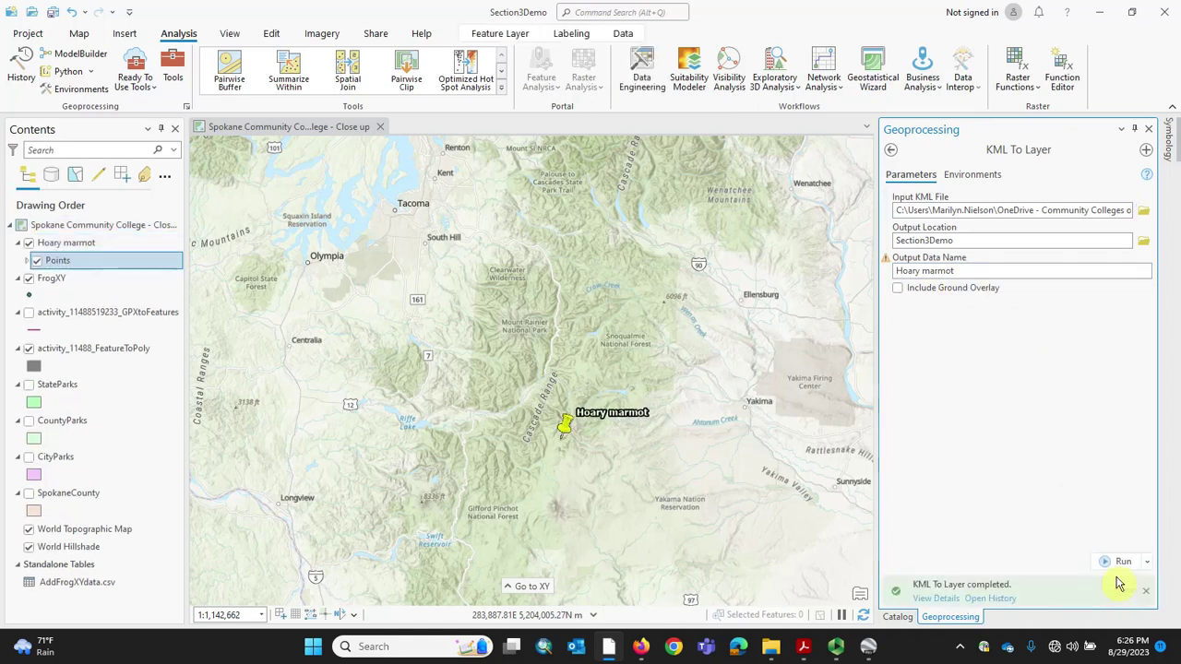
pyautogui.moveTo(1118, 583)
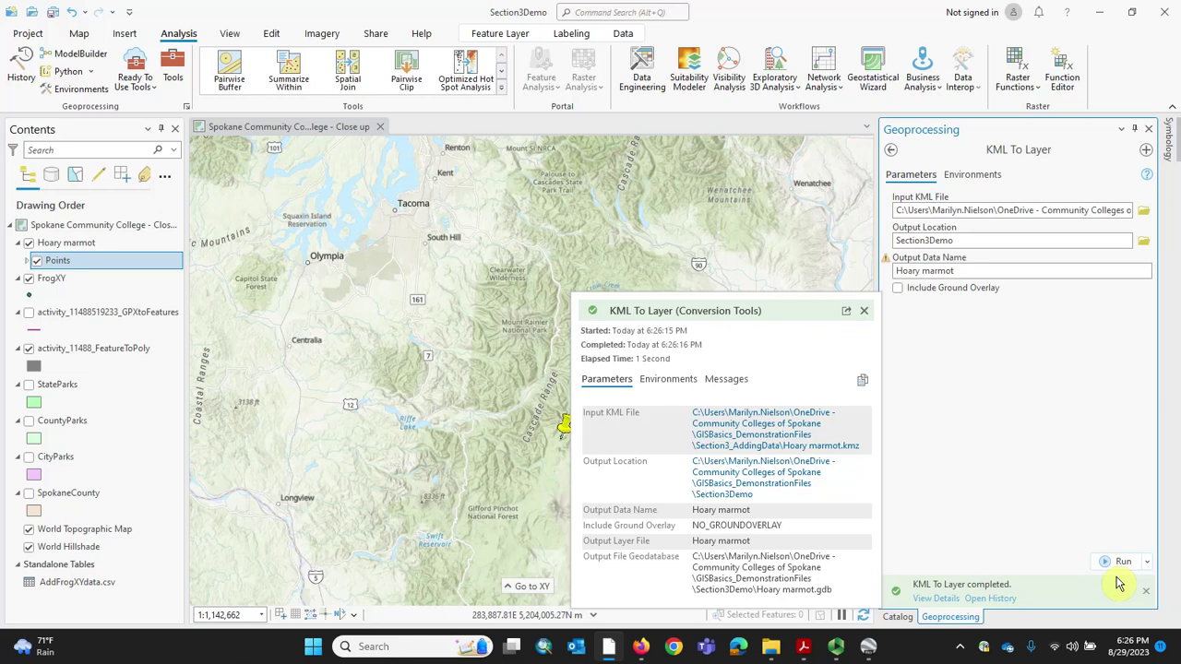
# Unpin the Geoprocessing pane to enlarge the map and examine the Hoary marmot point's location in regional and close-up views.
pyautogui.click(1135, 130)
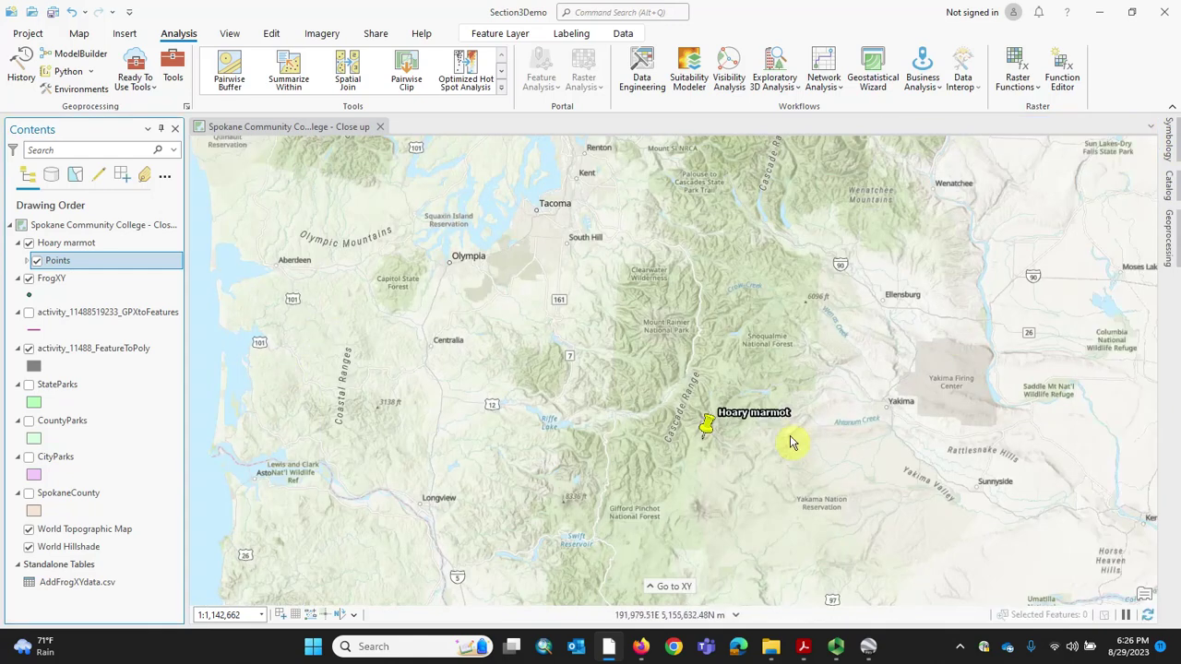
pyautogui.scroll(-2, 731, 444)
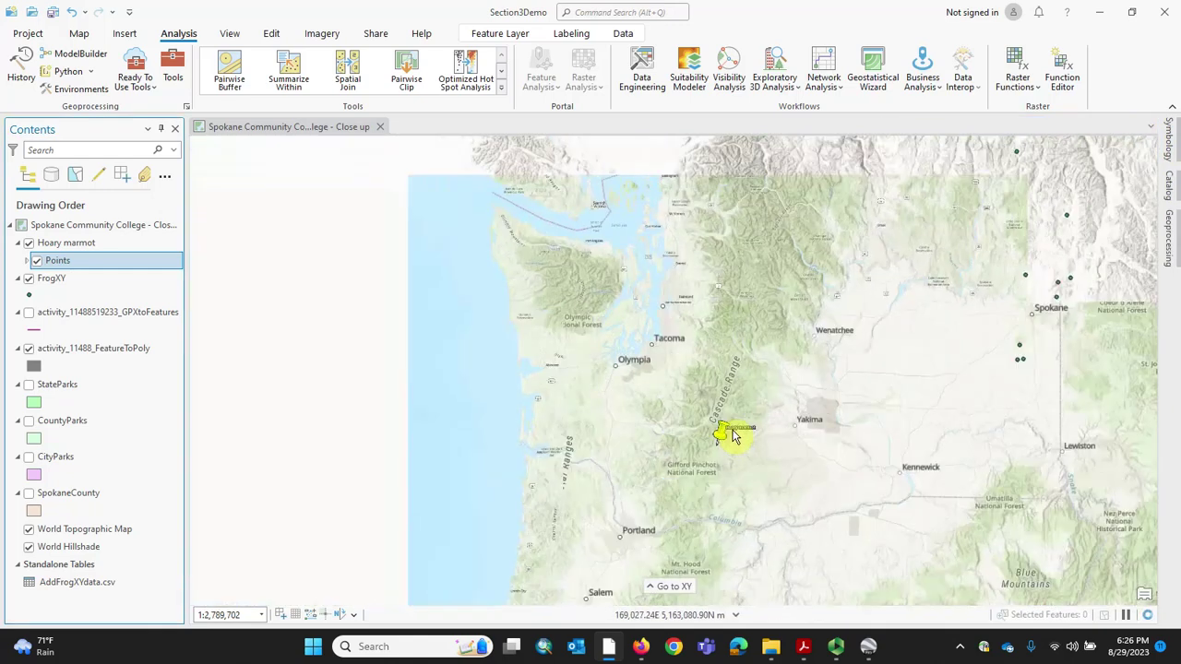
pyautogui.scroll(6, 731, 445)
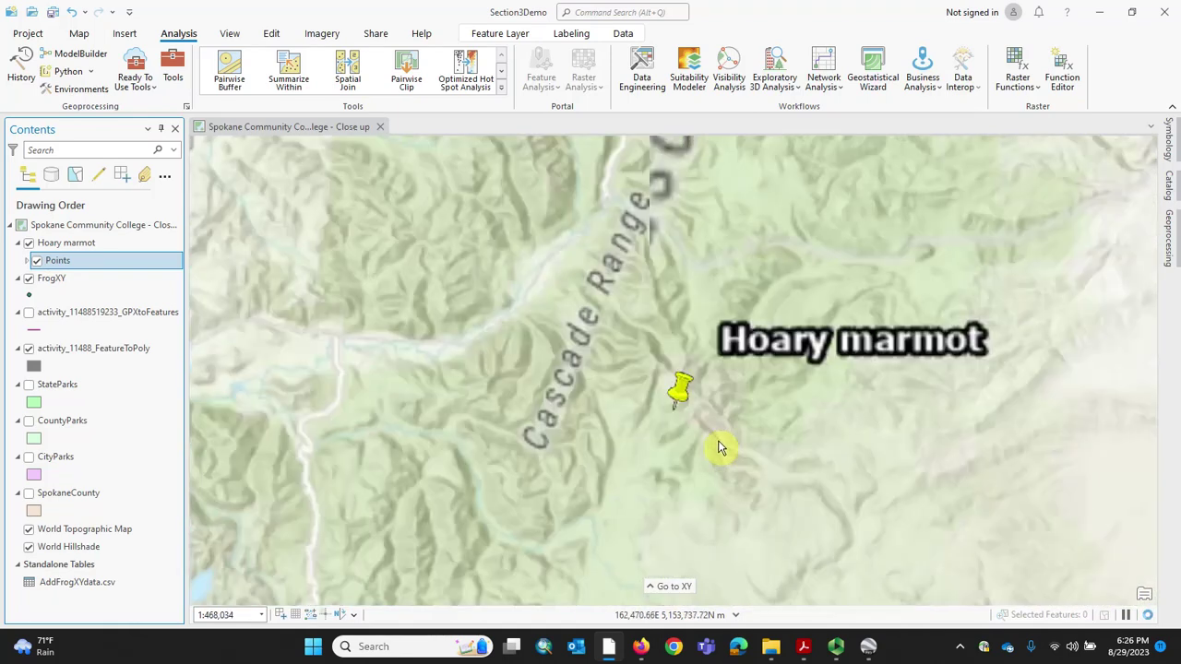
pyautogui.scroll(3, 623, 313)
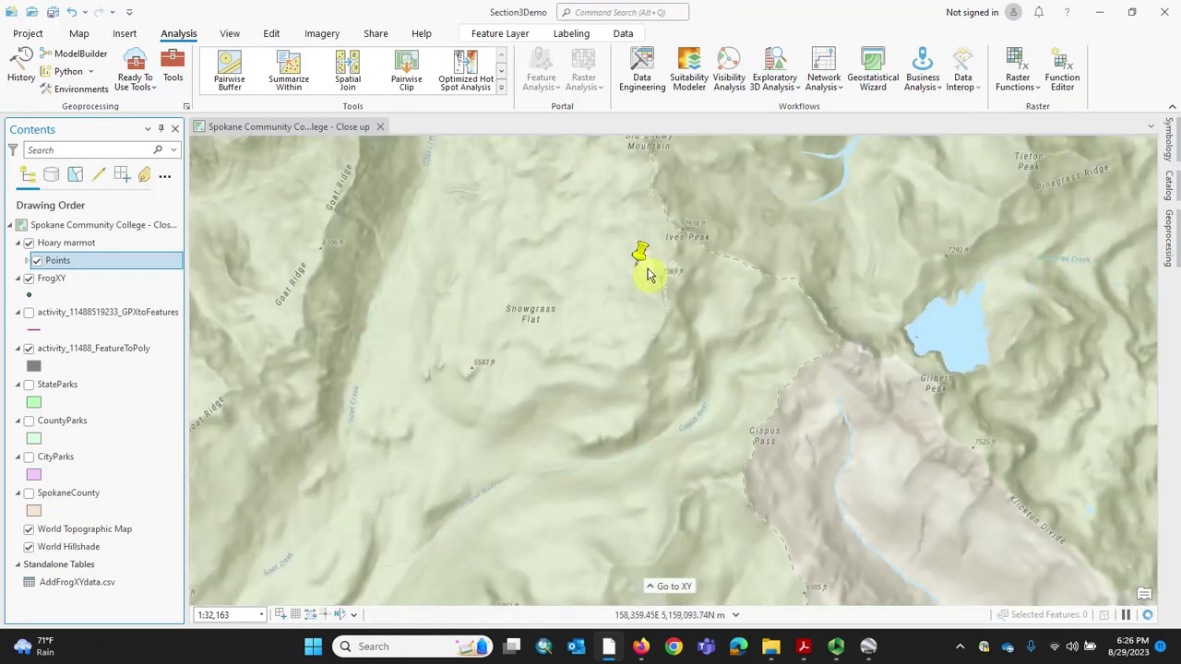
pyautogui.scroll(3, 646, 291)
pyautogui.scroll(-2, 656, 377)
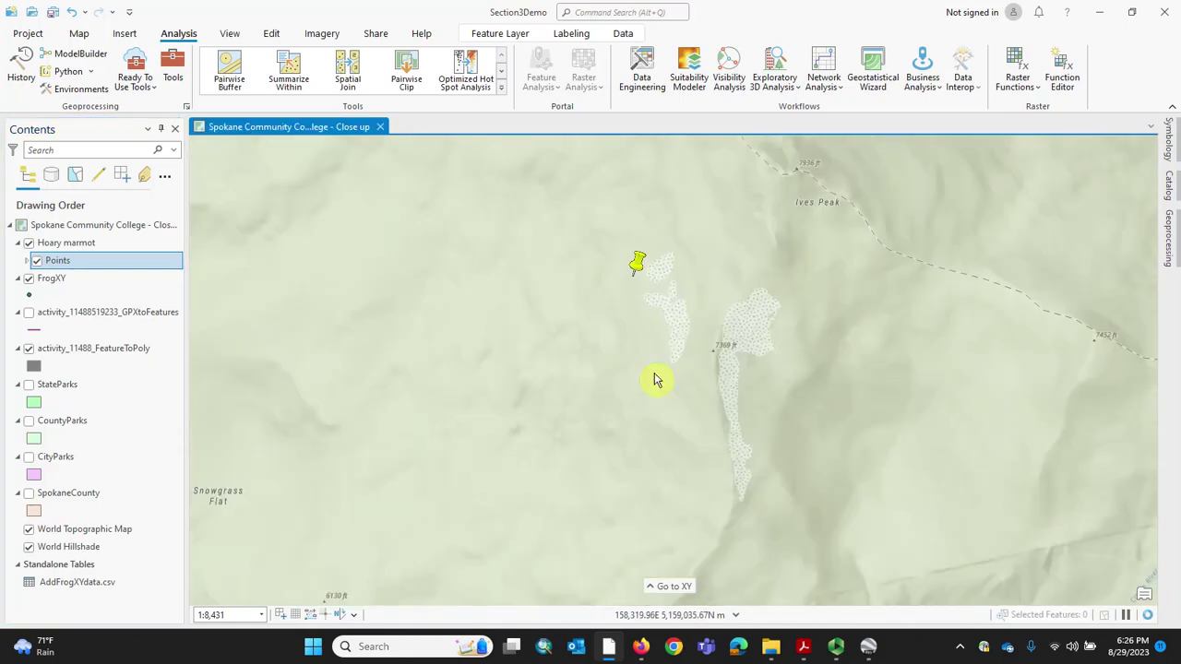
pyautogui.scroll(-3, 662, 392)
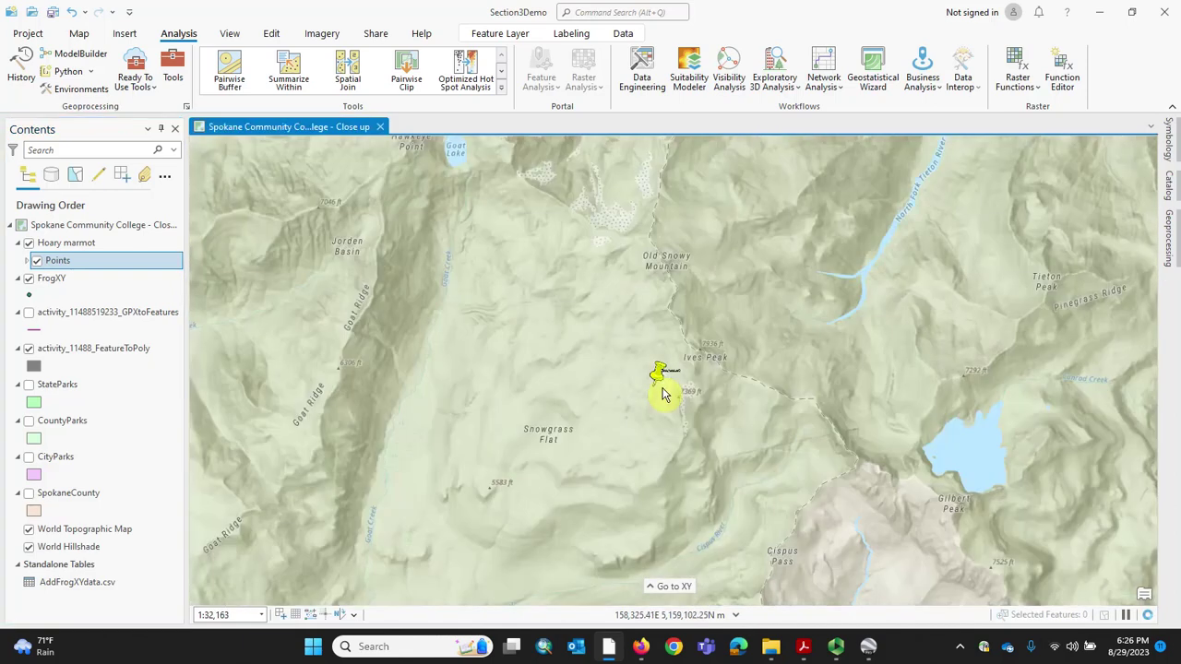
pyautogui.scroll(-4, 662, 394)
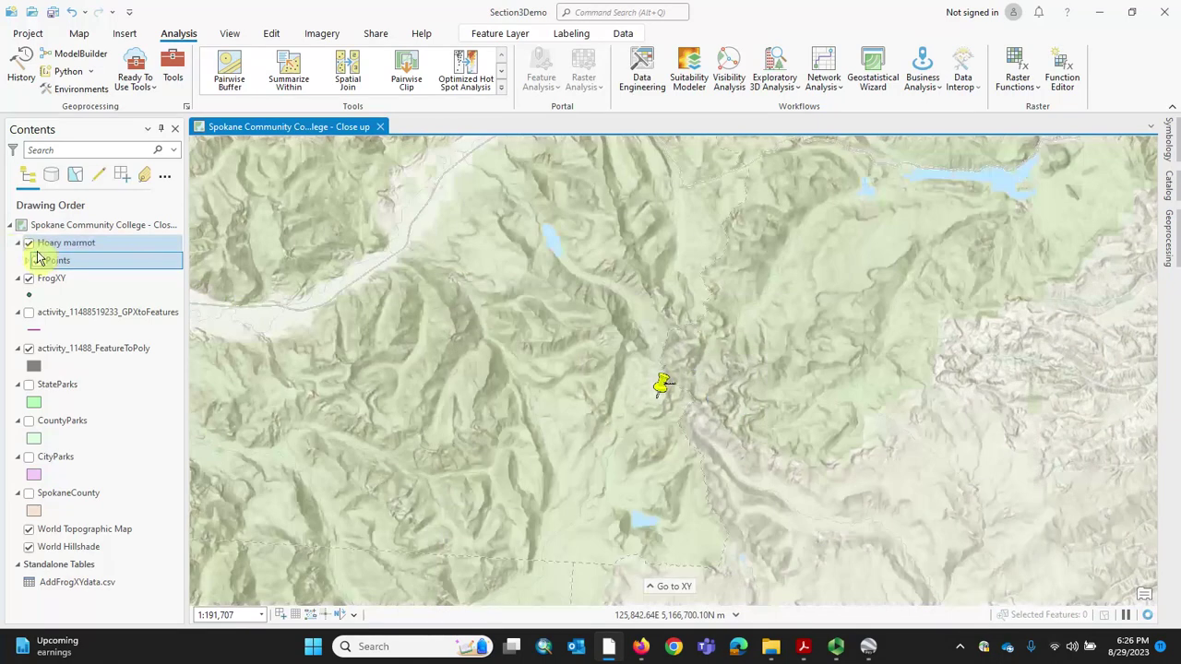
# Check the contents of the Hoary marmot group layer and expand its Points sublayer to show the symbology.
pyautogui.click(16, 244)
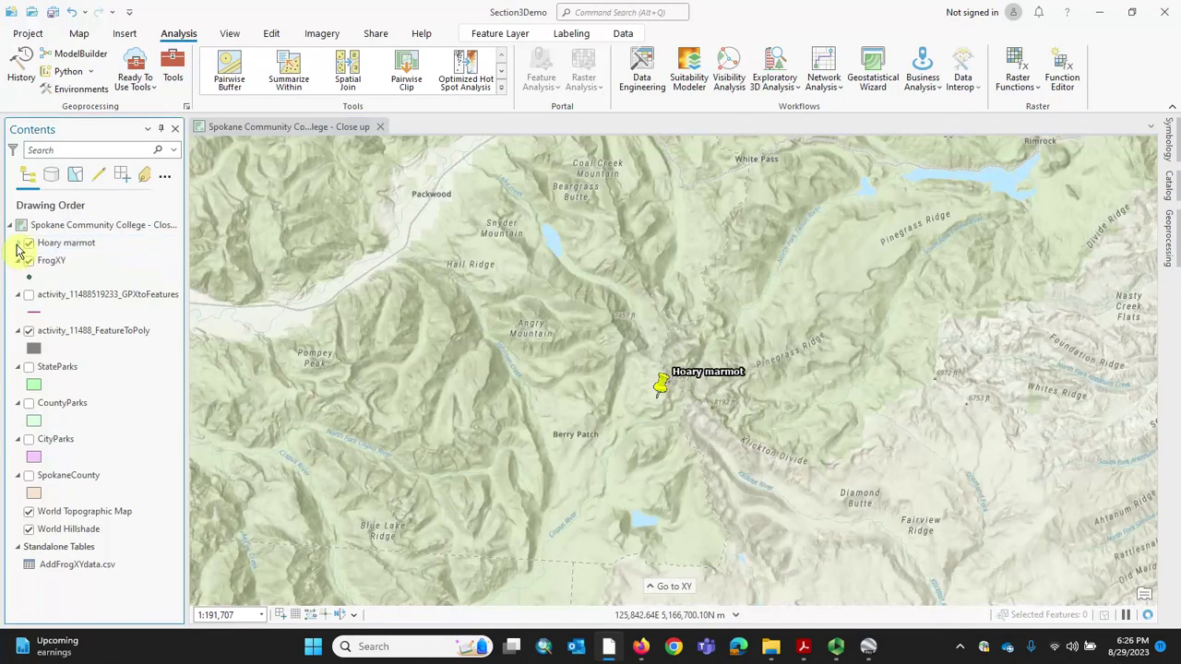
pyautogui.click(16, 244)
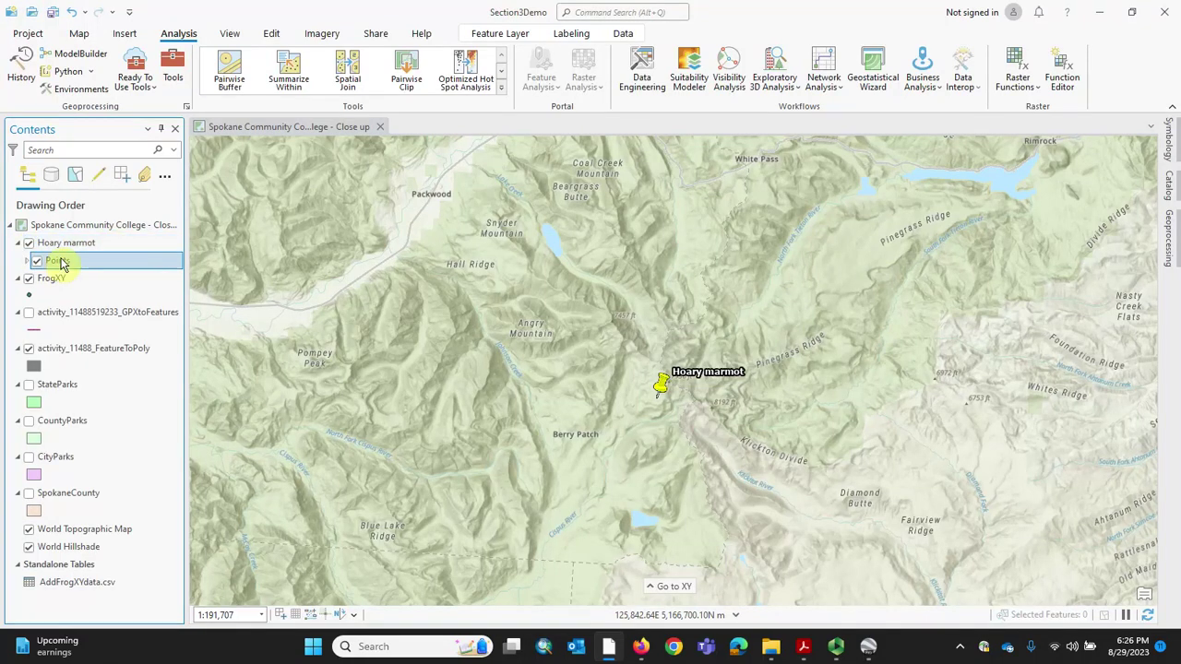
pyautogui.click(28, 264)
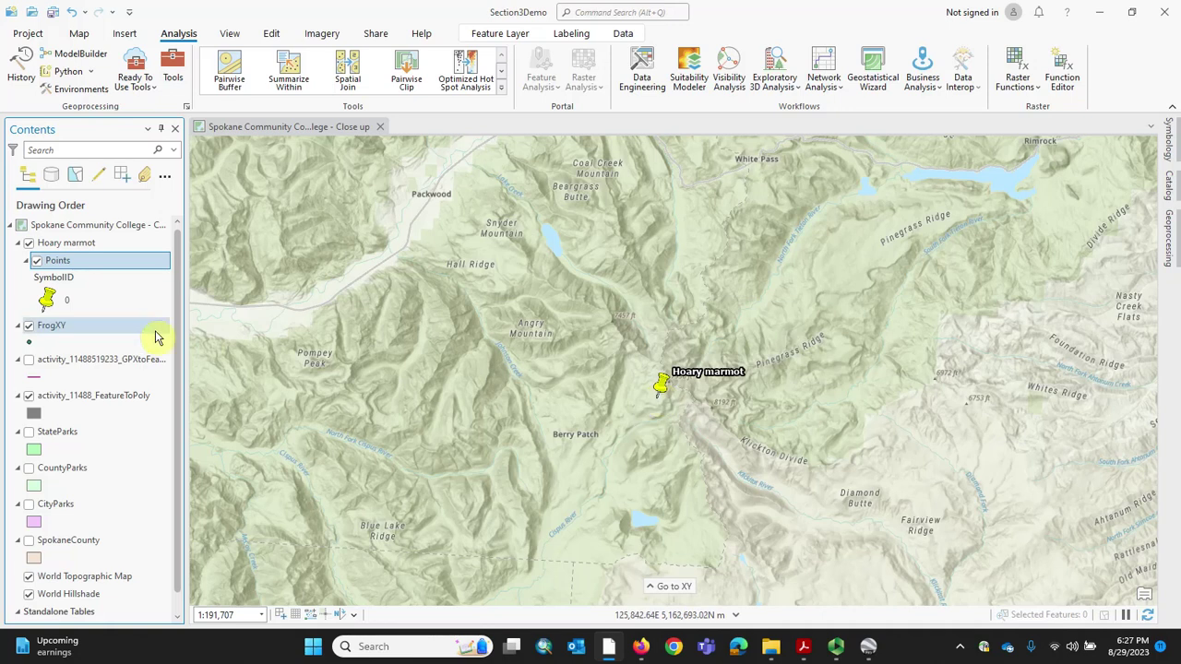
# Examine the Hoary marmot point at continental scale and alongside the FrogXY points across Washington.
pyautogui.scroll(-1, 711, 399)
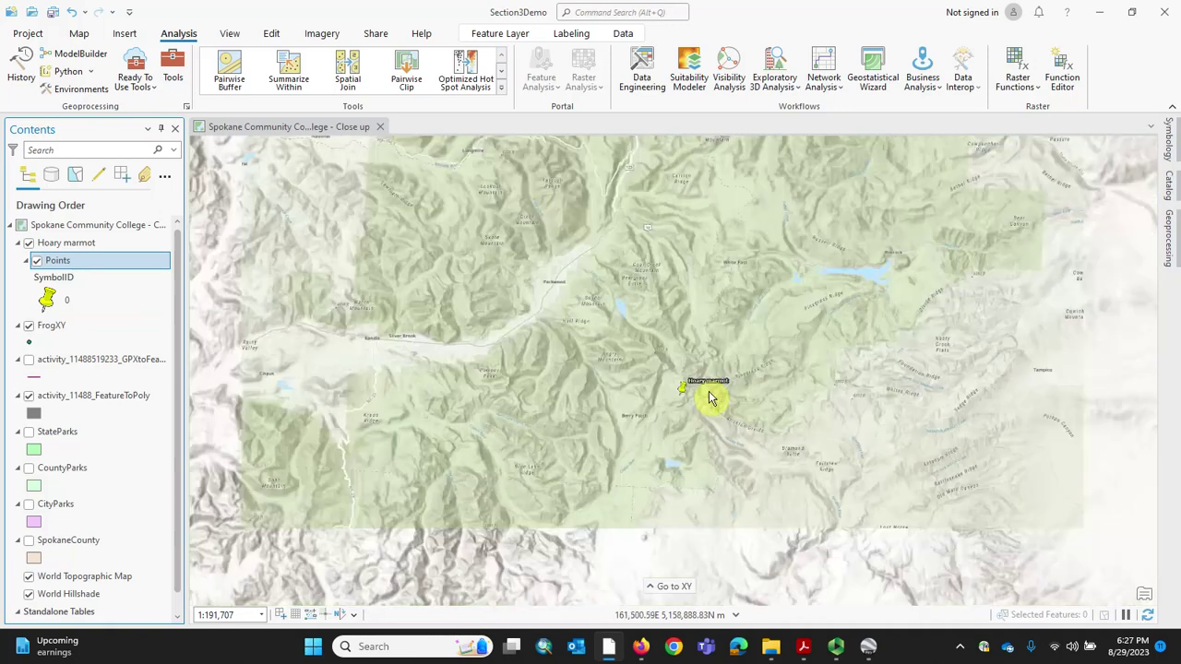
pyautogui.scroll(-2, 711, 397)
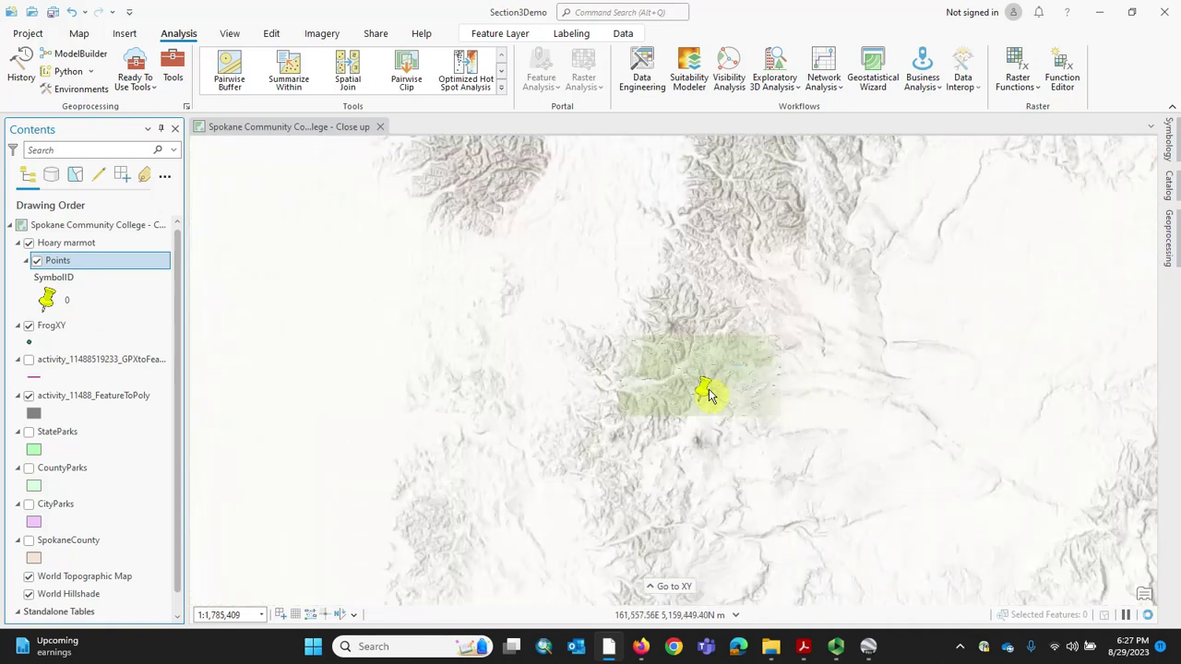
pyautogui.scroll(-3, 708, 393)
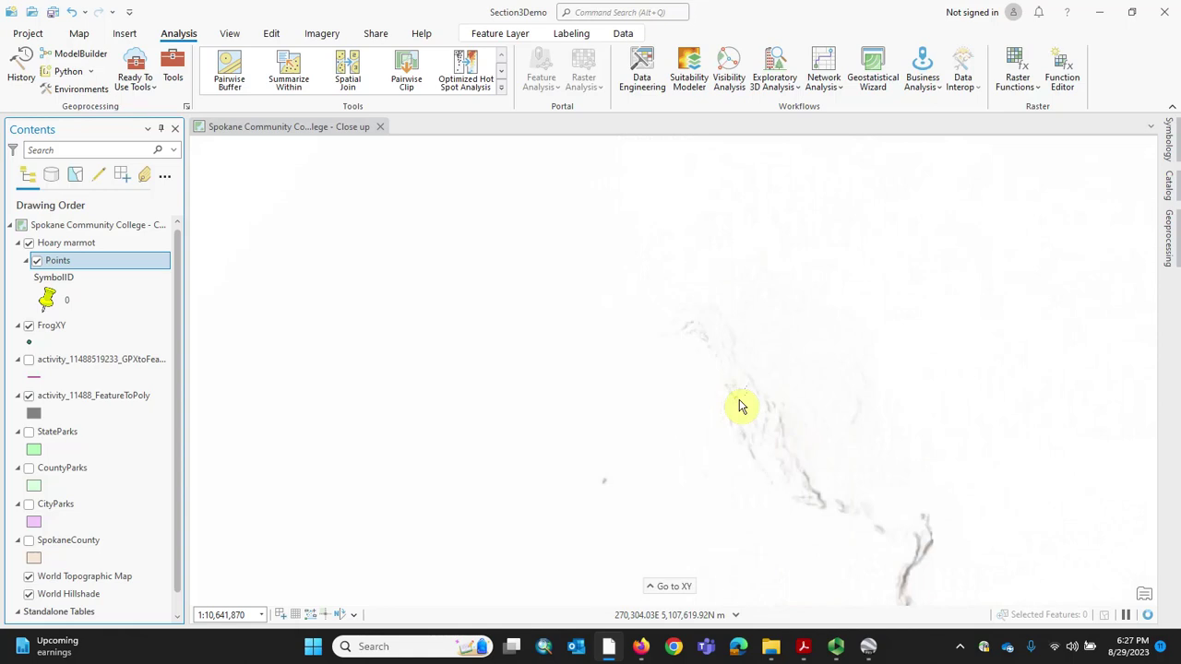
pyautogui.scroll(-4, 739, 406)
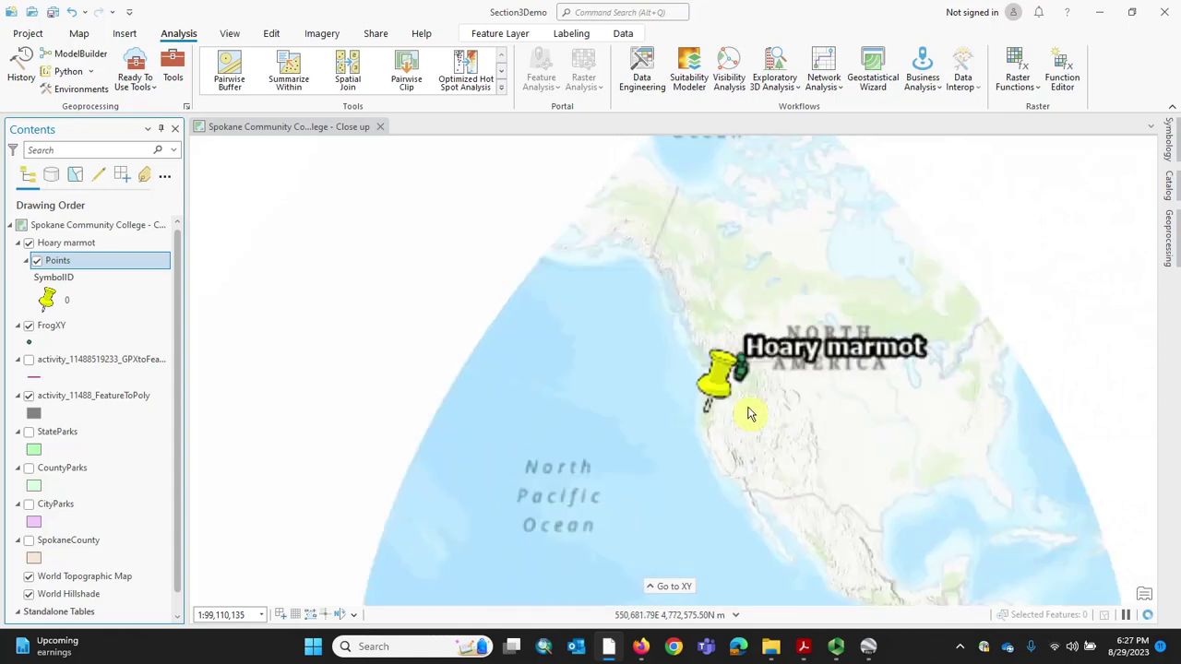
pyautogui.scroll(8, 749, 415)
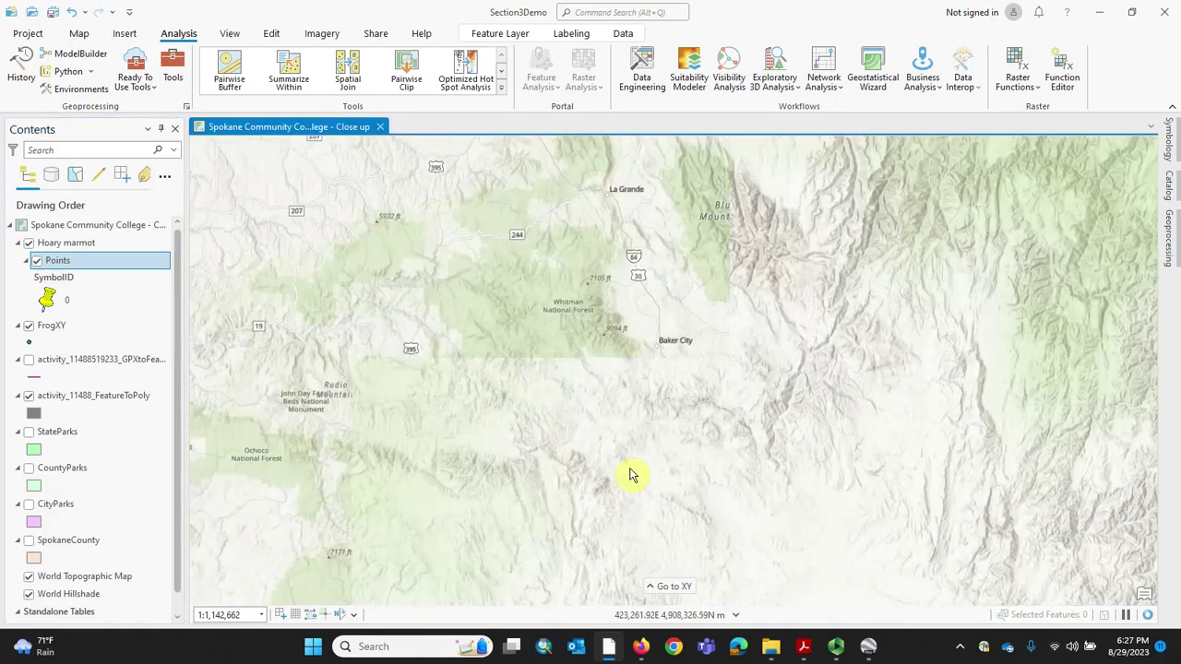
pyautogui.scroll(-2, 632, 476)
pyautogui.moveTo(548, 251); pyautogui.dragTo(589, 461)
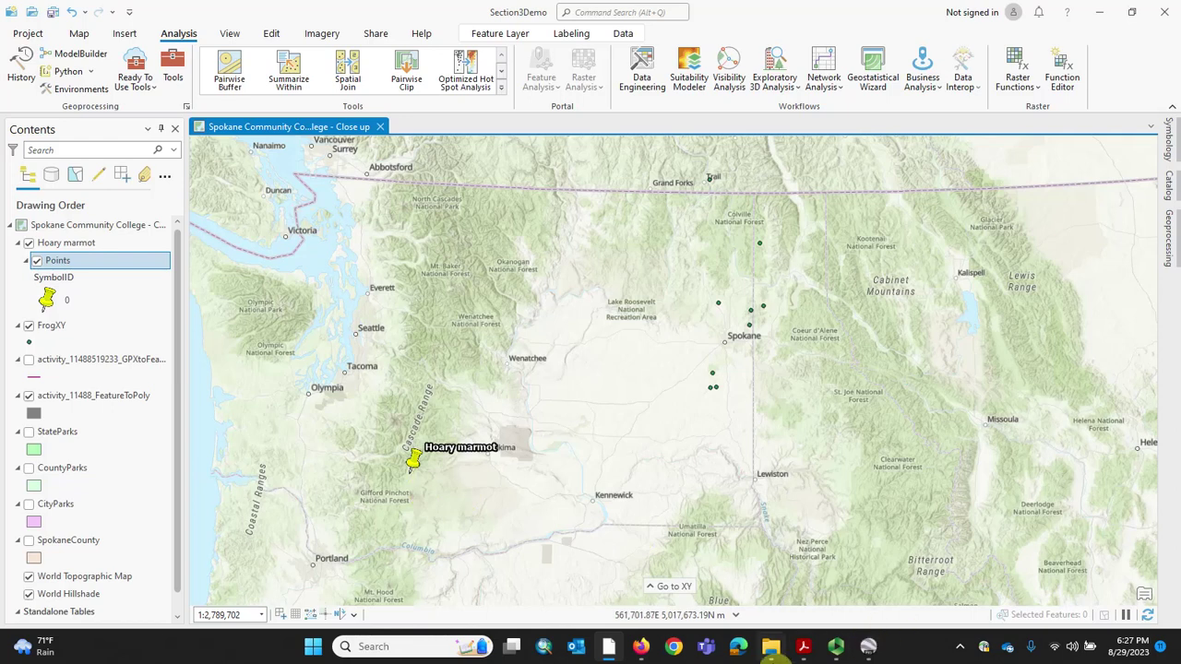
# Switch to the Section 3 handout in Adobe Acrobat and read the instructions for adding Google Maps data to a map.
pyautogui.click(802, 647)
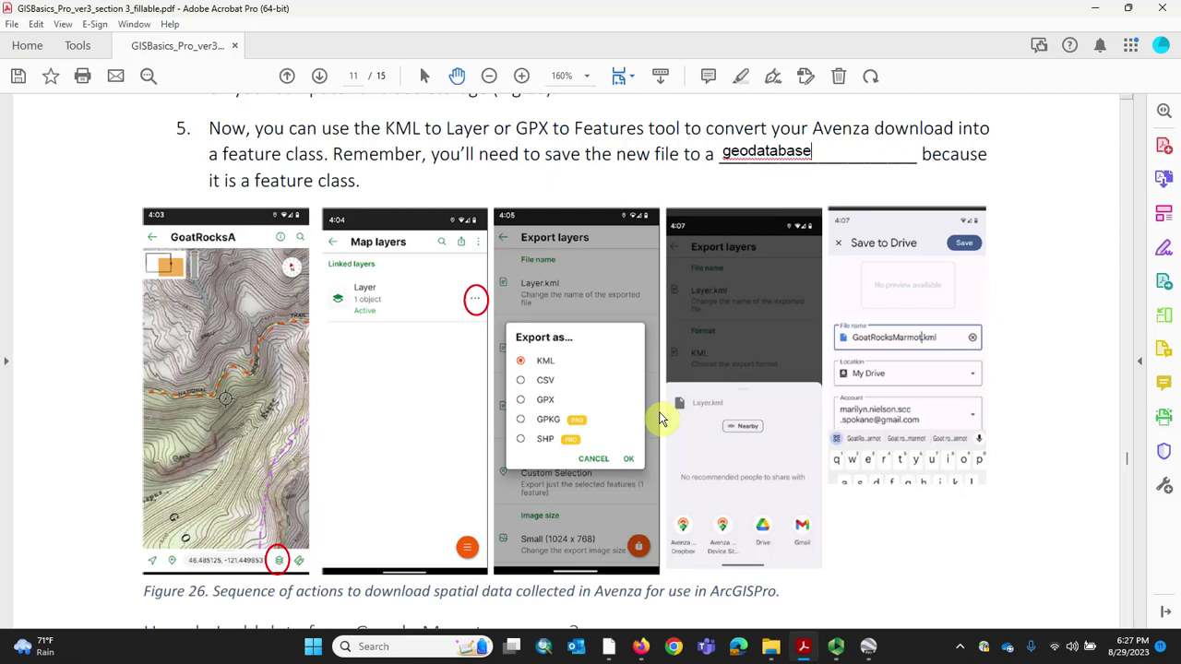
pyautogui.scroll(-5, 660, 419)
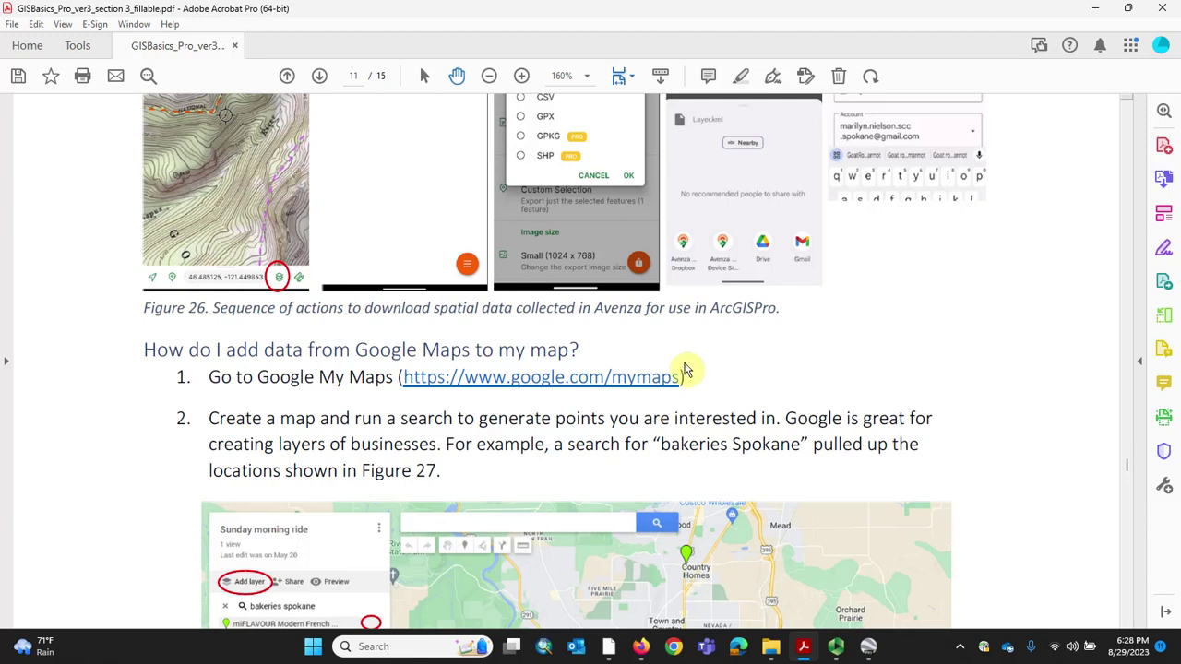
pyautogui.scroll(-8, 673, 415)
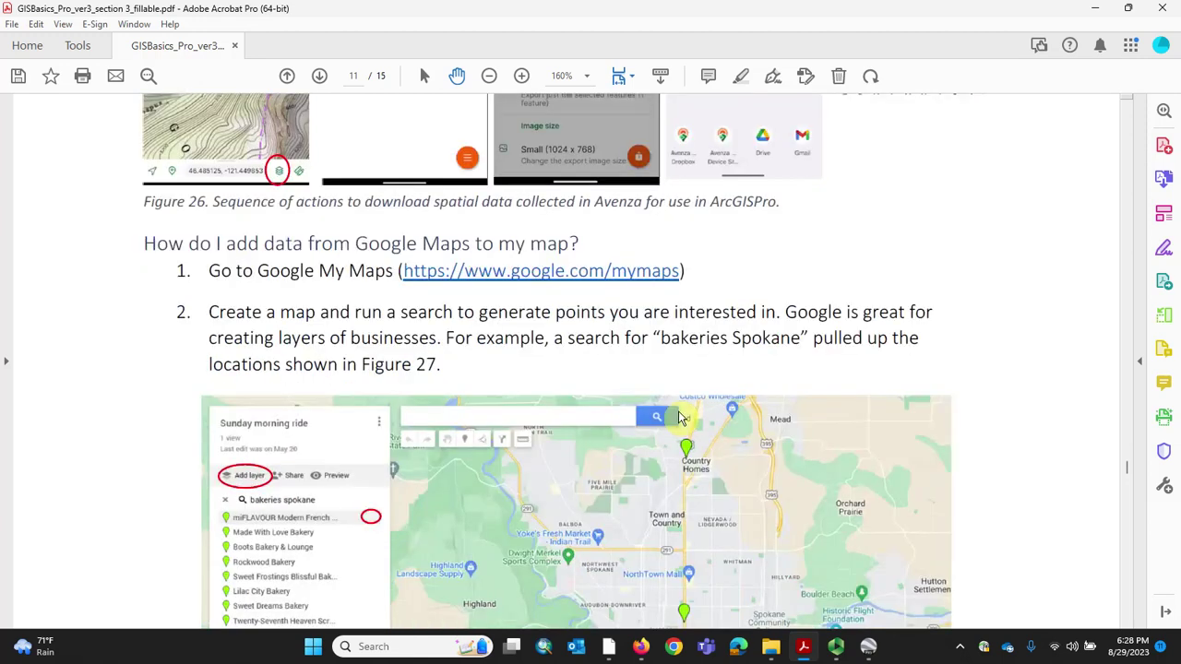
# Review the handout's Avenza export figure and its instructions for adding Google Maps data to a map.
pyautogui.scroll(-3, 679, 423)
pyautogui.scroll(5, 683, 424)
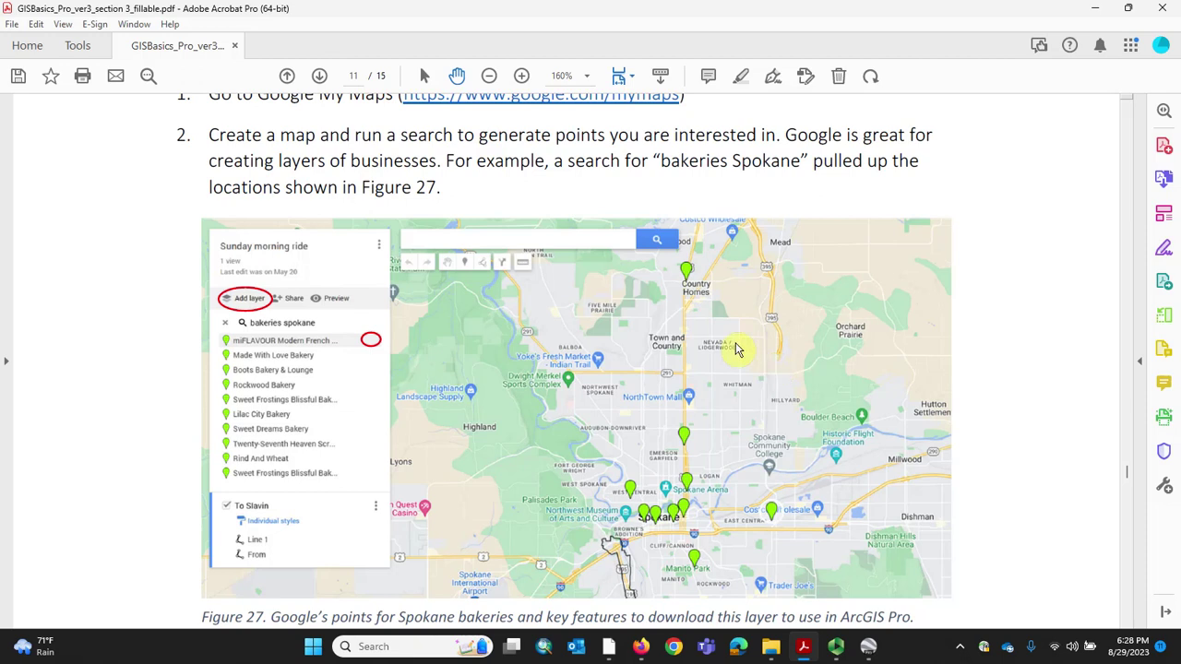
pyautogui.scroll(15, 735, 349)
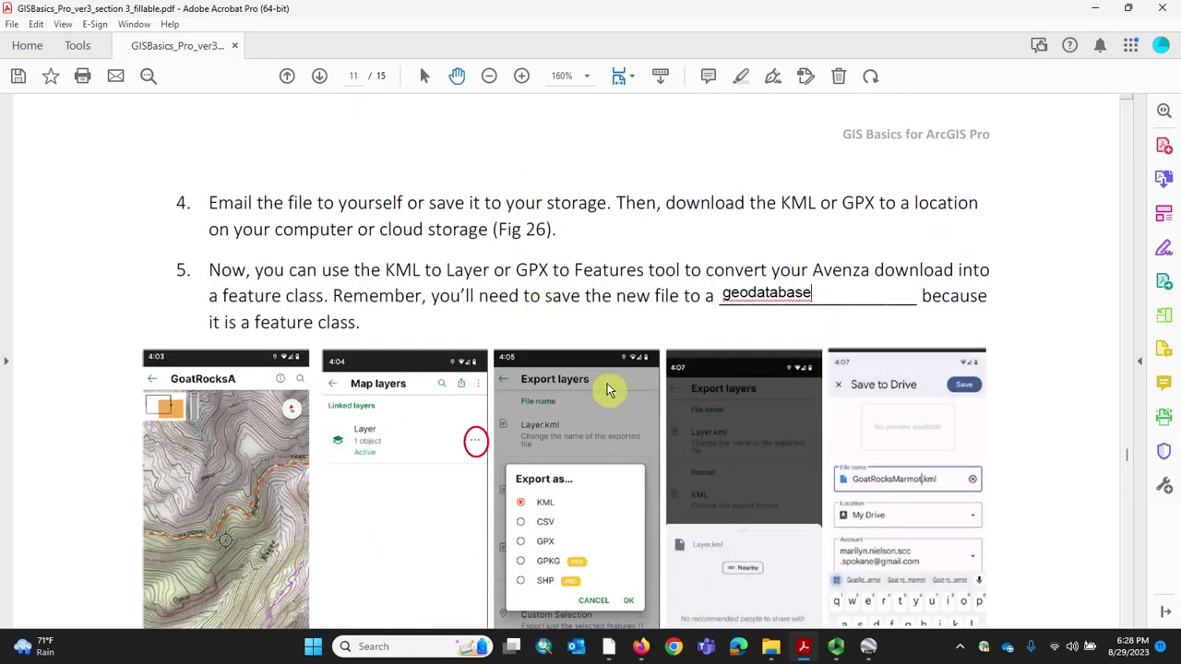
pyautogui.scroll(-5, 606, 391)
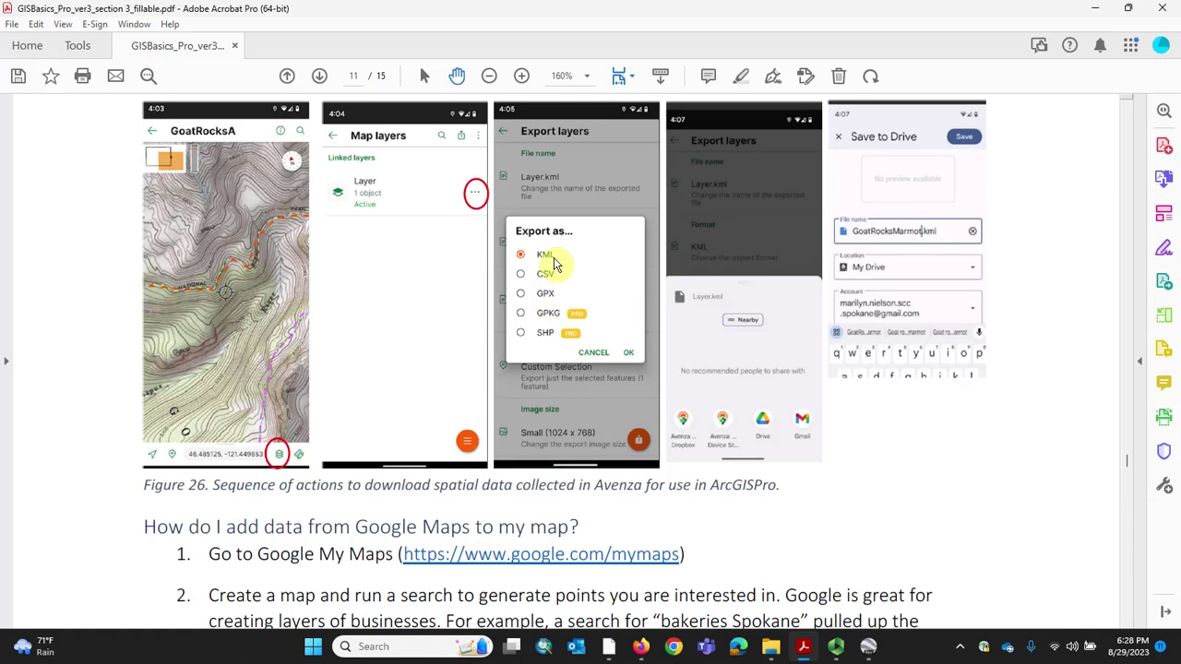
pyautogui.scroll(-8, 579, 355)
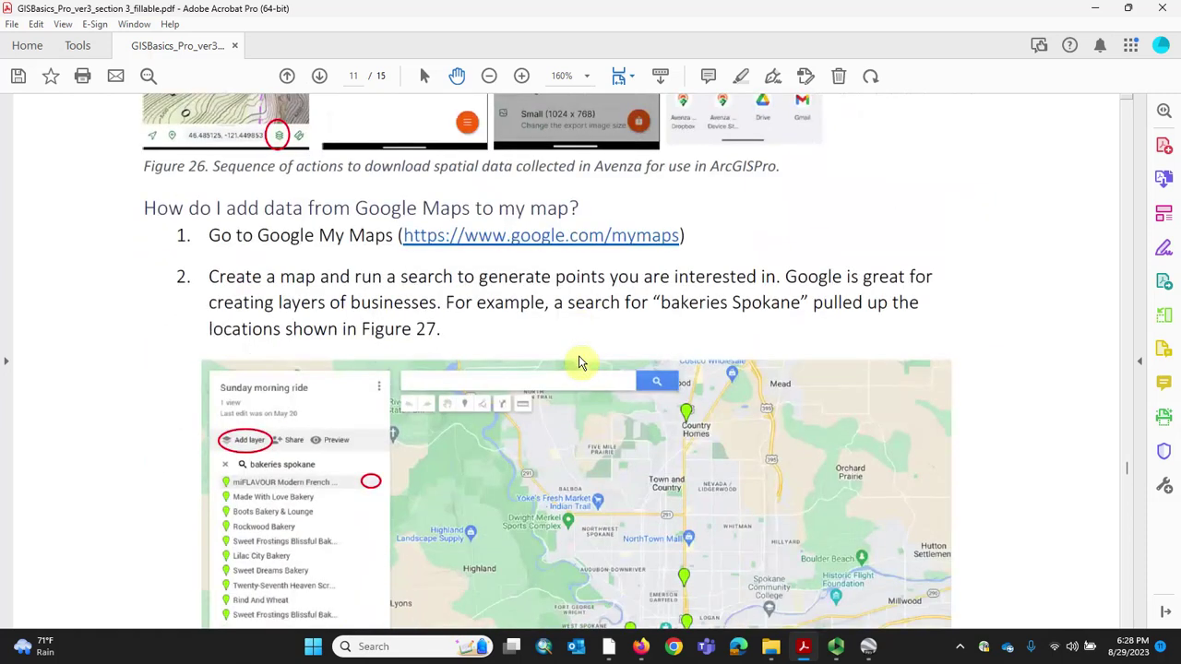
pyautogui.click(673, 648)
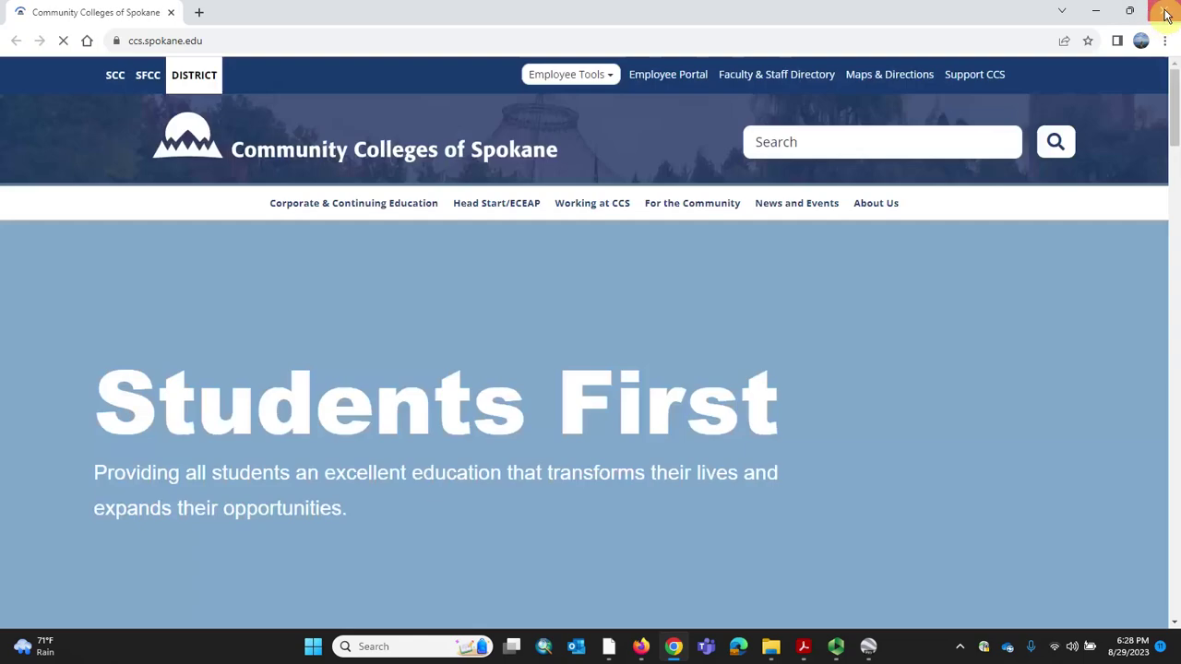
pyautogui.click(1165, 12)
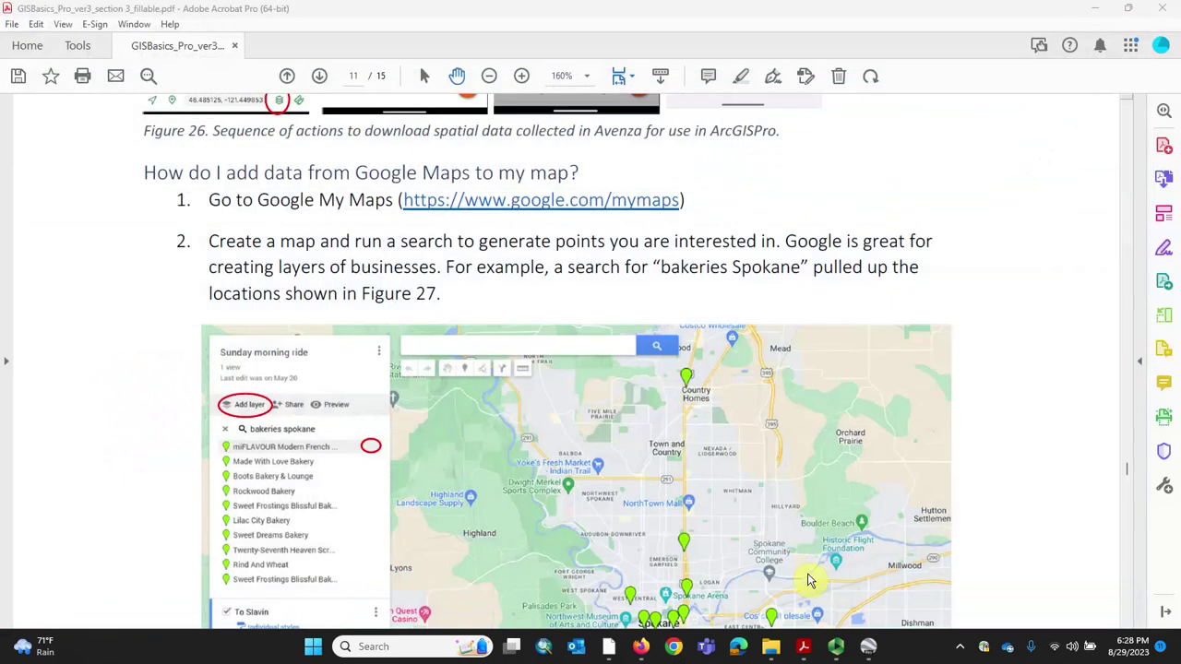
pyautogui.click(803, 648)
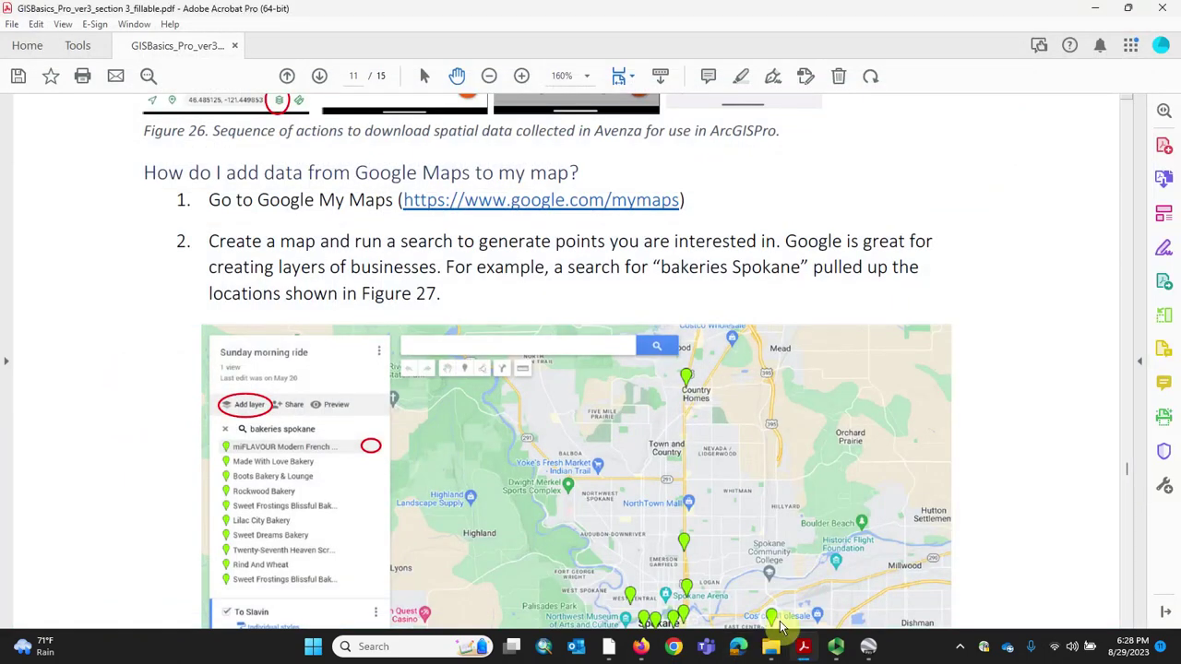
pyautogui.click(490, 211)
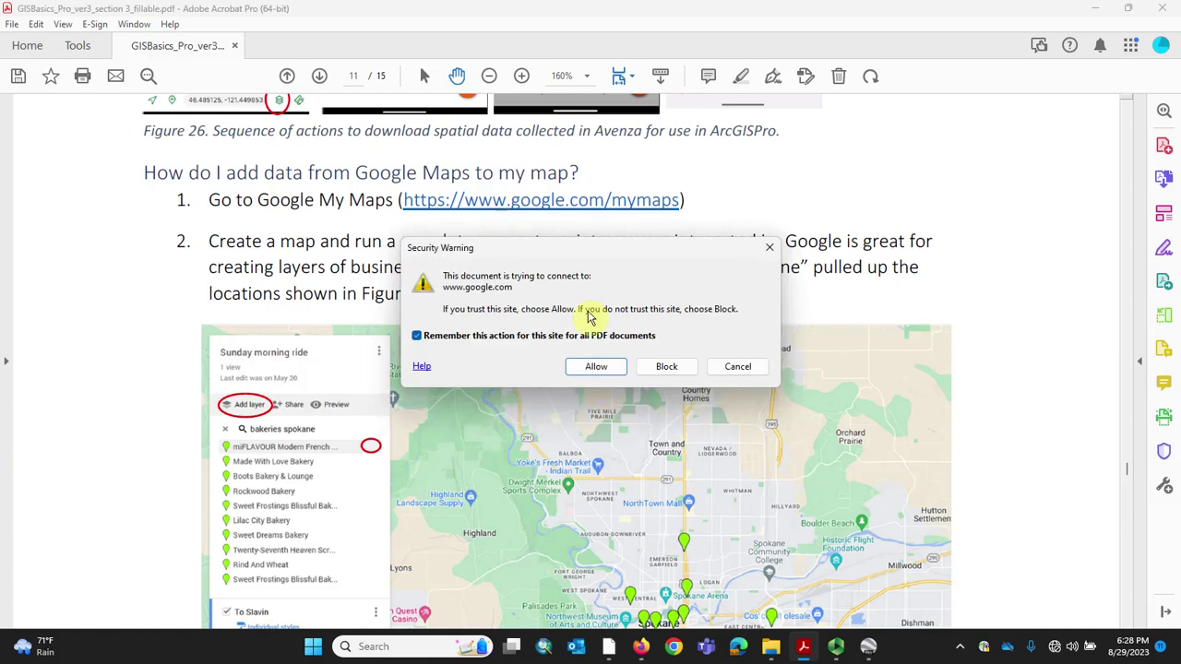
pyautogui.click(600, 367)
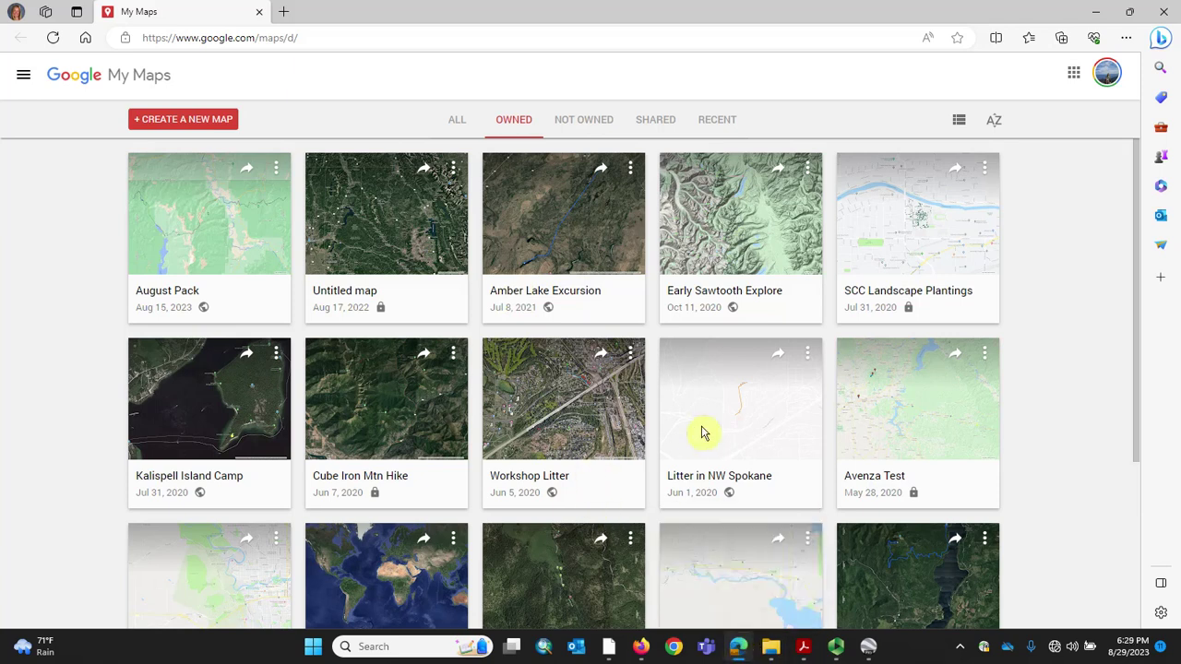
# Browse the list of owned maps in Google My Maps and check which Google account is signed in.
pyautogui.scroll(-9, 781, 406)
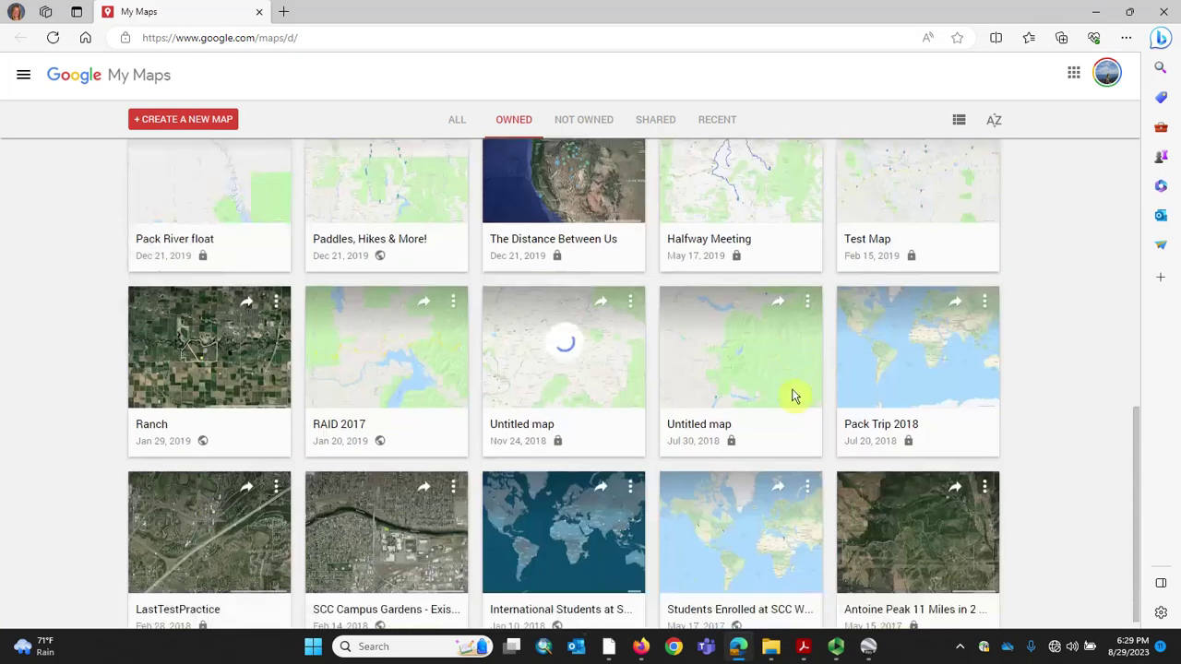
pyautogui.scroll(9, 798, 399)
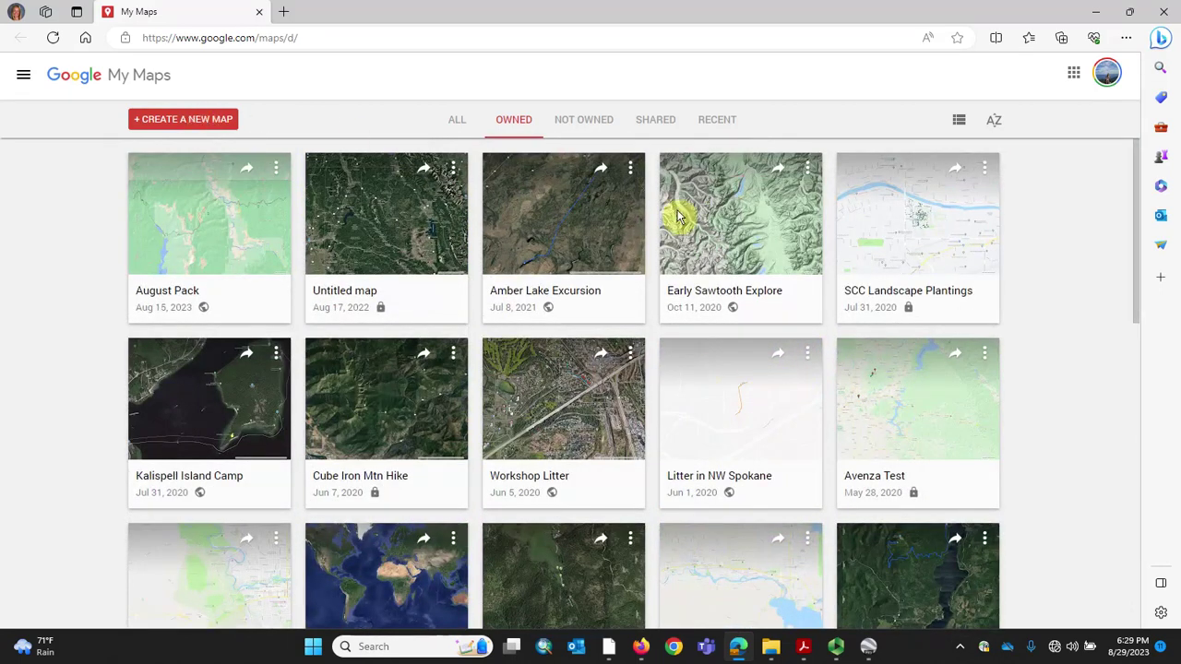
pyautogui.click(1108, 78)
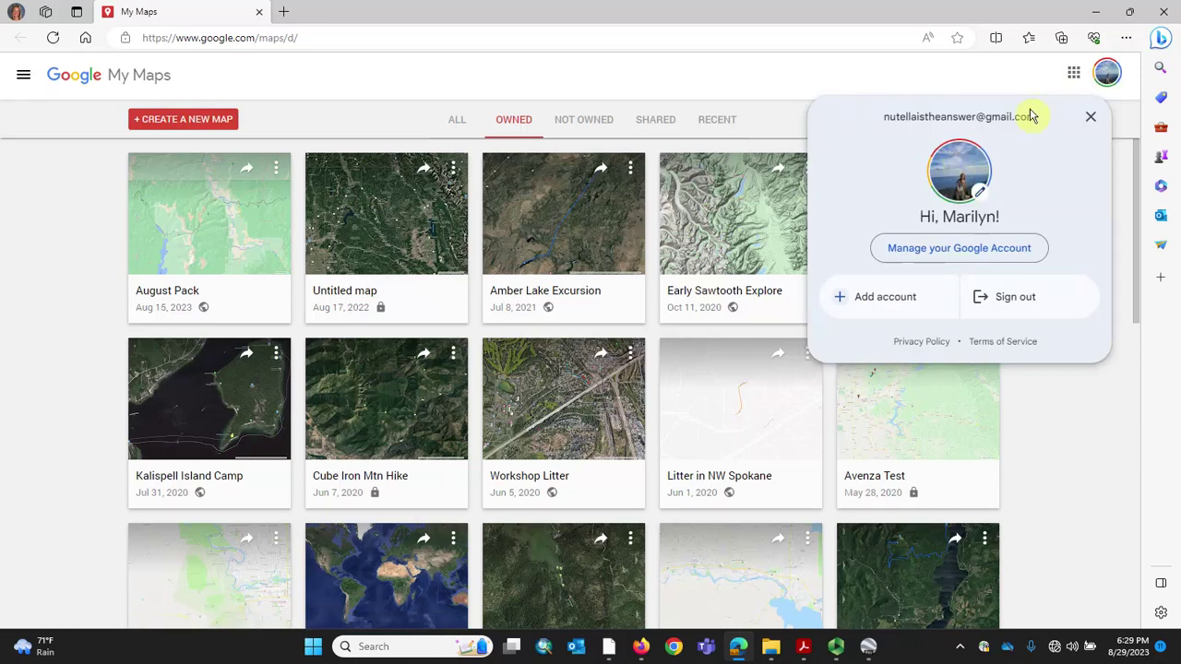
pyautogui.click(1092, 120)
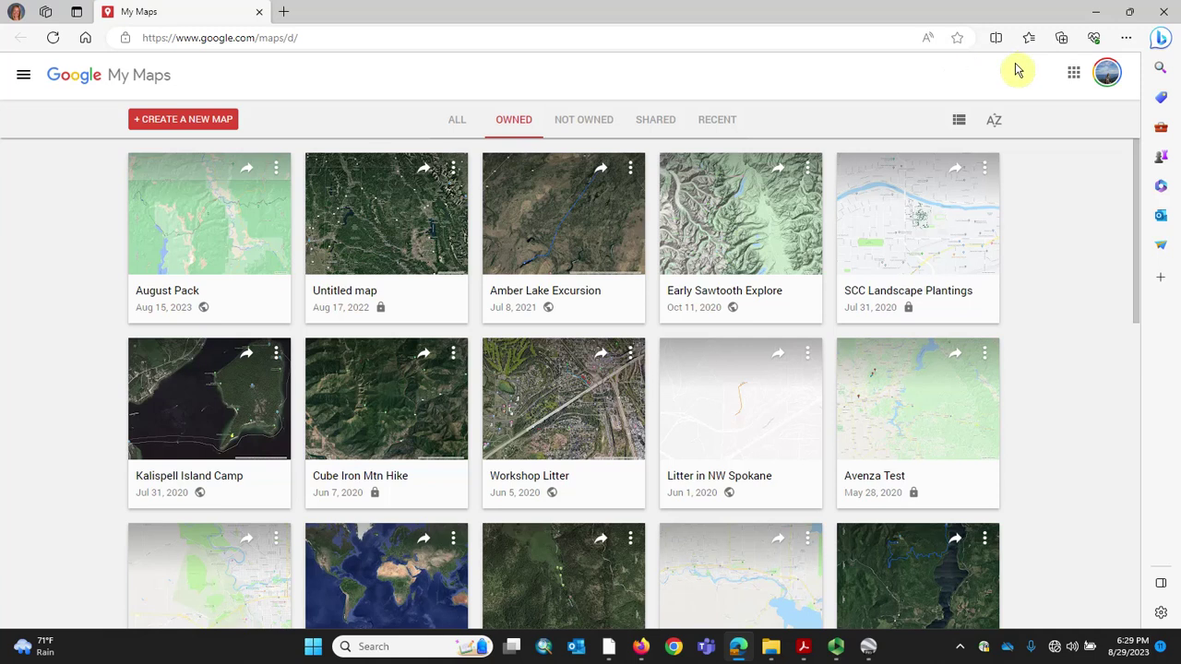
# Create a new map in Google My Maps and title it "Sunday Ride".
pyautogui.click(191, 120)
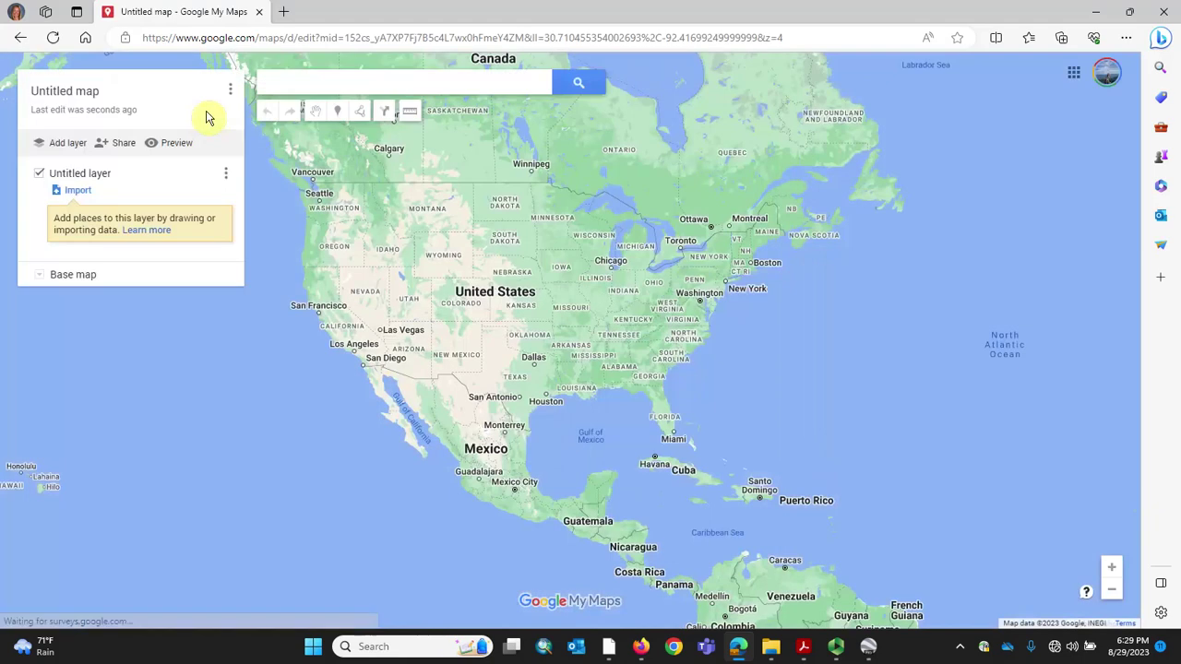
pyautogui.click(73, 93)
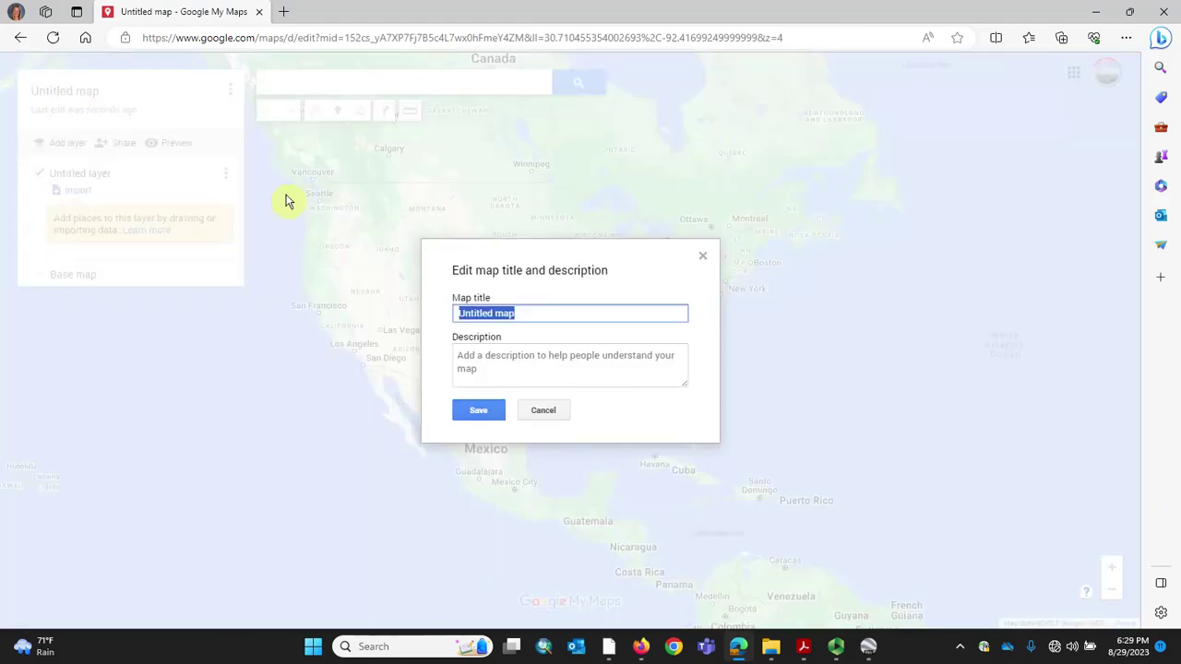
pyautogui.write('Sunday Ride')
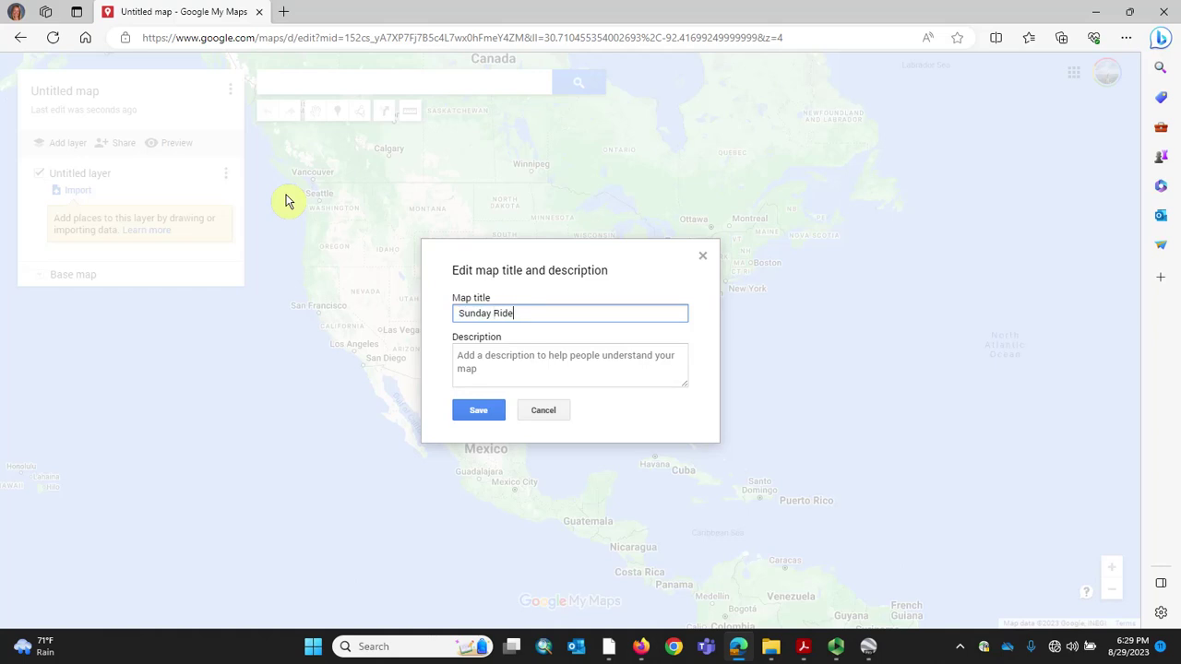
pyautogui.click(488, 418)
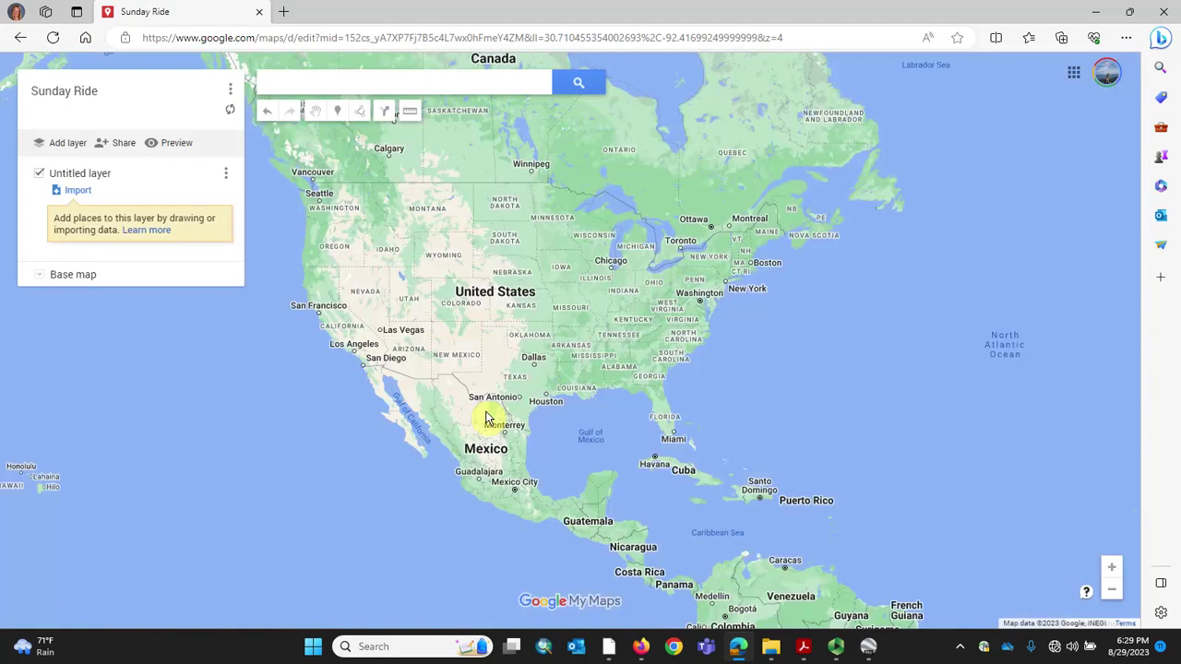
# Search the Sunday Ride map for "spokane bakeries" and dismiss the details of the first result.
pyautogui.scroll(1, 397, 279)
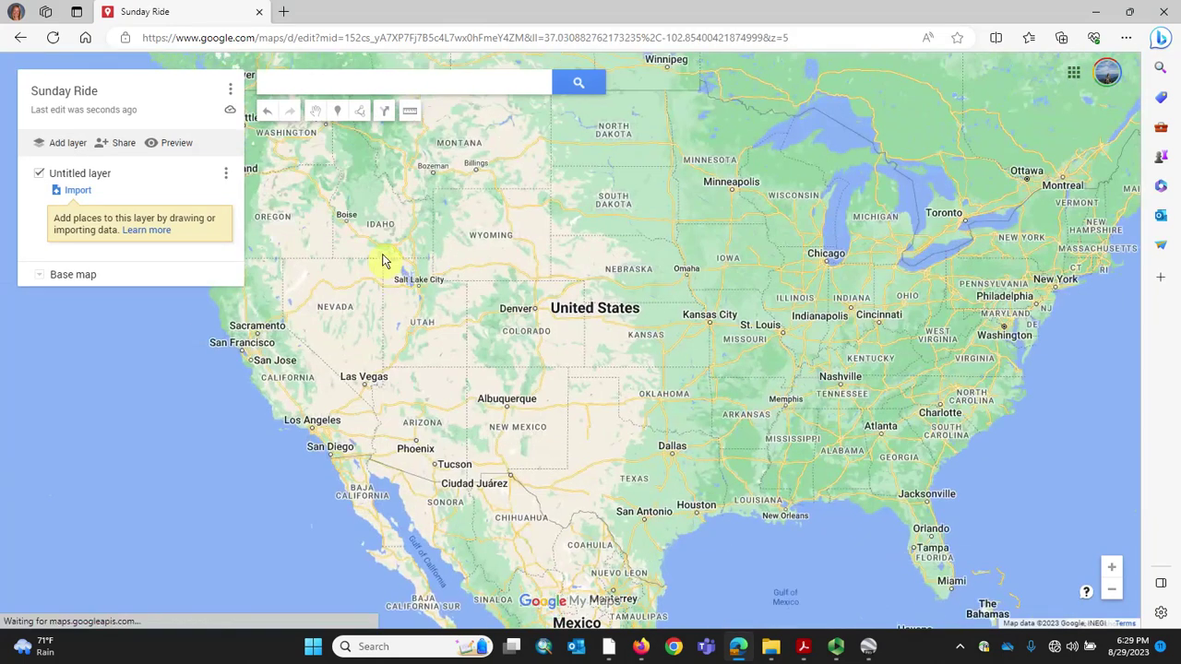
pyautogui.moveTo(382, 258); pyautogui.dragTo(594, 507)
pyautogui.scroll(1, 542, 407)
pyautogui.moveTo(534, 364); pyautogui.dragTo(527, 396)
pyautogui.scroll(1, 531, 470)
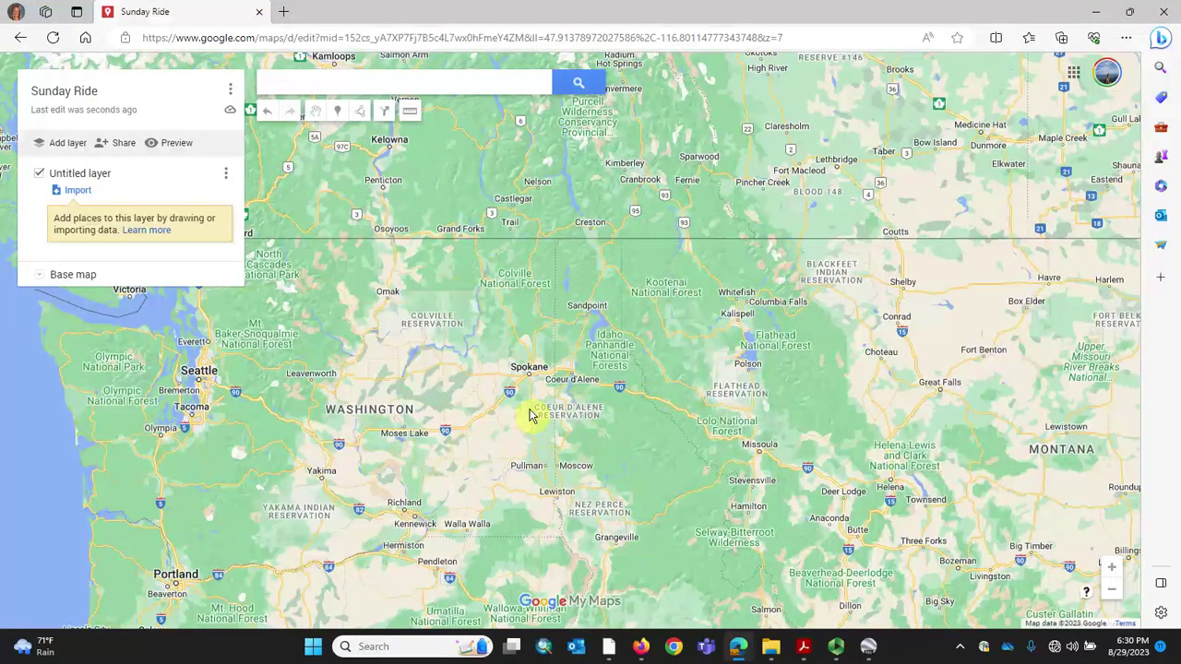
pyautogui.scroll(2, 531, 415)
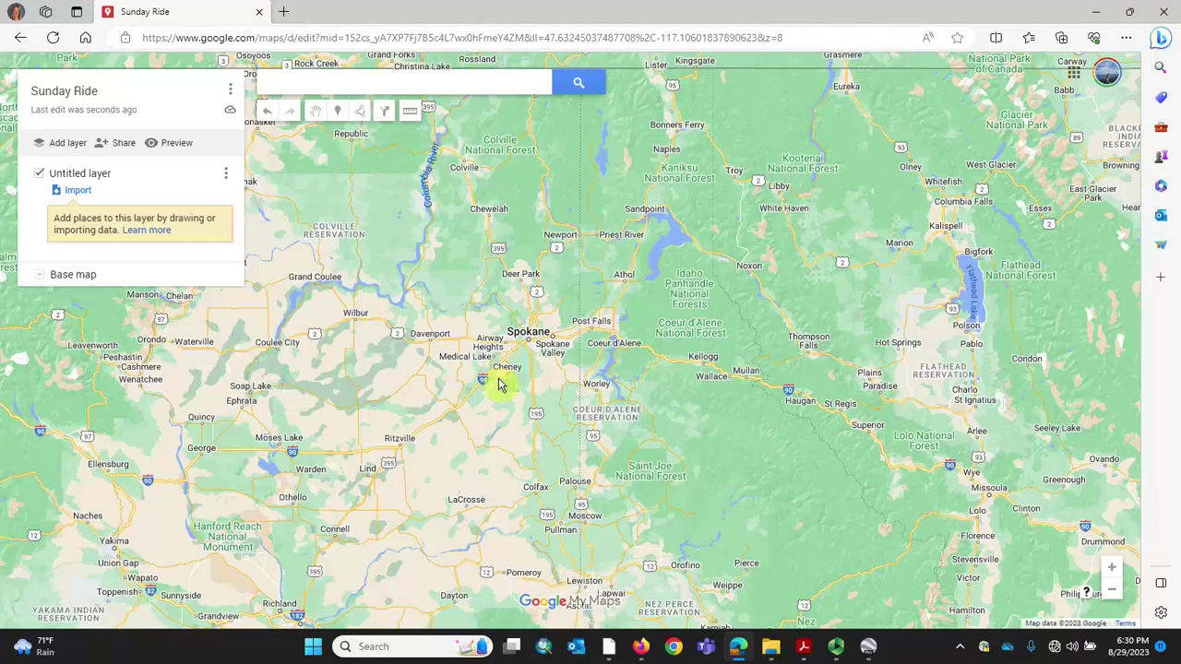
pyautogui.click(297, 88)
pyautogui.write('spo')
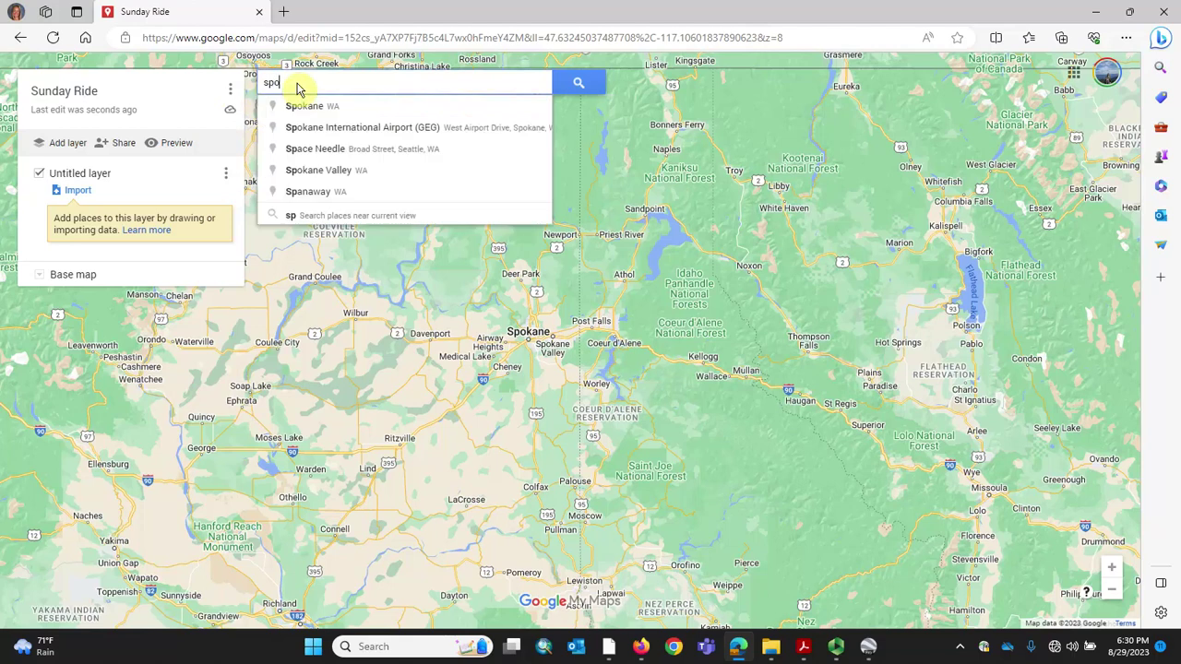
pyautogui.write('kane bakeries')
pyautogui.press('Return')
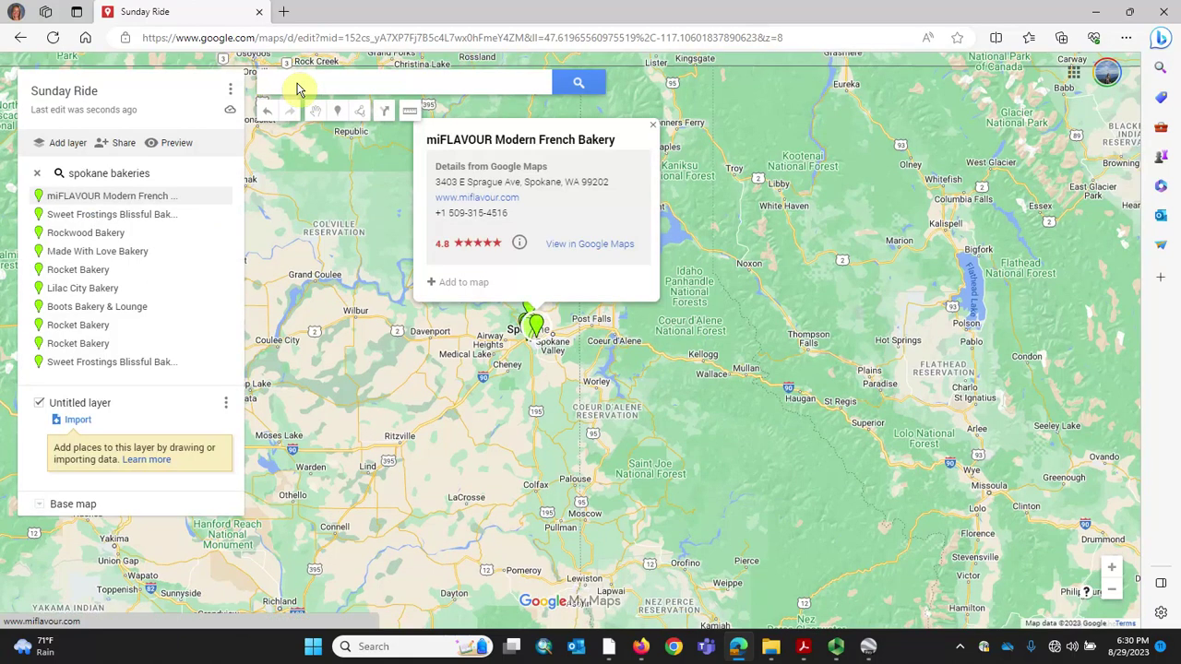
pyautogui.click(652, 124)
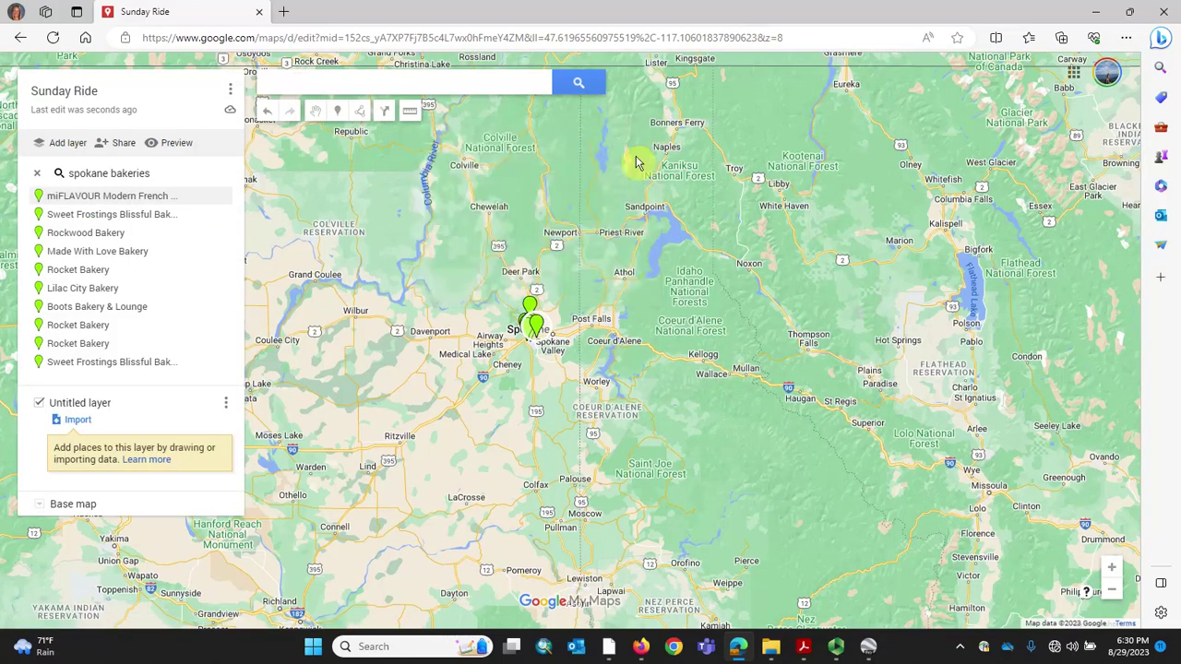
# Rename the map's untitled layer as "Bakeries".
pyautogui.scroll(4, 539, 346)
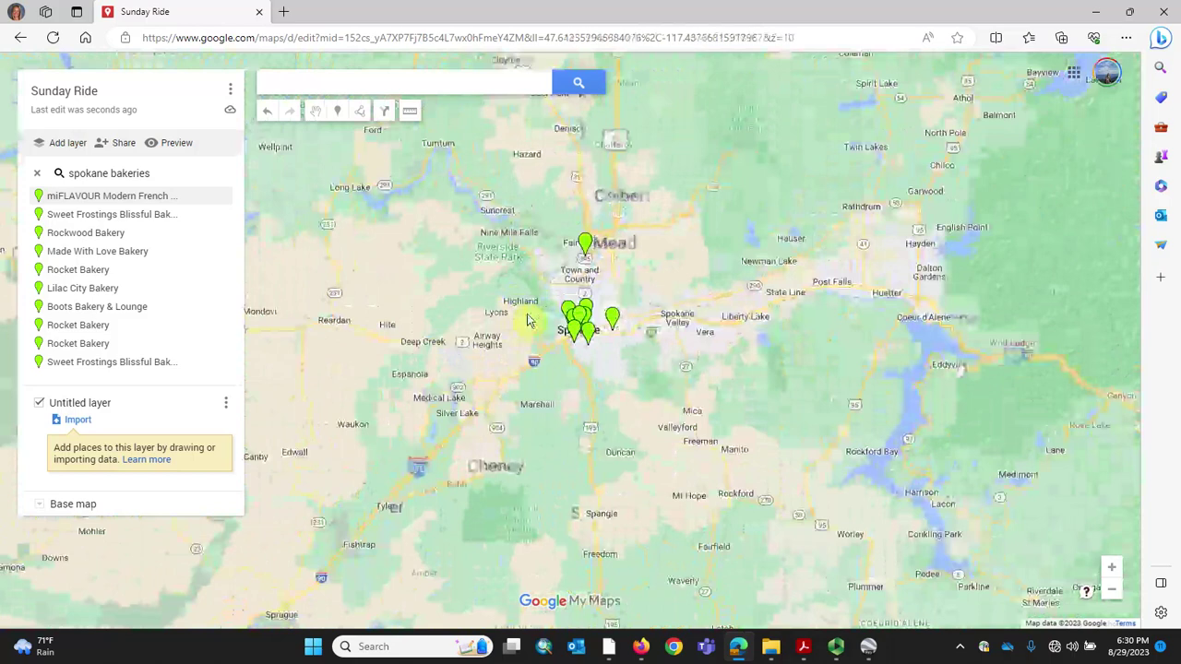
pyautogui.scroll(4, 538, 316)
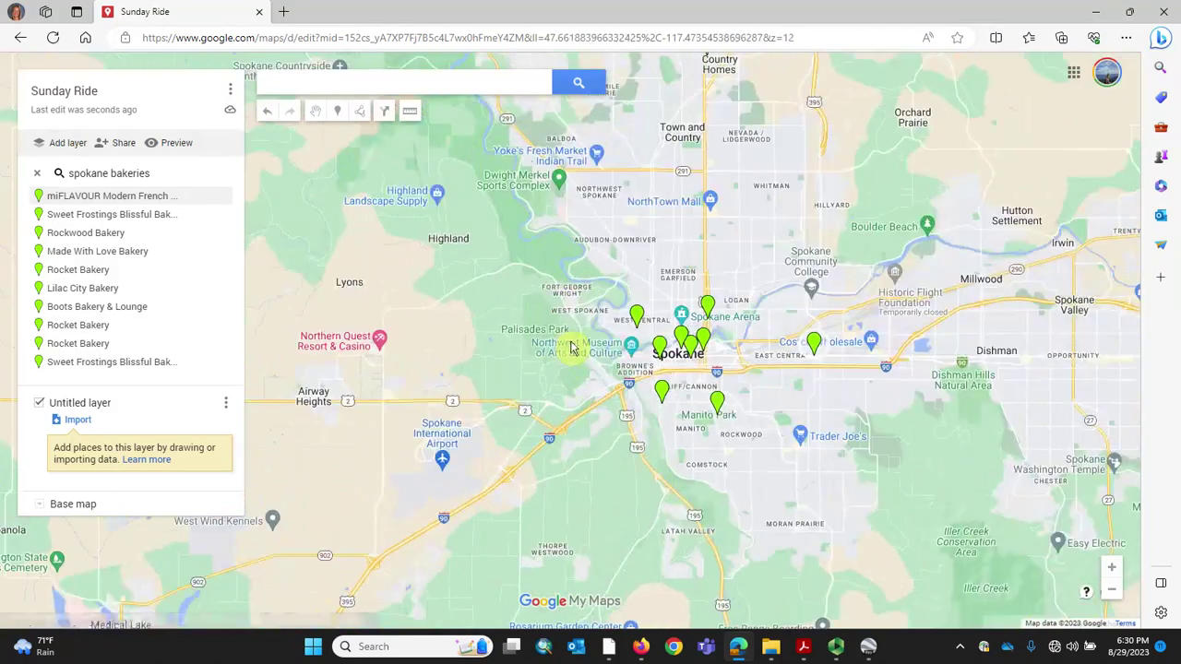
pyautogui.moveTo(535, 380); pyautogui.dragTo(487, 443)
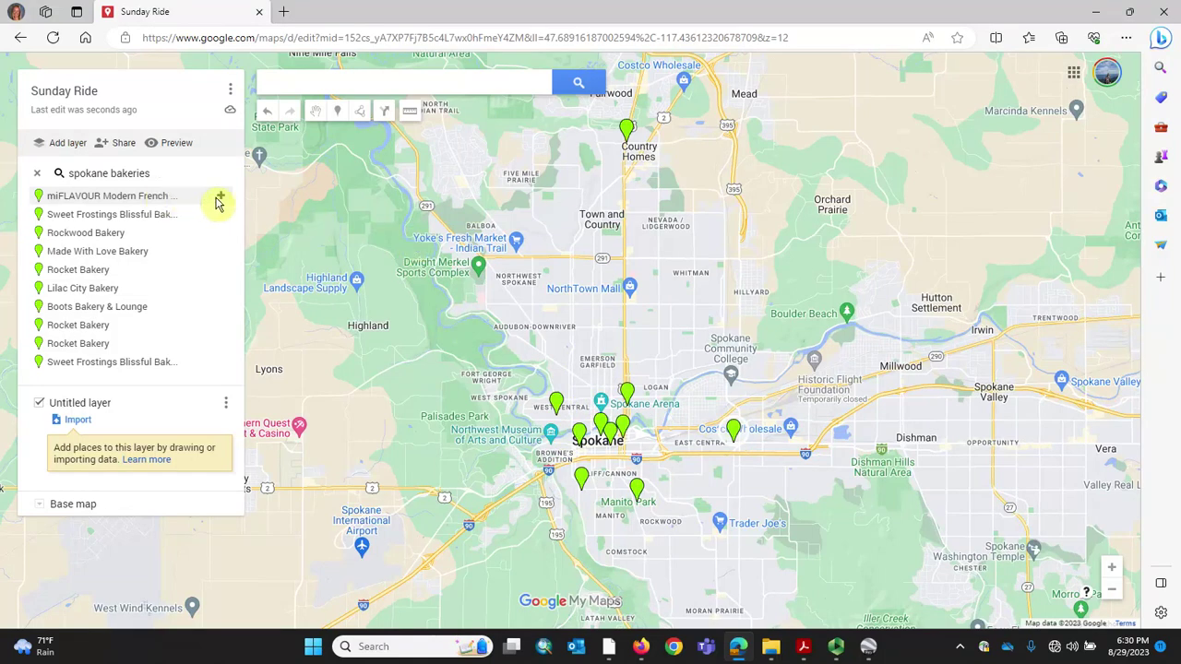
pyautogui.click(370, 88)
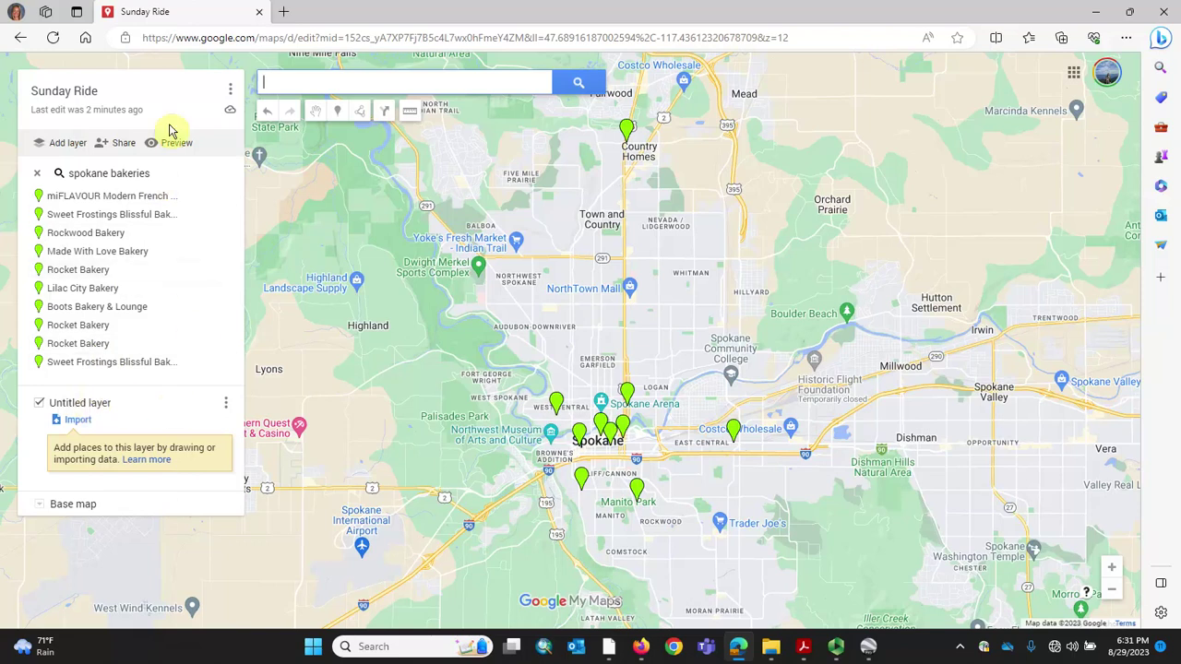
pyautogui.click(106, 406)
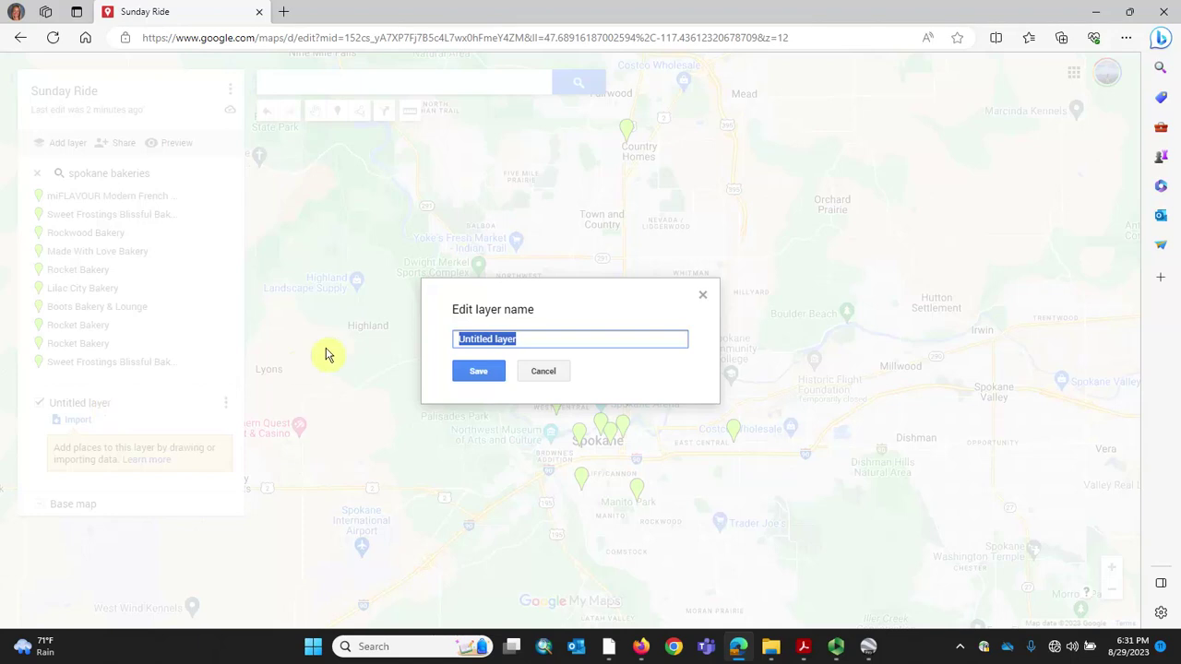
pyautogui.write('Bakeries')
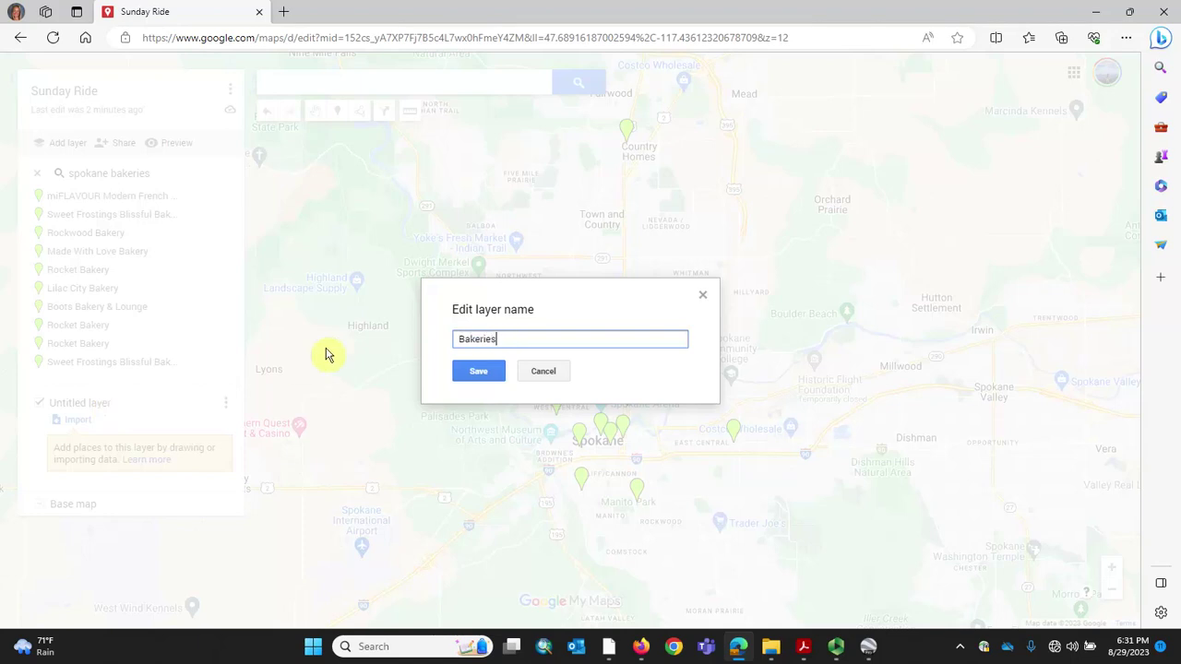
pyautogui.click(471, 374)
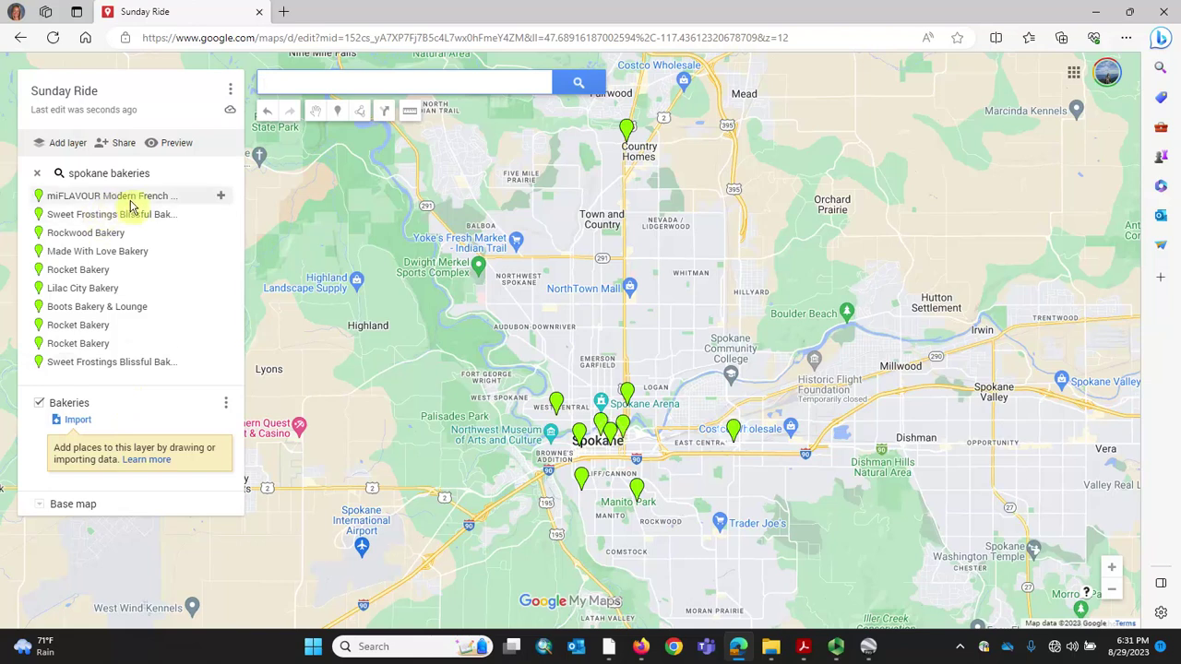
# Add all ten bakeries from the "spokane bakeries" search results to the Bakeries layer.
pyautogui.click(222, 197)
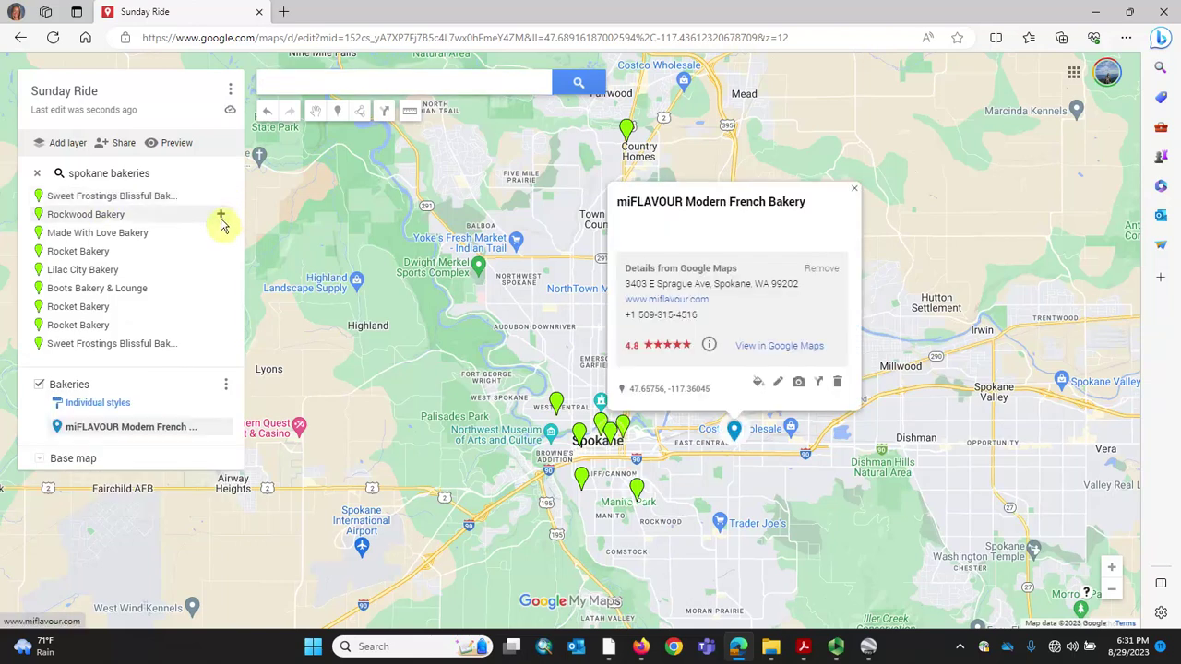
pyautogui.click(222, 197)
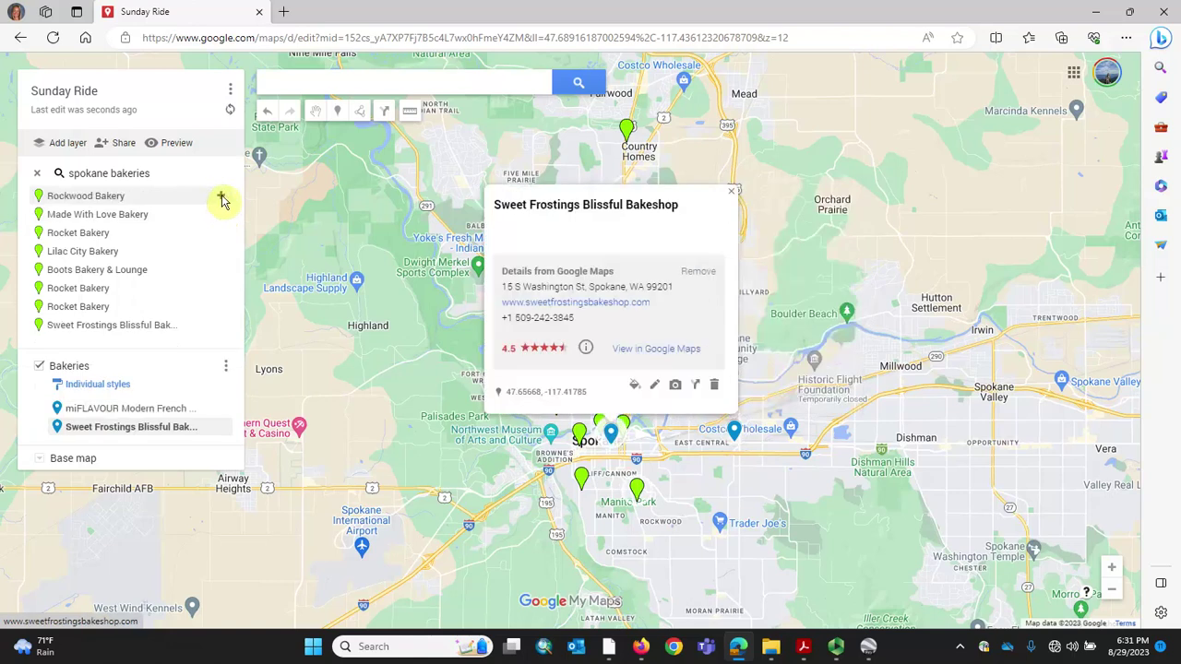
pyautogui.click(222, 199)
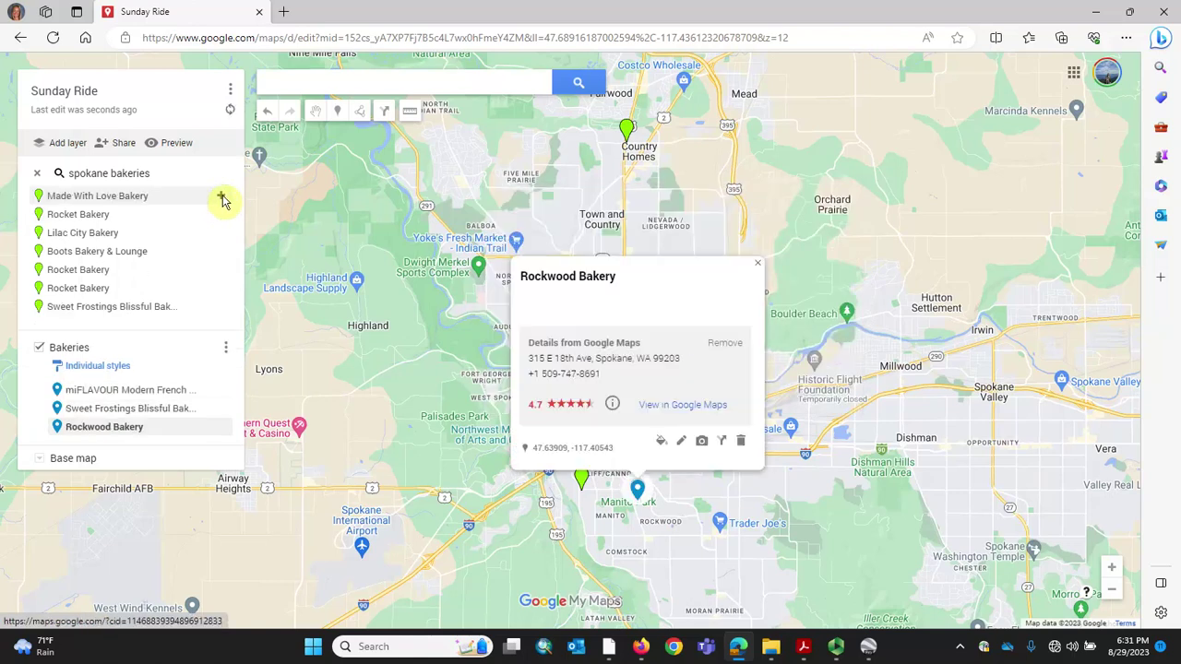
pyautogui.click(223, 199)
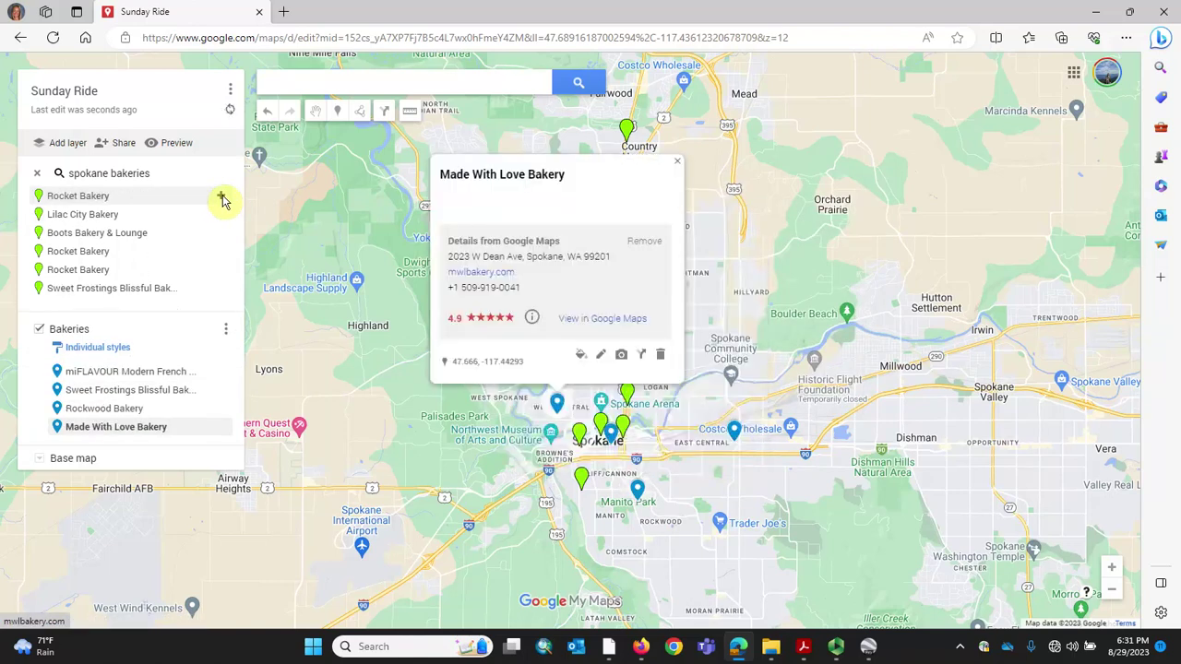
pyautogui.click(222, 199)
pyautogui.click(222, 200)
pyautogui.click(222, 199)
pyautogui.click(222, 199)
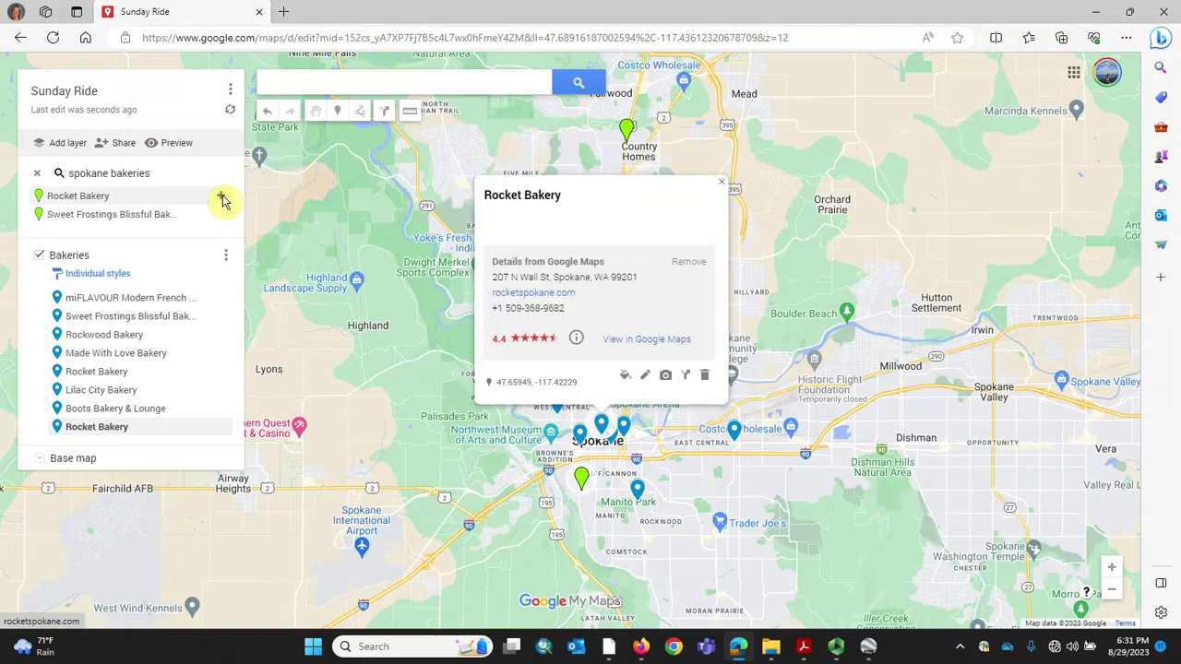
pyautogui.click(222, 200)
pyautogui.click(222, 199)
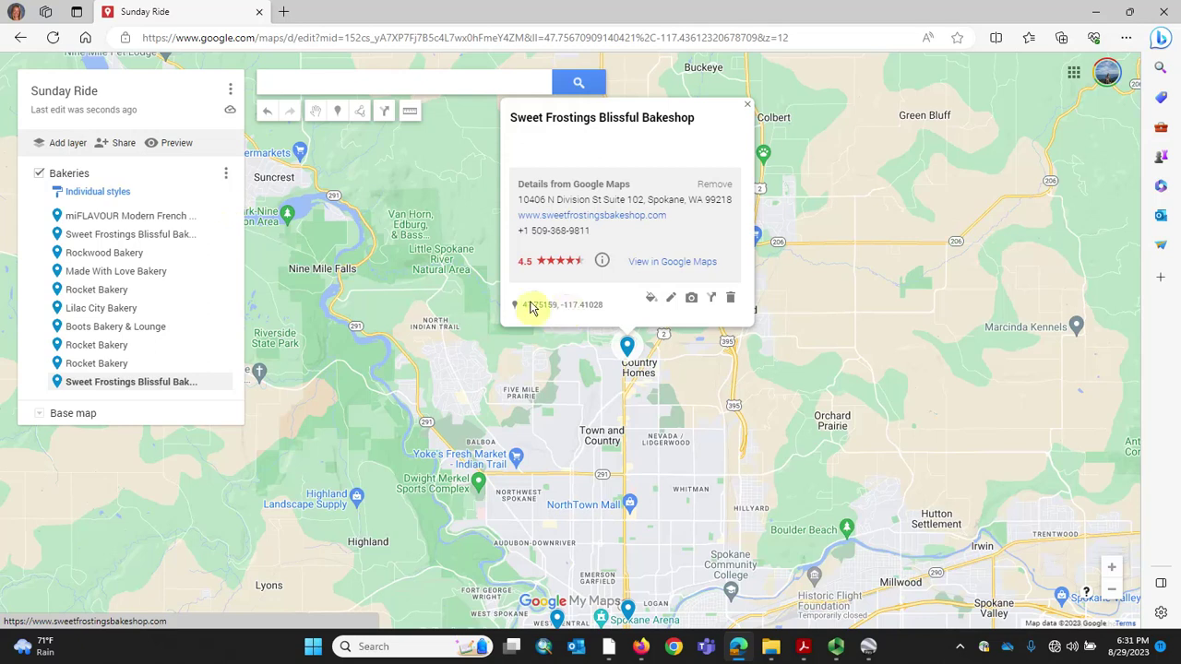
# Delete the northern Sweet Frostings Blissful Bakeshop place, near Country Homes, from the Bakeries layer.
pyautogui.rightClick(131, 384)
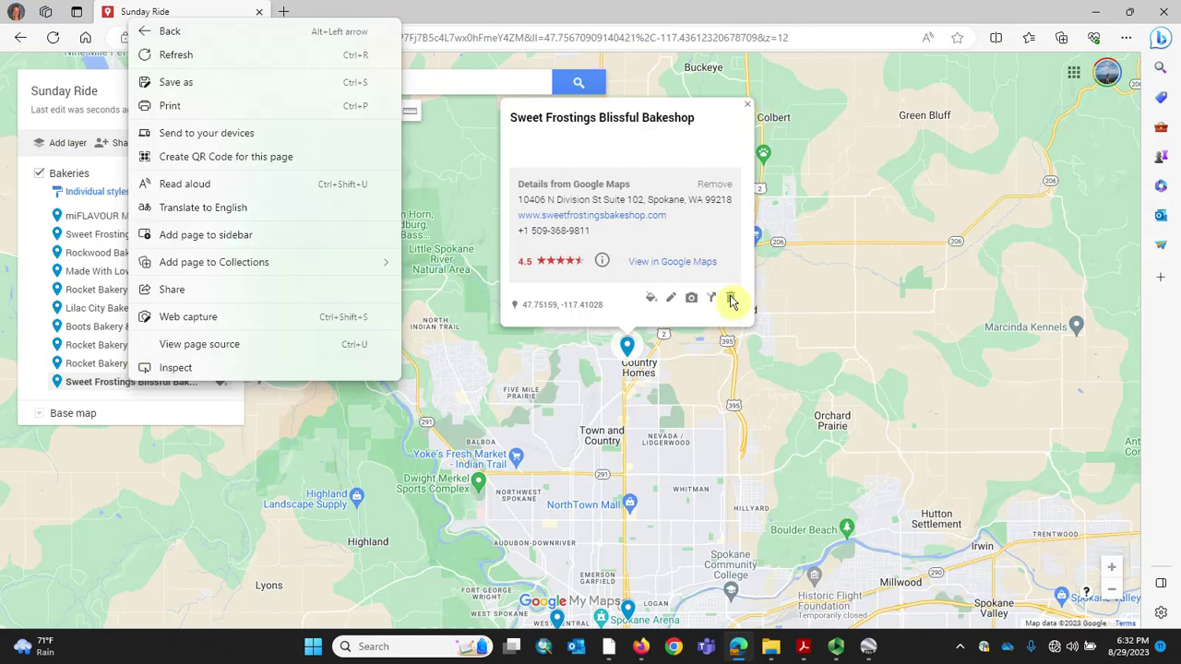
pyautogui.click(731, 300)
pyautogui.click(731, 300)
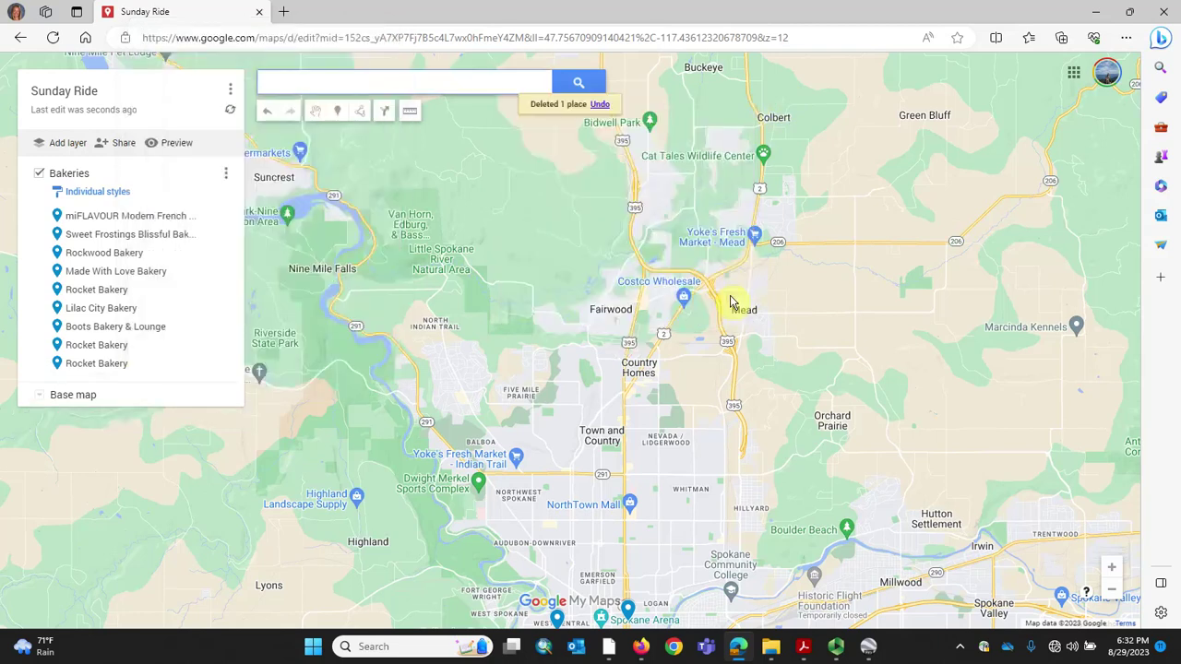
# Examine the bakery markers around central Spokane and the place details of miFLAVOUR Modern French Bakery.
pyautogui.scroll(-2, 730, 396)
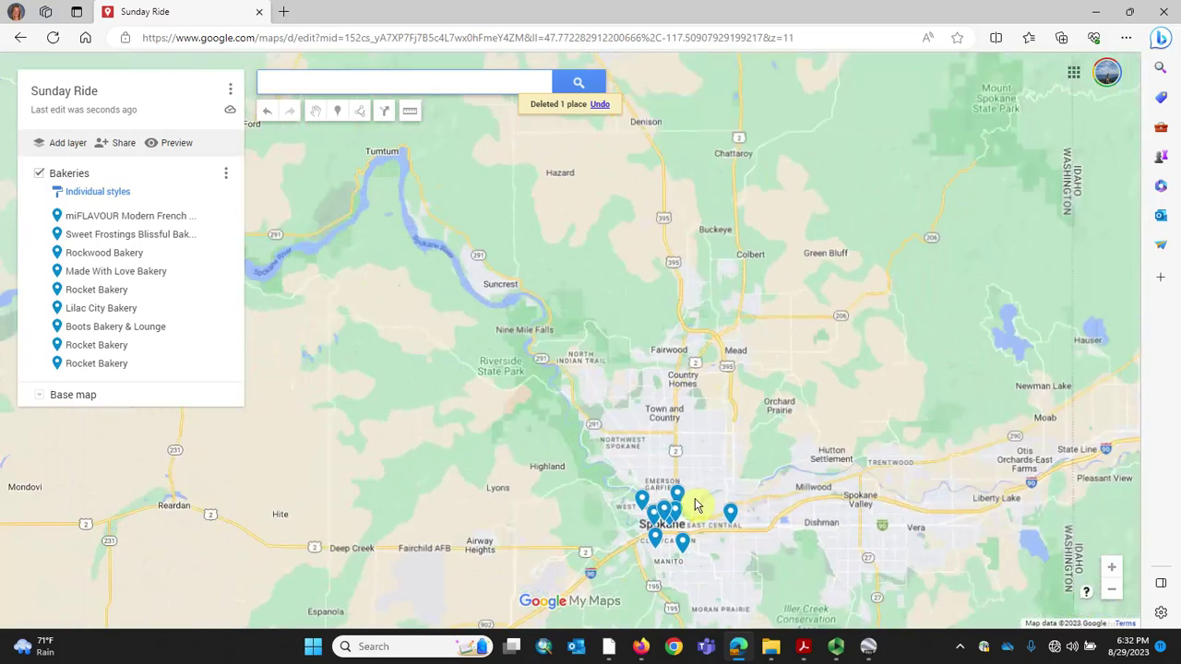
pyautogui.scroll(4, 696, 443)
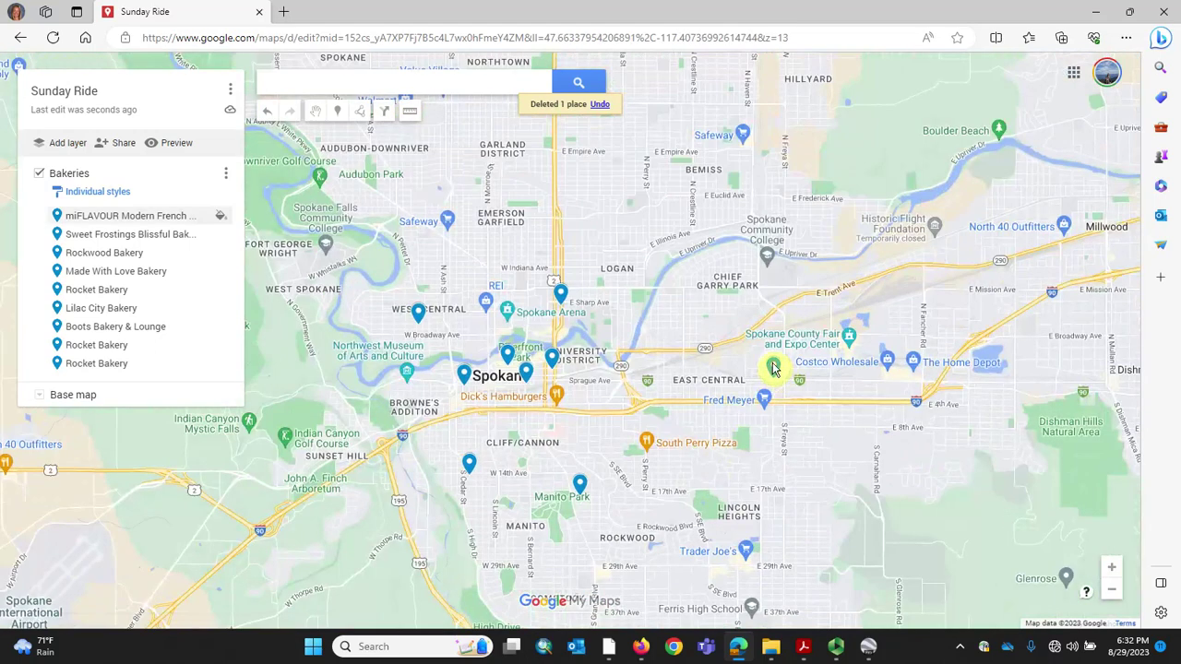
pyautogui.click(773, 368)
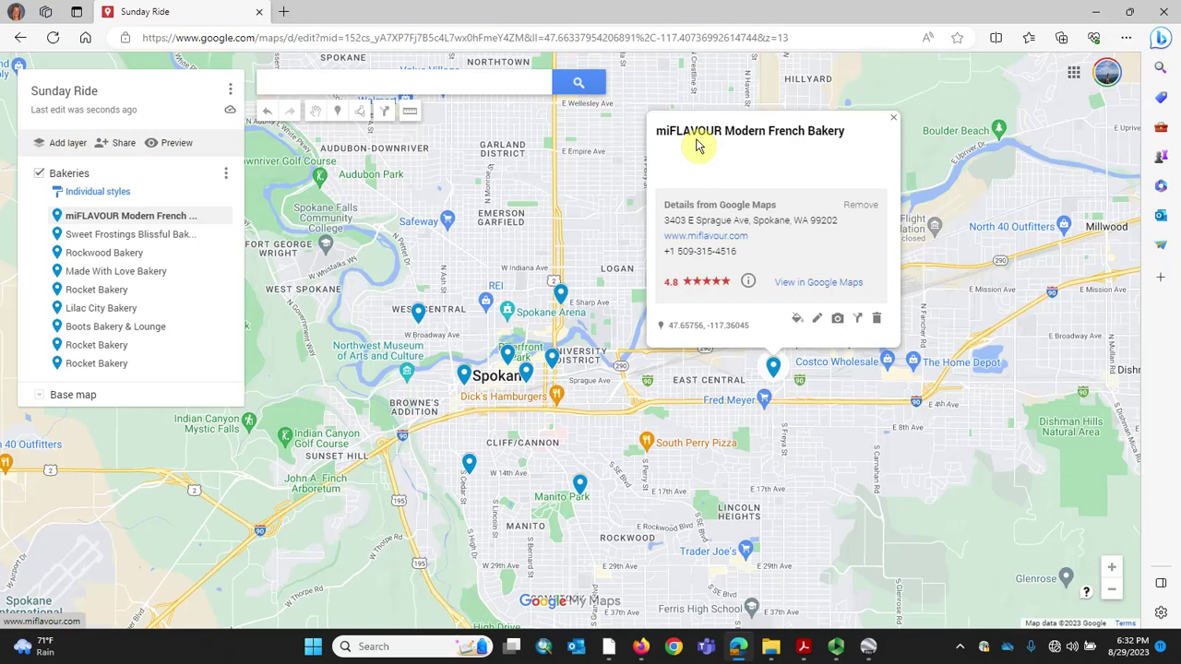
pyautogui.click(893, 123)
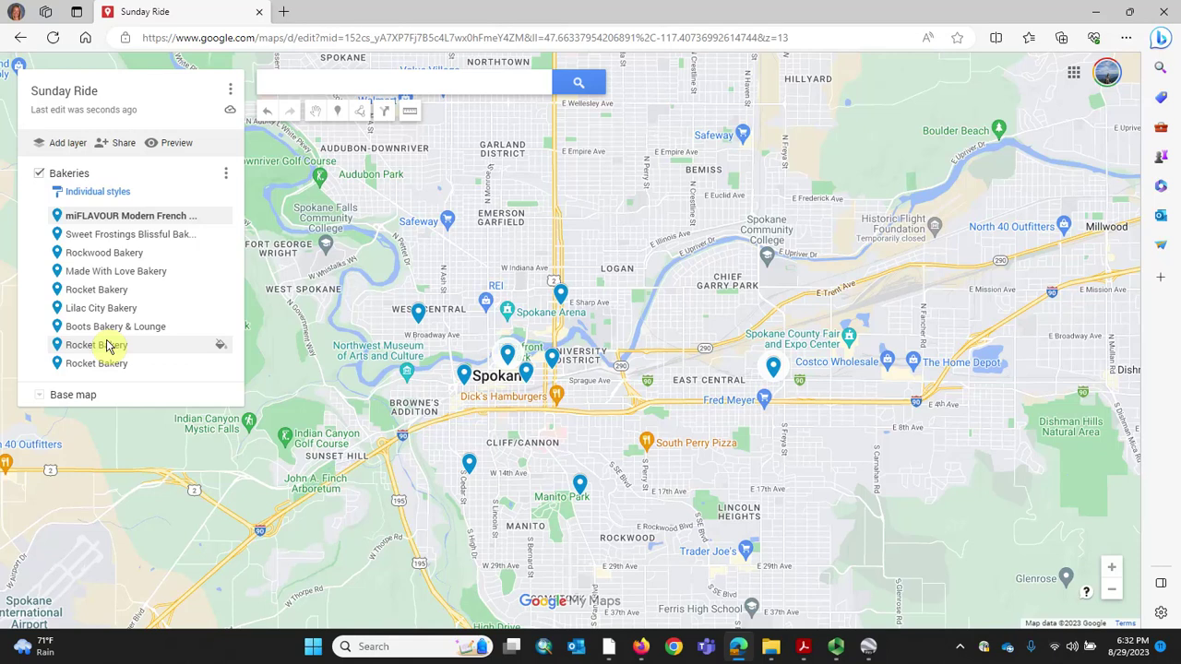
# Export the Bakeries layer in KMZ format and download the file.
pyautogui.click(229, 179)
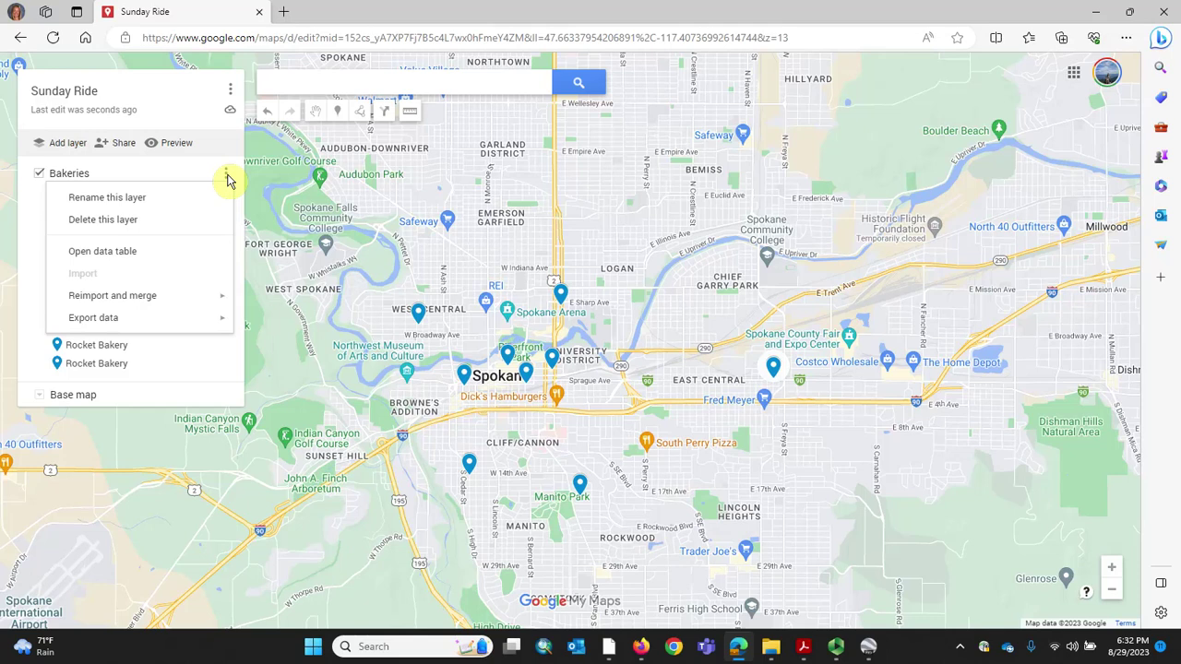
pyautogui.moveTo(137, 326)
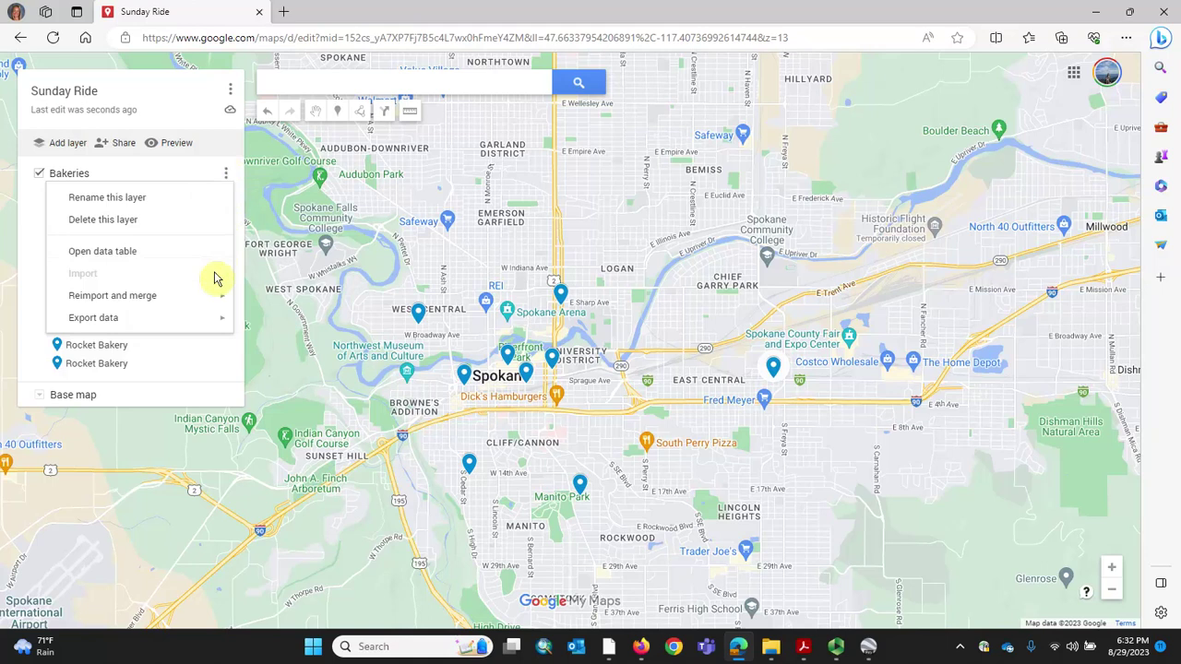
pyautogui.moveTo(214, 331)
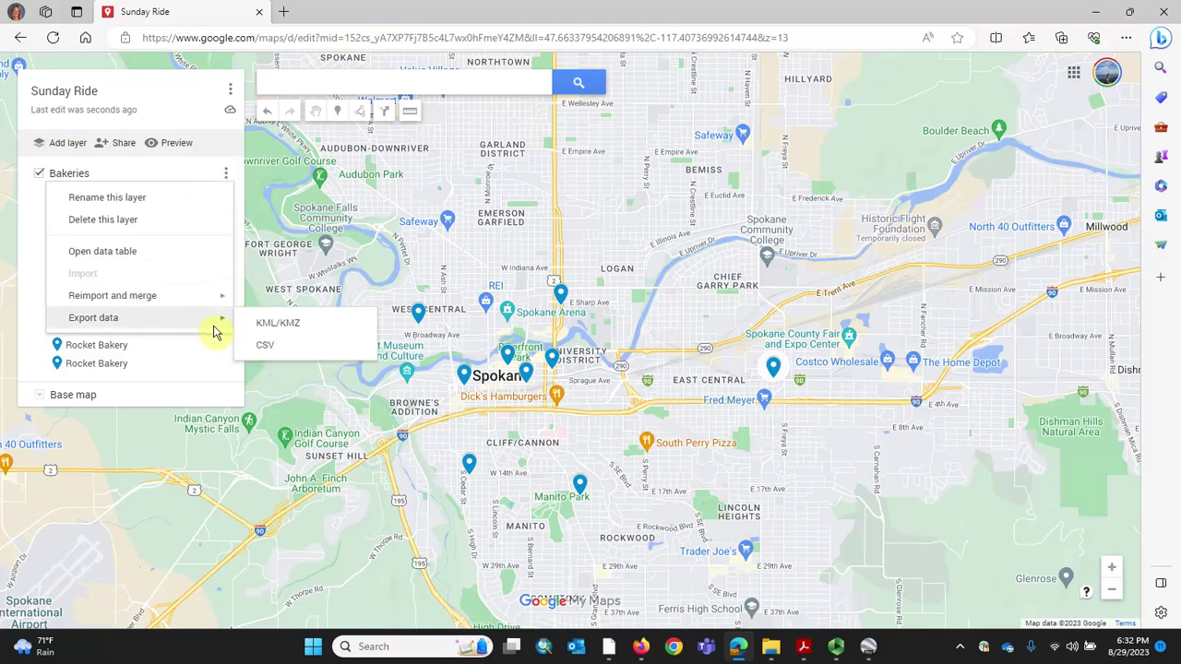
pyautogui.click(279, 328)
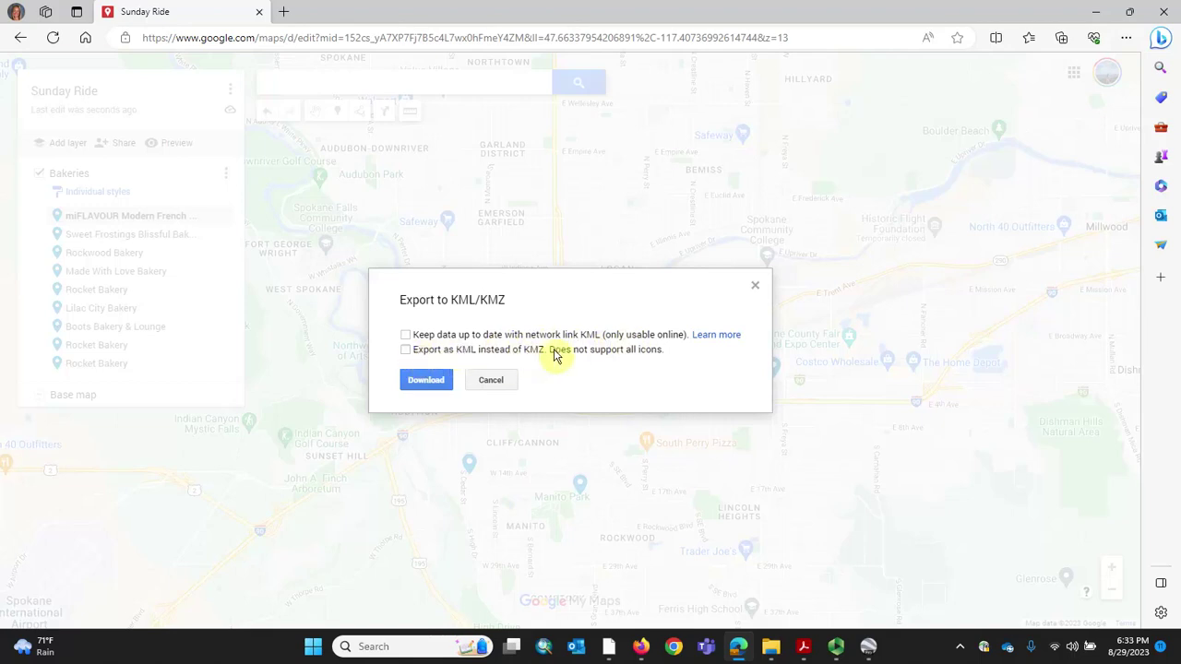
pyautogui.click(426, 381)
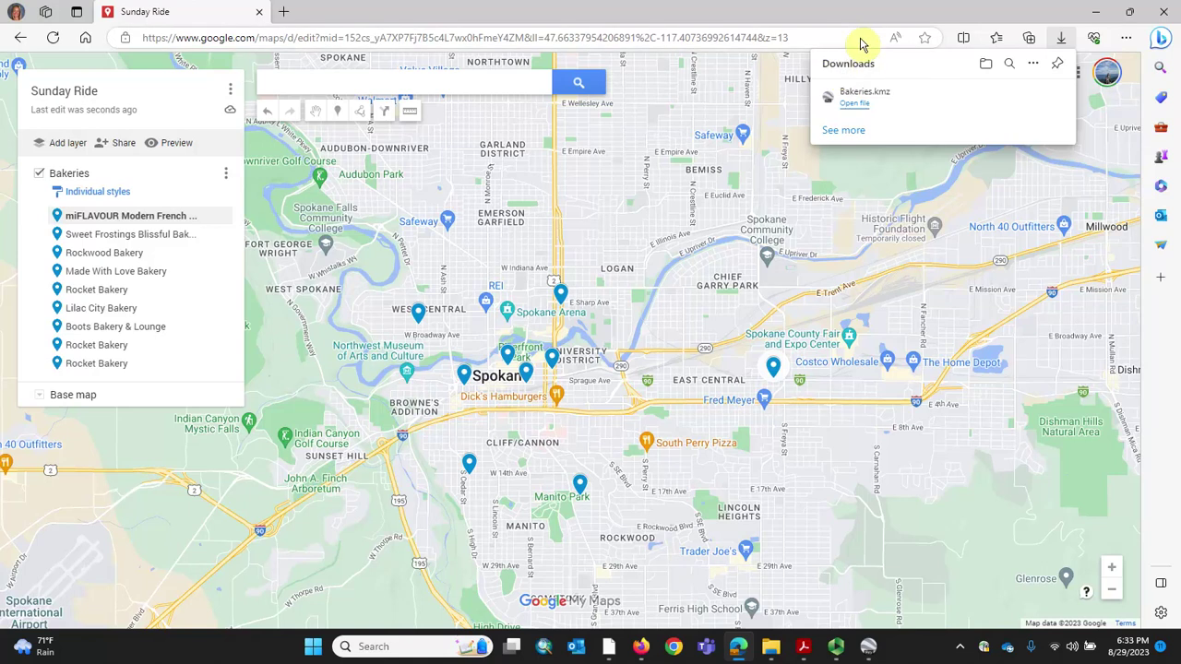
# Move the downloaded Bakeries.kmz from the Downloads folder into the Section3_AddingData folder.
pyautogui.moveTo(1004, 99)
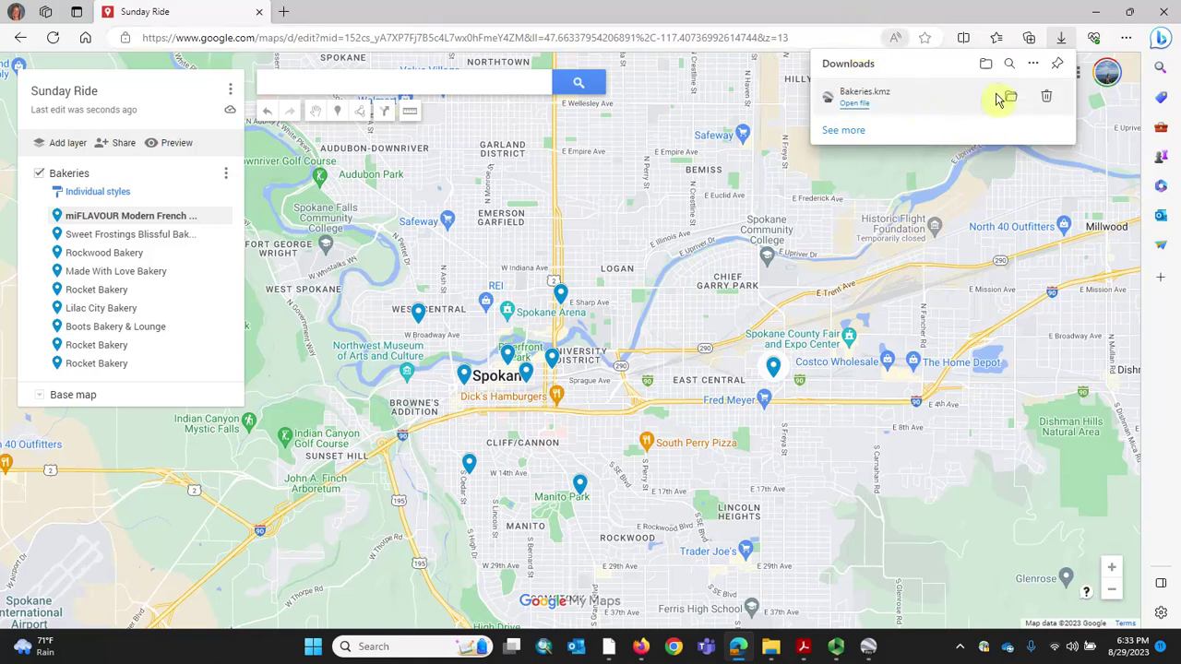
pyautogui.click(1011, 99)
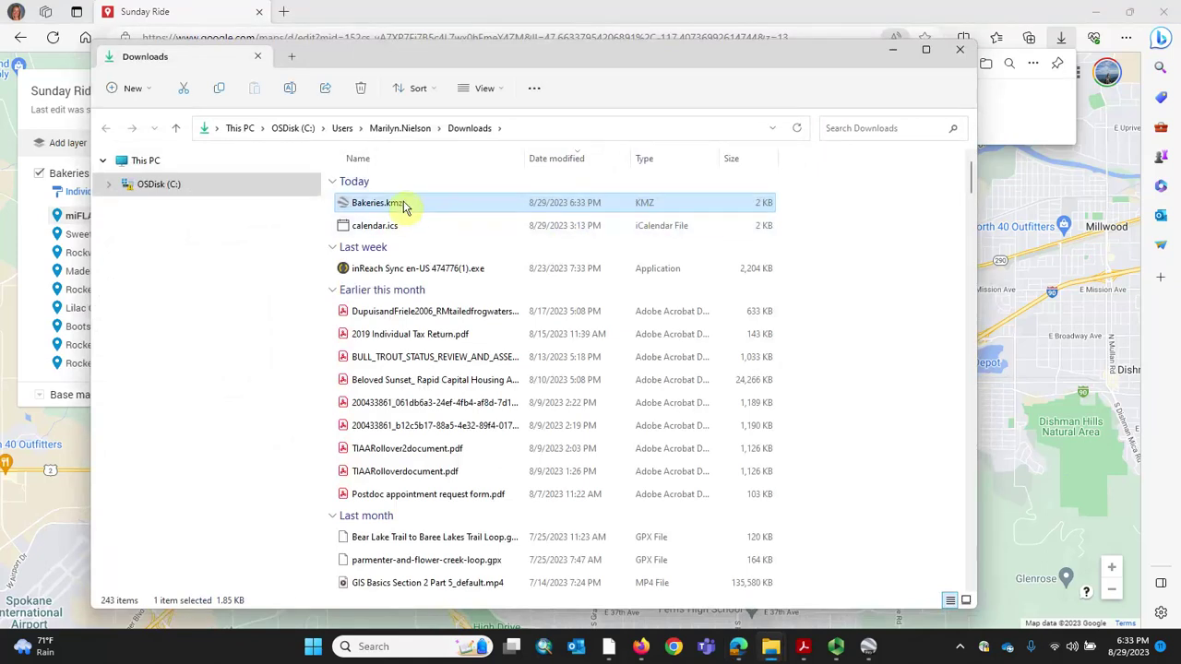
pyautogui.rightClick(406, 207)
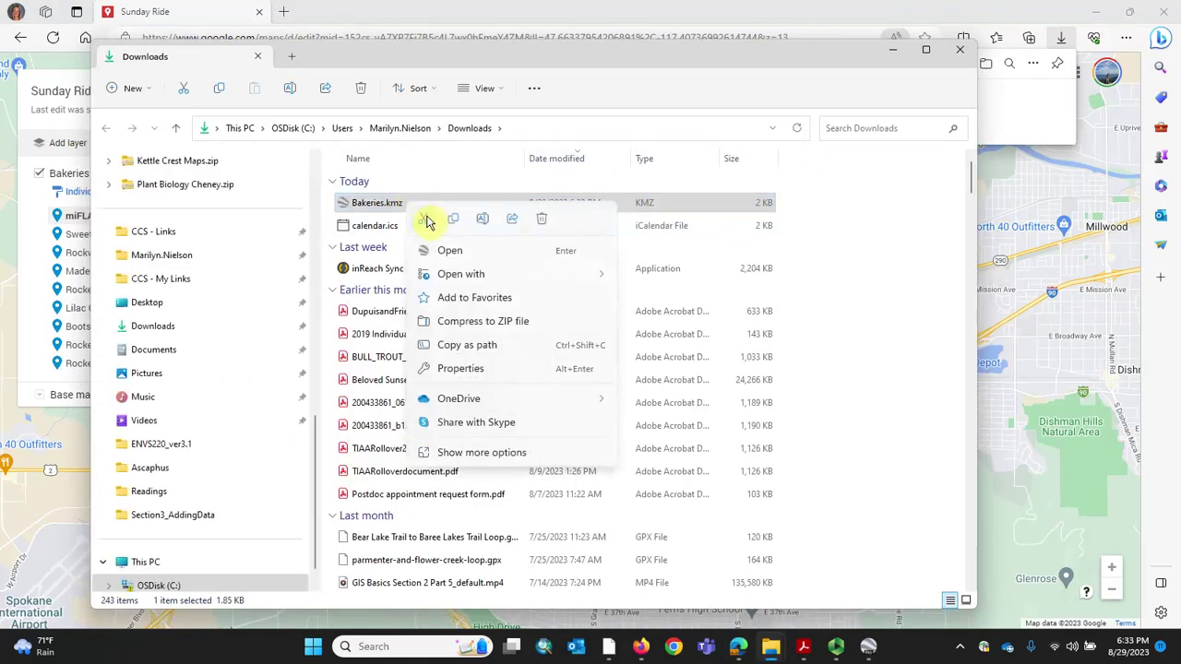
pyautogui.press('Escape')
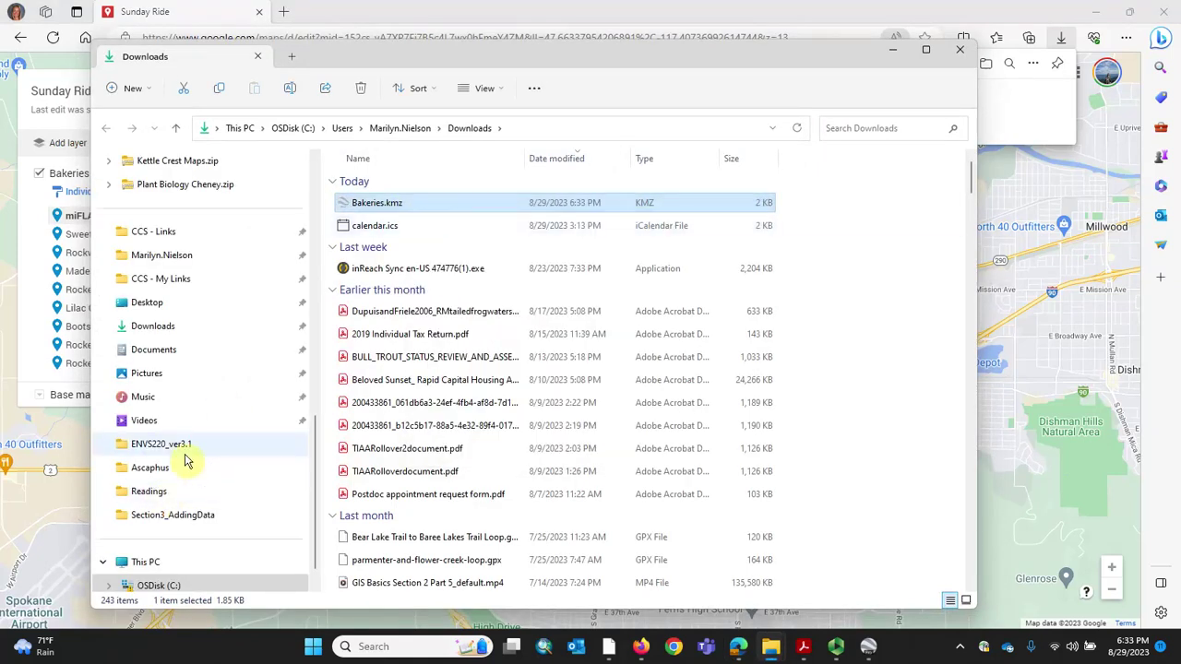
pyautogui.scroll(-1, 179, 482)
pyautogui.scroll(2, 263, 453)
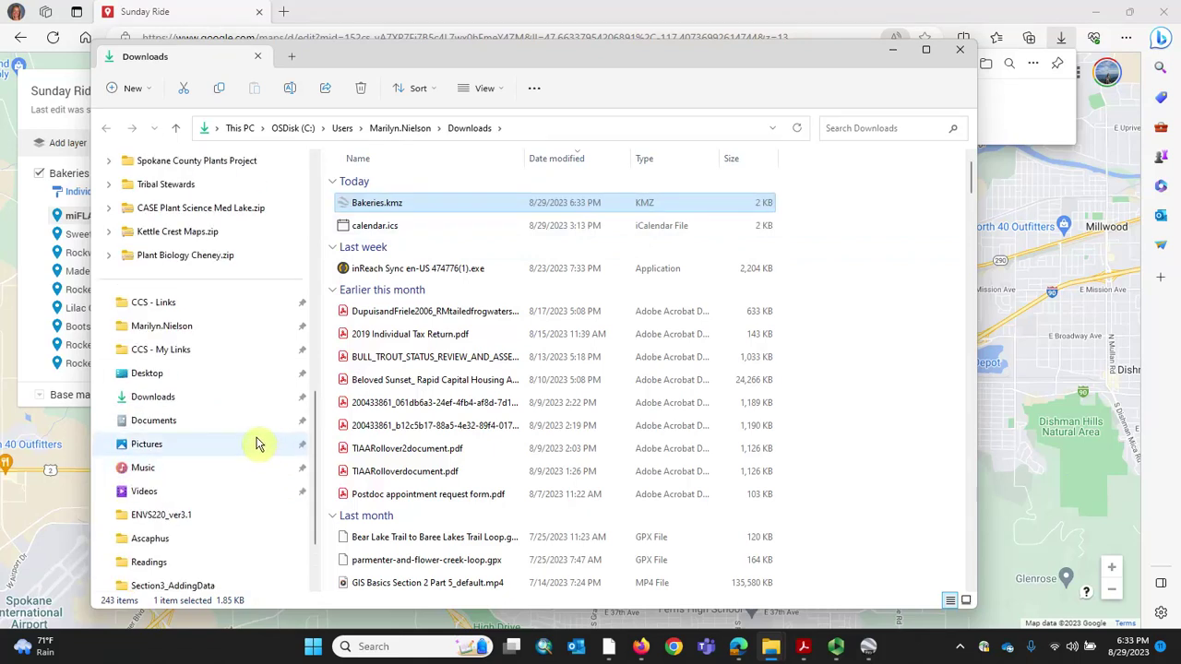
pyautogui.scroll(-1, 249, 441)
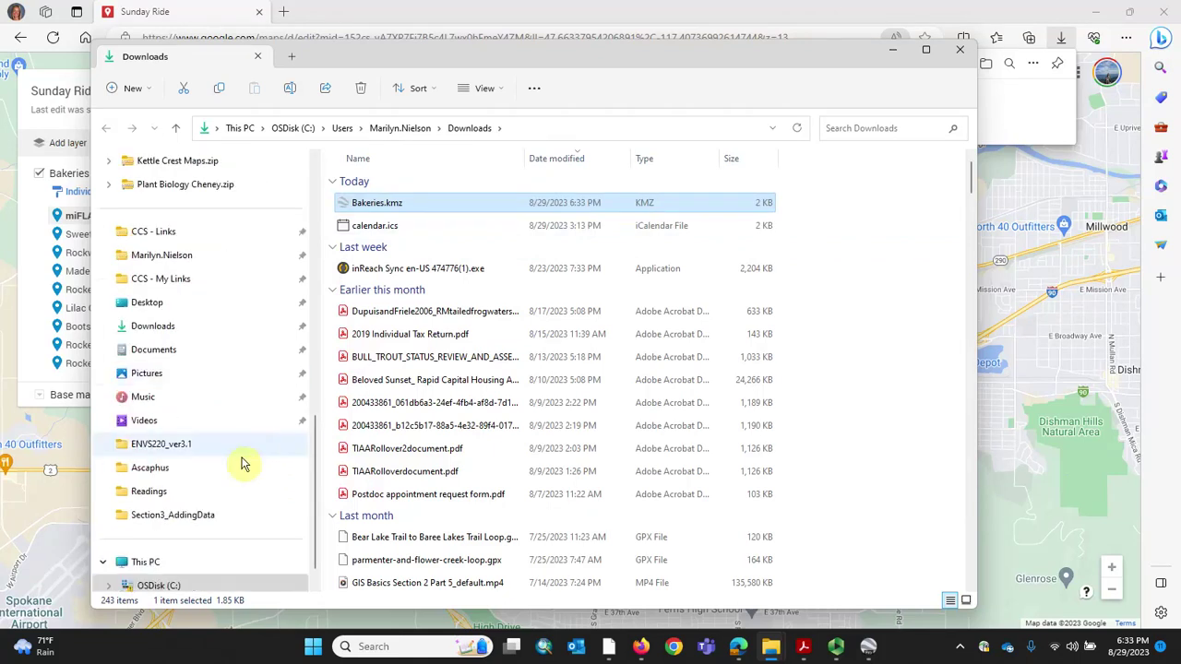
pyautogui.click(199, 522)
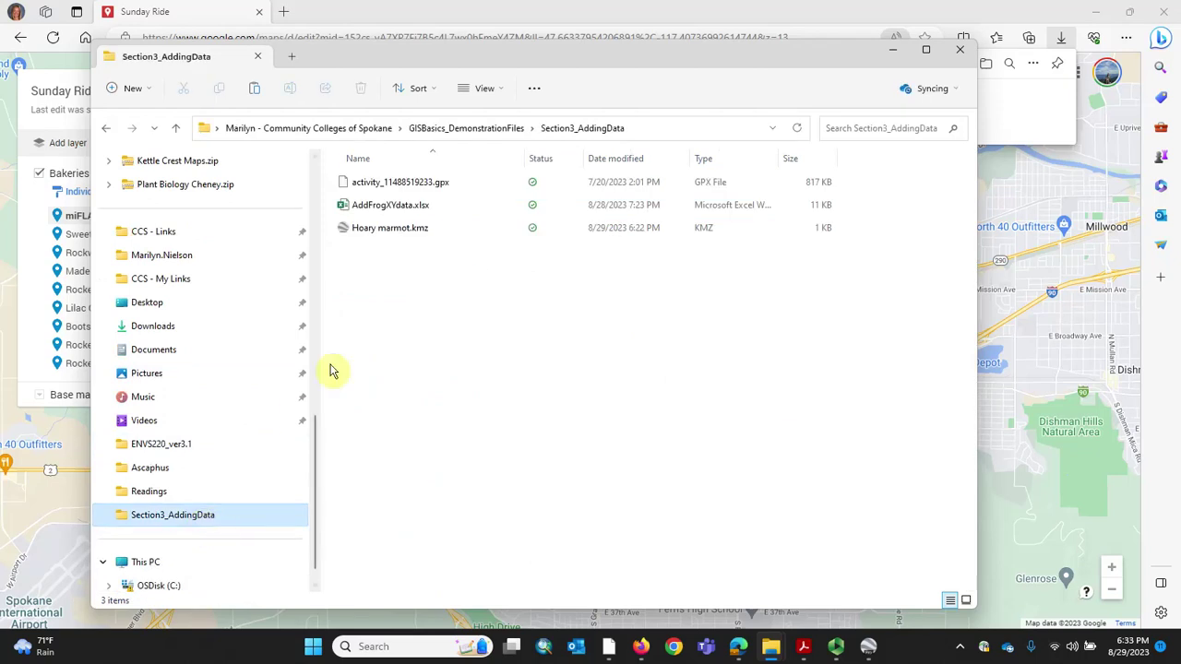
pyautogui.rightClick(416, 269)
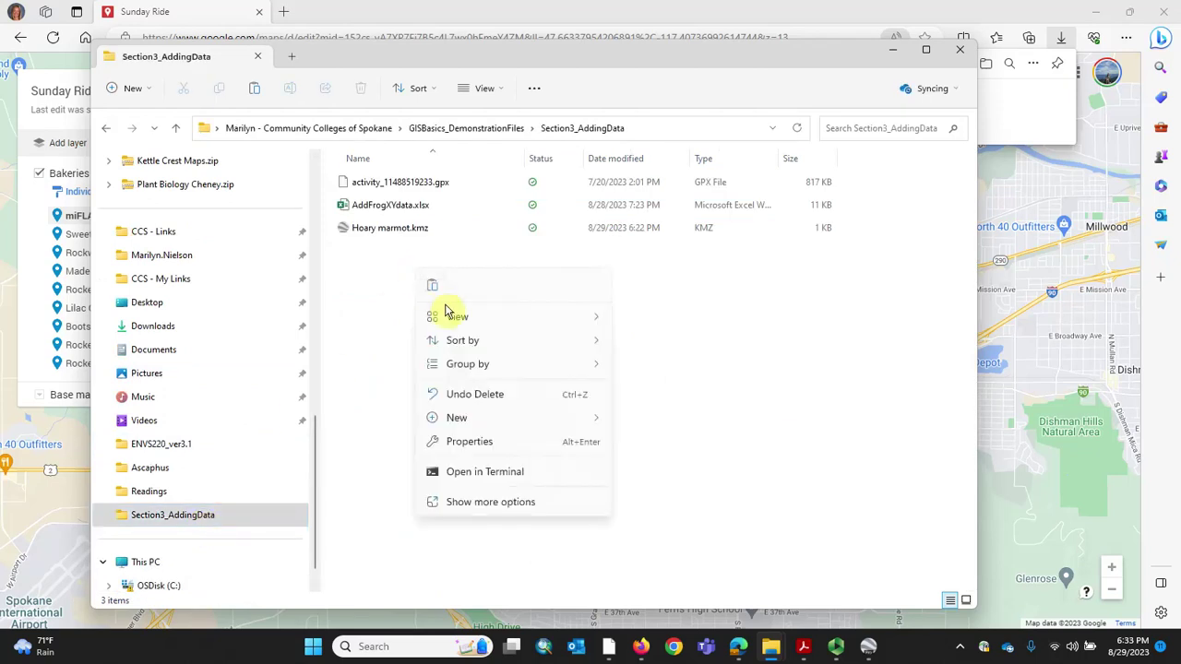
pyautogui.click(433, 287)
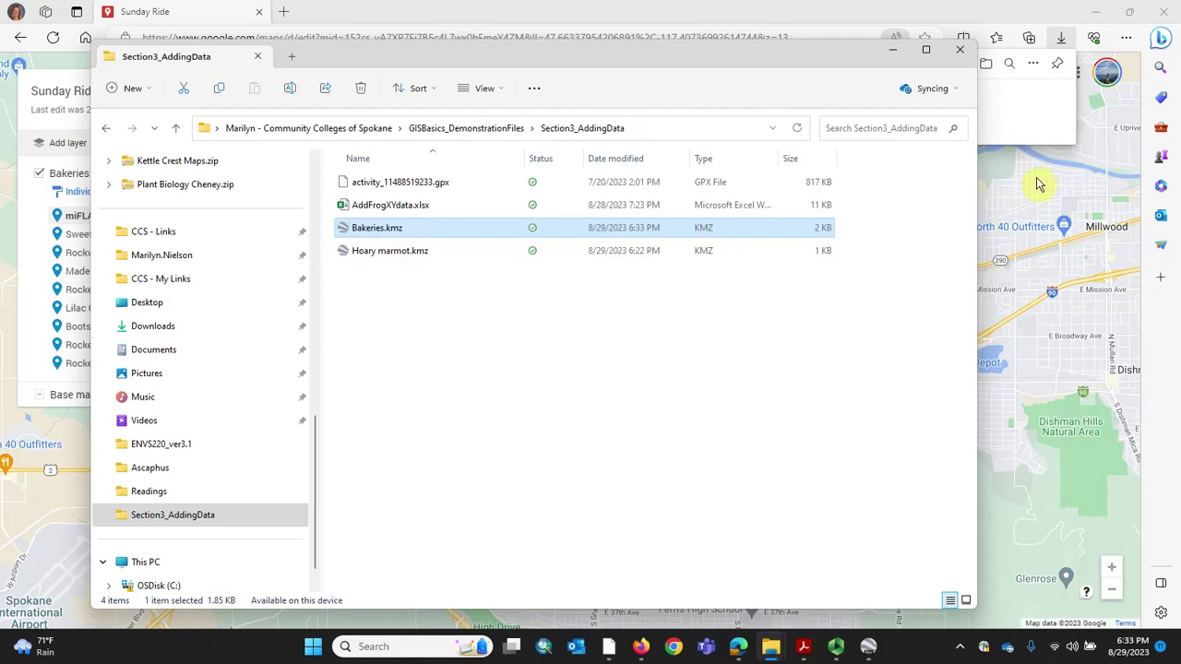
# Switch to ArcGIS Pro, leave the finished KML To Layer tool and refresh the Section3_AddingData folder in the project catalog.
pyautogui.moveTo(869, 650)
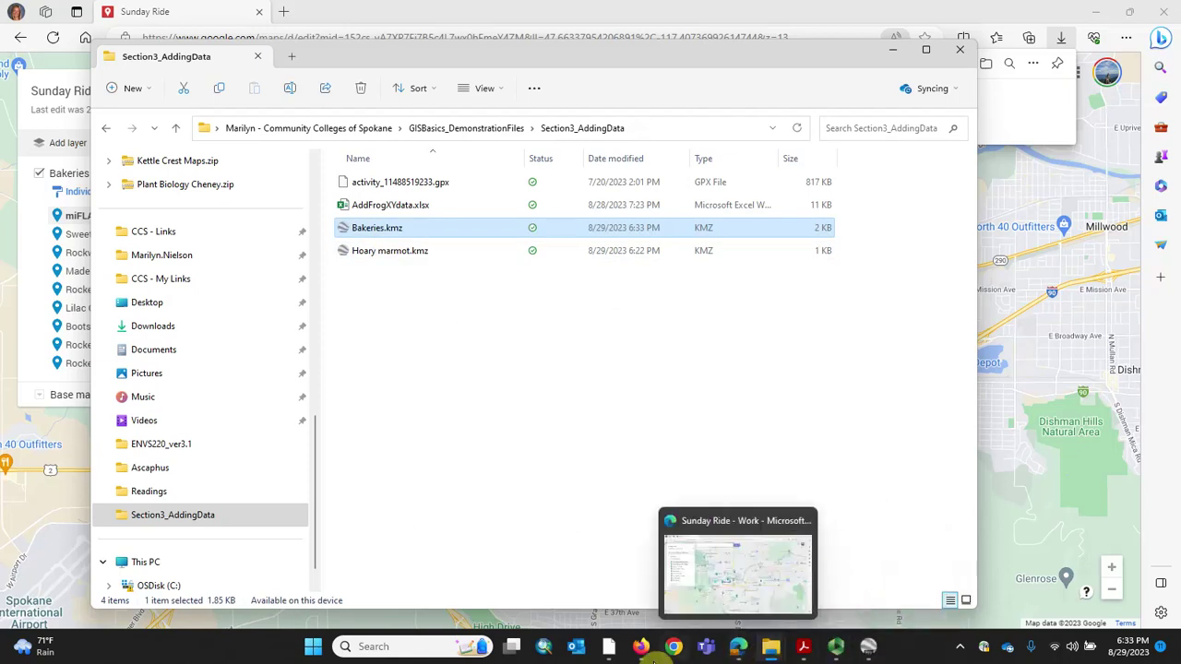
pyautogui.click(616, 652)
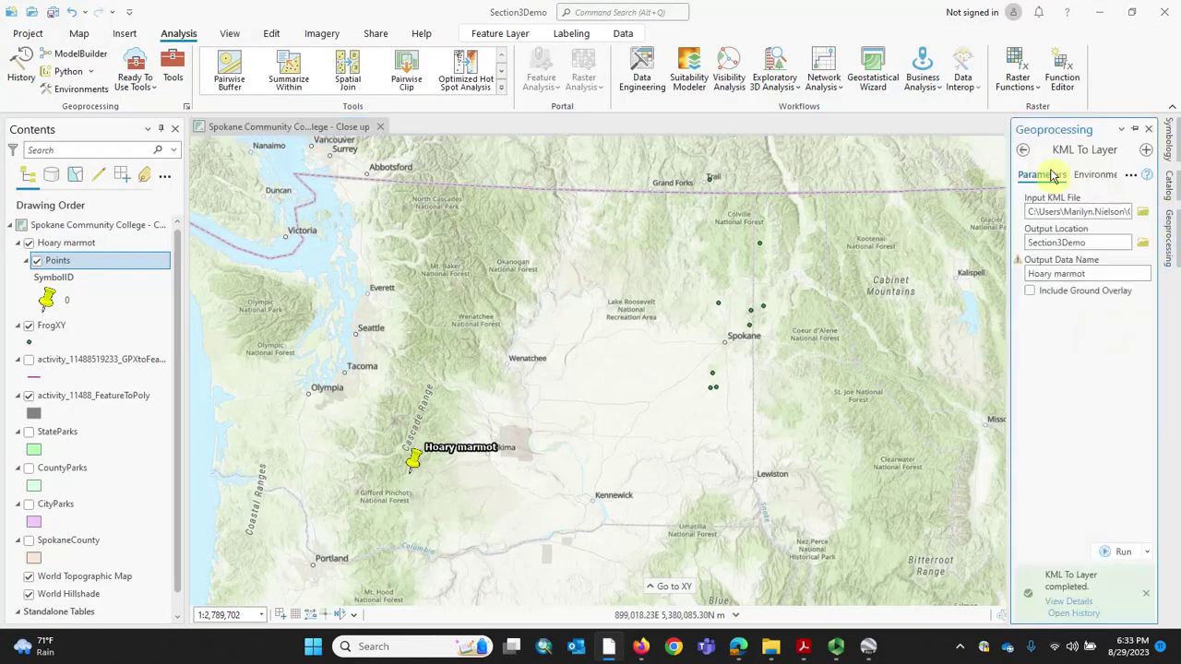
pyautogui.click(1022, 151)
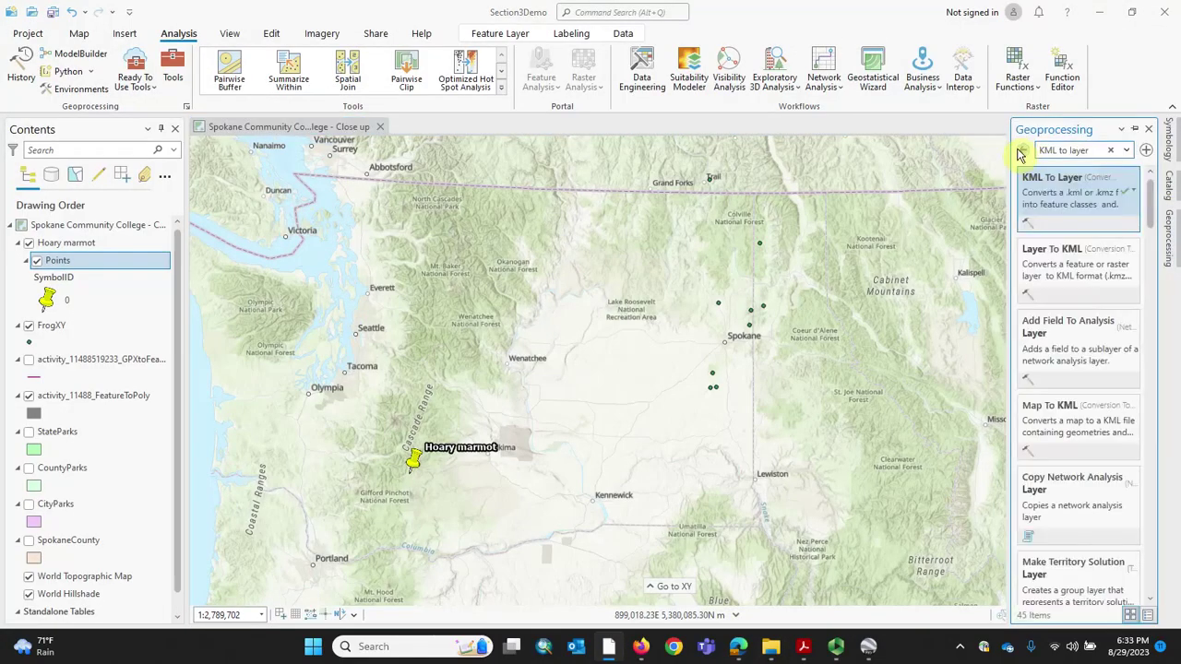
pyautogui.moveTo(1012, 155); pyautogui.dragTo(904, 166)
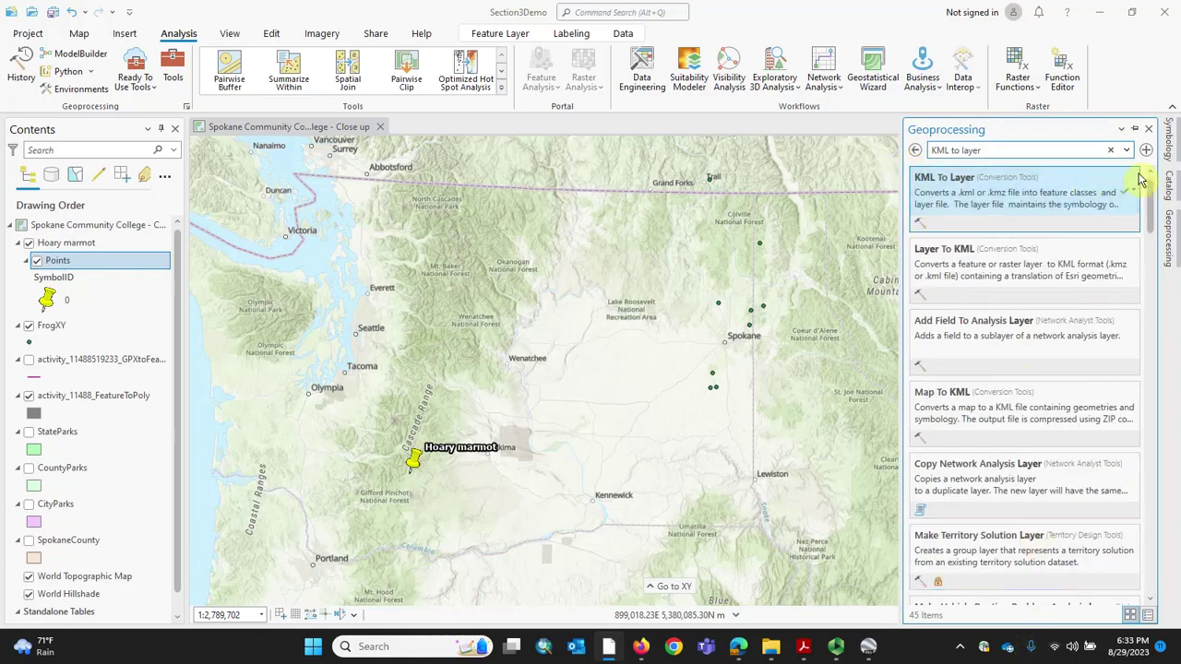
pyautogui.click(1177, 189)
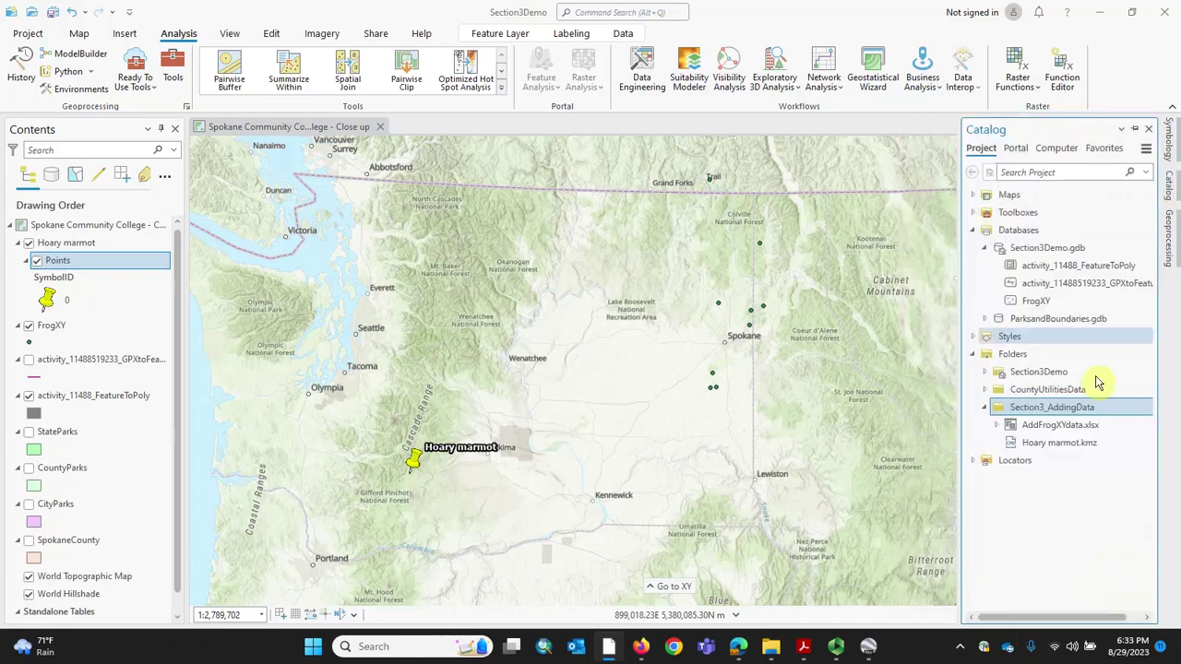
pyautogui.rightClick(1061, 412)
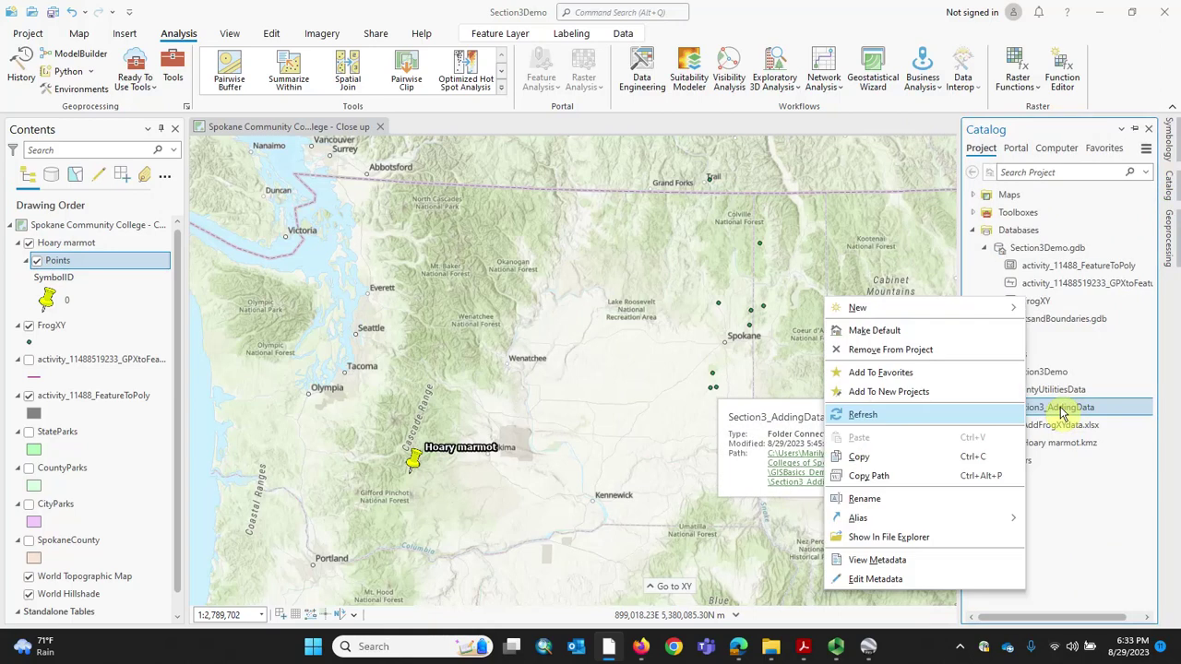
pyautogui.click(862, 416)
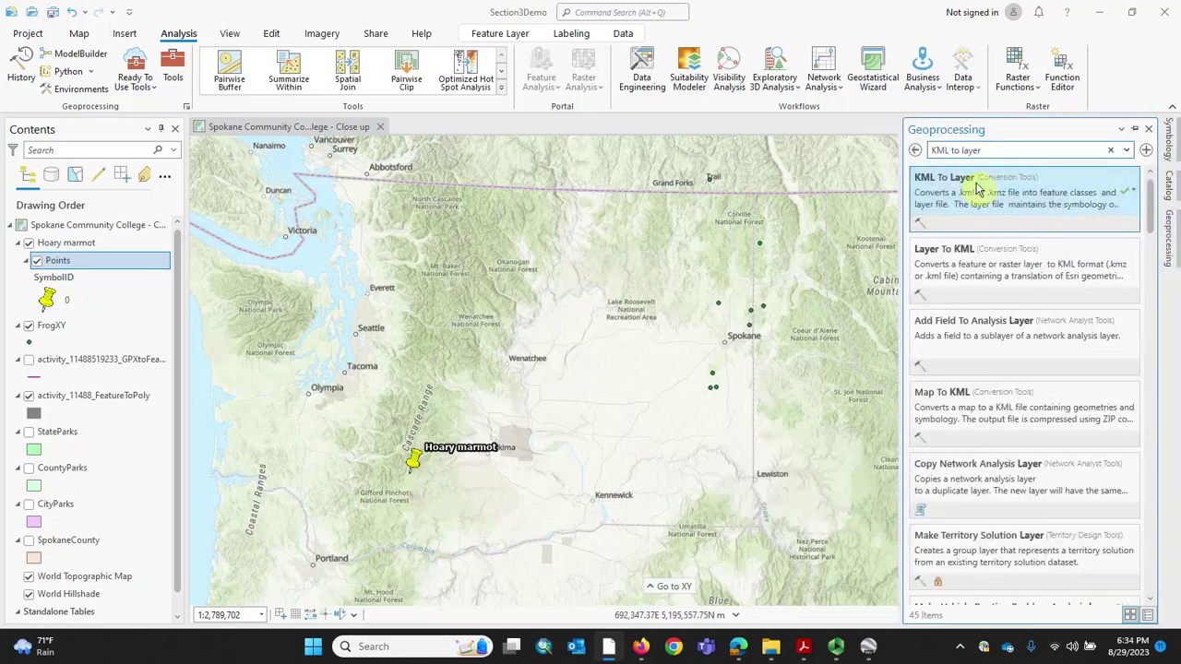
# Convert Bakeries.kmz from the Section3_AddingData folder with KML To Layer, using output location Section3Demo and data name Bakeries.
pyautogui.click(979, 189)
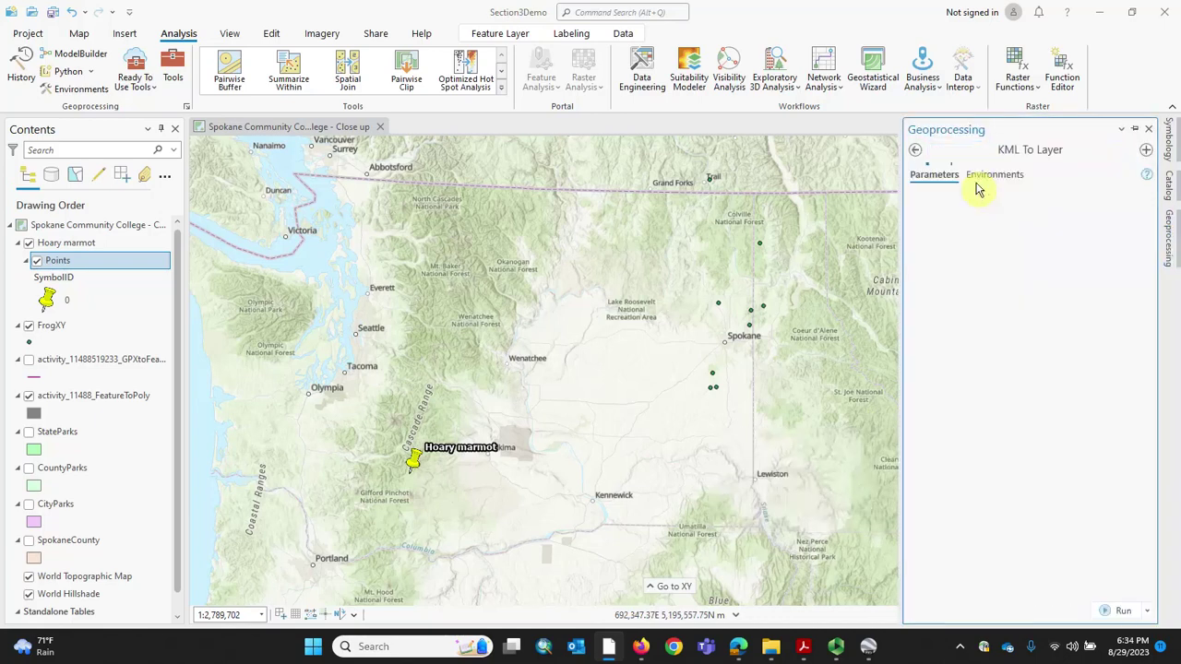
pyautogui.click(1142, 213)
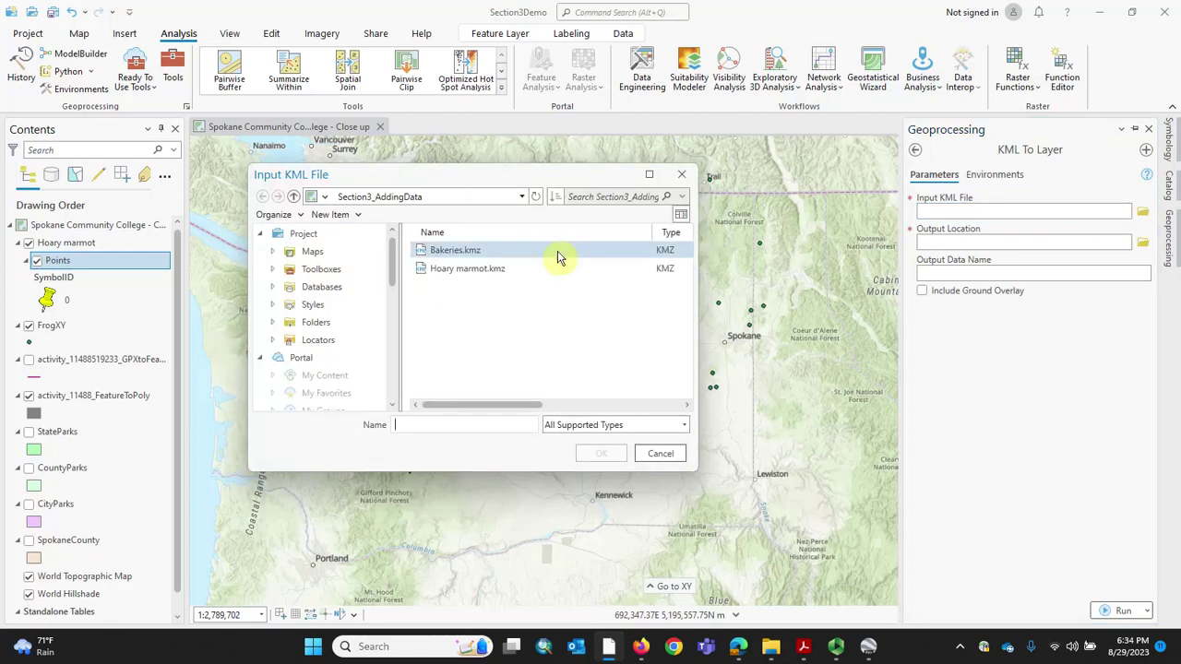
pyautogui.click(461, 251)
pyautogui.click(593, 459)
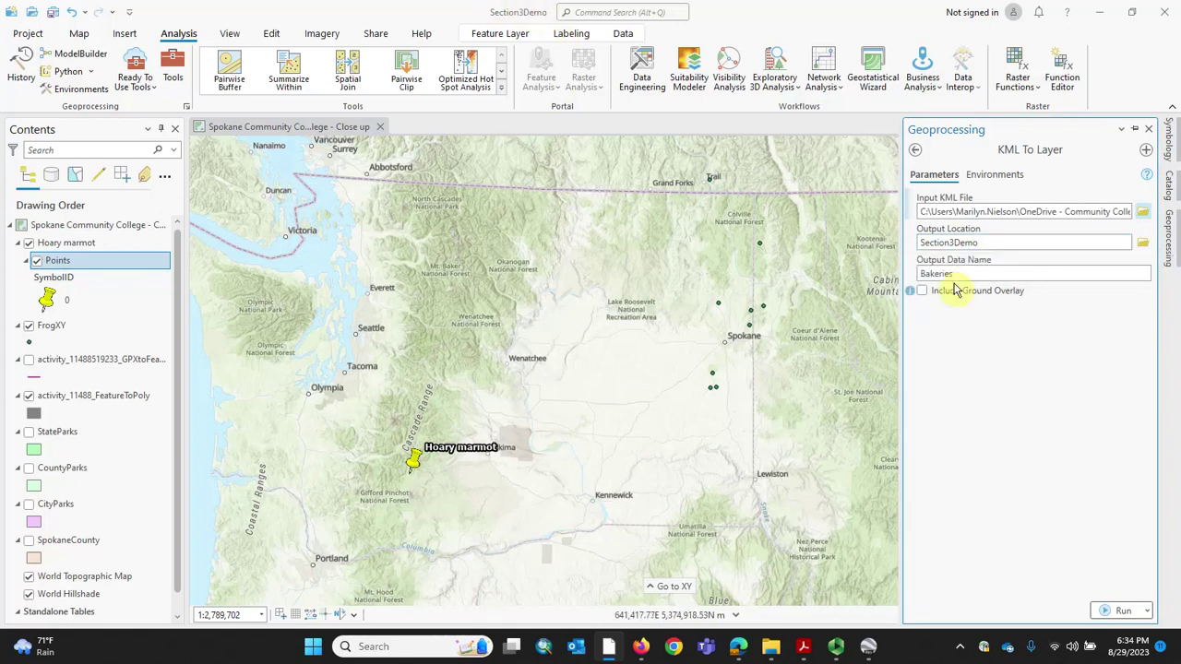
pyautogui.click(1124, 612)
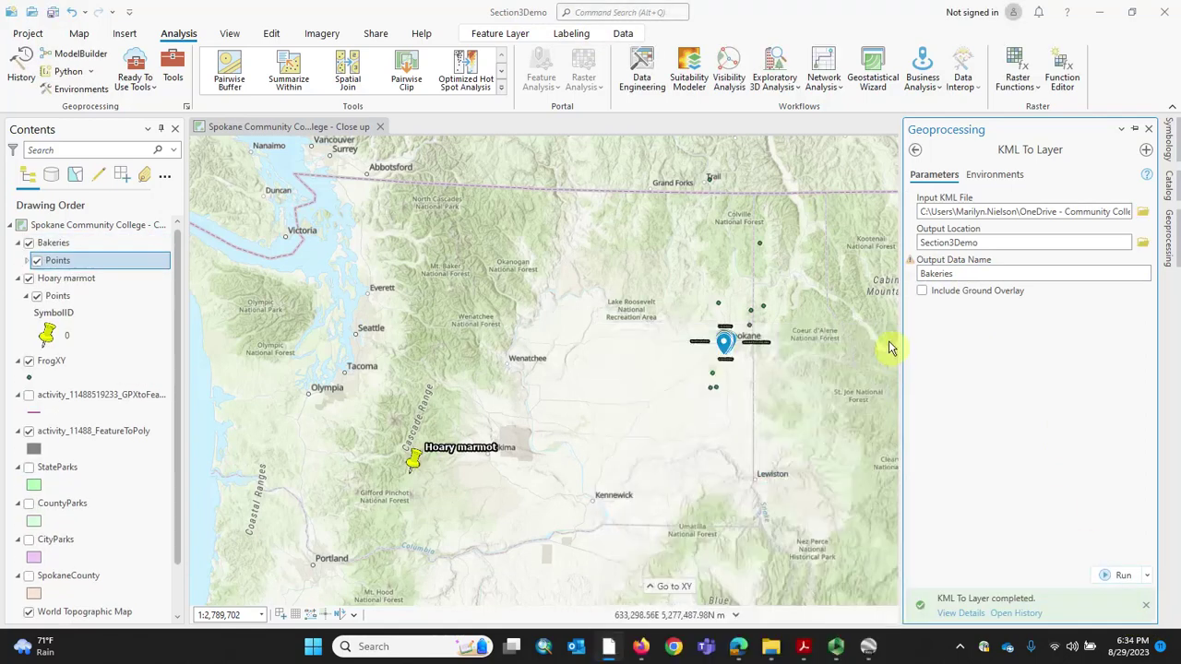
# Examine the imported bakery points across Spokane, including the location of the bakery near W 14th Ave and S Adams St.
pyautogui.scroll(4, 745, 312)
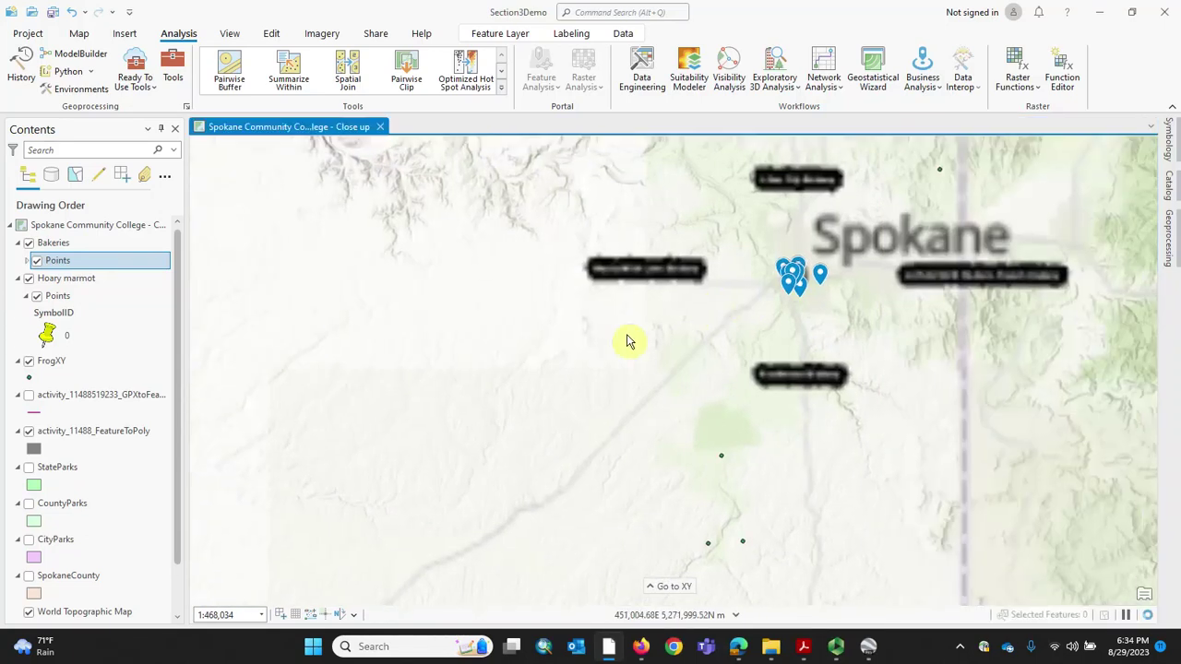
pyautogui.scroll(4, 530, 372)
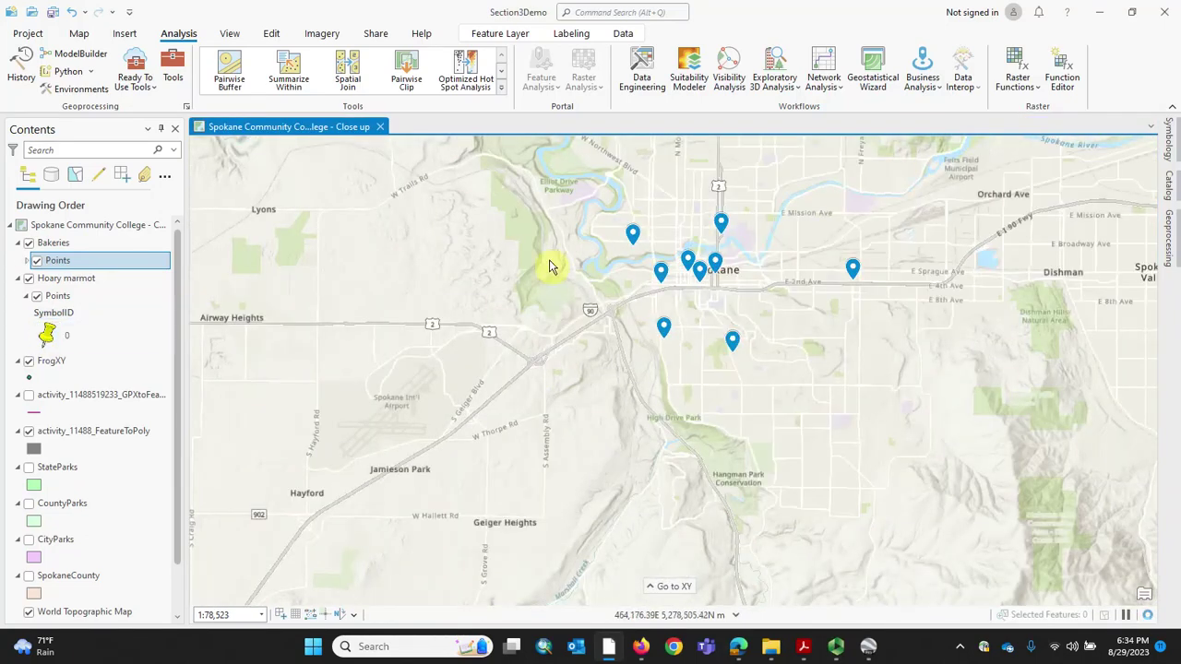
pyautogui.scroll(2, 680, 266)
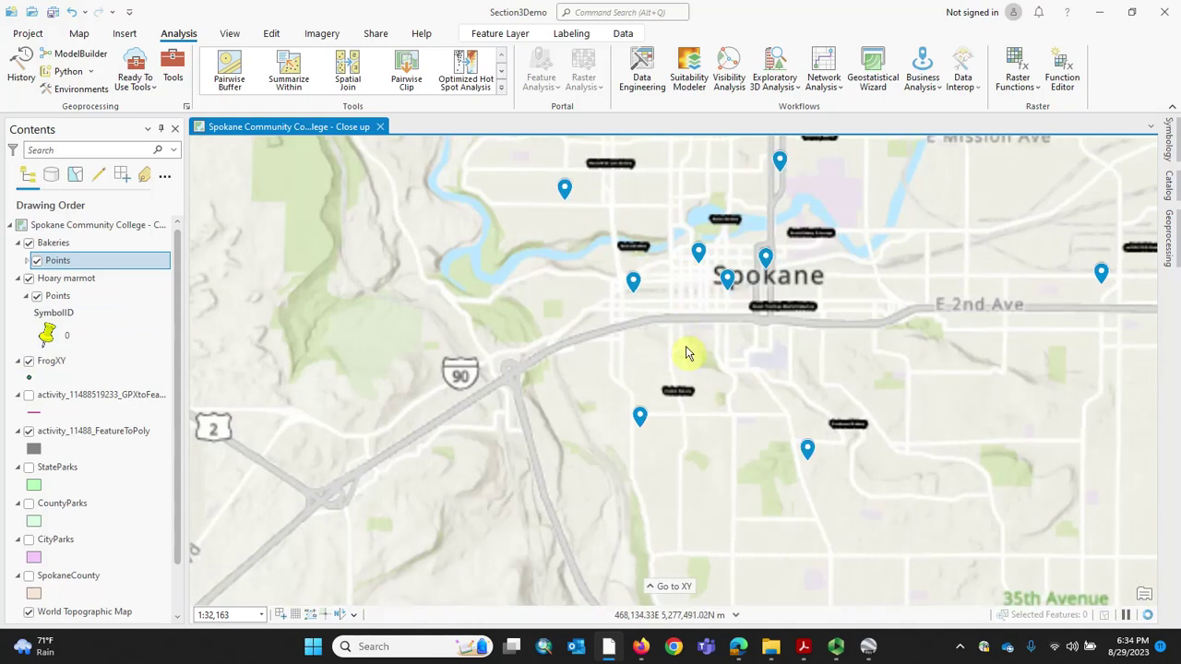
pyautogui.scroll(2, 685, 353)
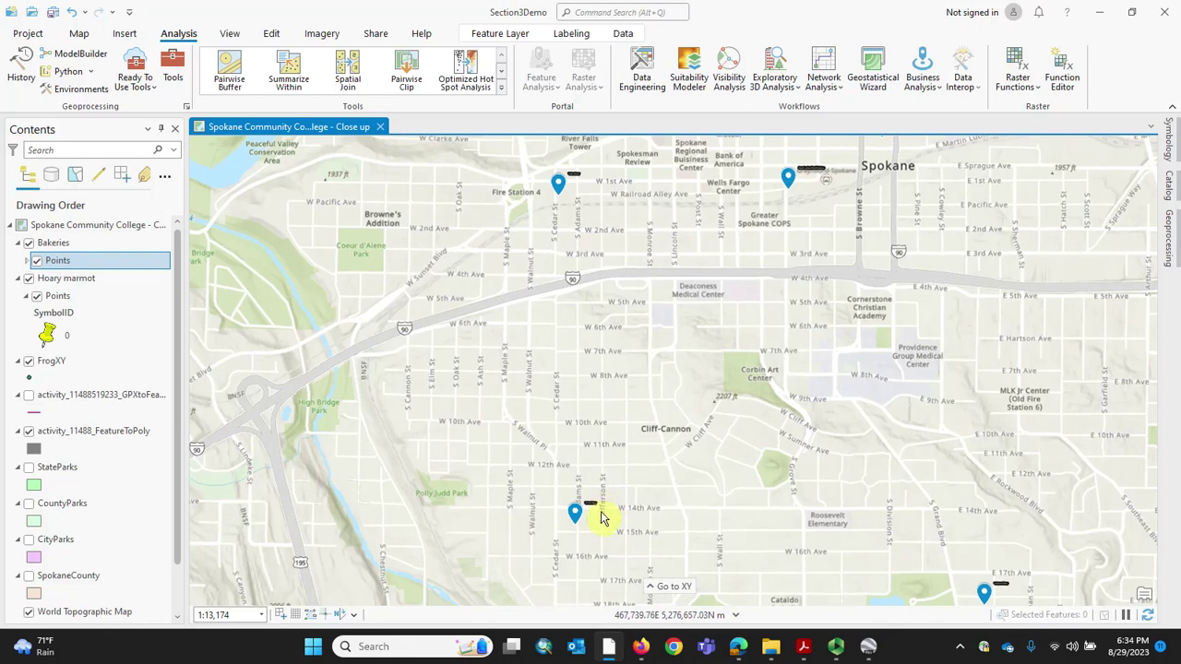
pyautogui.scroll(4, 601, 519)
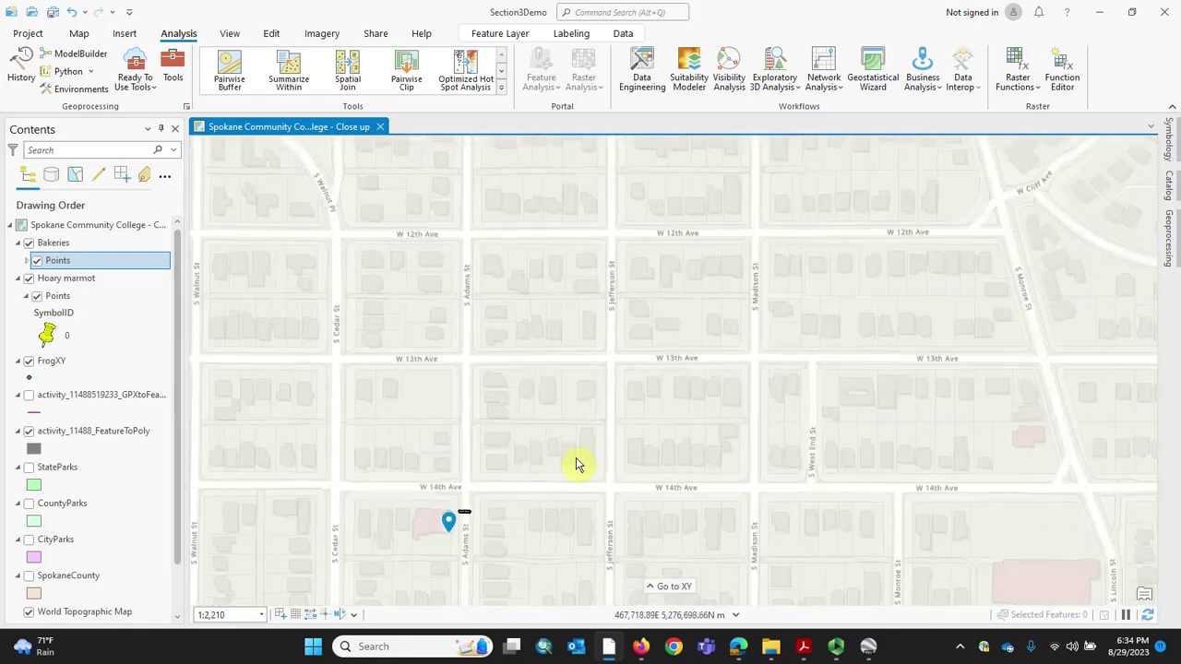
pyautogui.scroll(3, 452, 528)
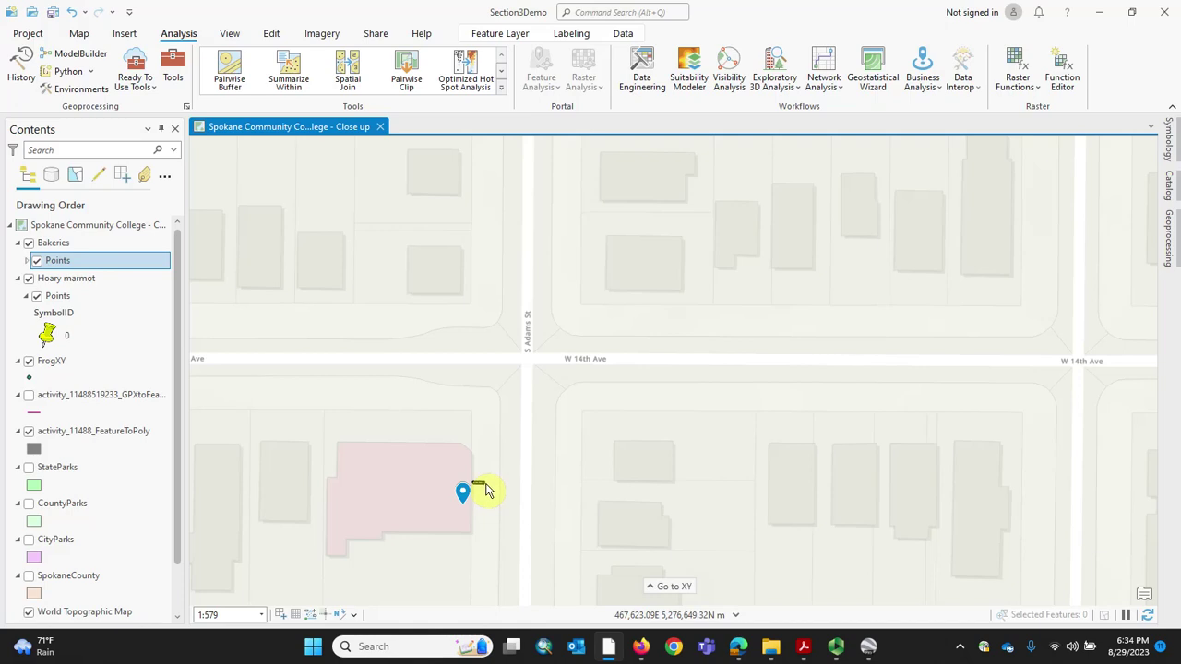
pyautogui.scroll(-5, 496, 476)
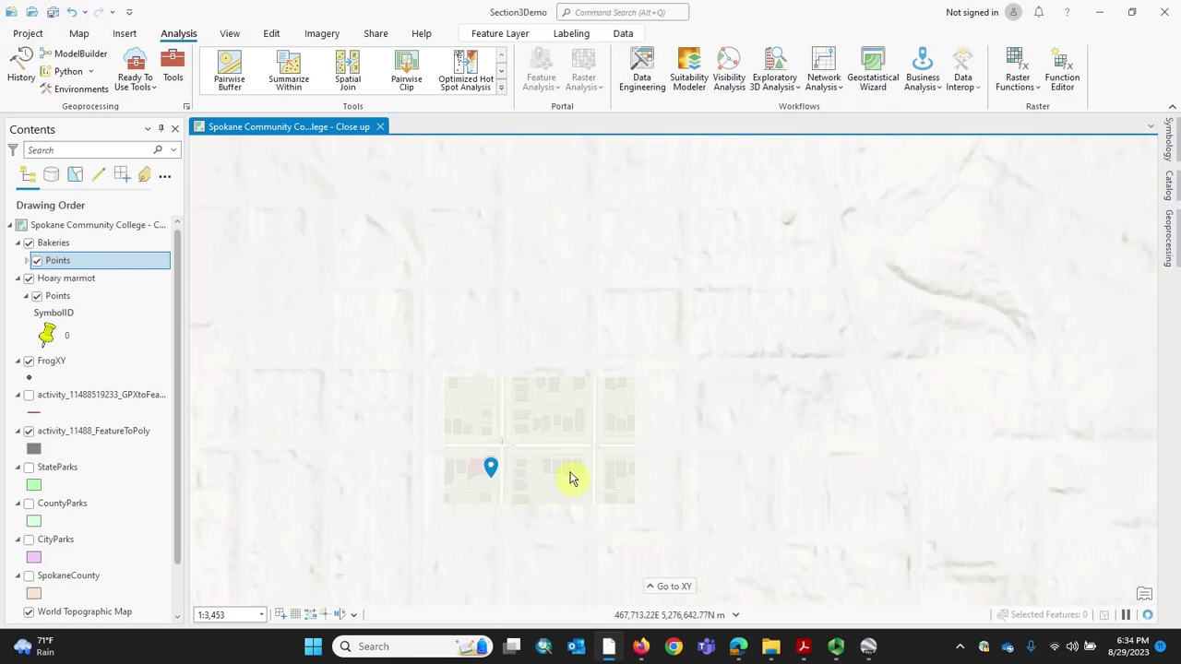
pyautogui.scroll(-5, 588, 472)
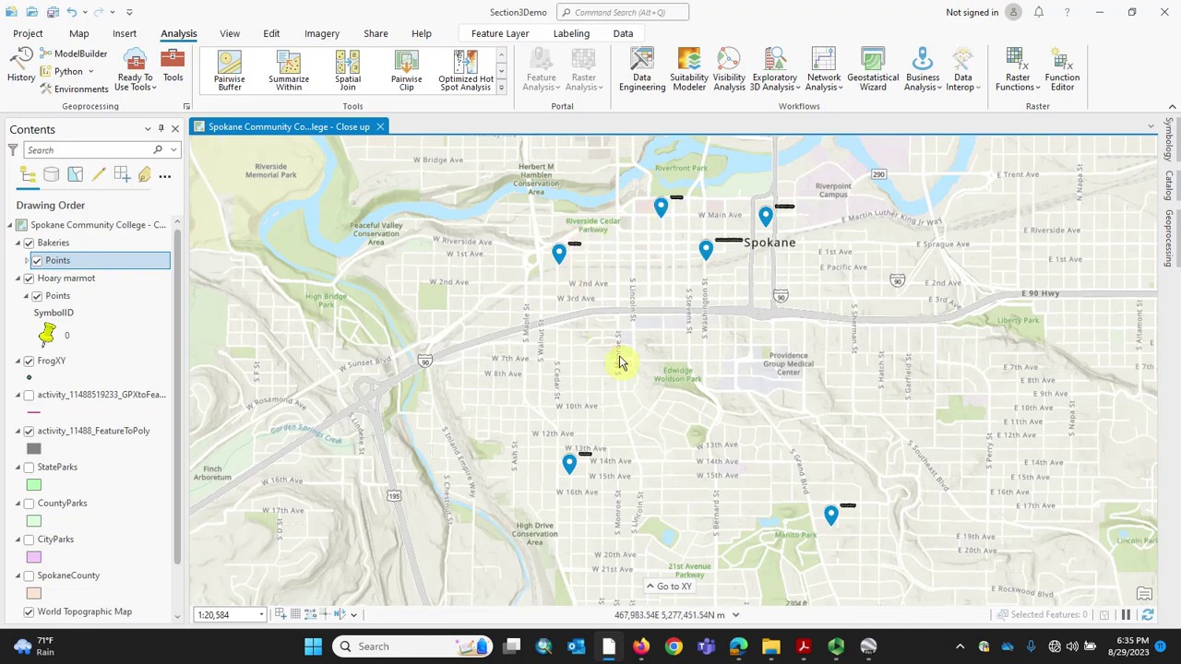
pyautogui.moveTo(721, 377); pyautogui.dragTo(687, 444)
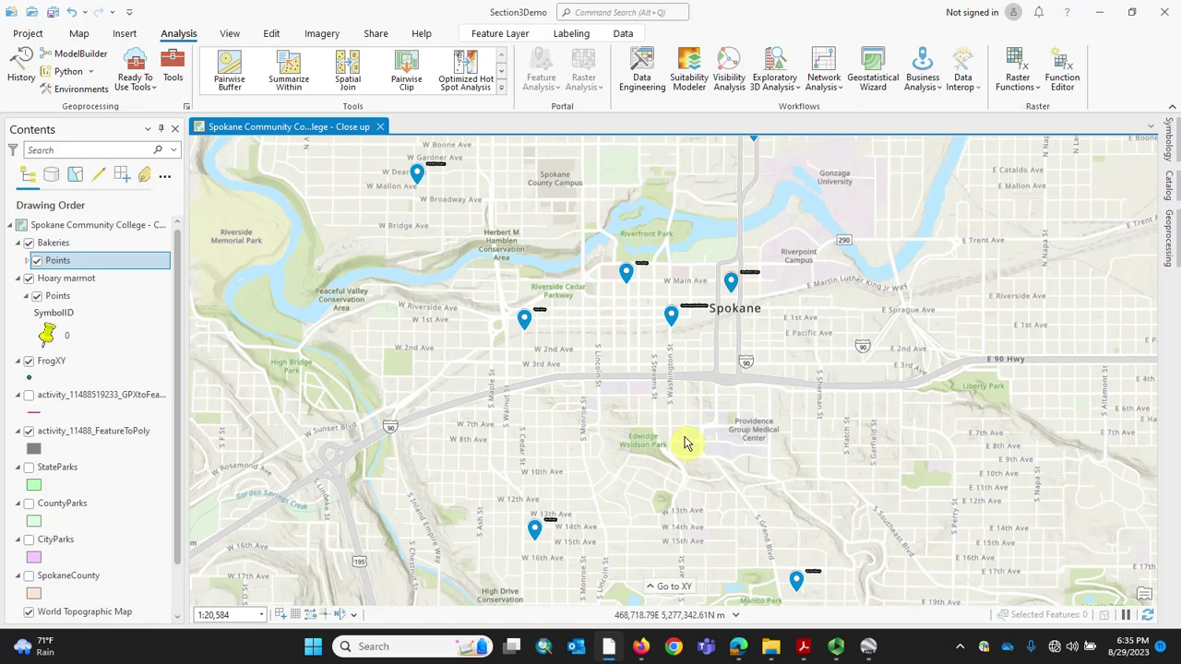
pyautogui.scroll(-3, 686, 444)
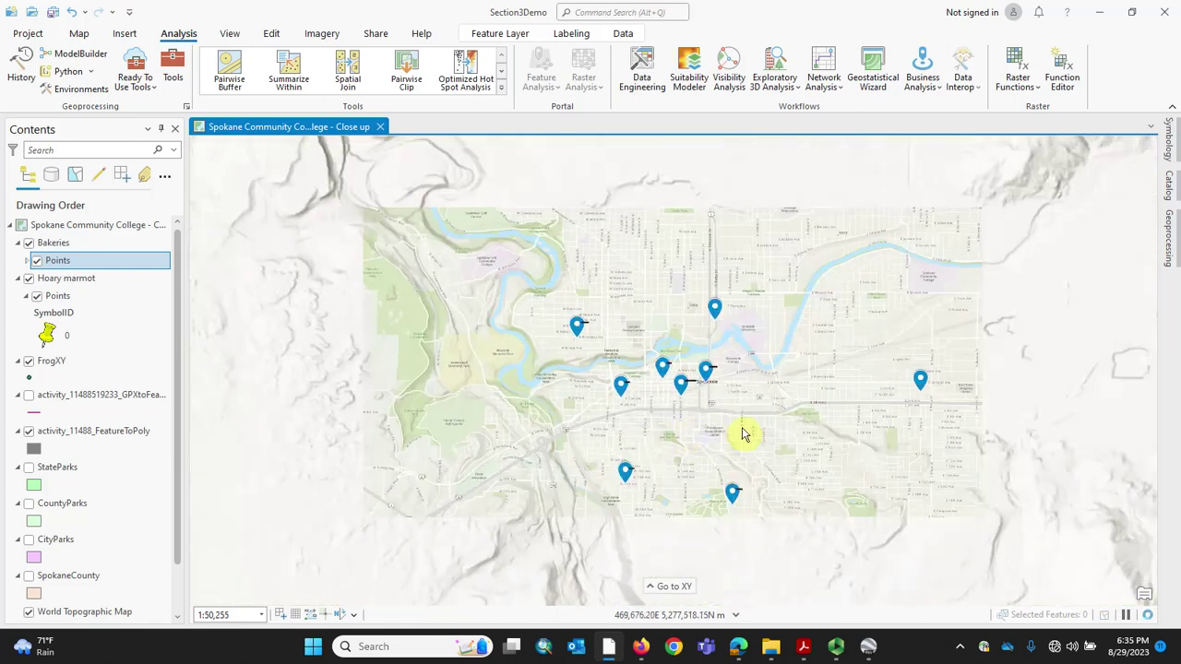
# Switch to the workbook PDF in Adobe Acrobat and fill the Google Maps blanks with "plus" in step 4 and "three dots" in step 5.
pyautogui.click(807, 652)
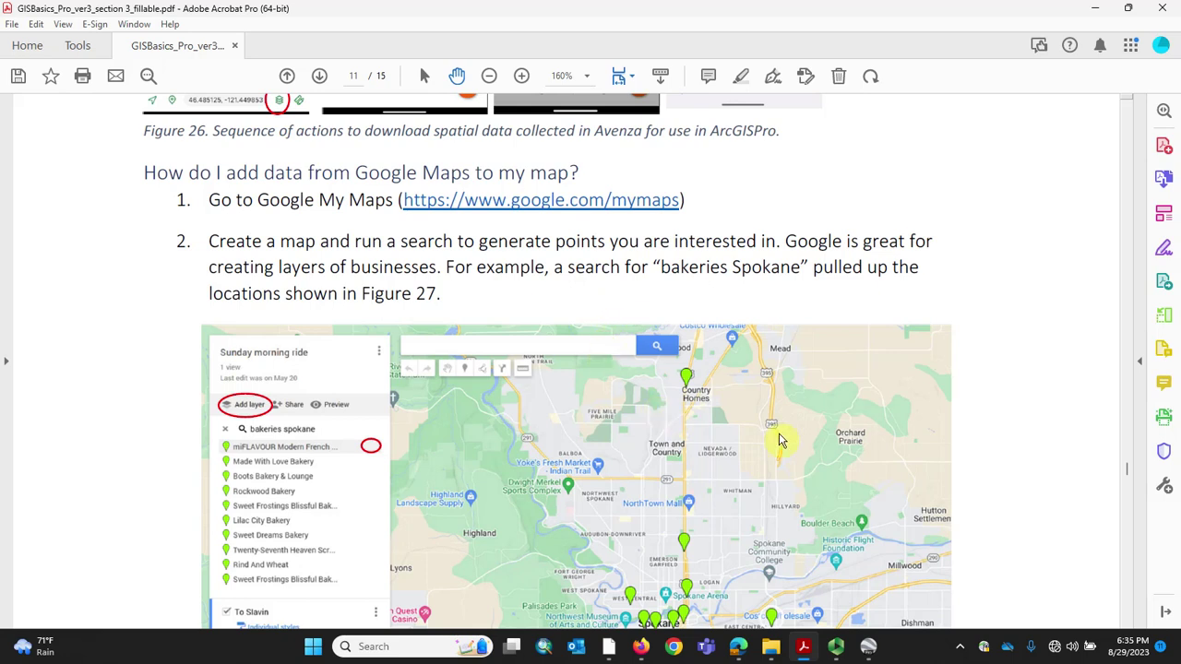
pyautogui.scroll(-2, 778, 440)
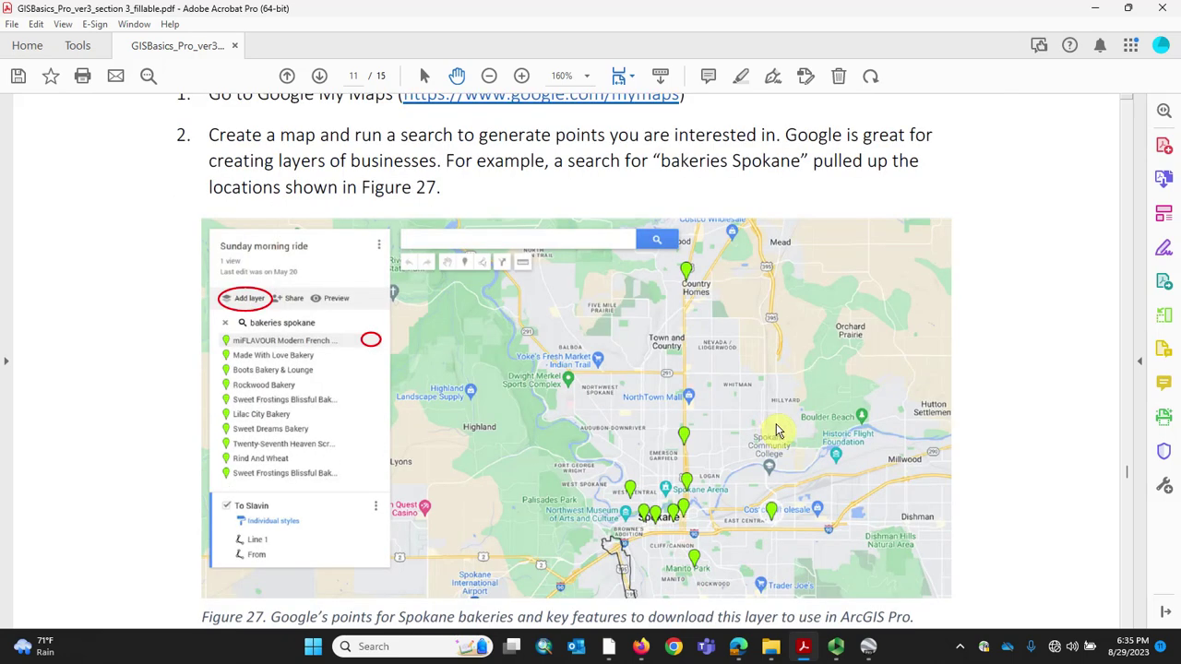
pyautogui.scroll(-1, 778, 431)
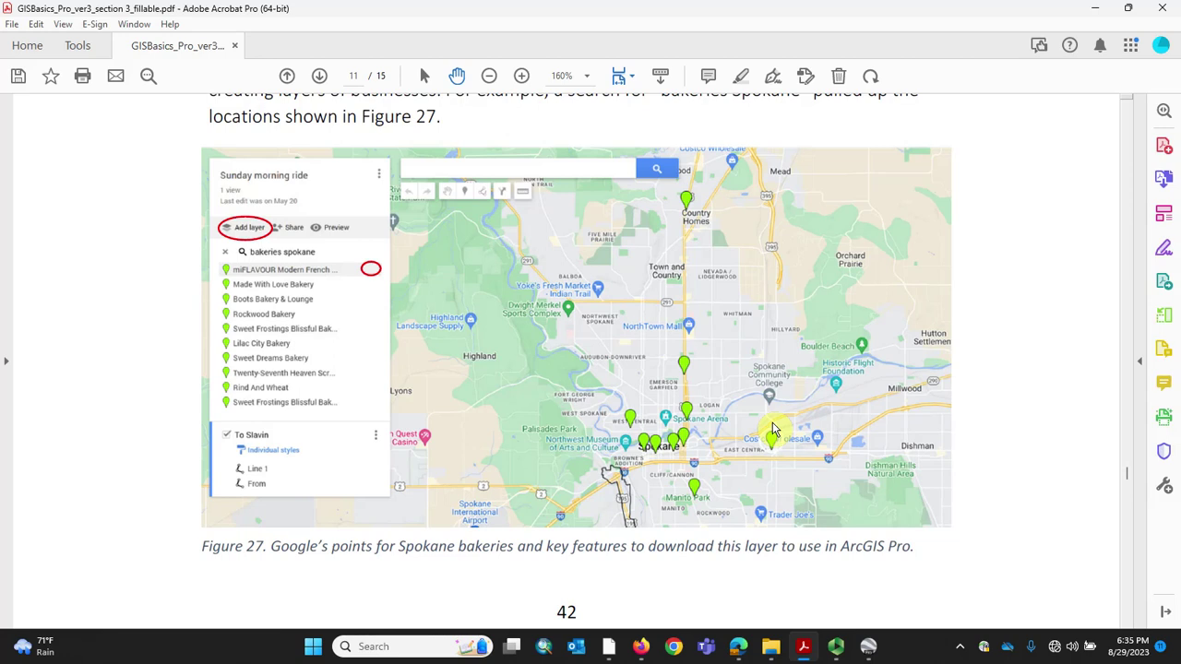
pyautogui.scroll(-6, 778, 465)
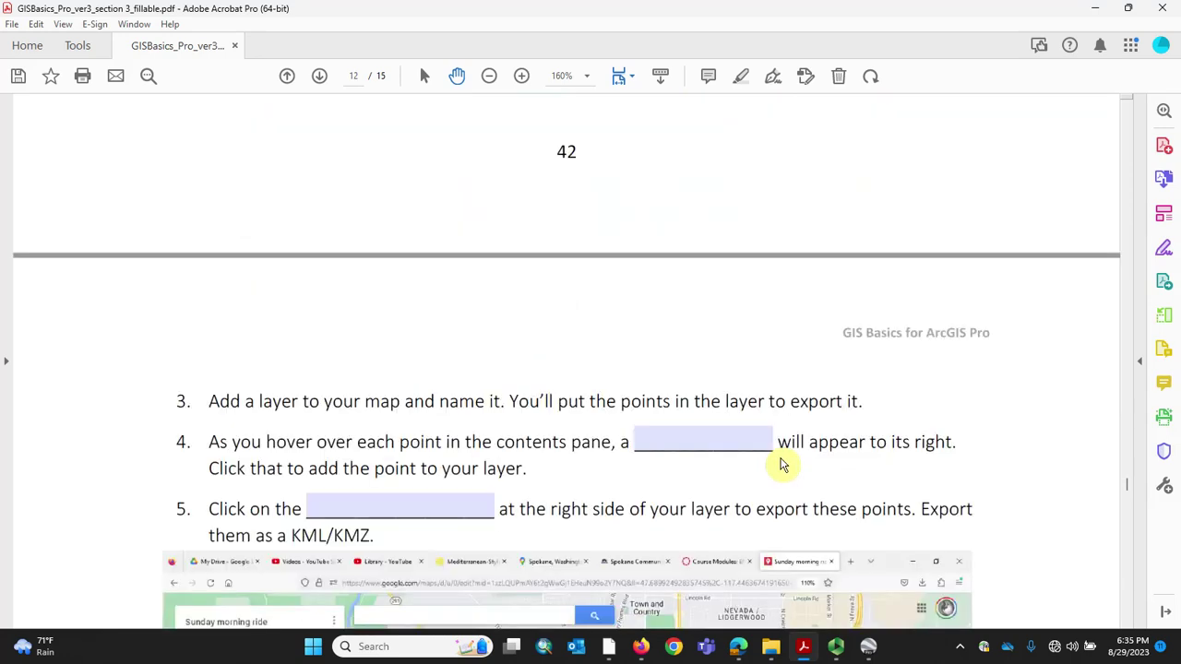
pyautogui.click(699, 452)
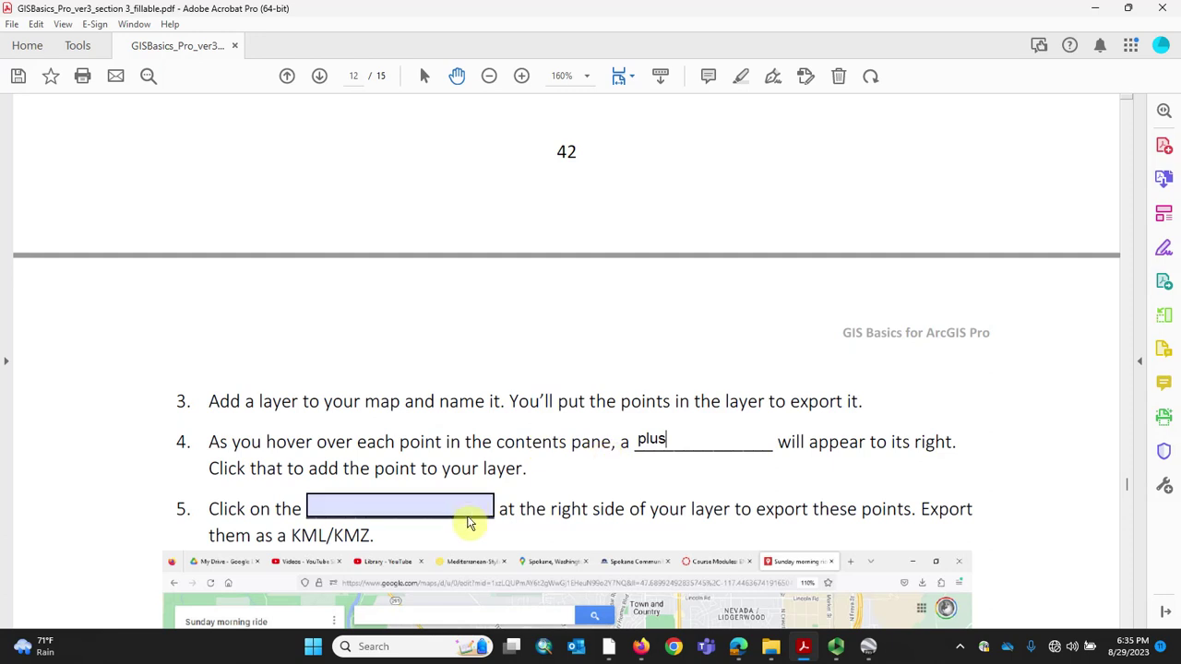
pyautogui.scroll(-2, 469, 518)
pyautogui.click(377, 448)
pyautogui.write('three dots')
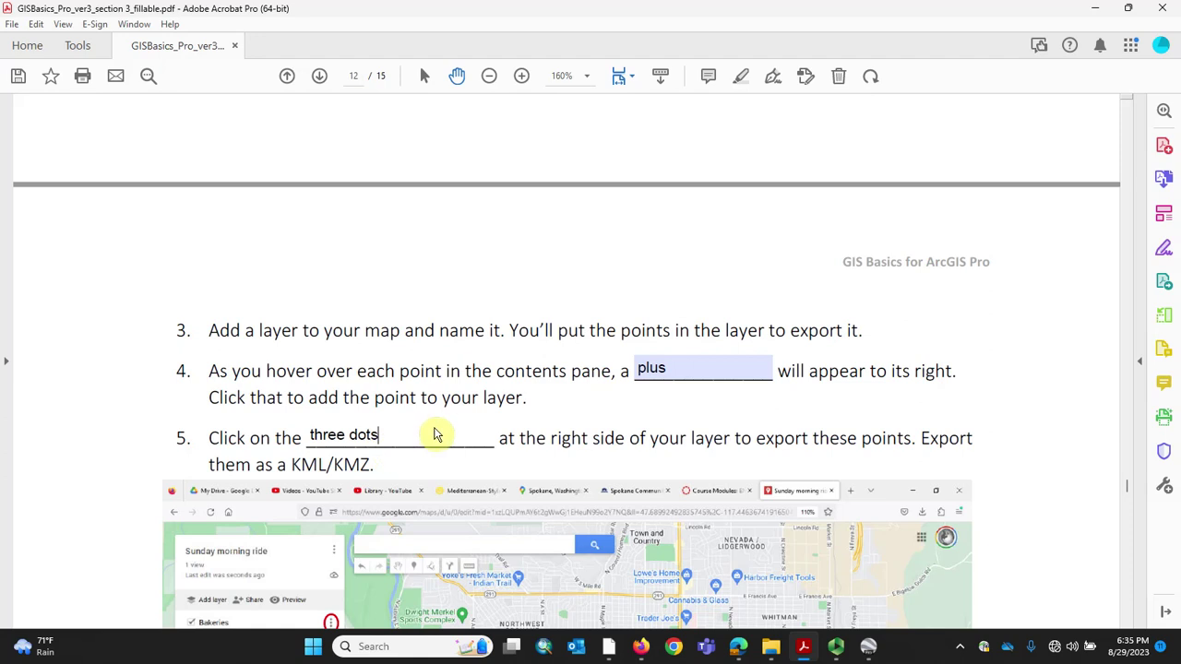
# Fill the tool name blank in step 6 of the Google Maps instructions with "KML to Layer".
pyautogui.scroll(-1, 435, 432)
pyautogui.scroll(-3, 386, 403)
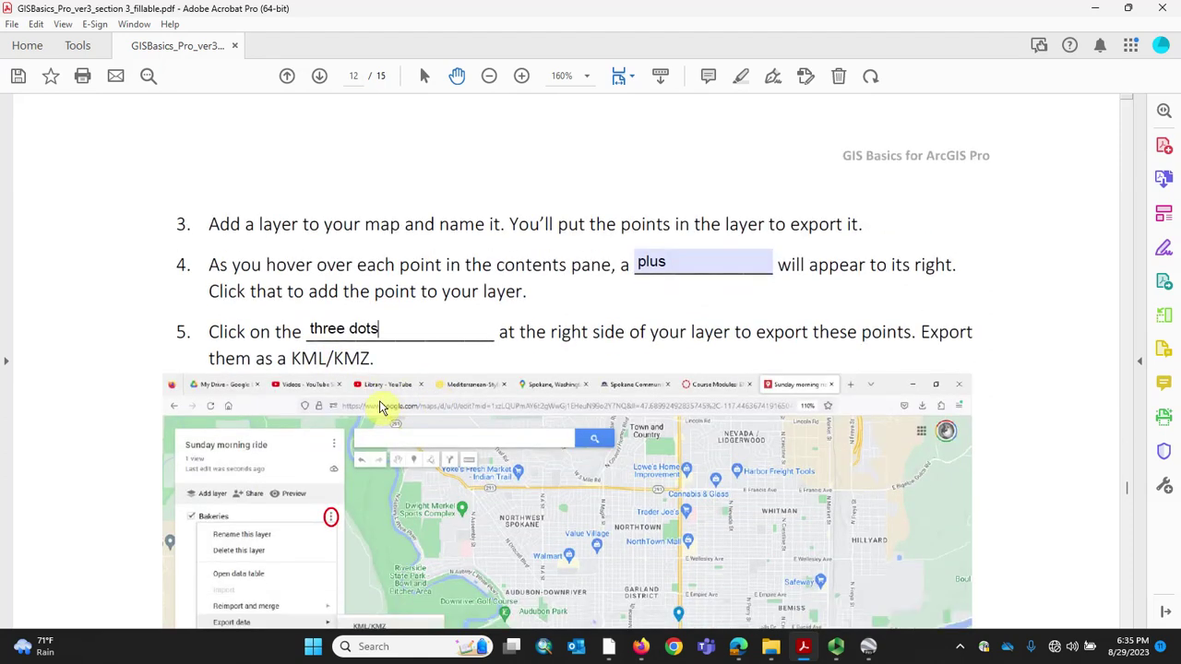
pyautogui.scroll(-2, 593, 412)
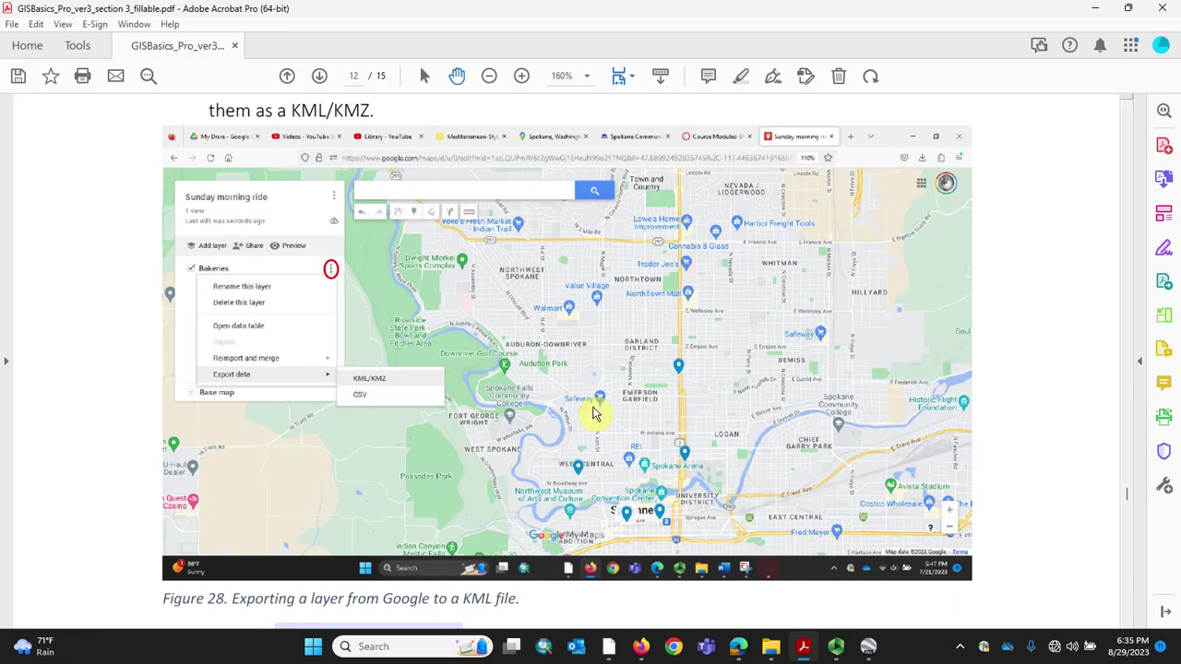
pyautogui.scroll(-5, 593, 413)
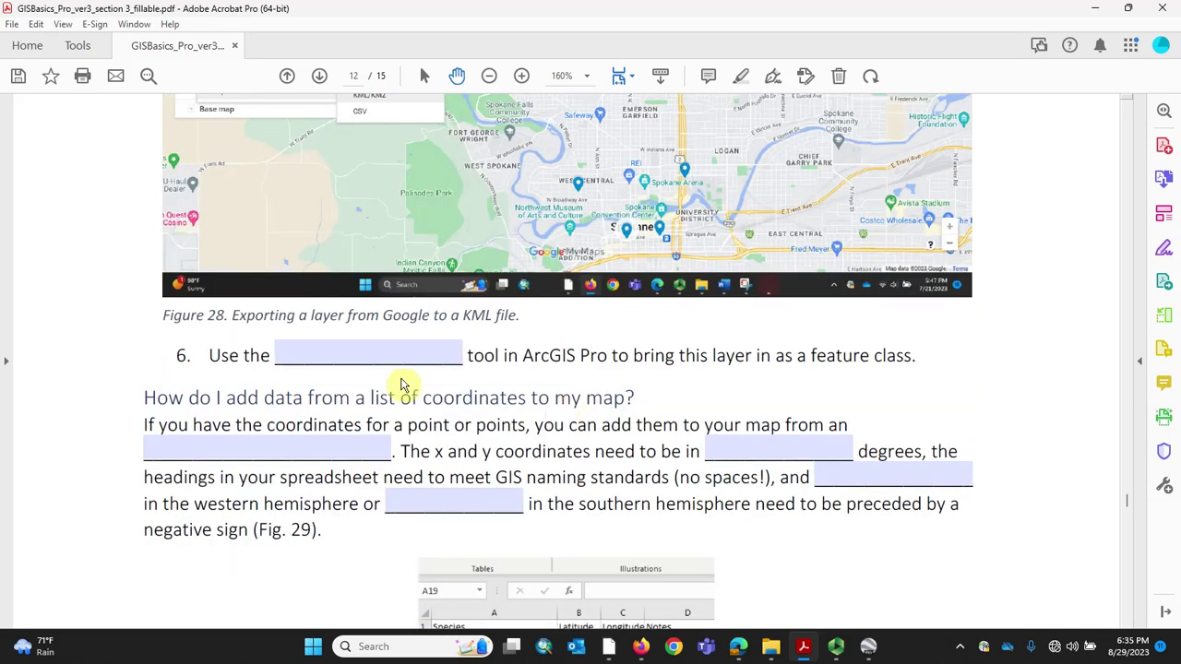
pyautogui.click(382, 357)
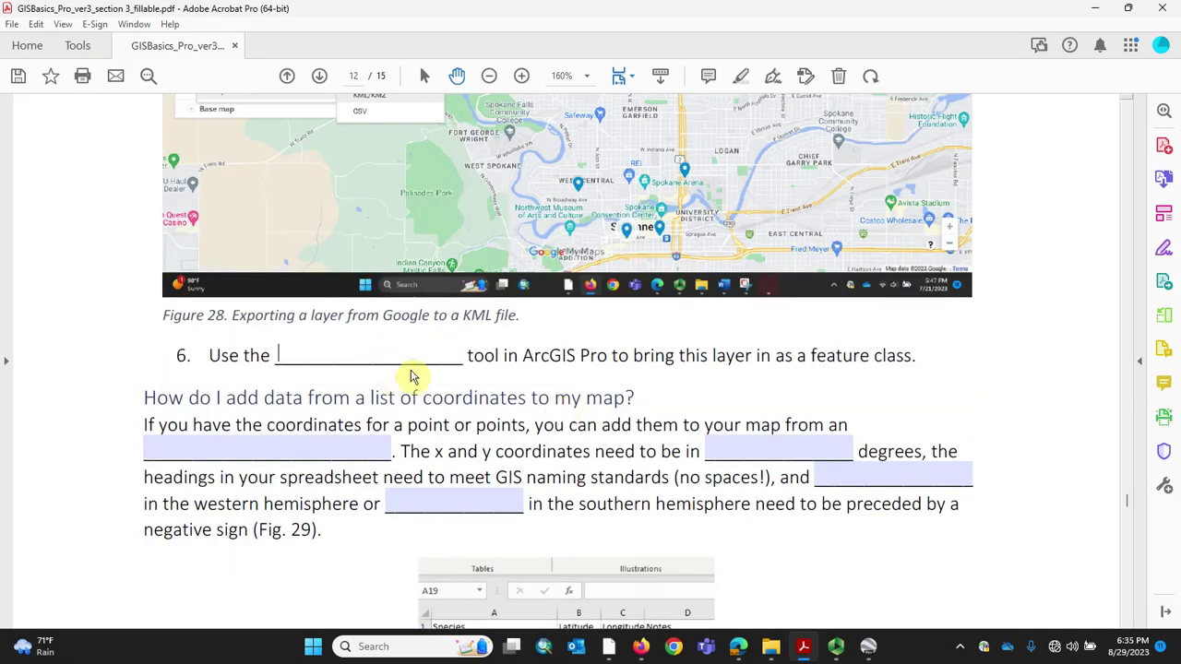
pyautogui.write('KML to Layer')
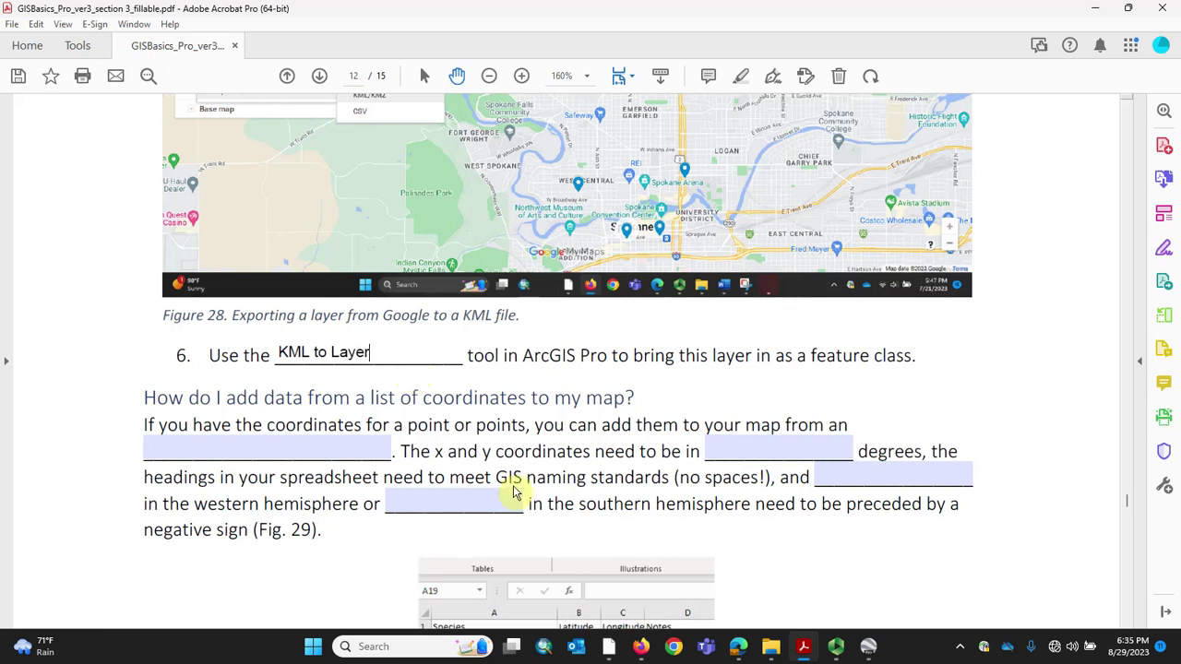
# In the section on adding a list of coordinates, fill the data source blank with "spreadsheet" and the degrees blank with "decimal".
pyautogui.scroll(-2, 516, 480)
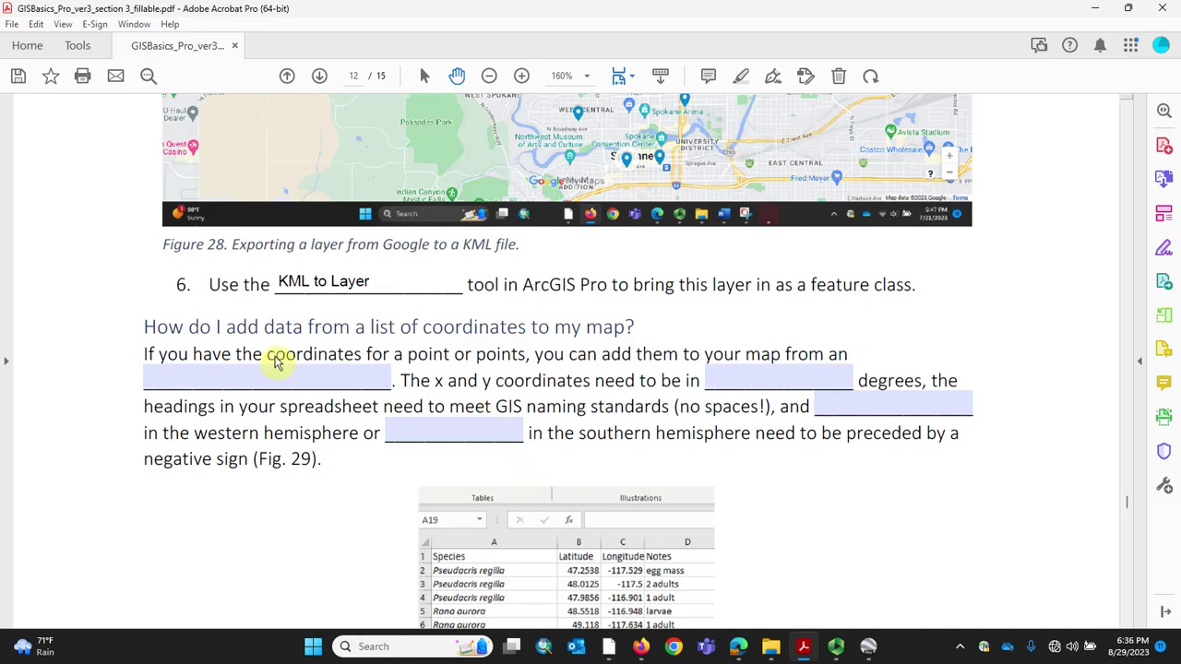
pyautogui.scroll(-5, 267, 359)
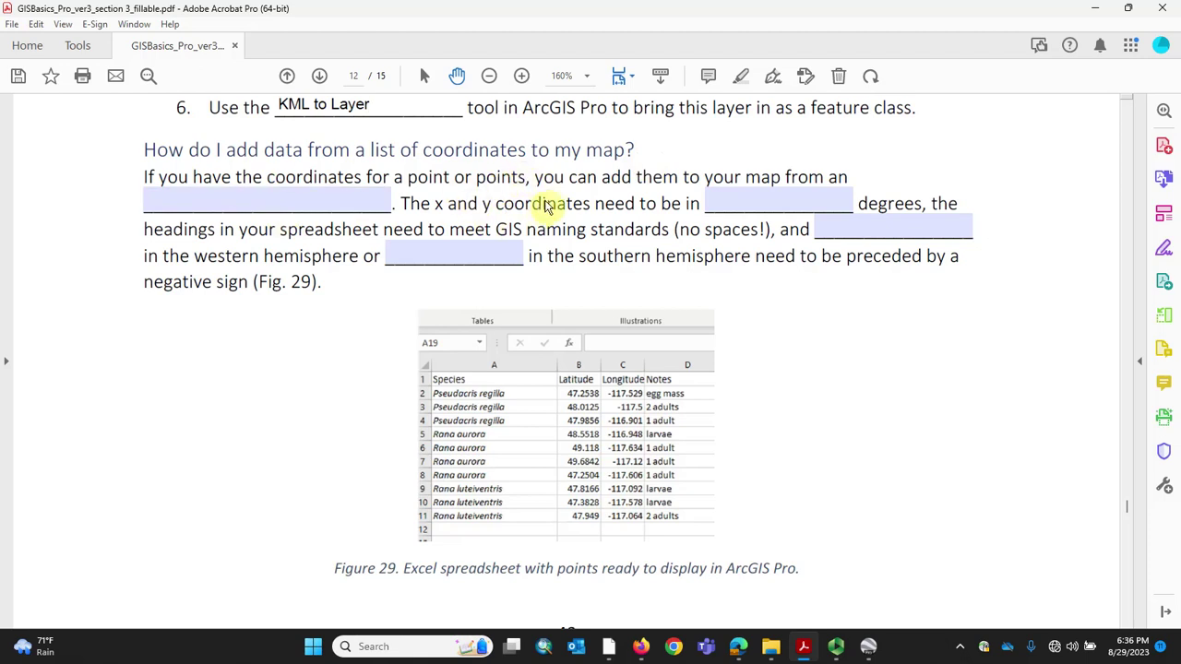
pyautogui.click(338, 207)
pyautogui.write('spreadsheet')
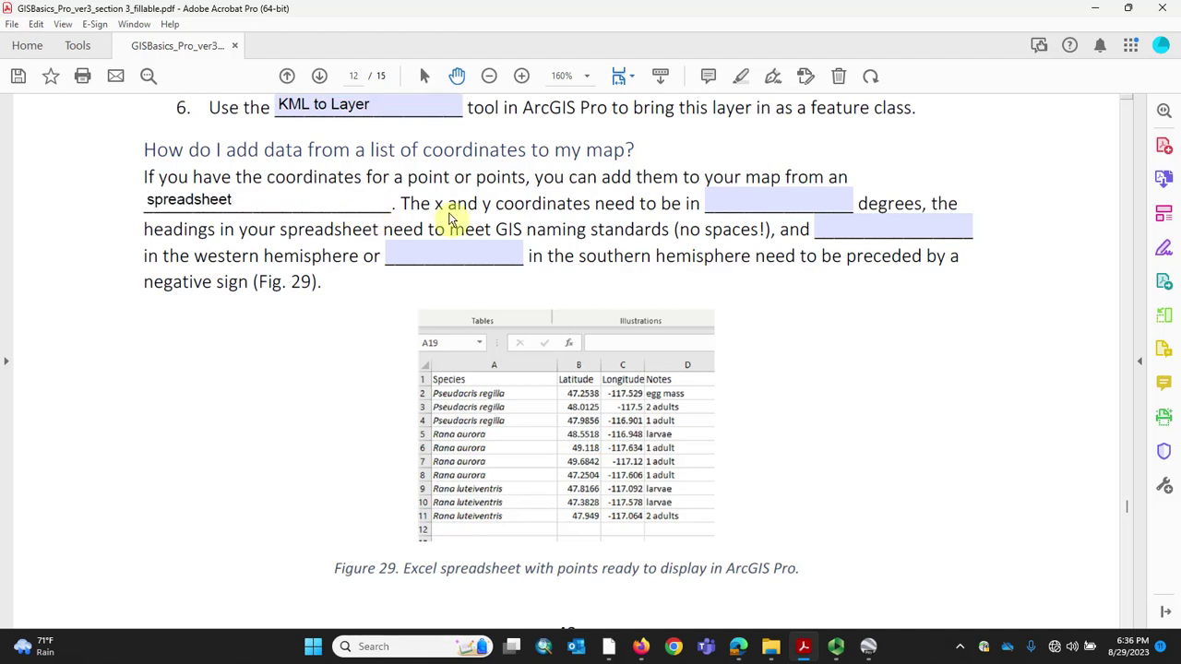
pyautogui.click(722, 210)
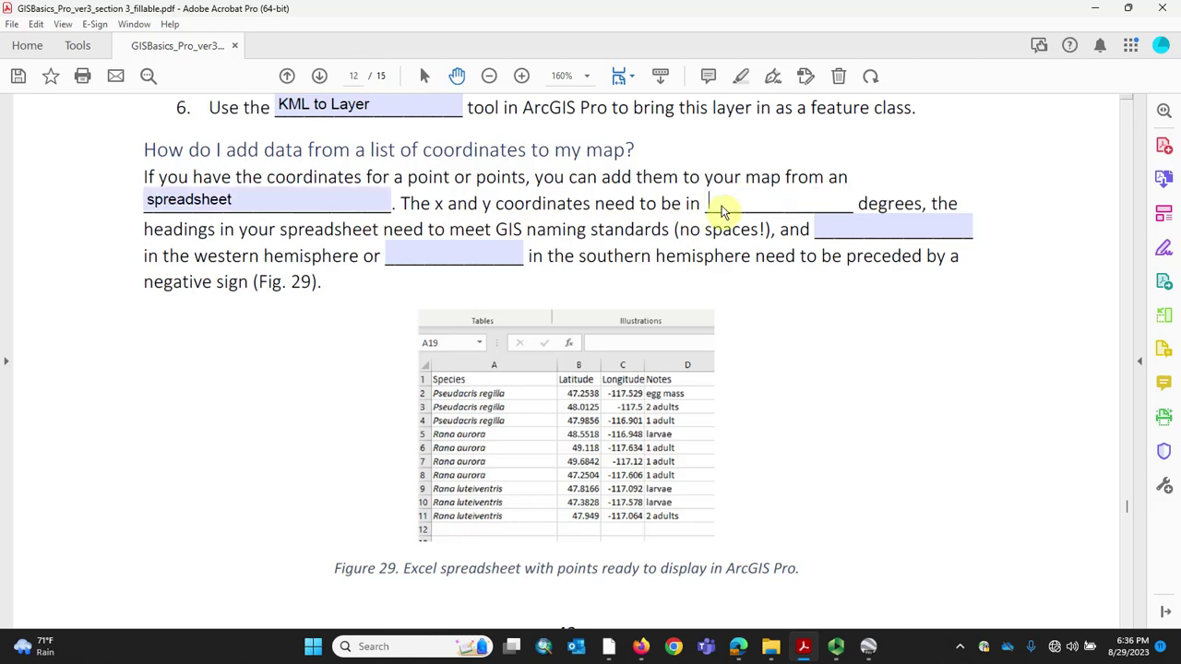
pyautogui.write('decimal')
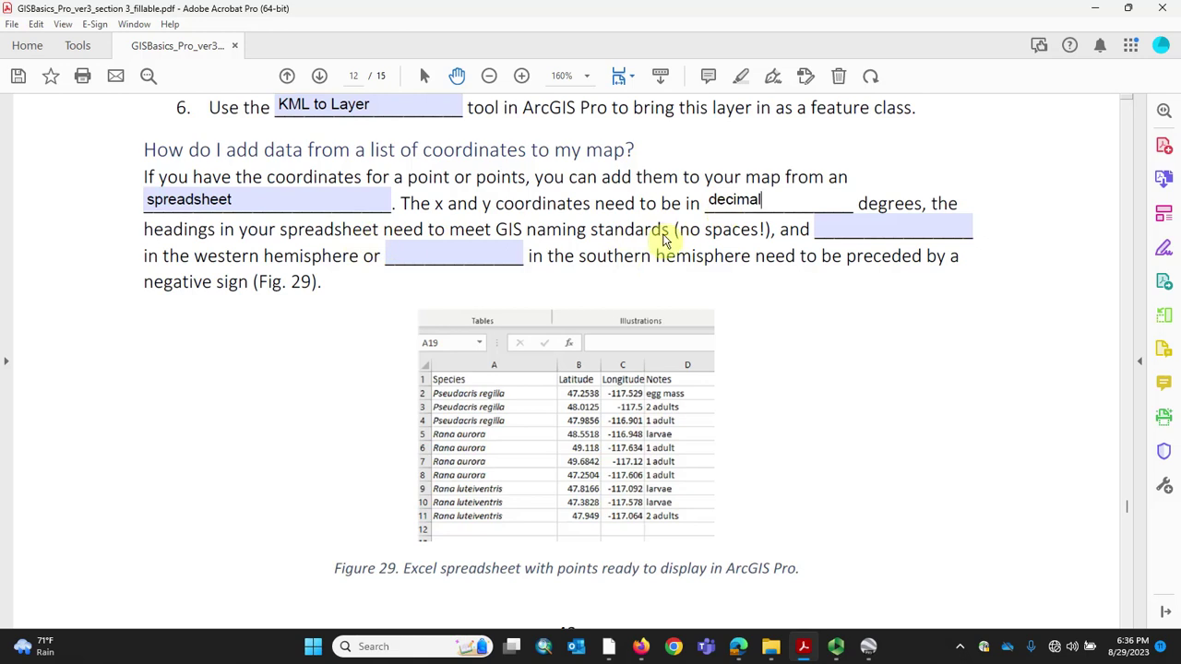
# Fill the western hemisphere blank with "longitudes" and the southern hemisphere blank with "latitudes".
pyautogui.click(837, 233)
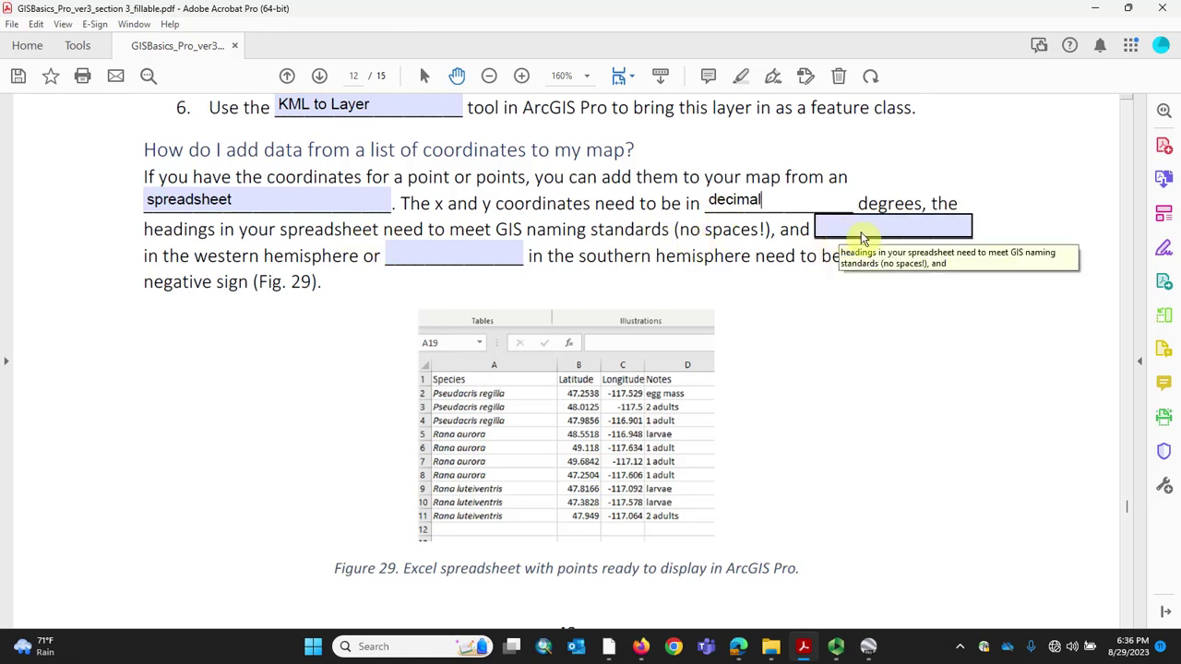
pyautogui.click(864, 238)
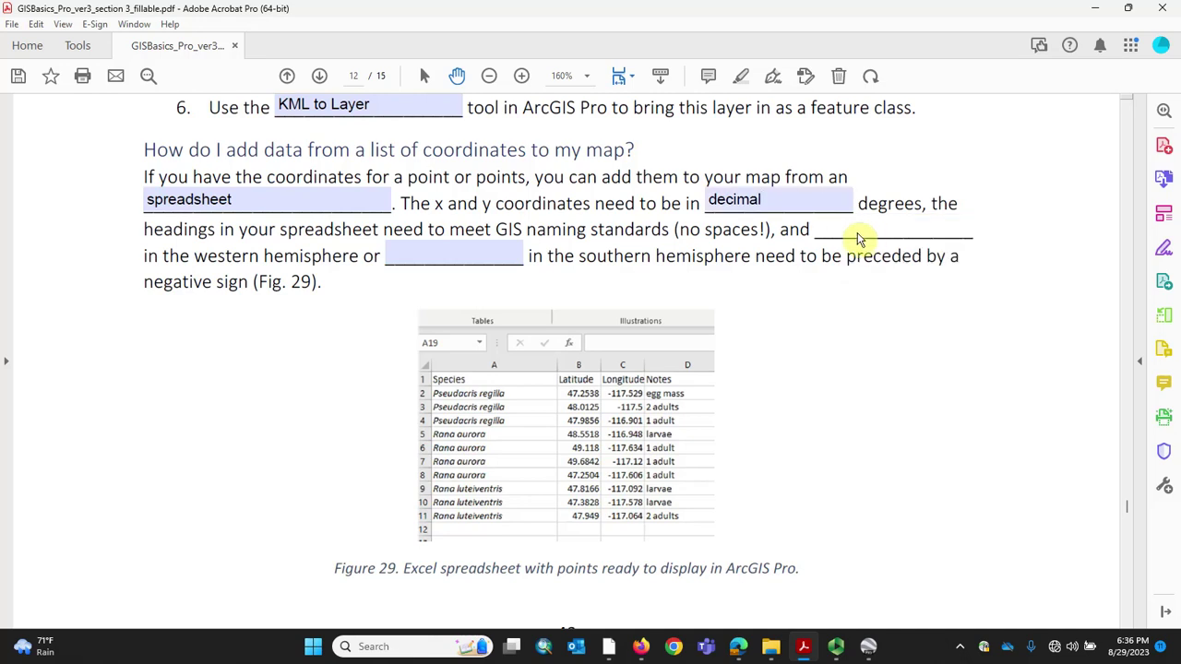
pyautogui.write('longitudes')
pyautogui.click(463, 263)
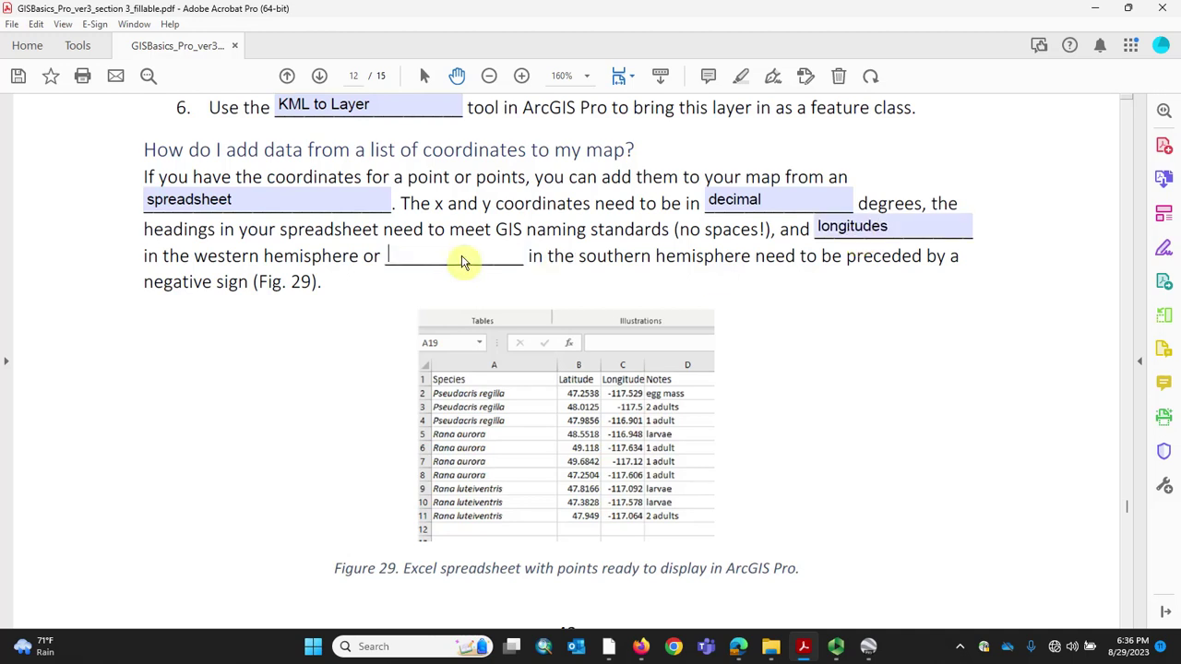
pyautogui.write('latitudes')
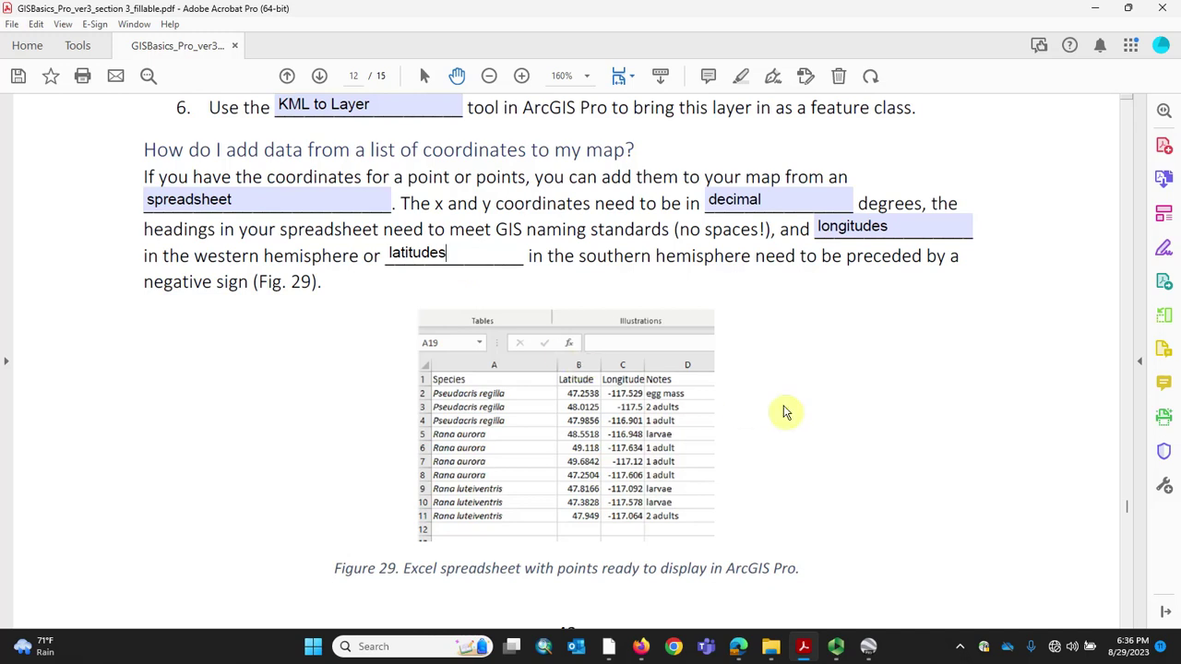
pyautogui.scroll(-1, 799, 410)
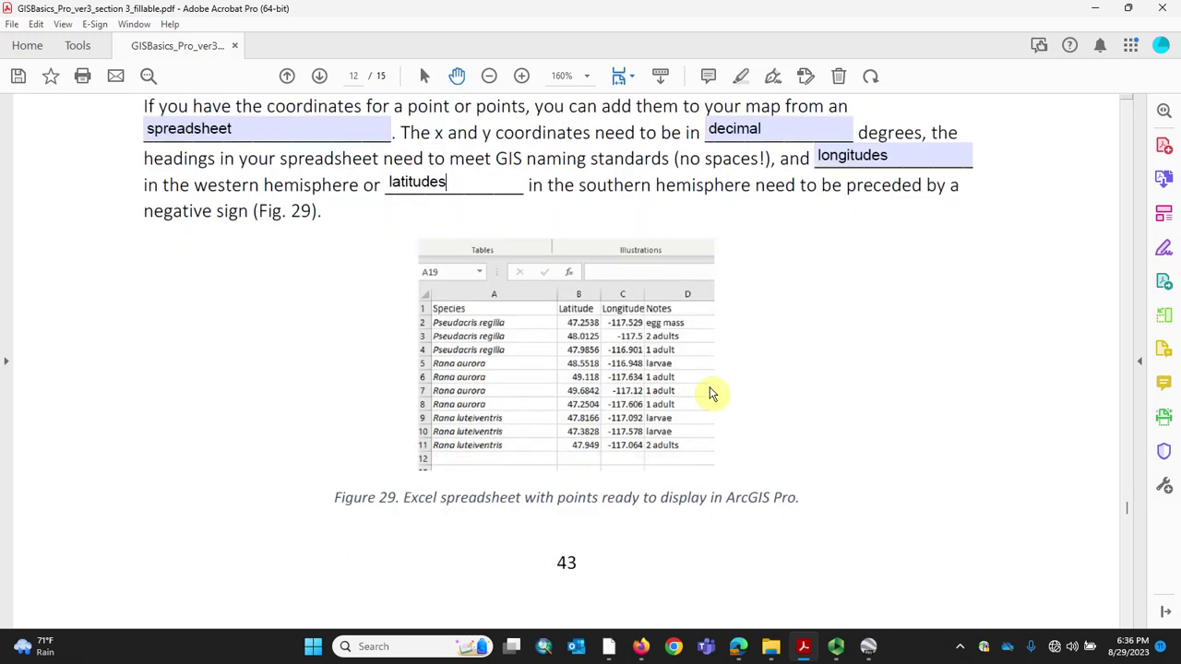
pyautogui.scroll(-5, 614, 429)
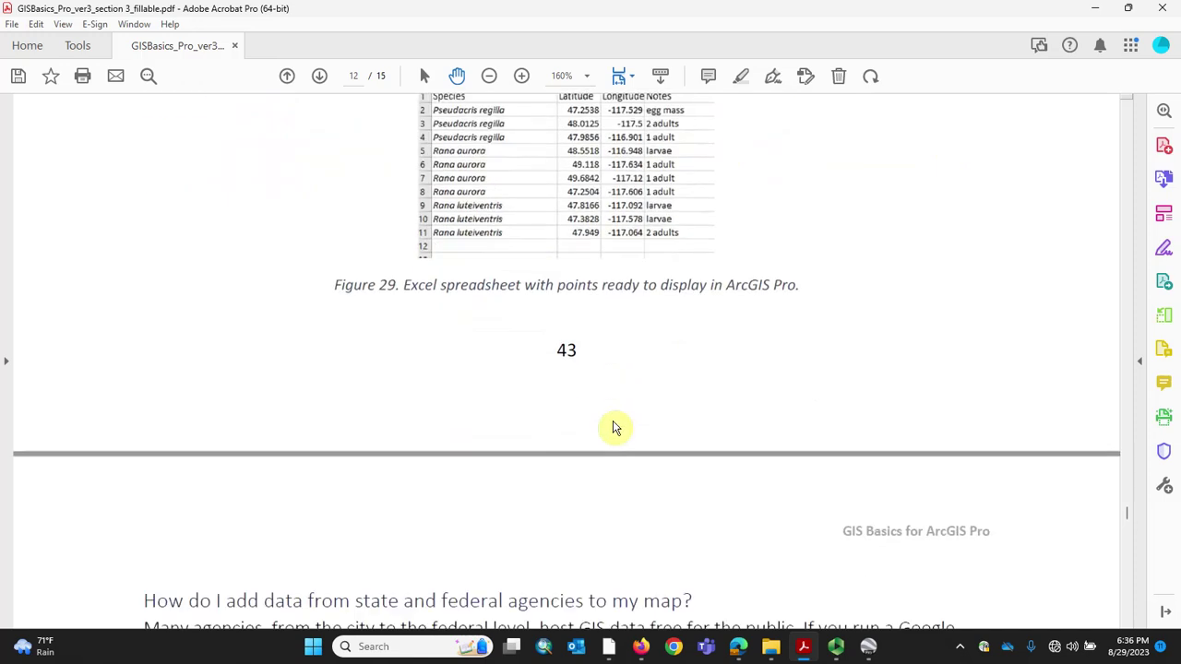
pyautogui.scroll(2, 616, 423)
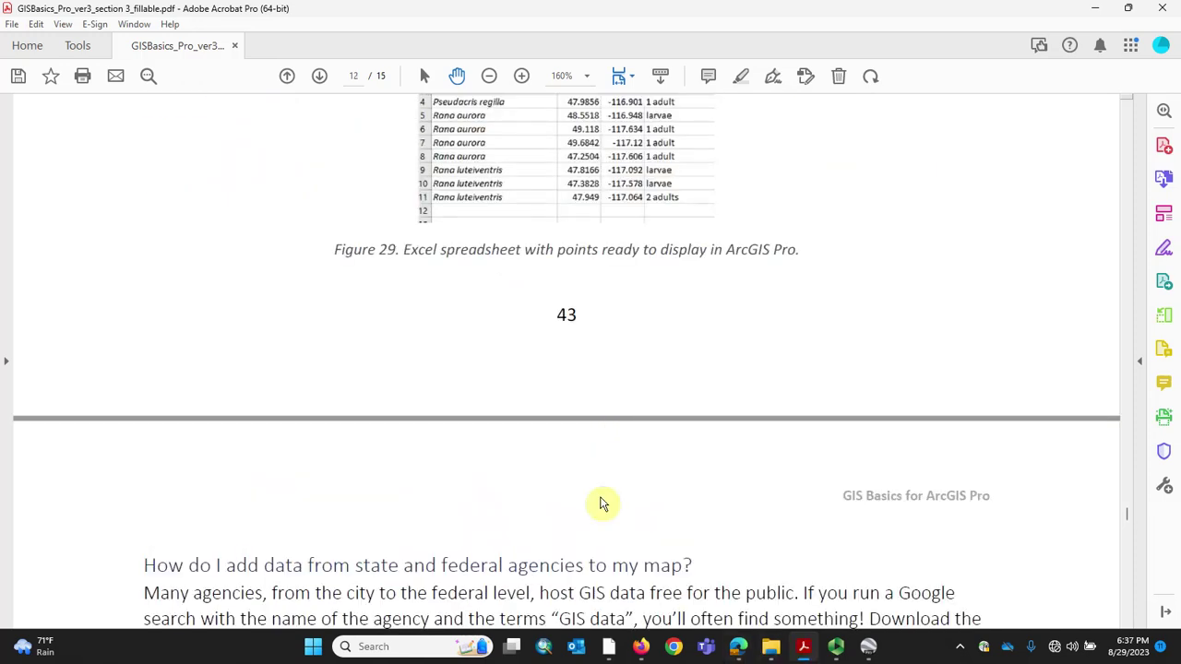
pyautogui.scroll(1, 583, 477)
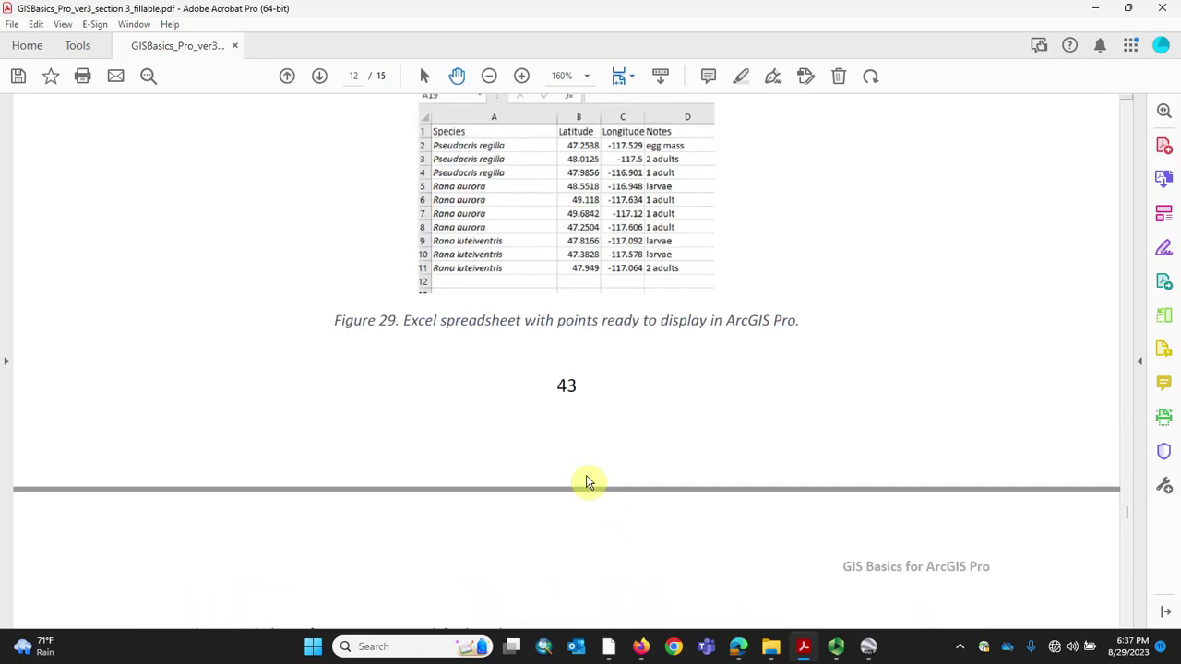
pyautogui.scroll(-1, 587, 481)
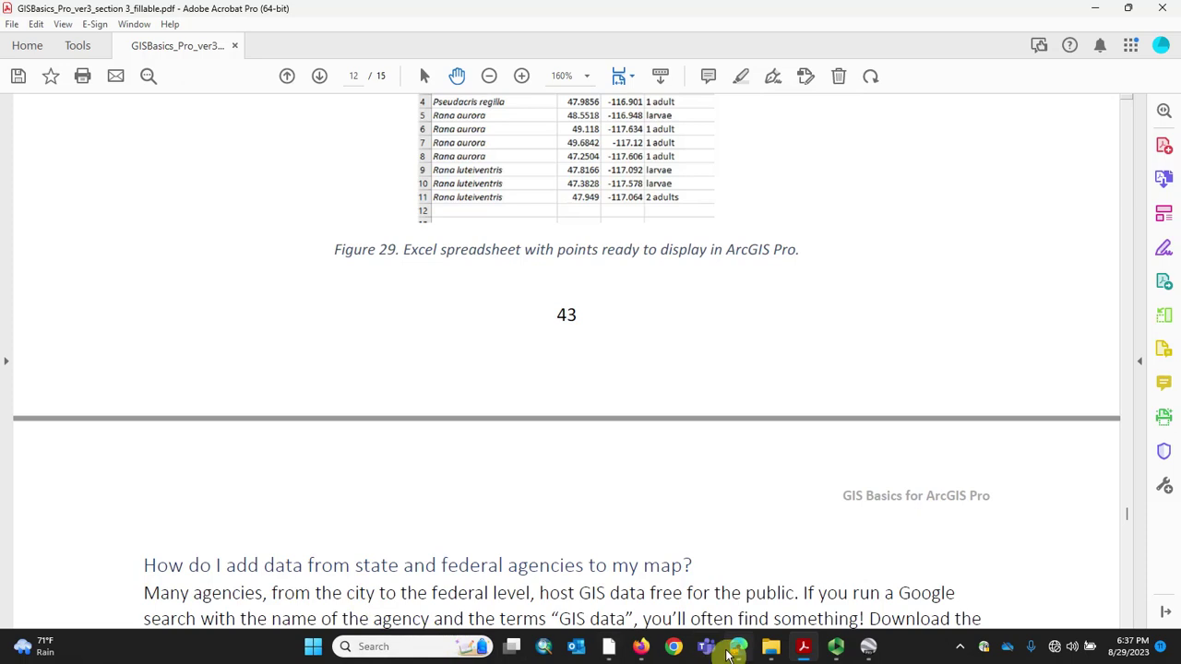
# Switch to ArcGIS Pro and collapse the entries of the Hoary marmot, FrogXY and Bakeries layers.
pyautogui.click(609, 646)
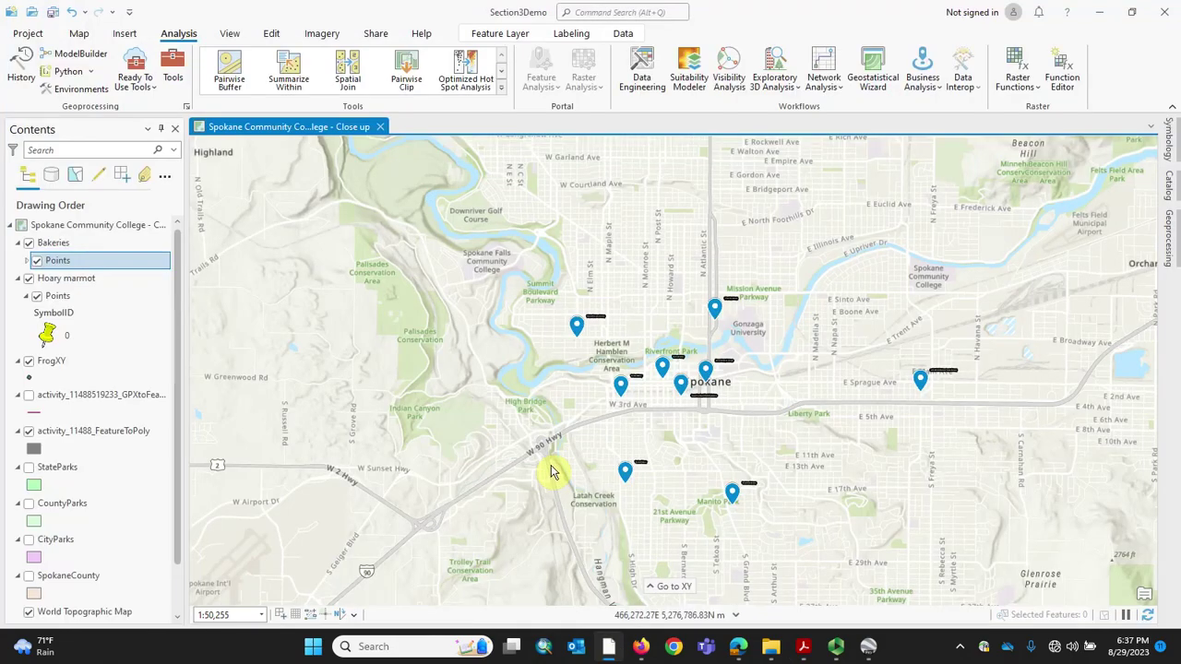
pyautogui.scroll(-3, 550, 471)
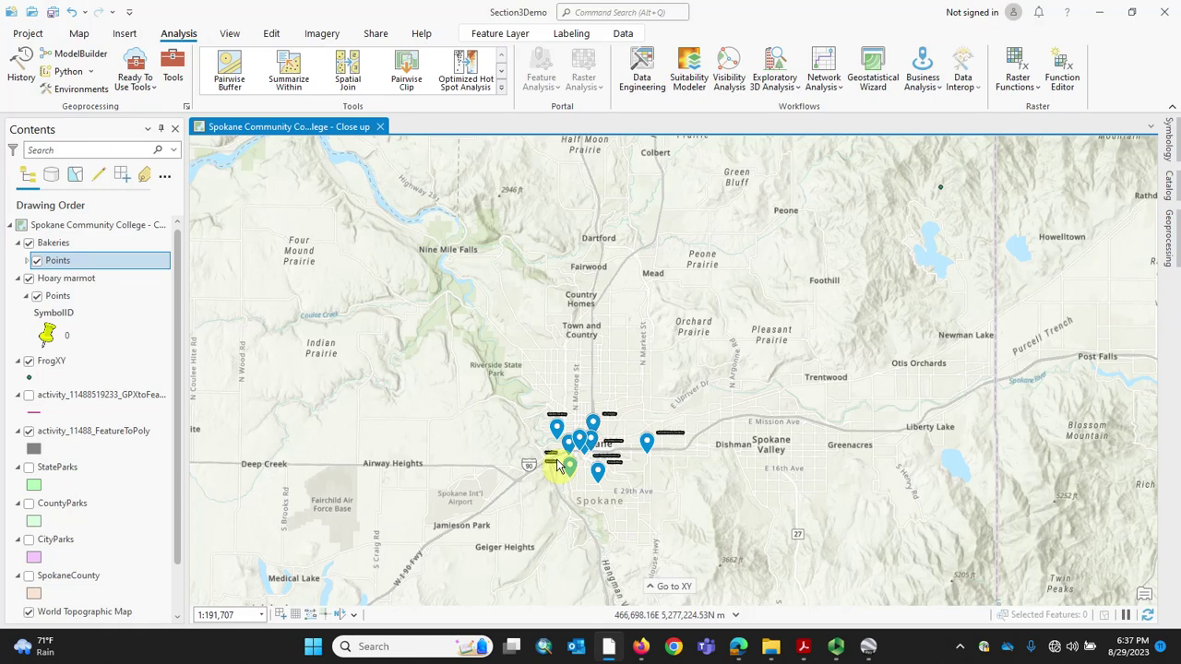
pyautogui.click(20, 281)
pyautogui.click(19, 281)
pyautogui.click(20, 282)
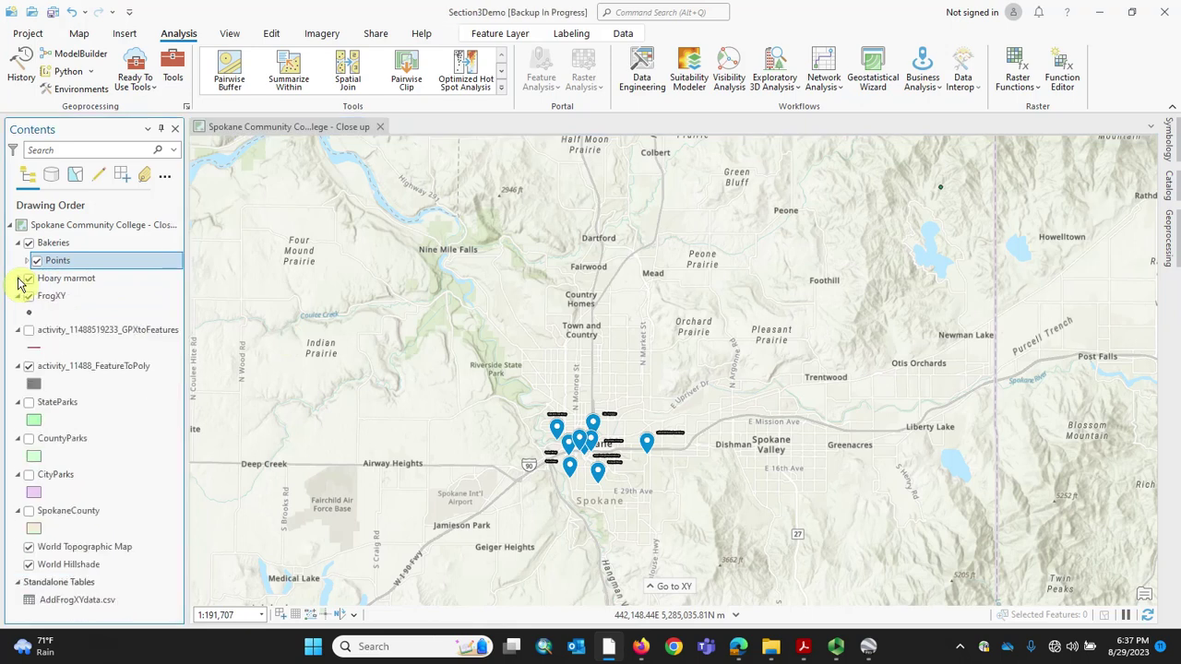
pyautogui.click(18, 297)
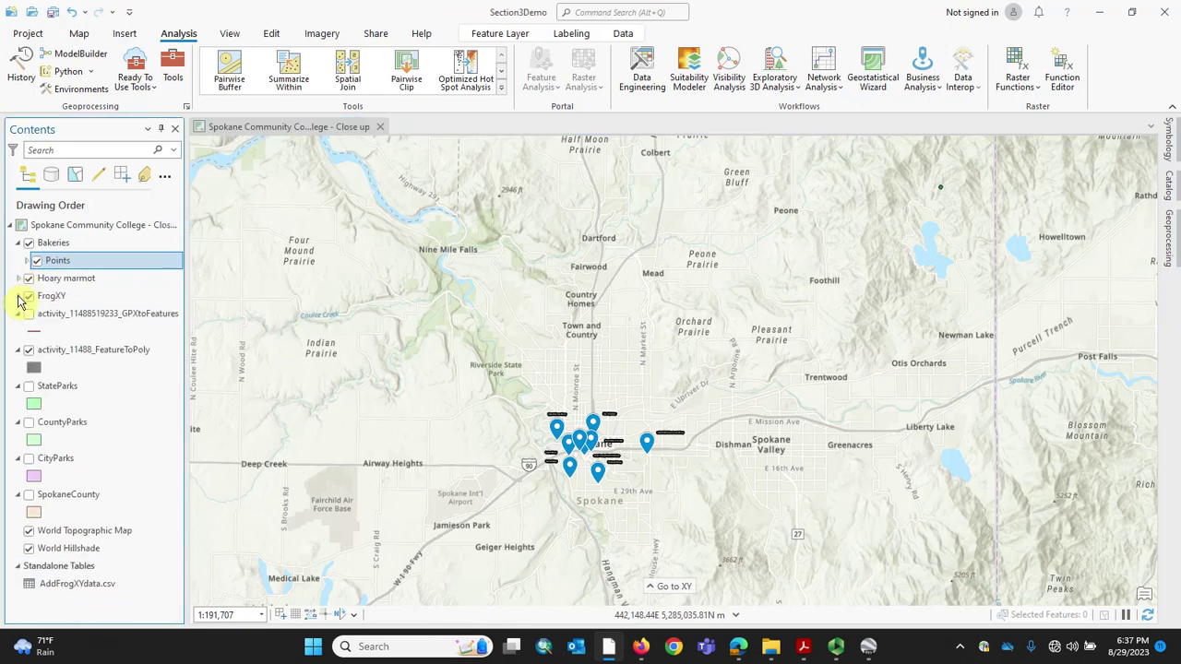
pyautogui.click(17, 245)
pyautogui.click(74, 296)
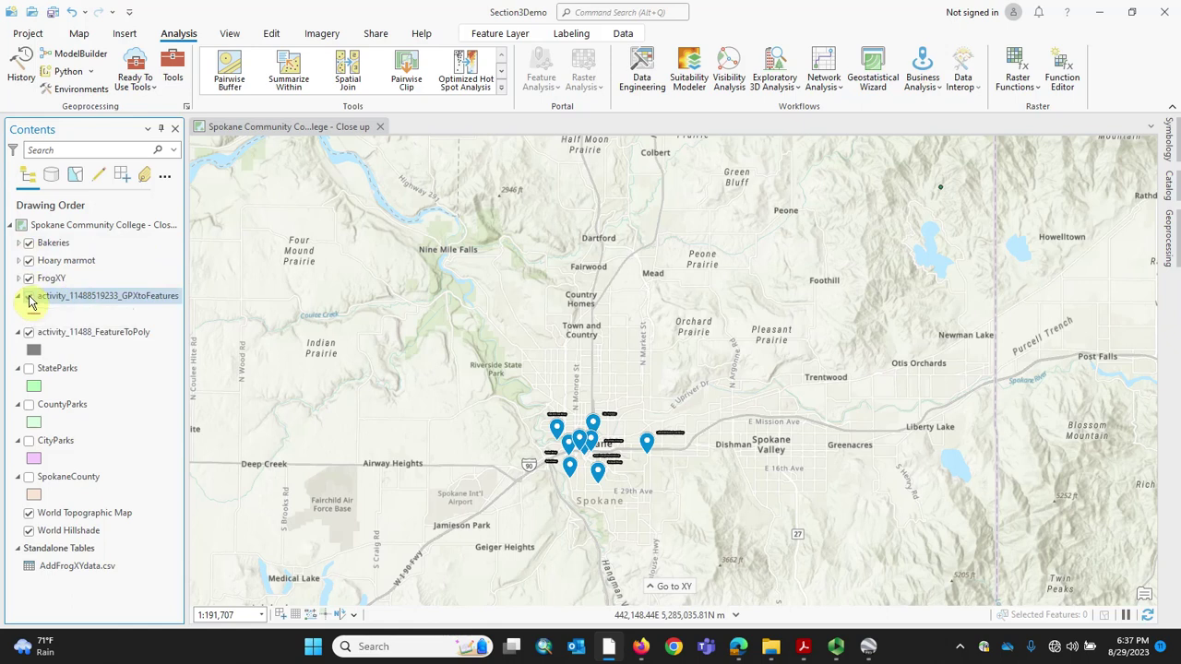
pyautogui.click(28, 298)
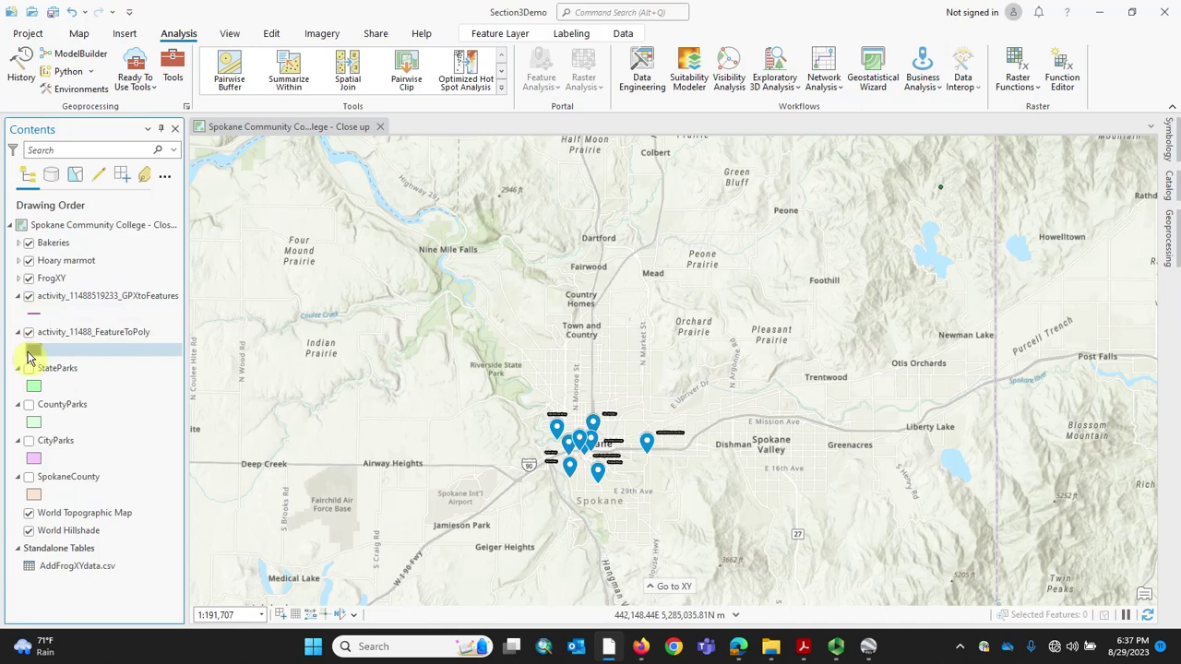
pyautogui.click(18, 332)
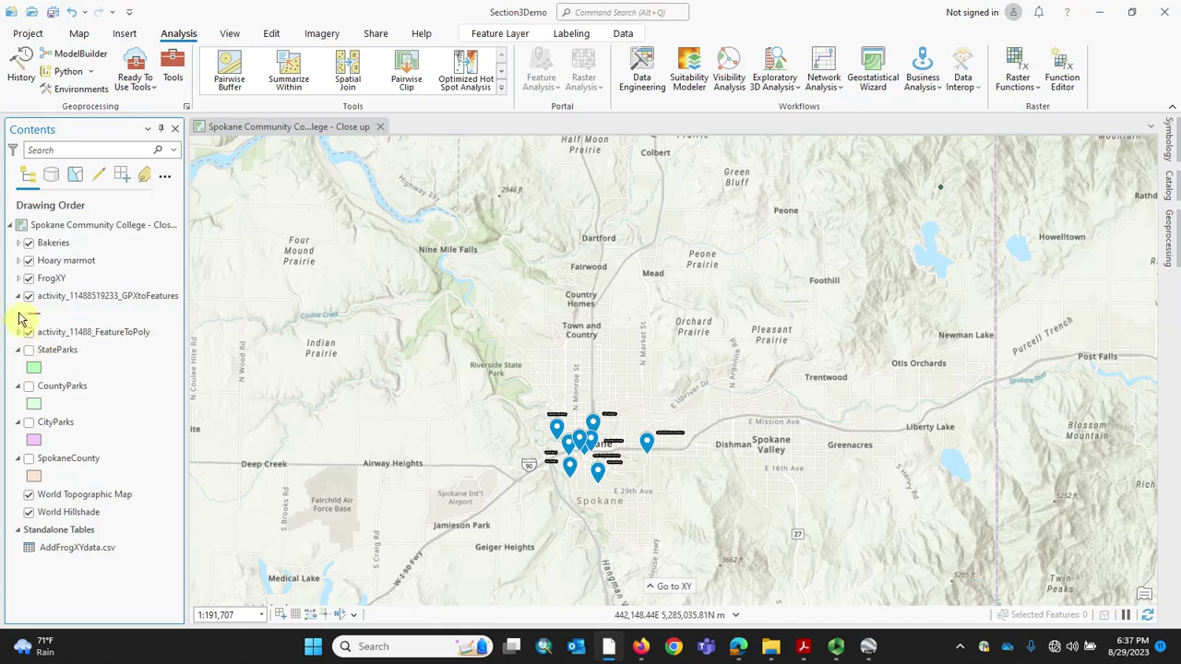
pyautogui.click(18, 296)
pyautogui.click(46, 297)
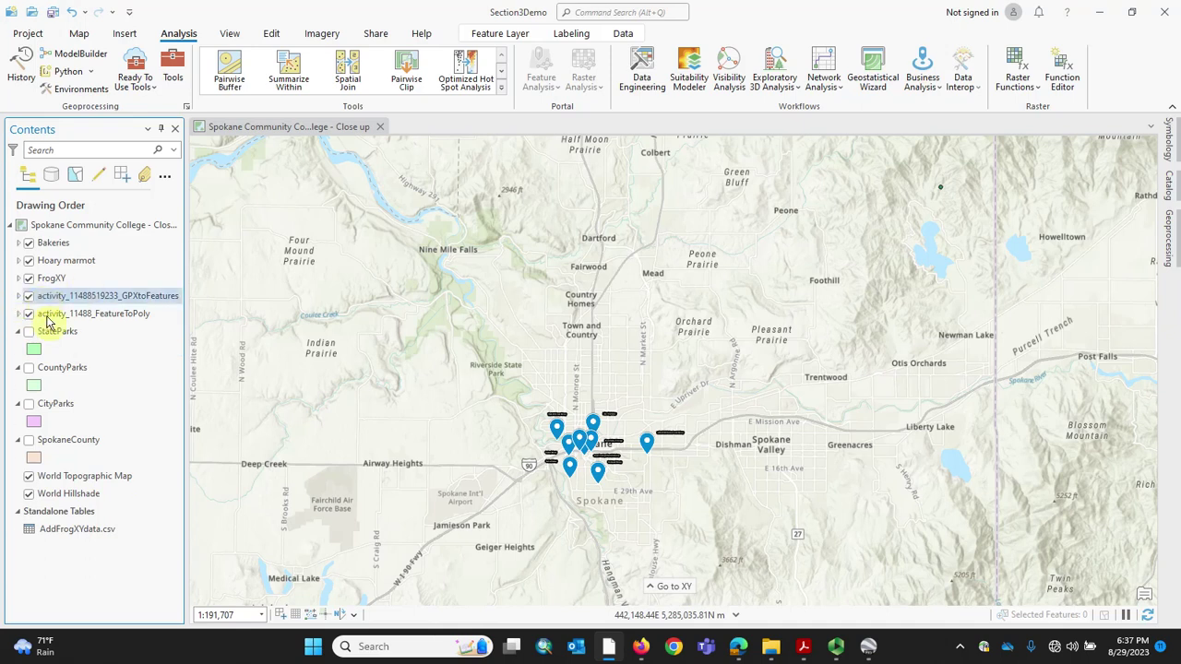
pyautogui.click(55, 331)
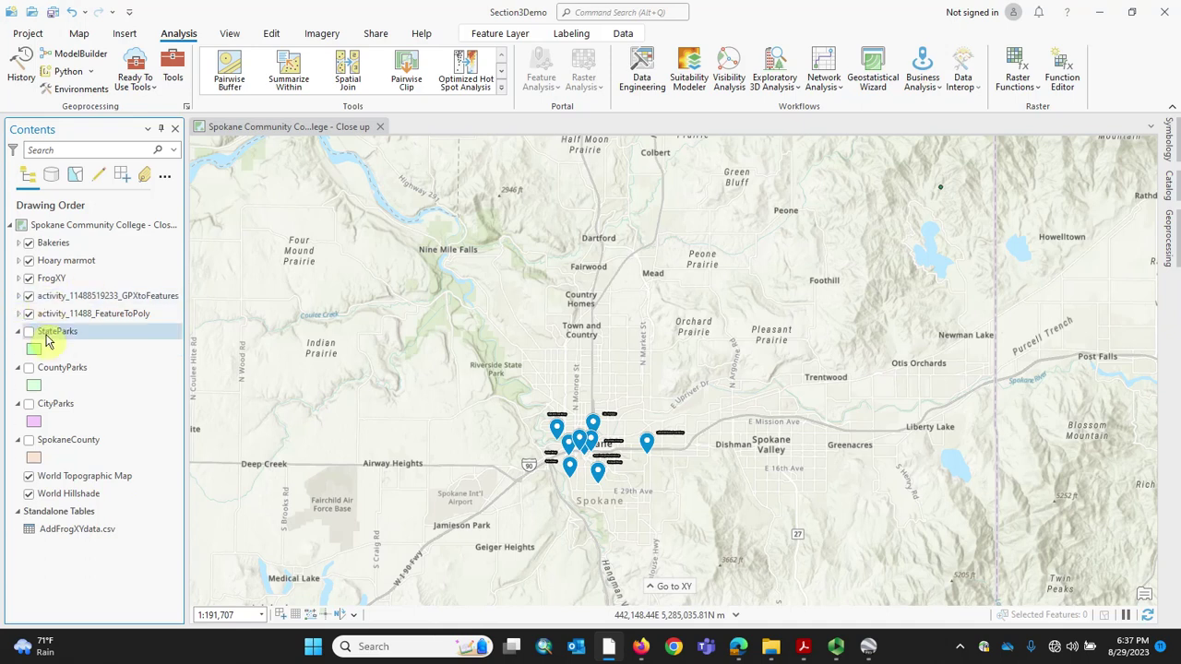
pyautogui.click(54, 445)
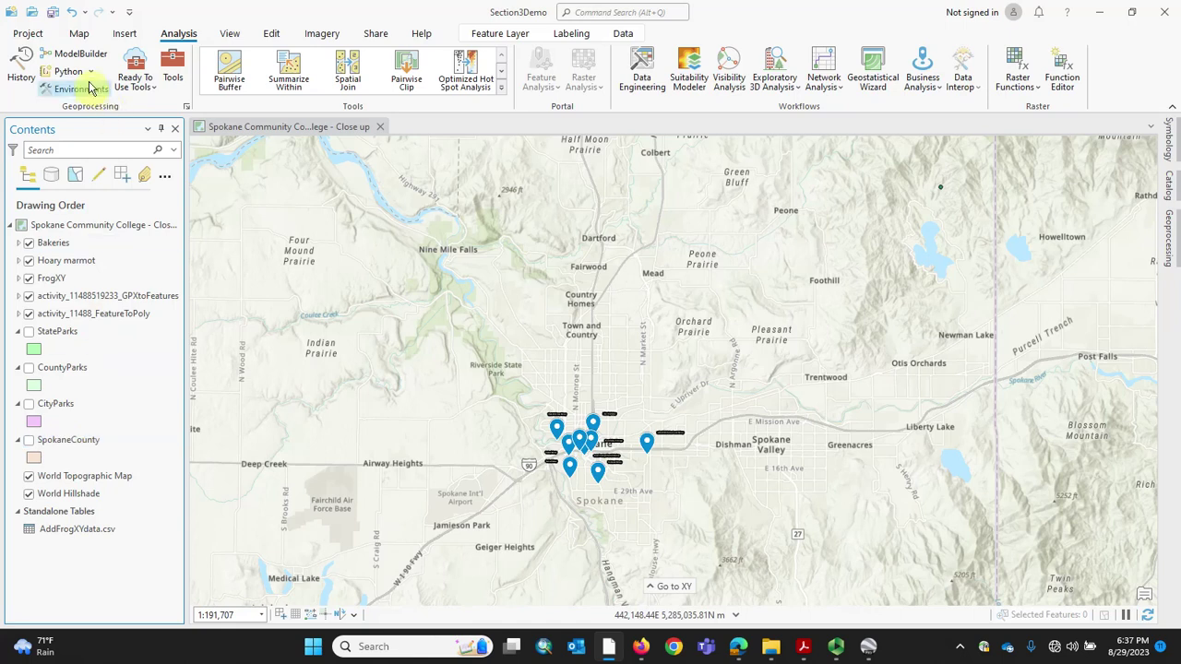
# Zoom the map to the "SCC at 10,000" bookmark and save the project.
pyautogui.click(79, 36)
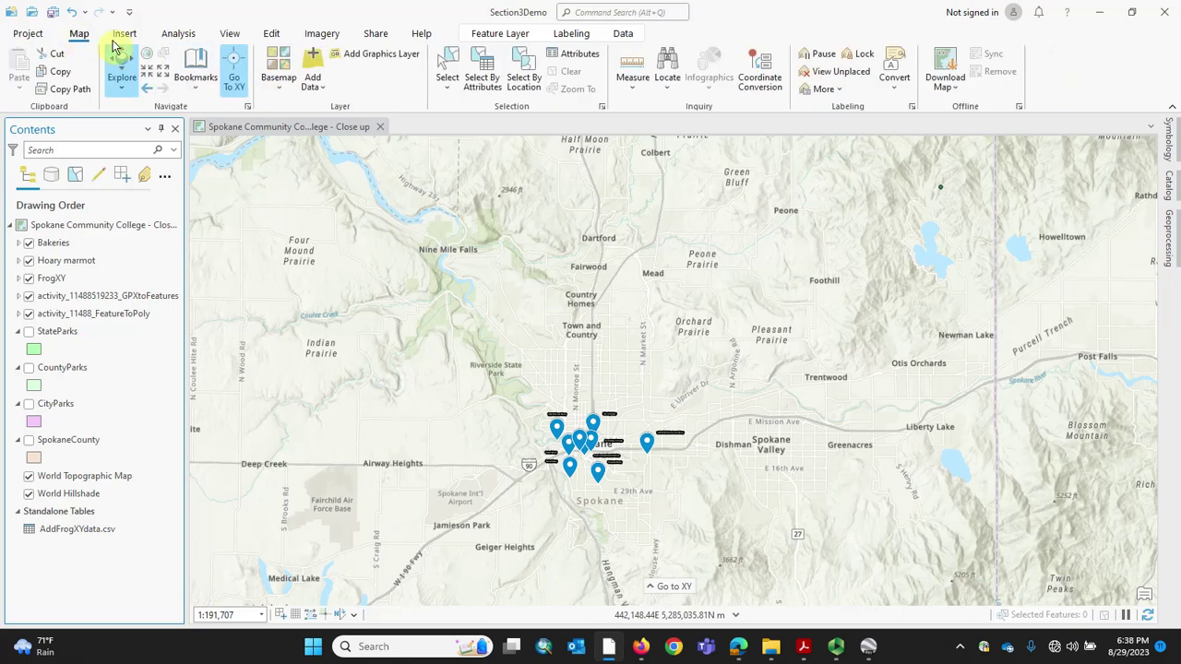
pyautogui.click(196, 79)
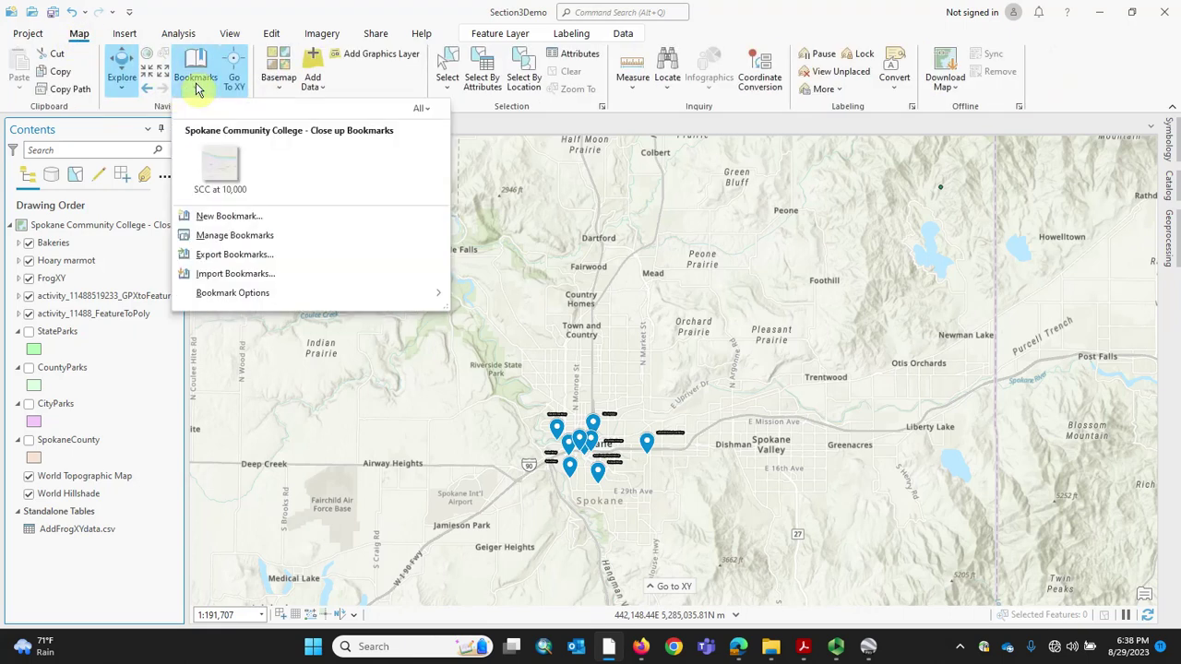
pyautogui.click(217, 171)
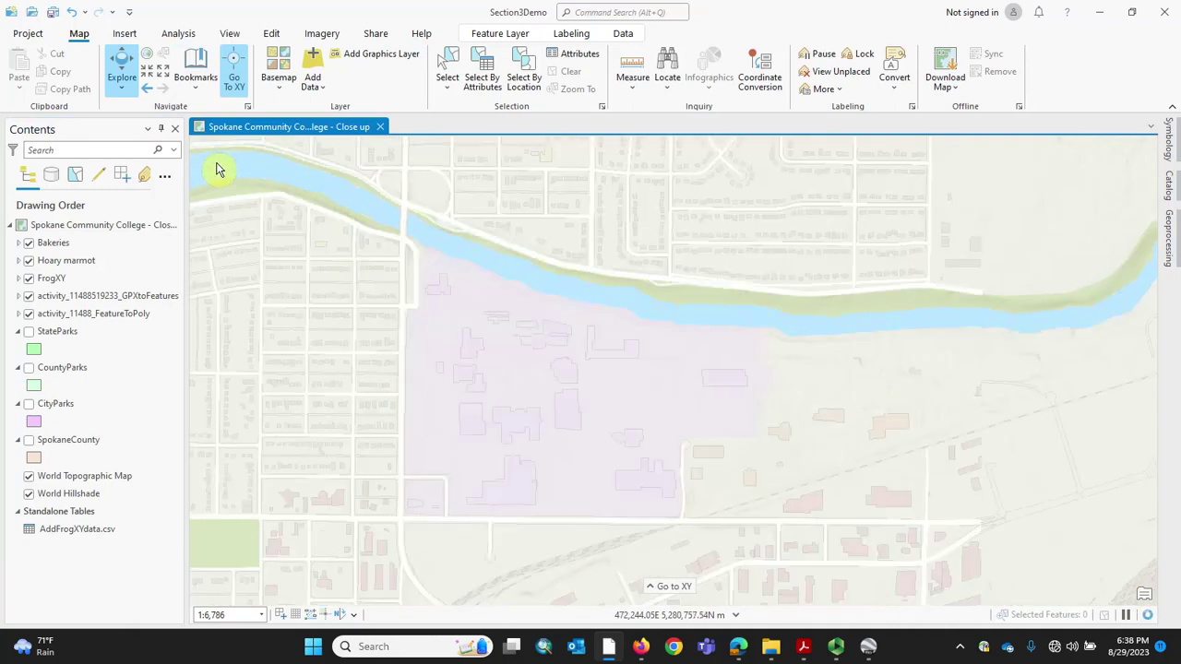
pyautogui.click(53, 13)
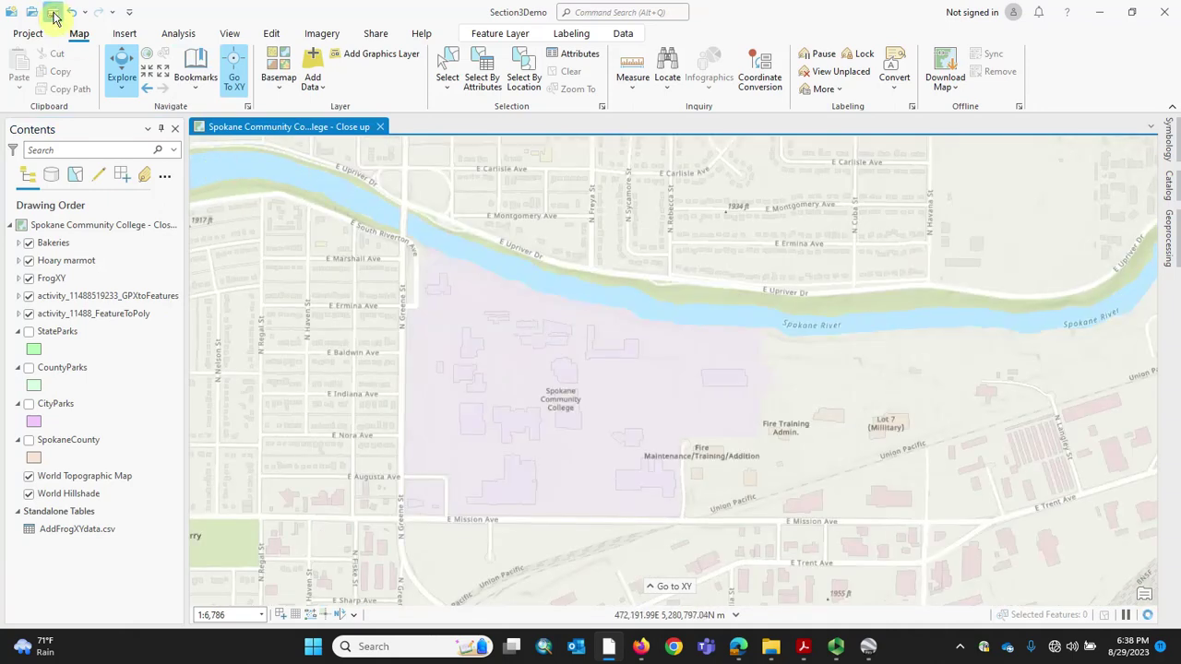